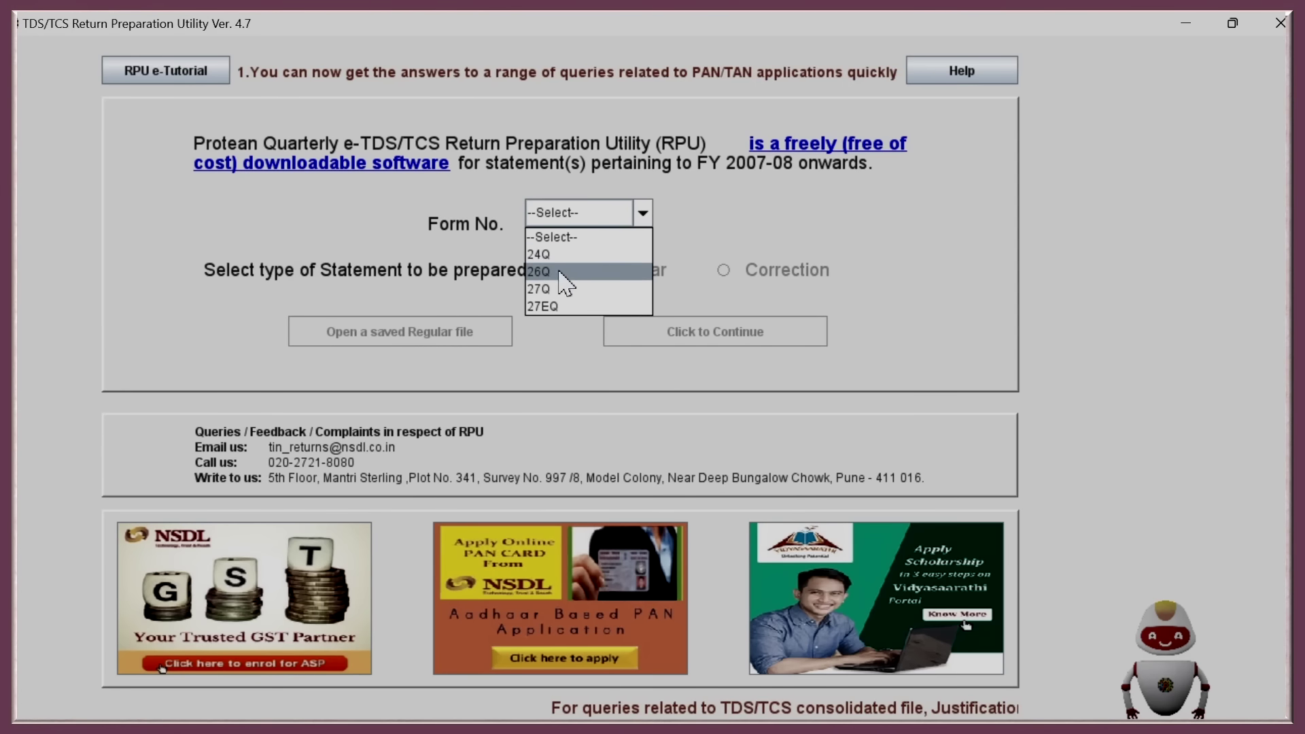
left_click(544, 271)
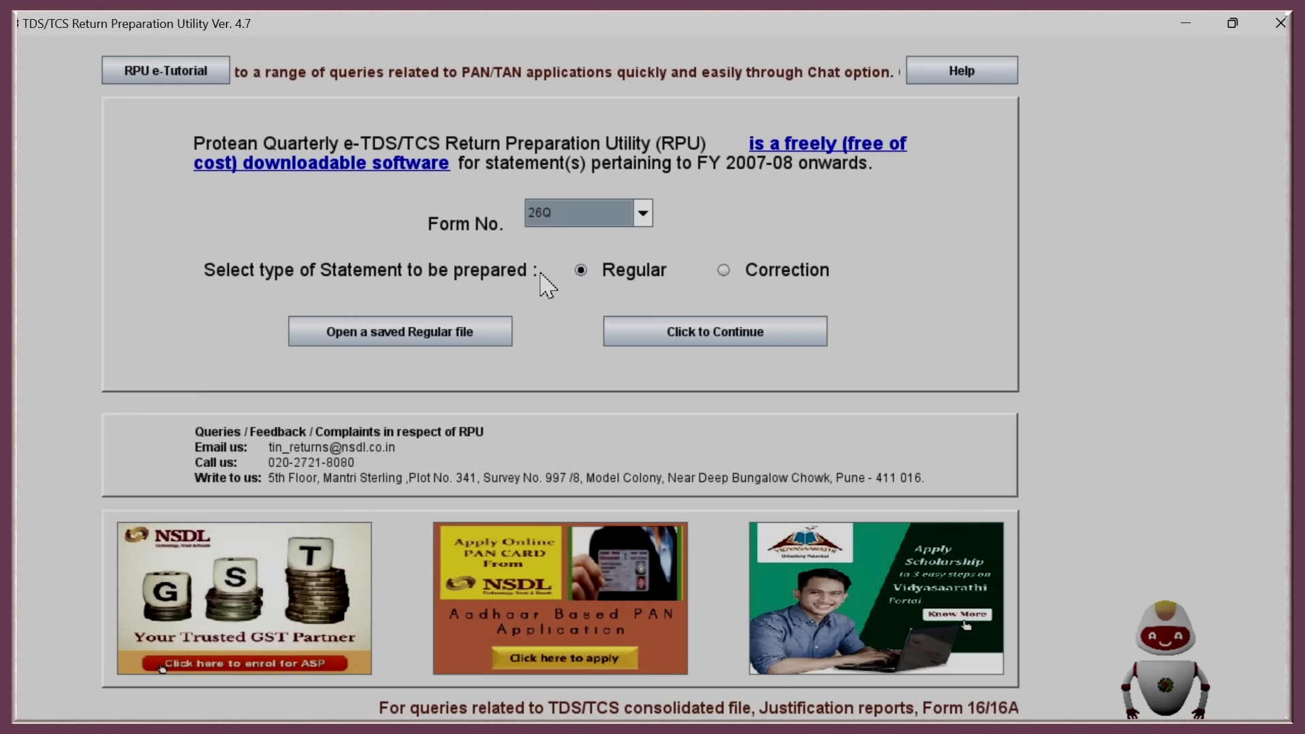
left_click(582, 272)
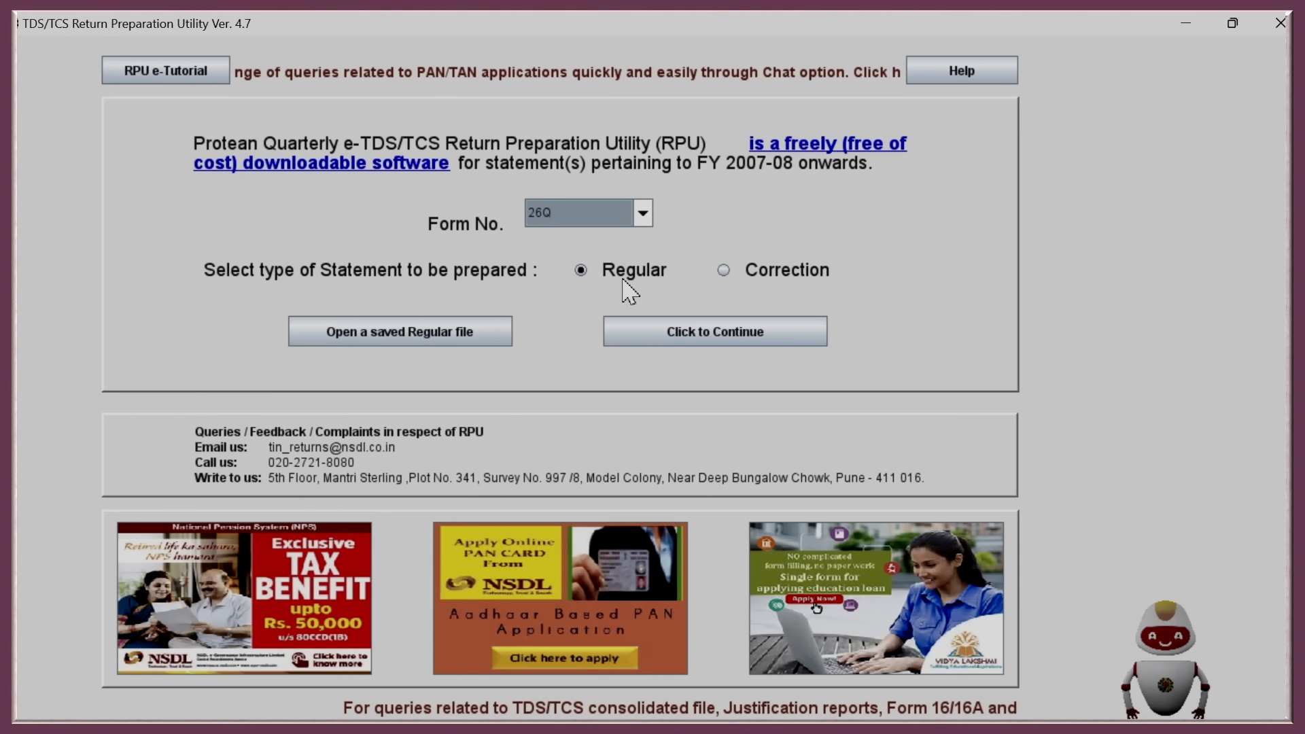
left_click(698, 340)
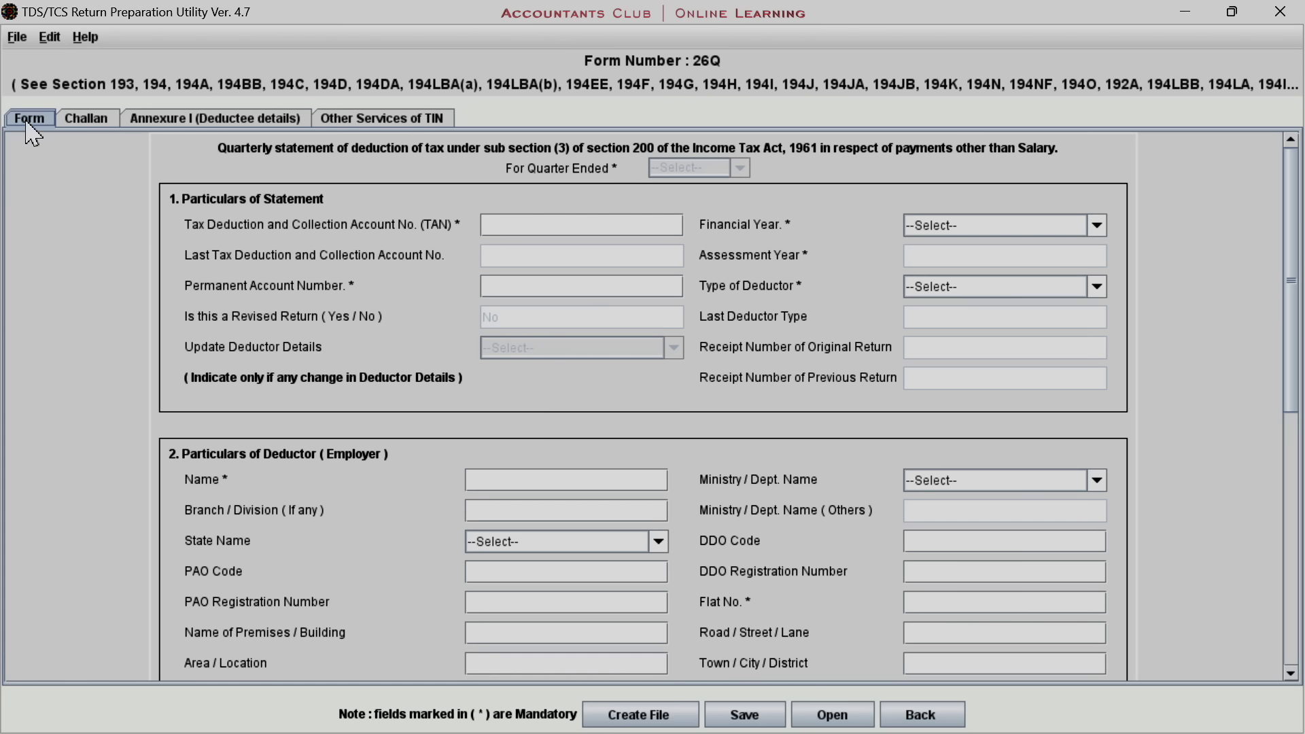
left_click(89, 125)
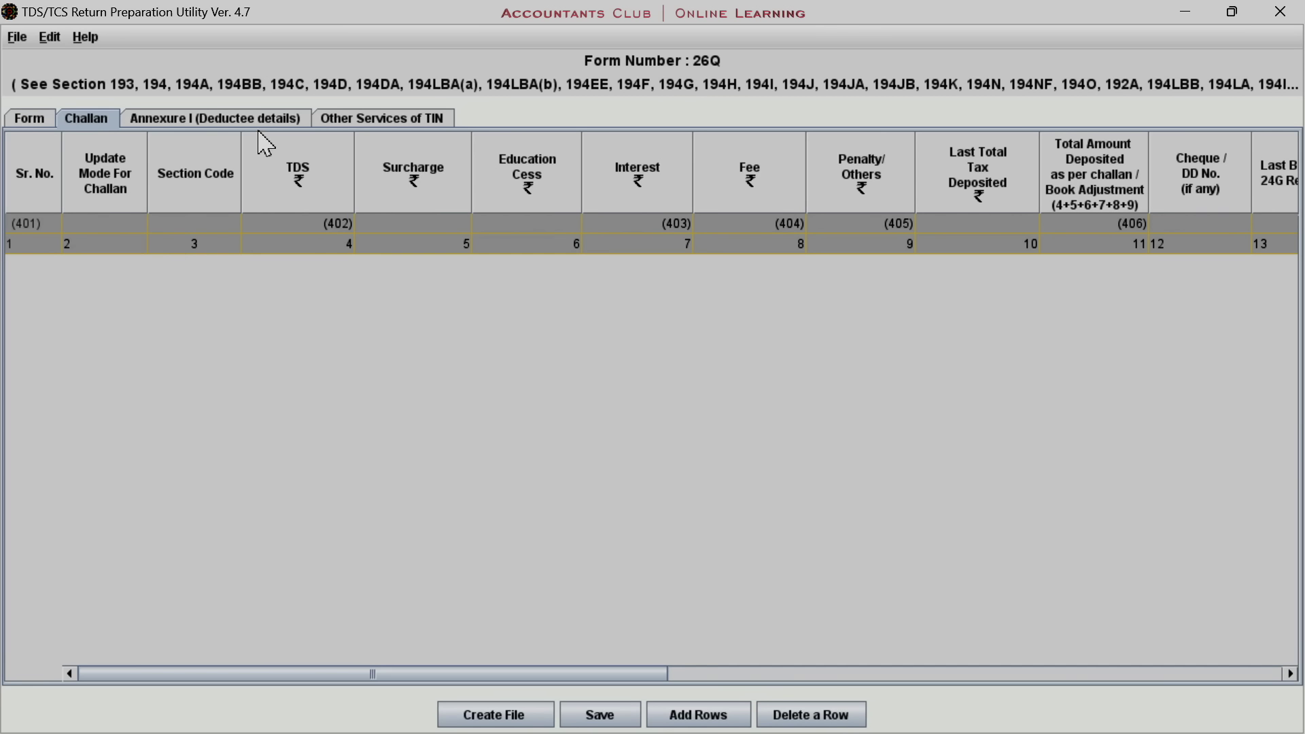
left_click(409, 119)
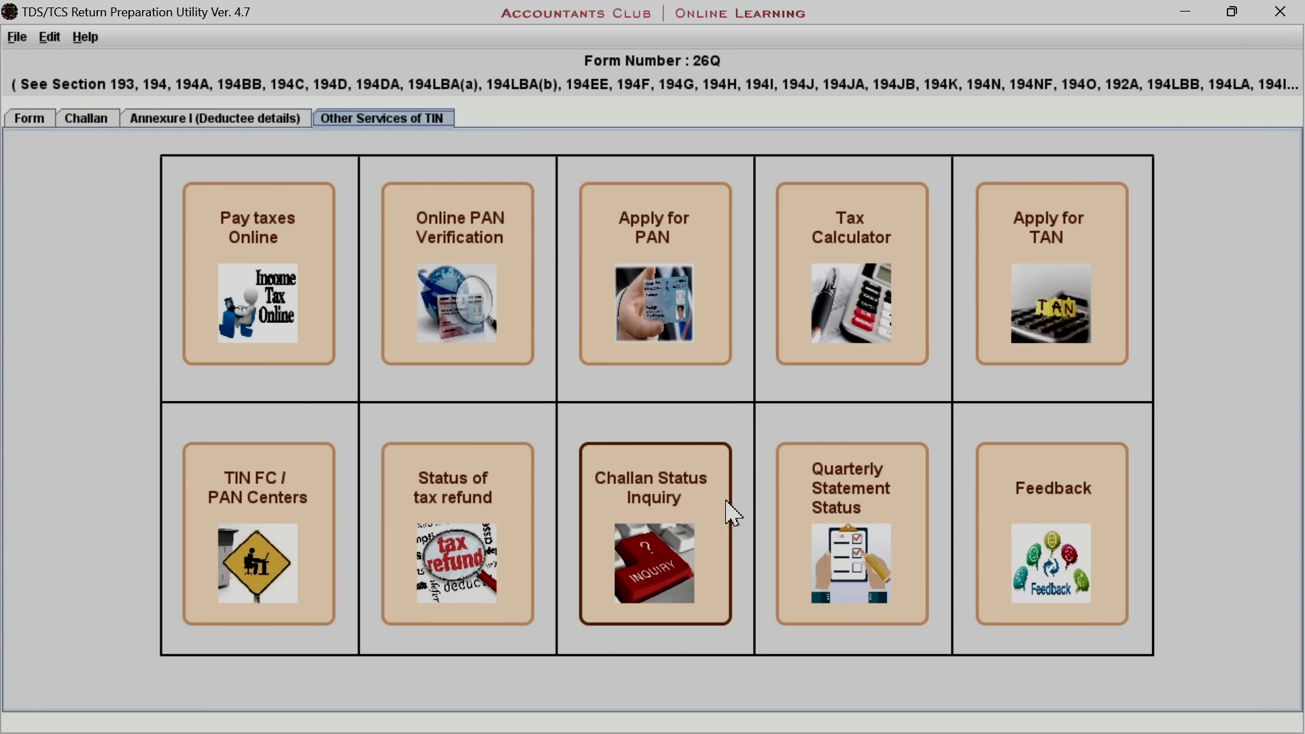
left_click(30, 119)
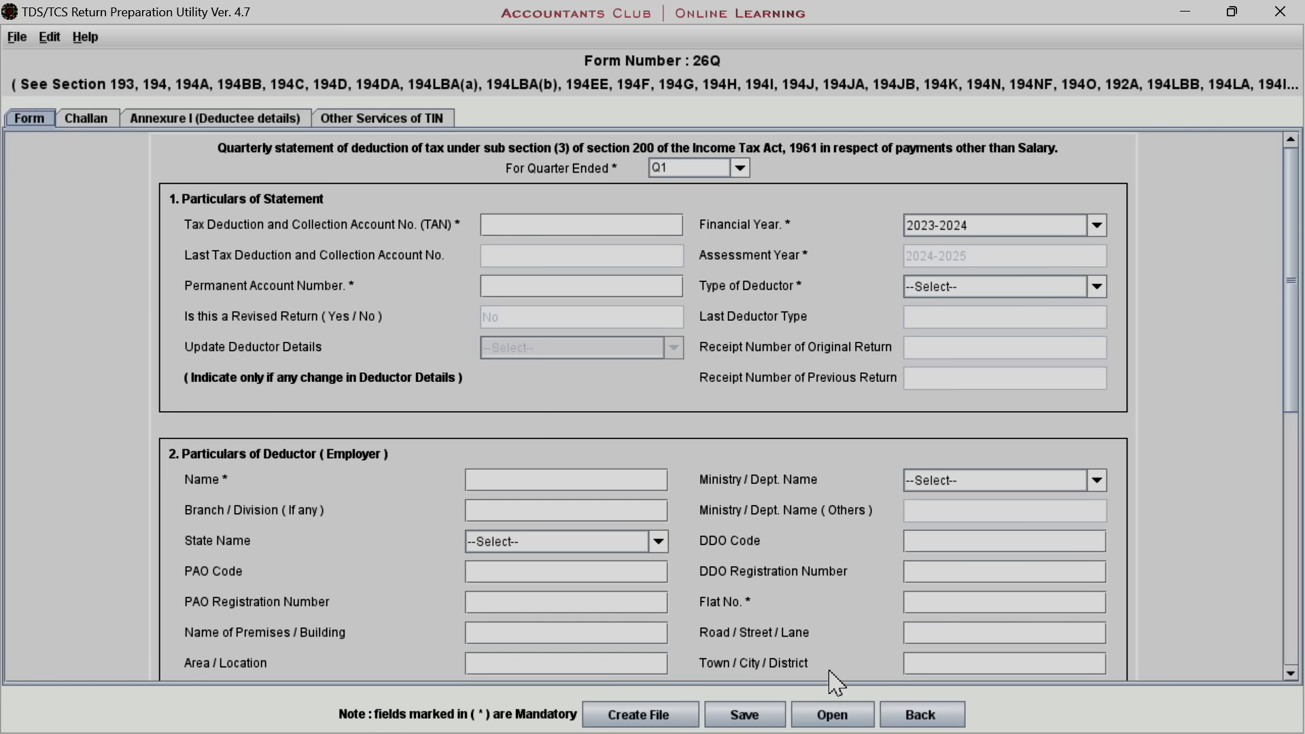
left_click(911, 715)
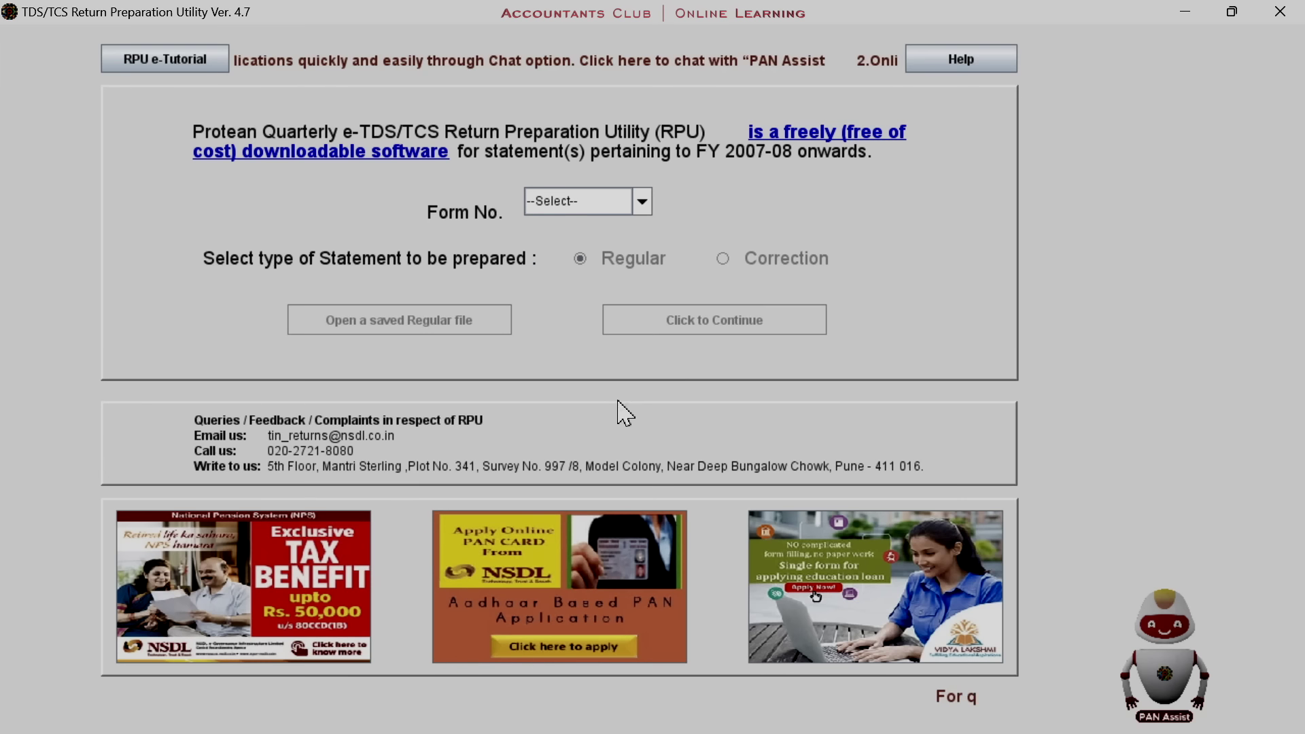
left_click(578, 202)
left_click(593, 278)
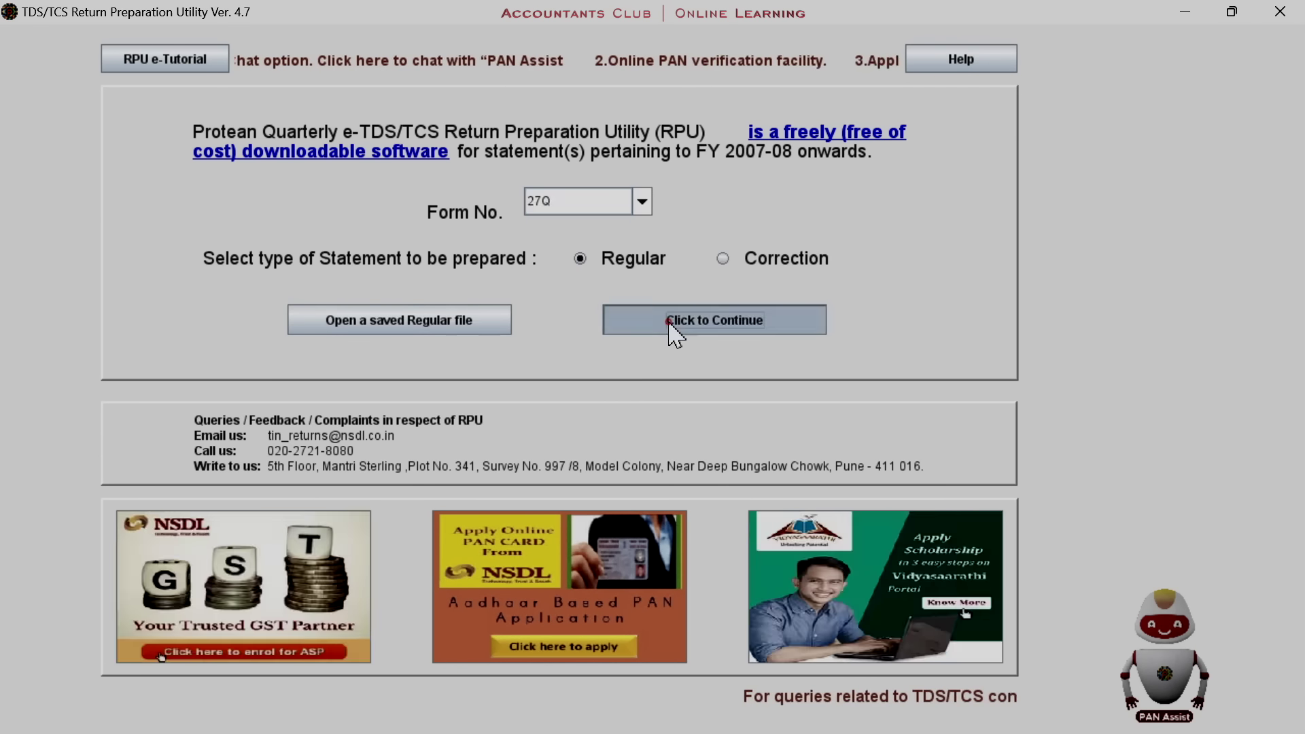
left_click(671, 326)
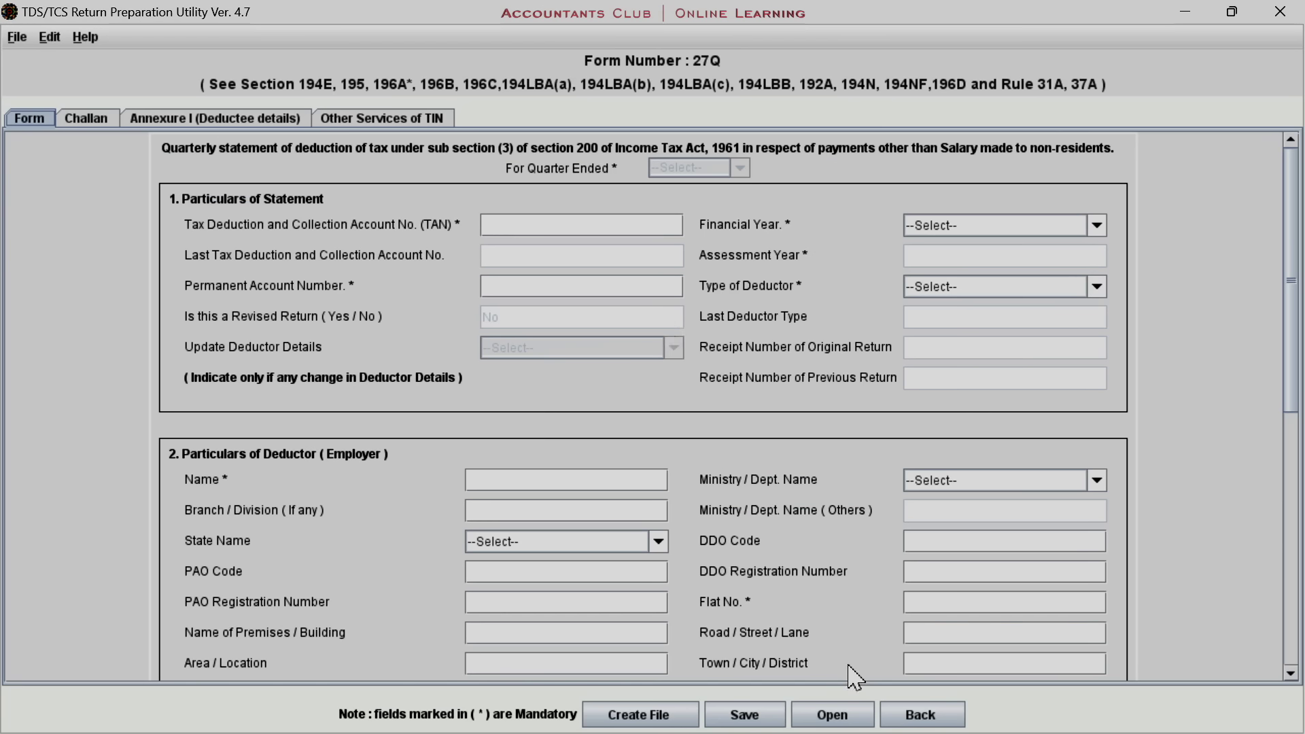
left_click(911, 715)
left_click(642, 202)
left_click(574, 294)
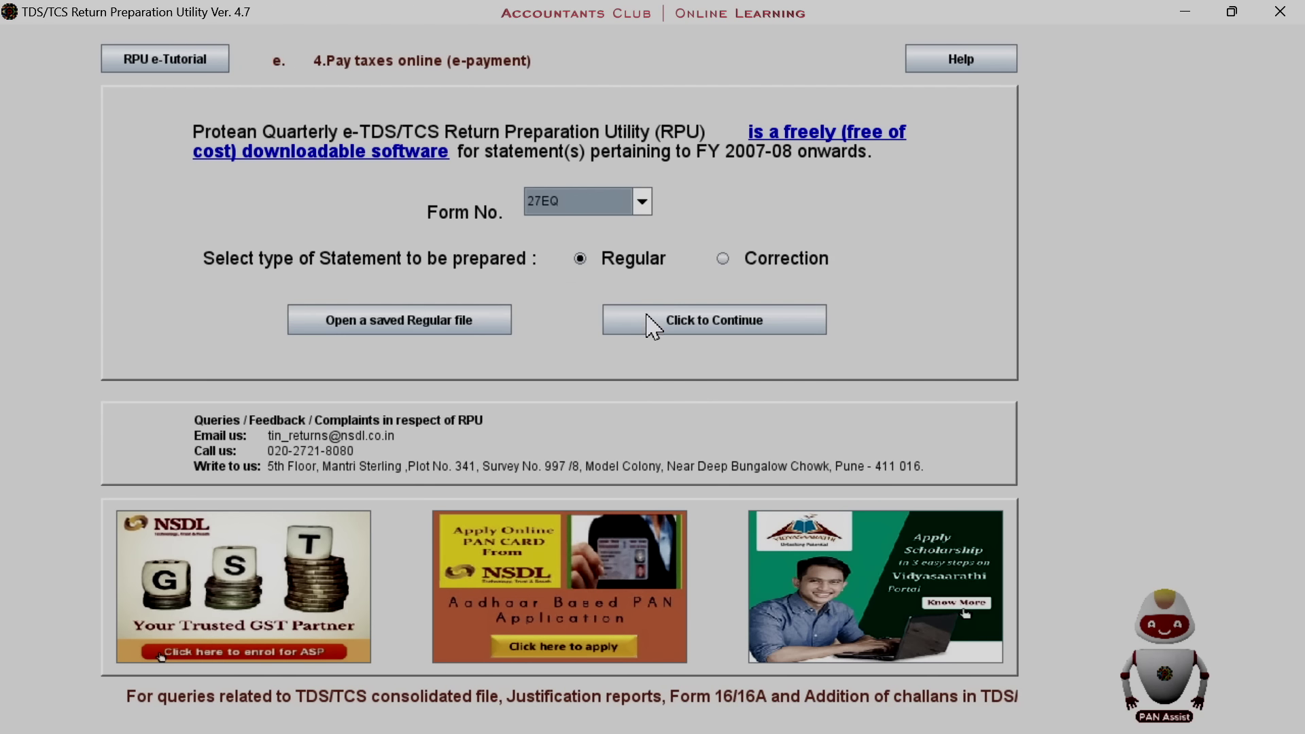
left_click(671, 329)
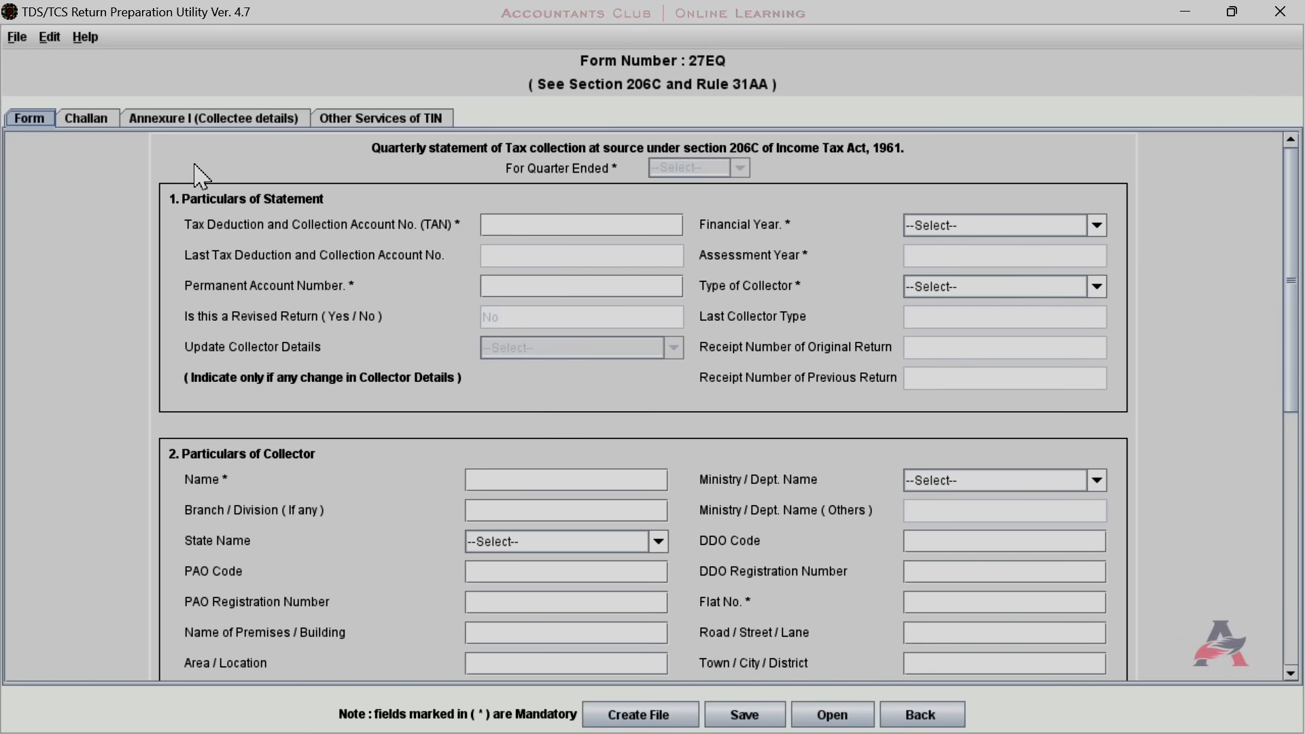
left_click(920, 715)
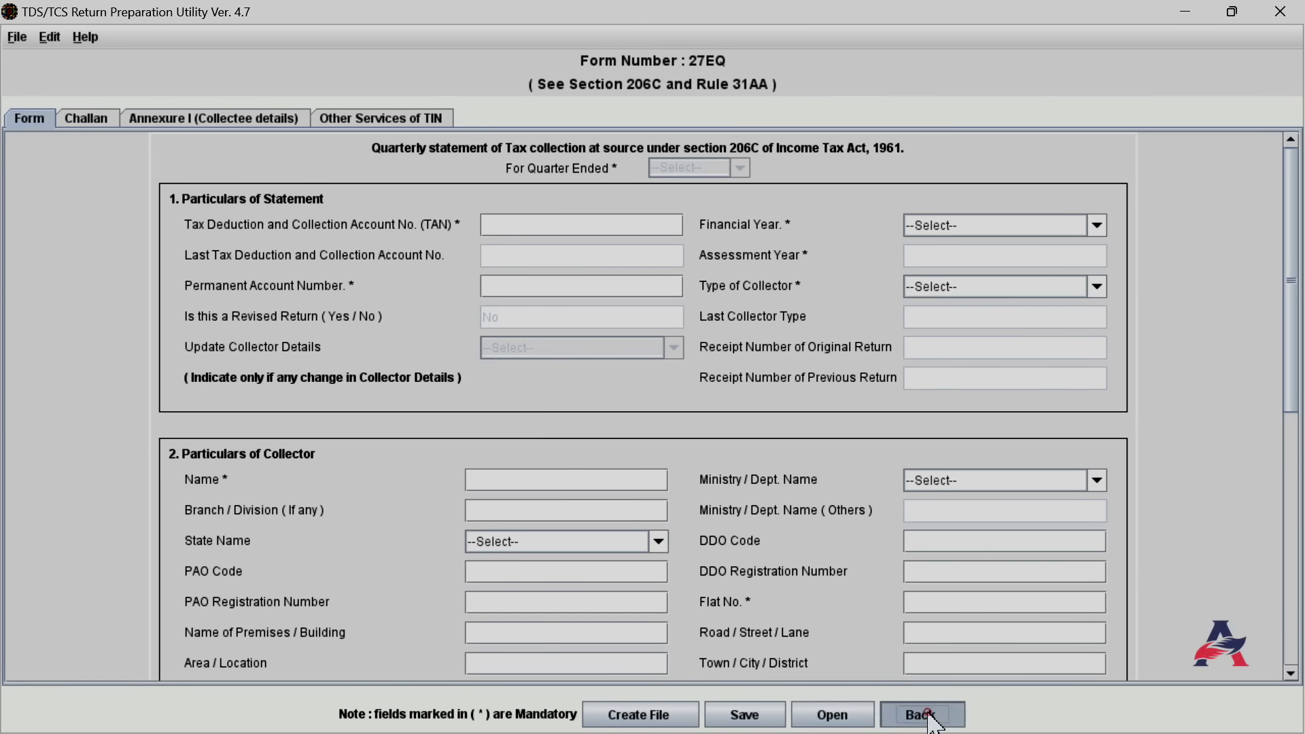
left_click(643, 202)
left_click(561, 246)
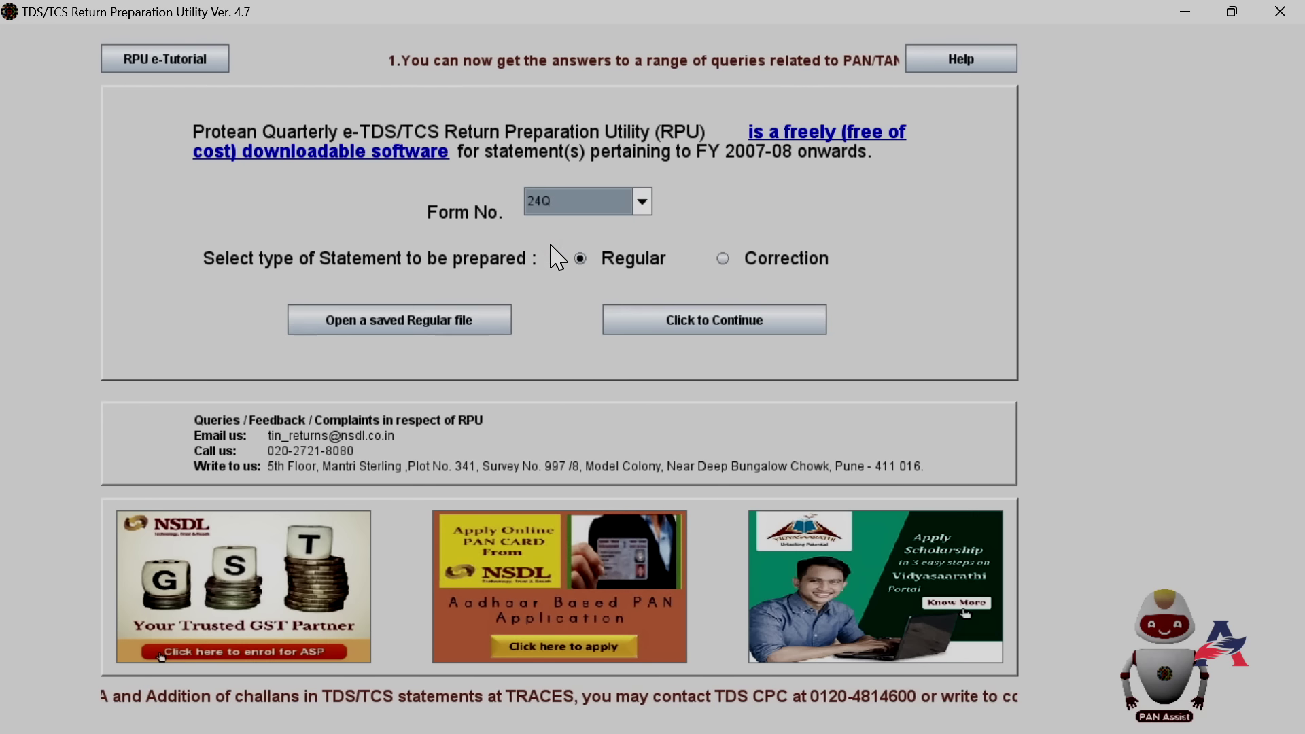
left_click(695, 323)
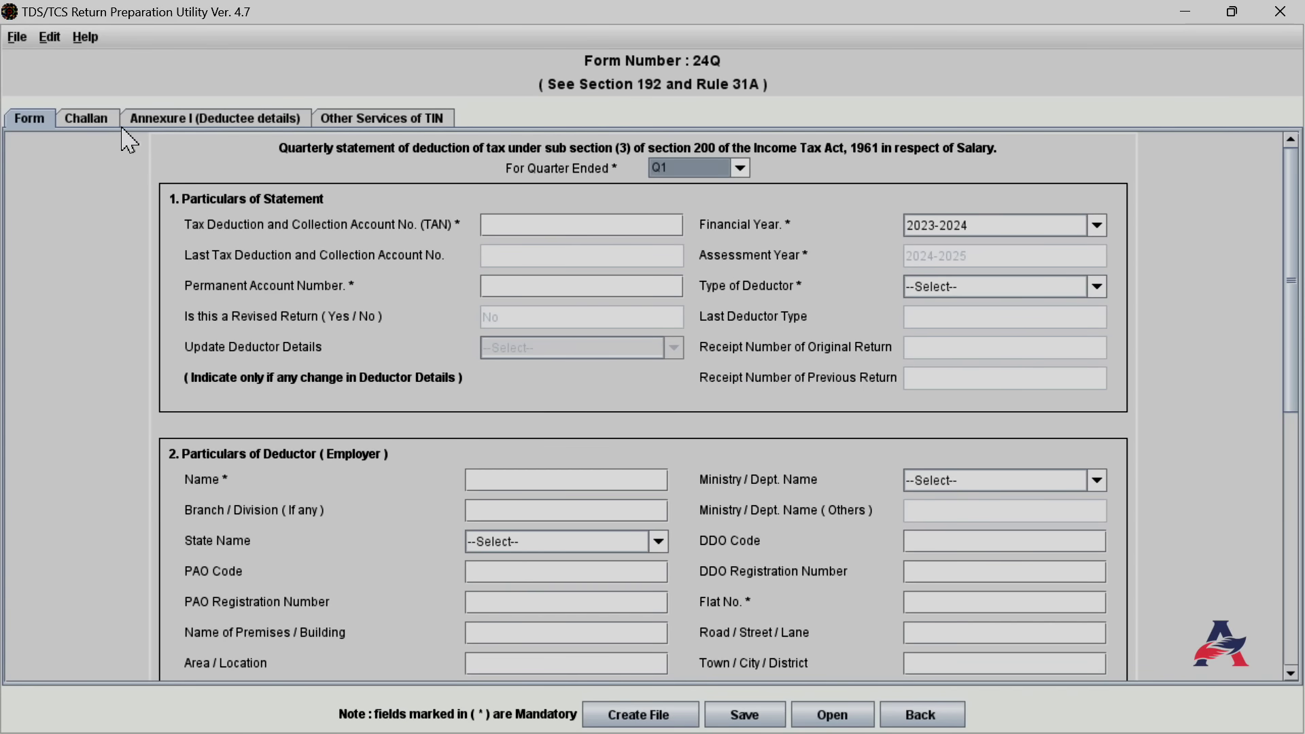
left_click(85, 121)
left_click(31, 121)
left_click(740, 169)
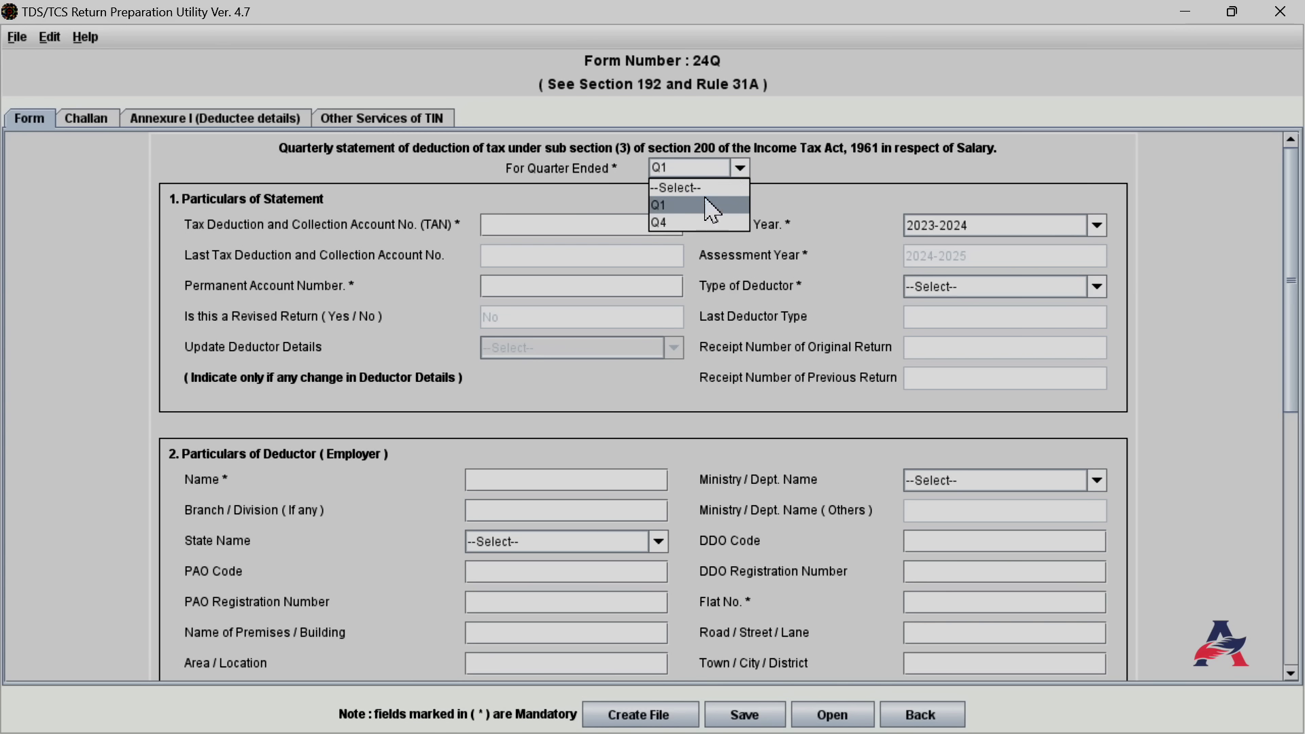
left_click(687, 223)
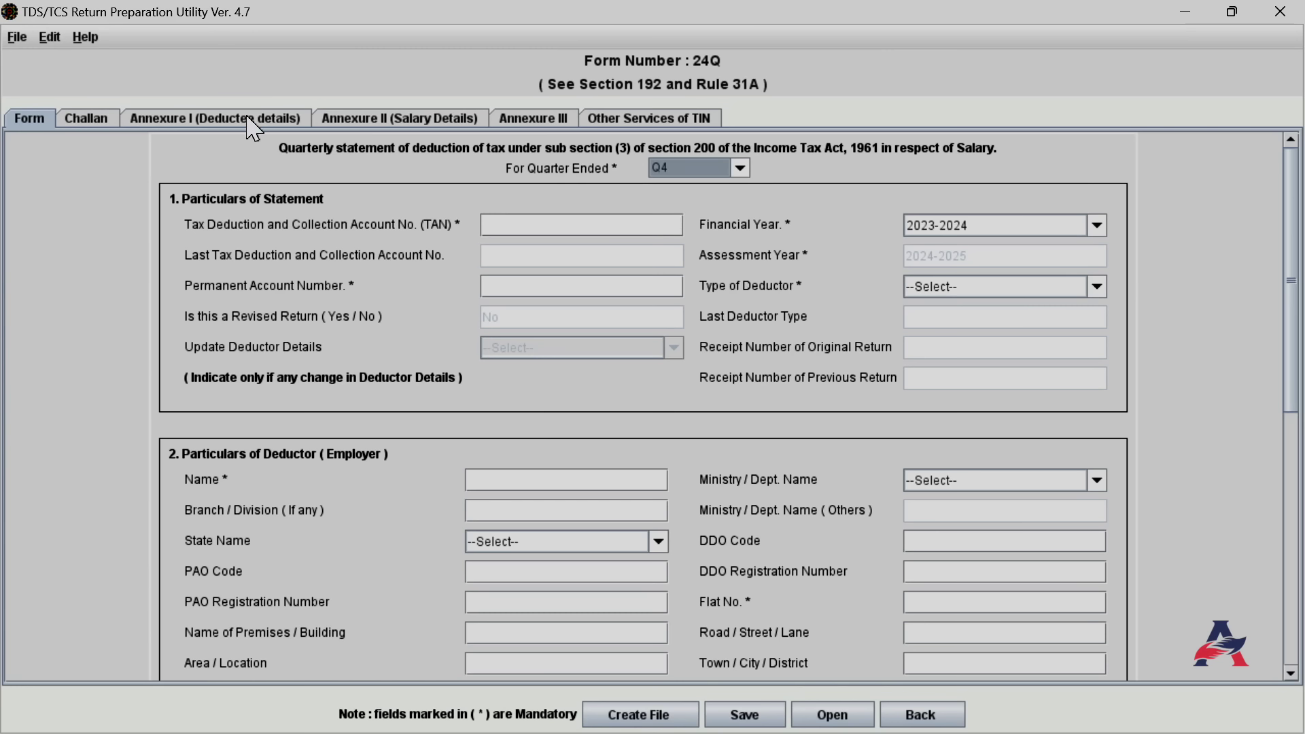
left_click(423, 132)
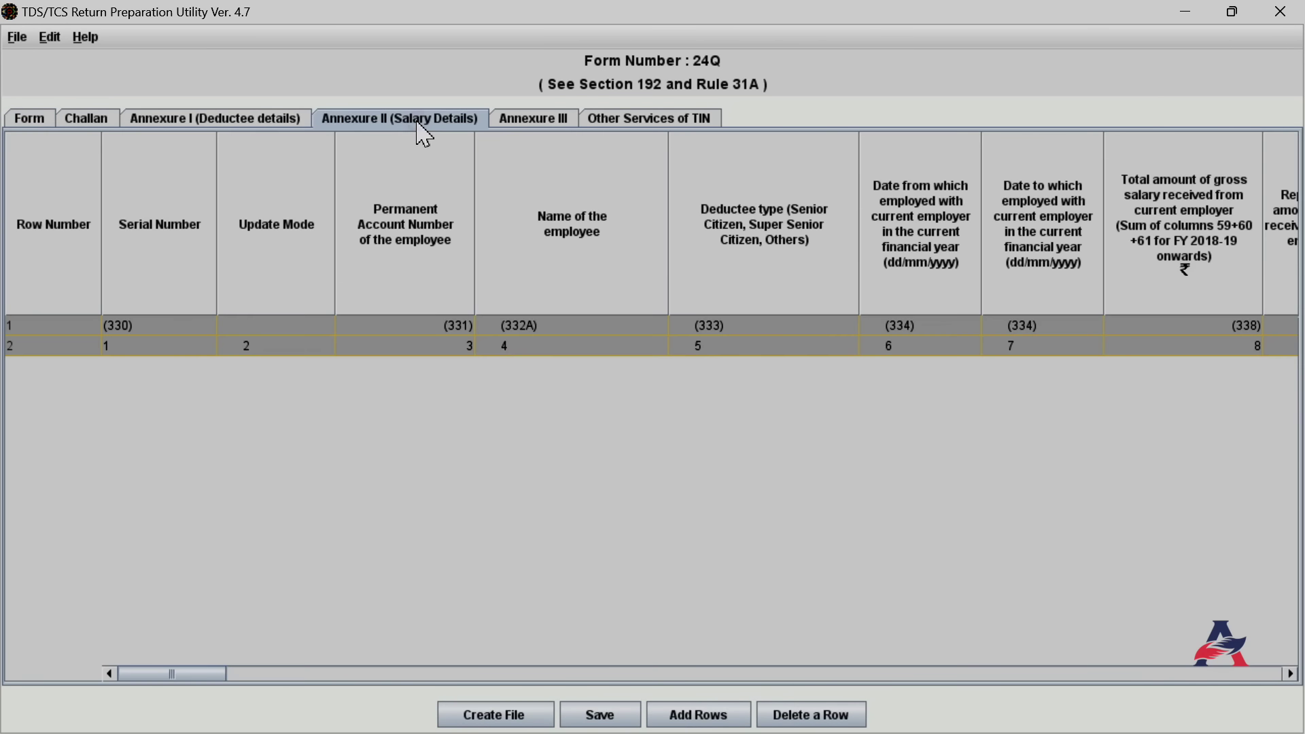
left_click(515, 130)
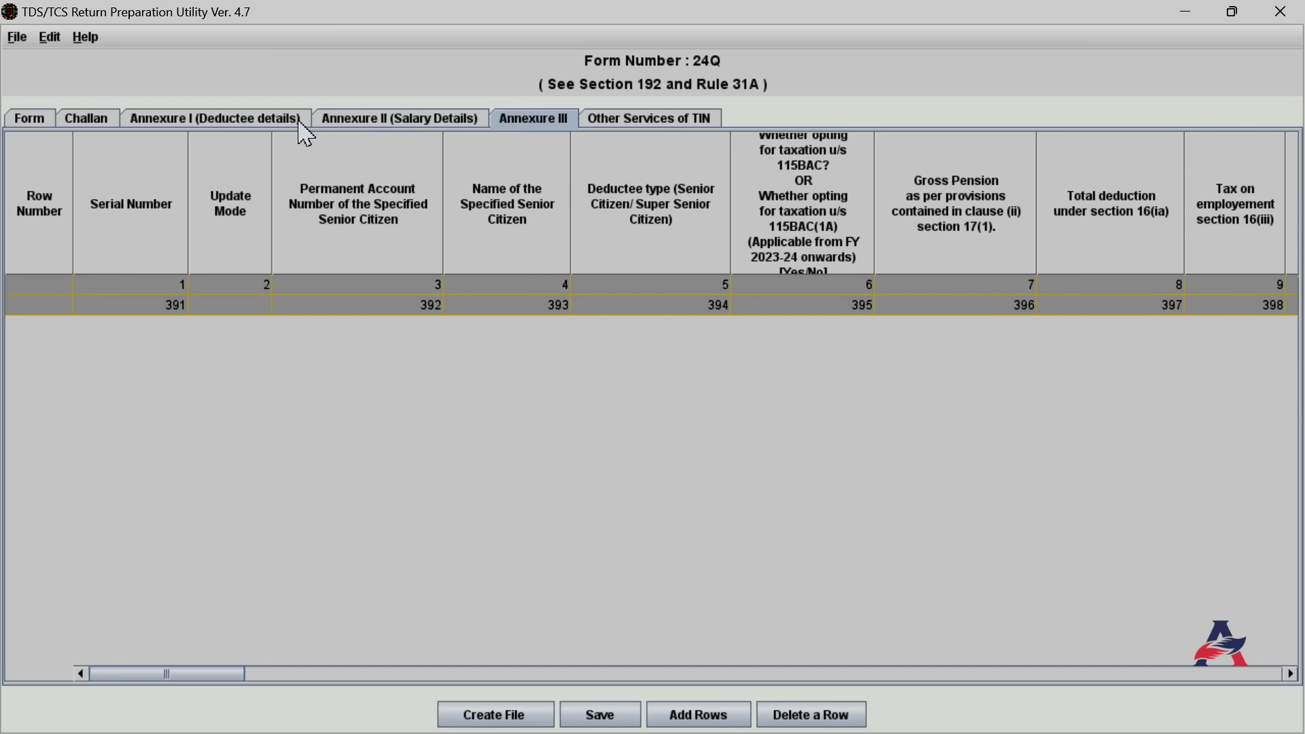
left_click(34, 126)
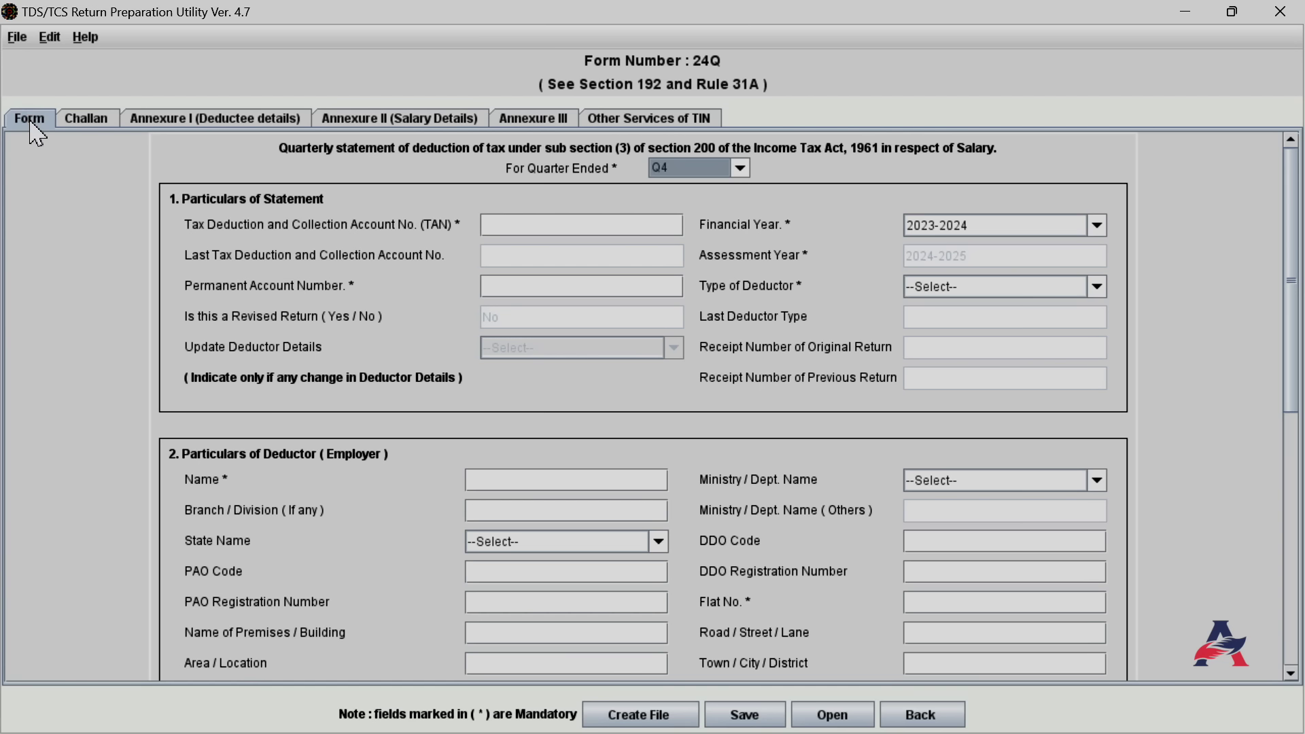
left_click(919, 714)
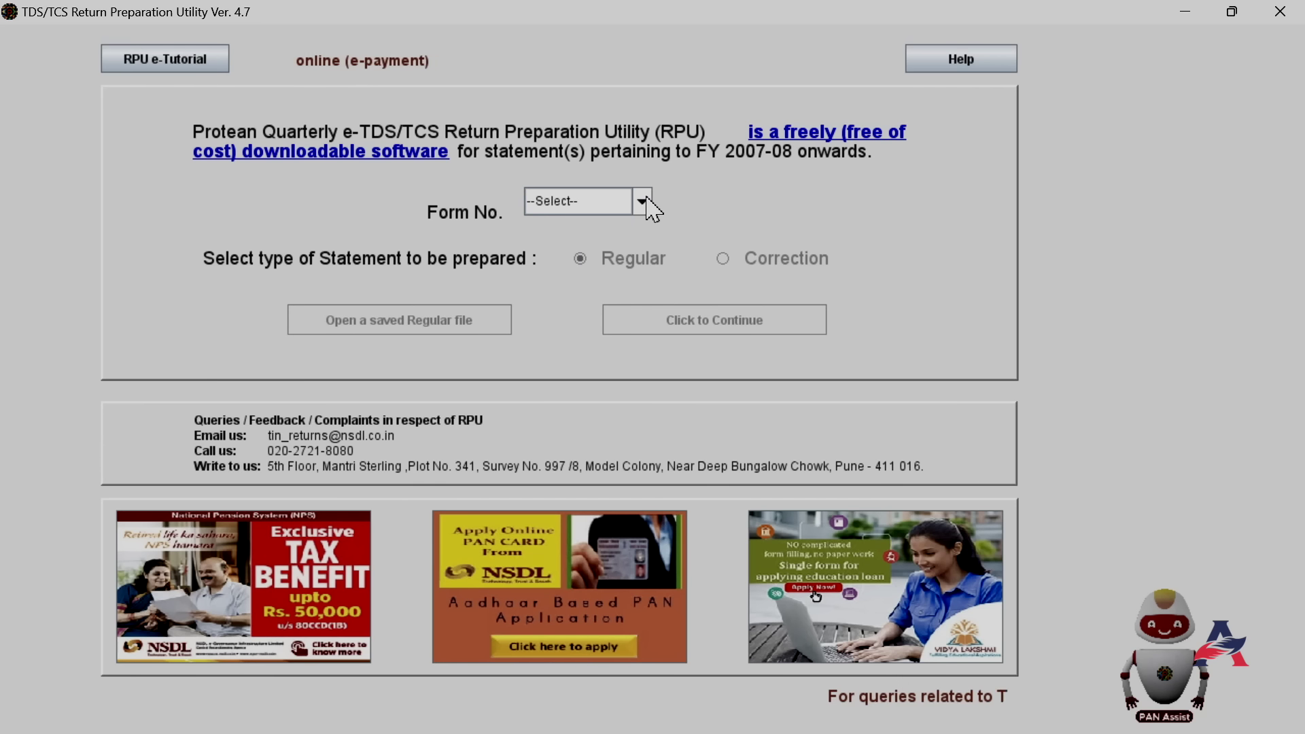
Choose Form 26Q as a Regular statement and continue to its entry screen
left_click(643, 201)
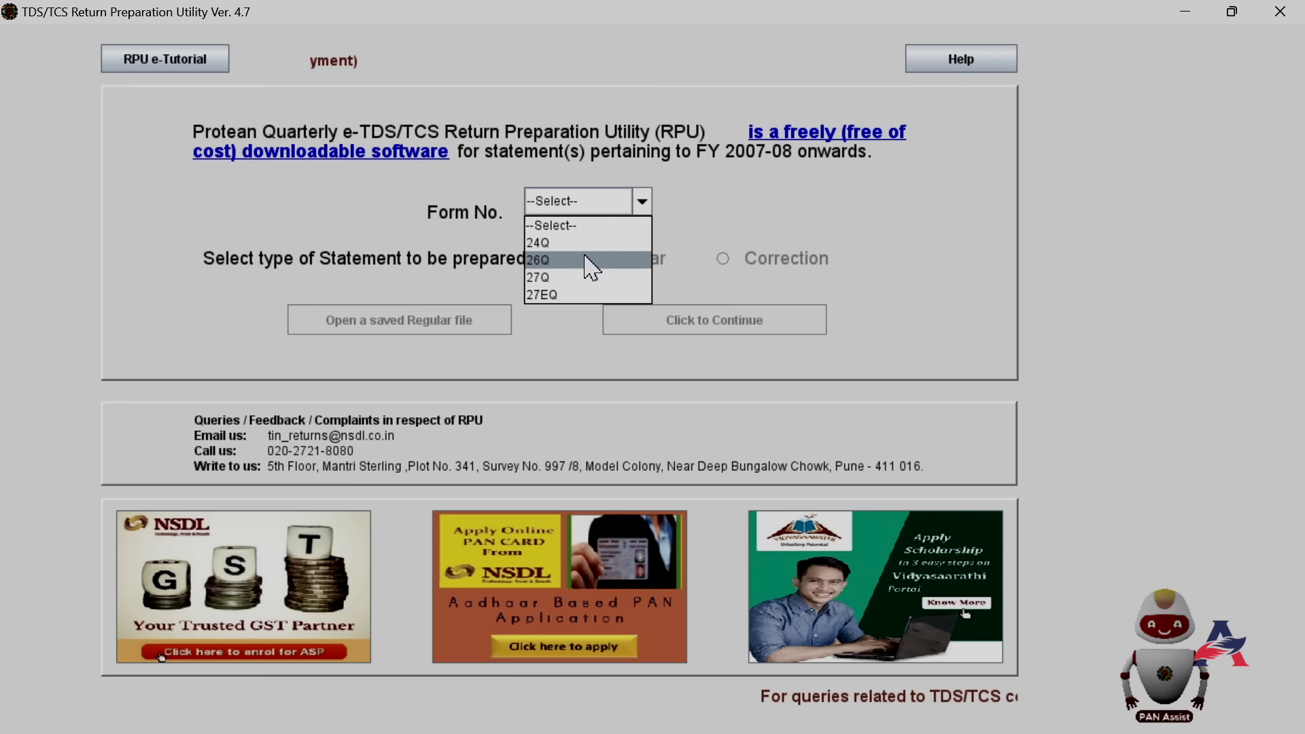
left_click(588, 262)
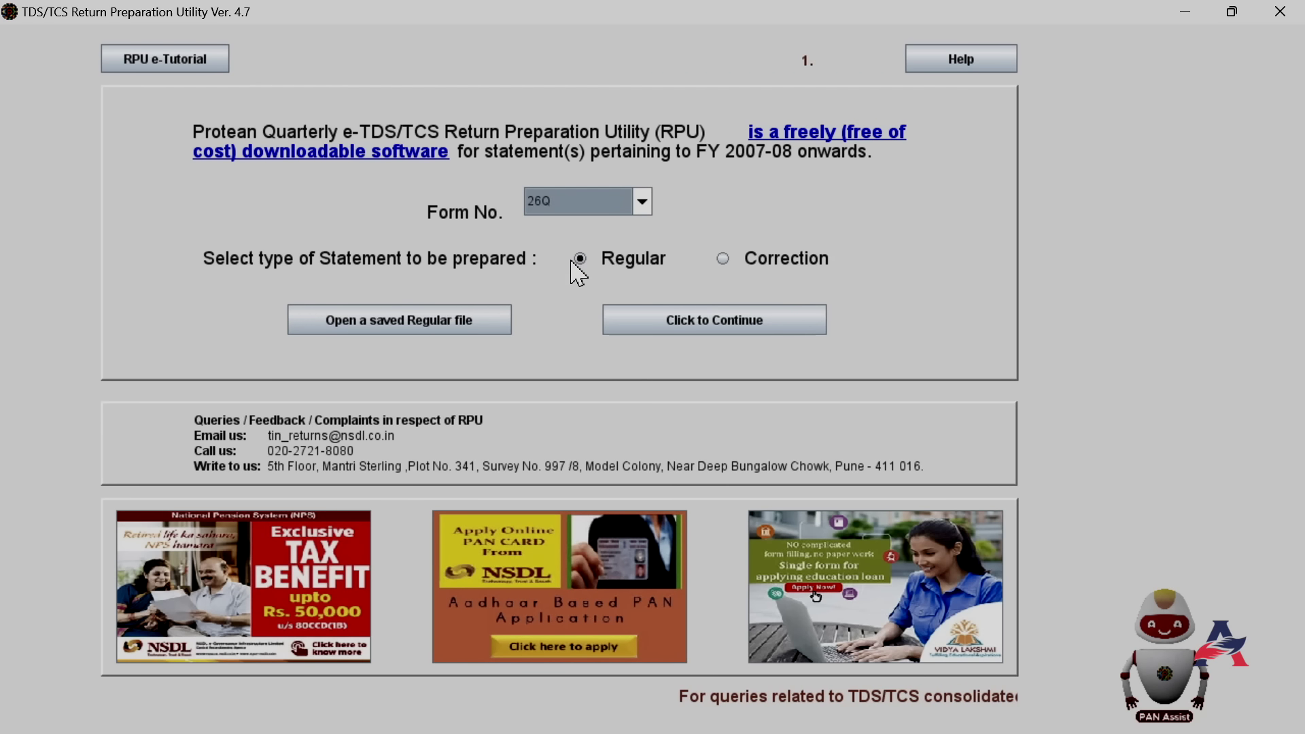
left_click(722, 322)
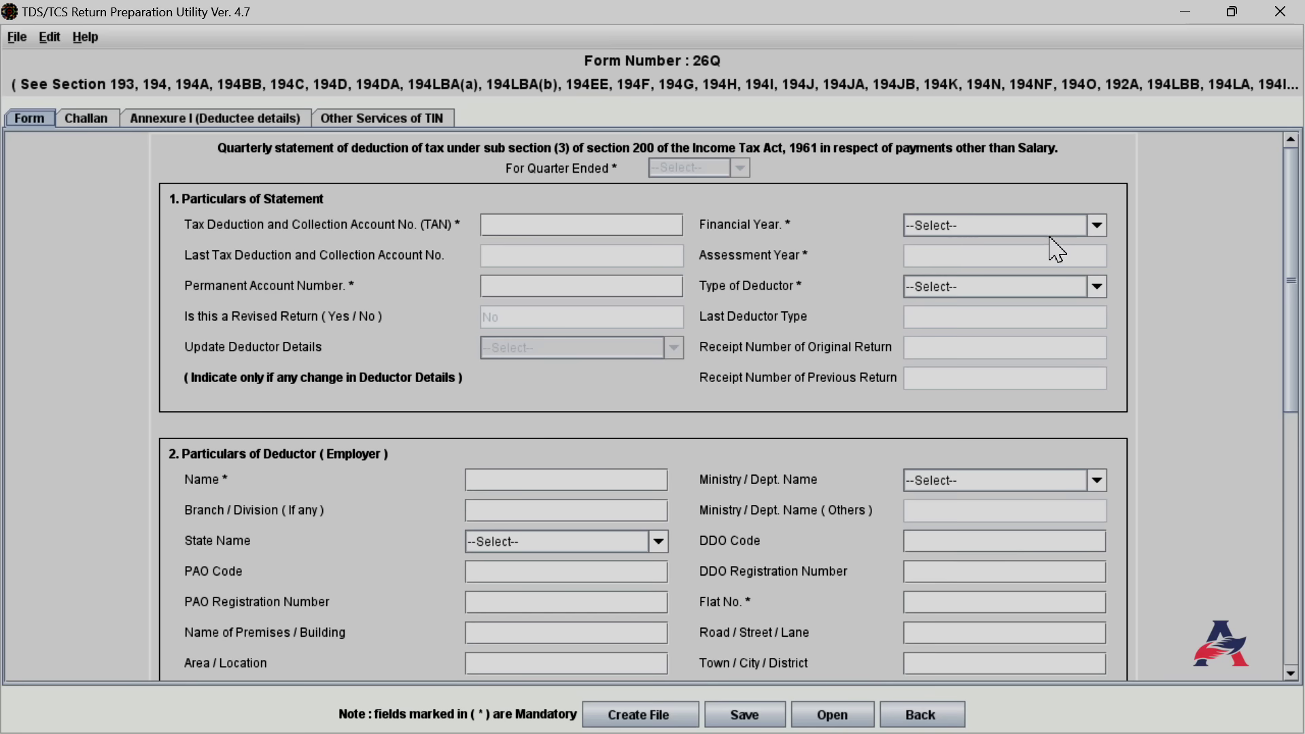
Set the financial year to 2023-2024 and the quarter to Q1
left_click(1098, 225)
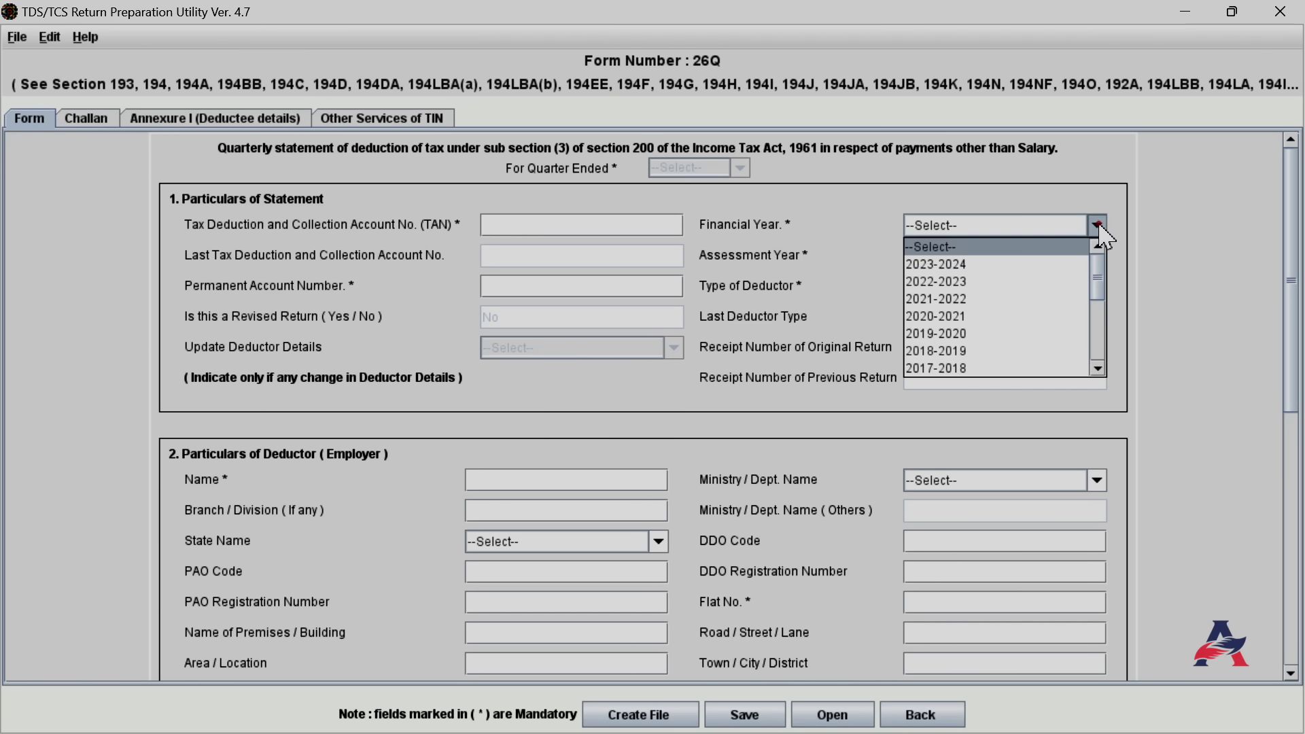
left_click(1053, 272)
left_click(660, 407)
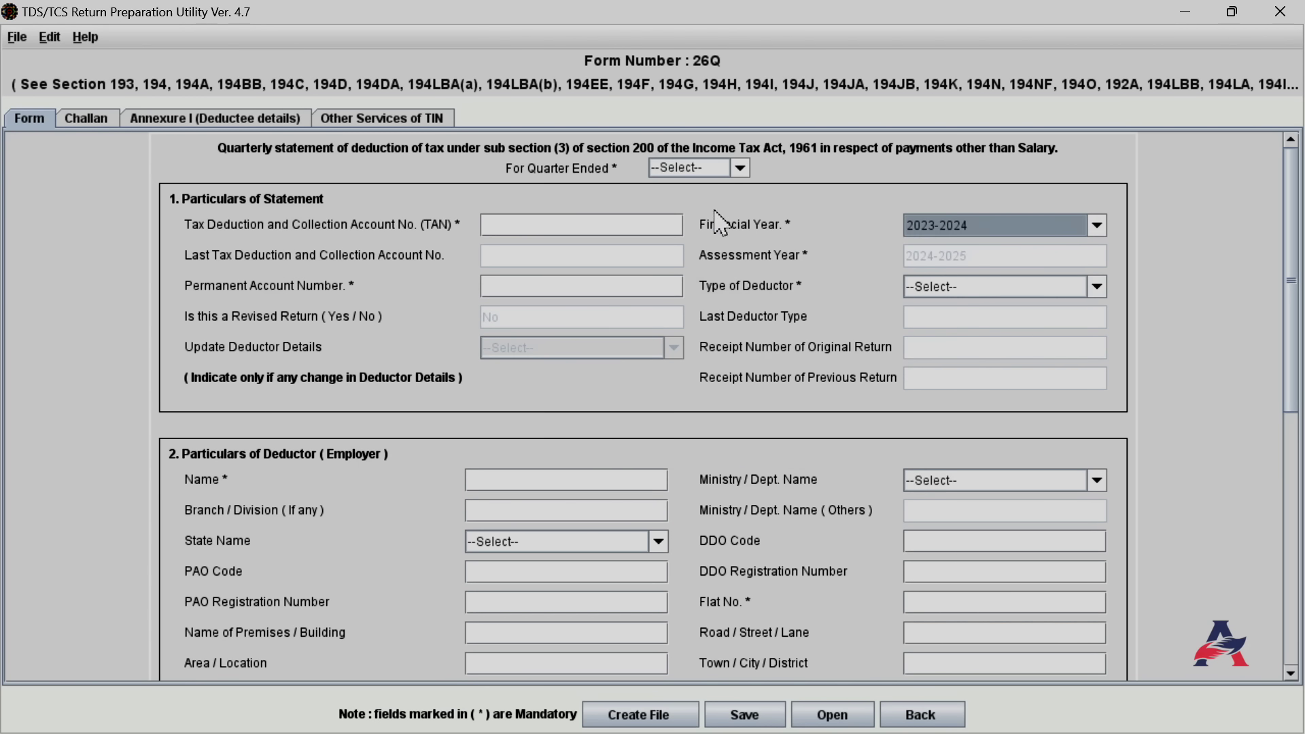
left_click(741, 169)
left_click(686, 203)
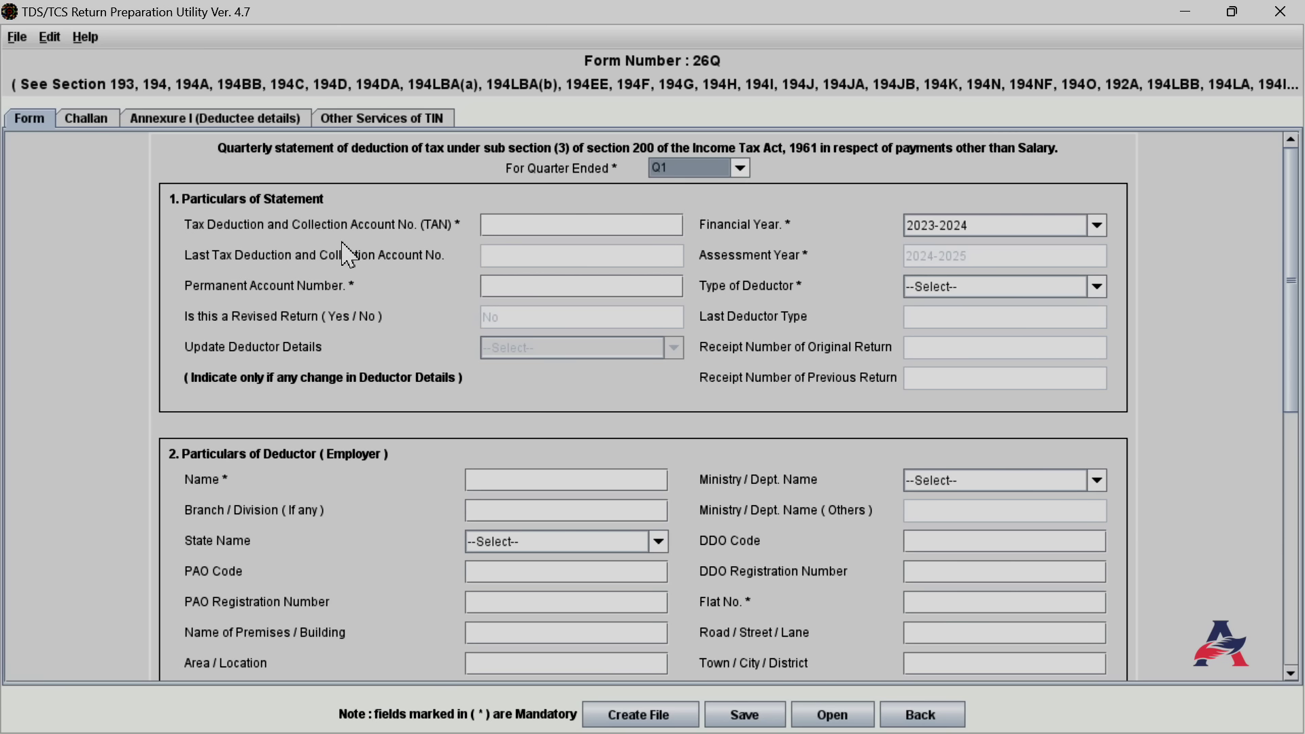
Enter the deductor's TAN and PAN, and set Type of Deductor to Company
left_click(493, 226)
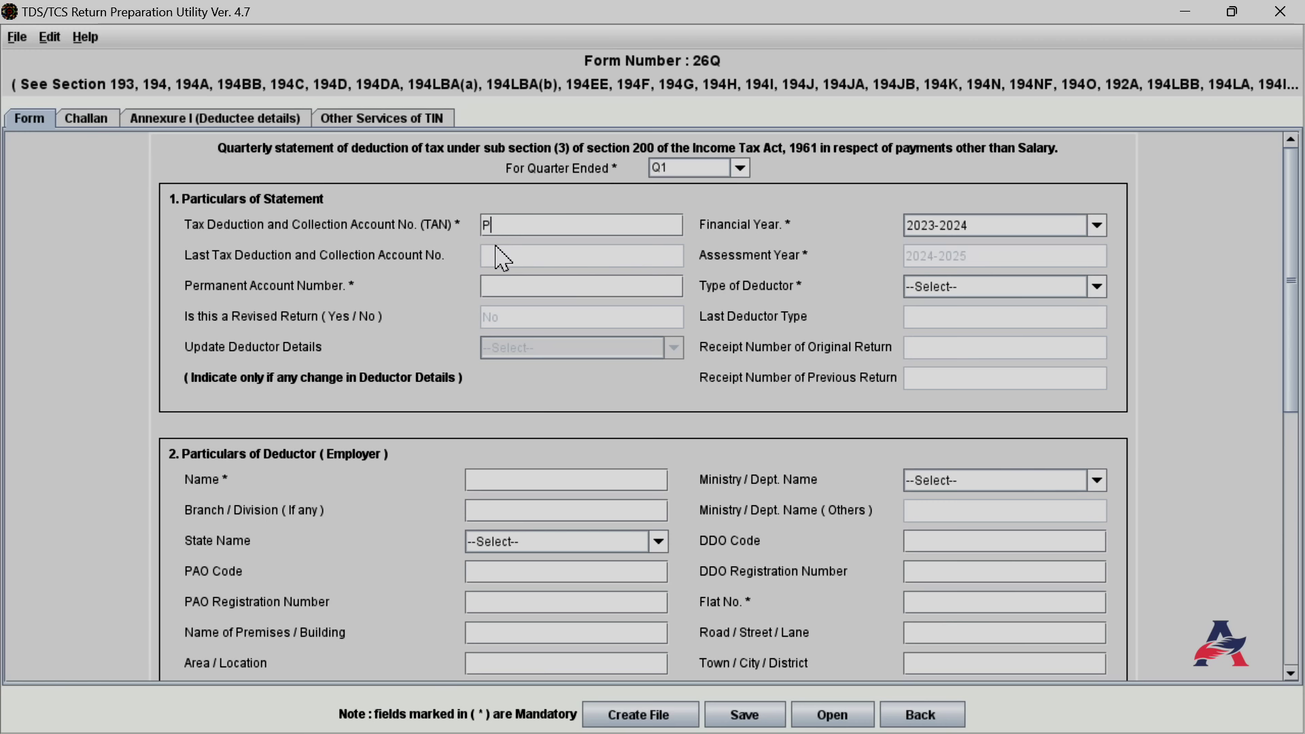
type("PXXXXXXX3D")
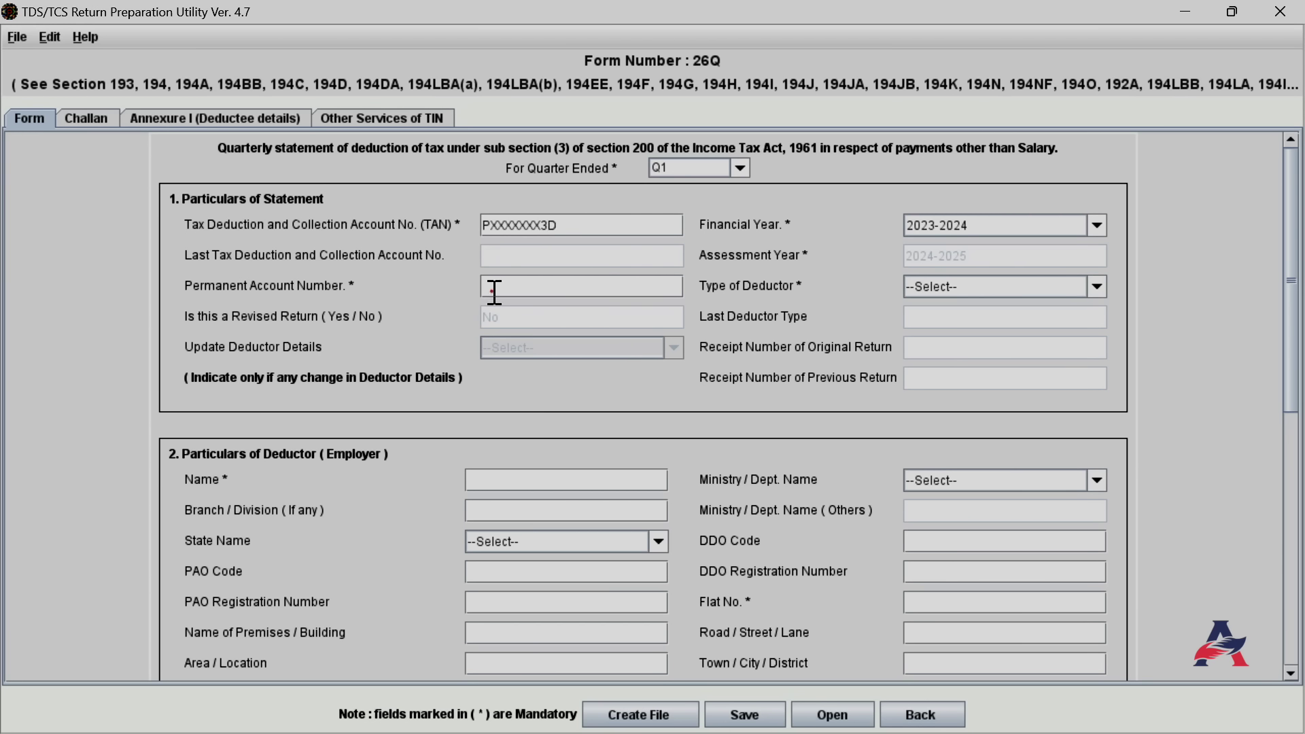
left_click(494, 293)
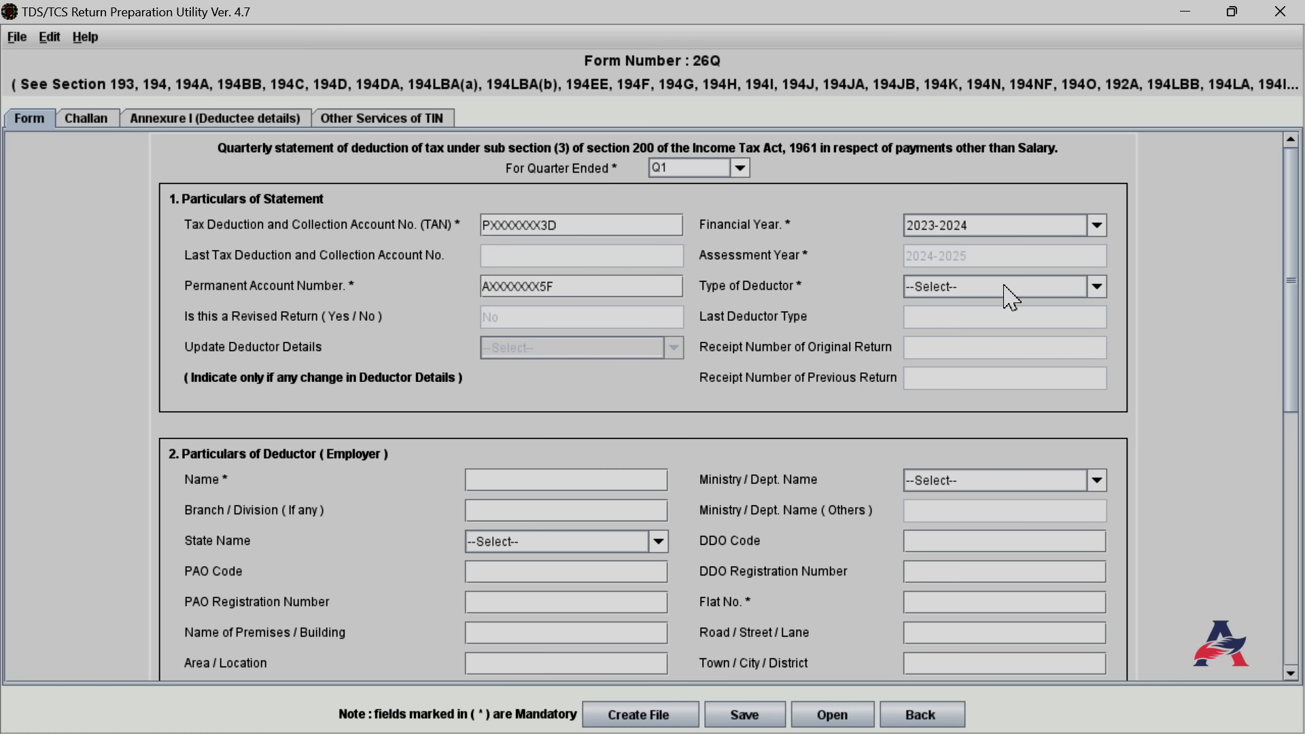
left_click(1096, 289)
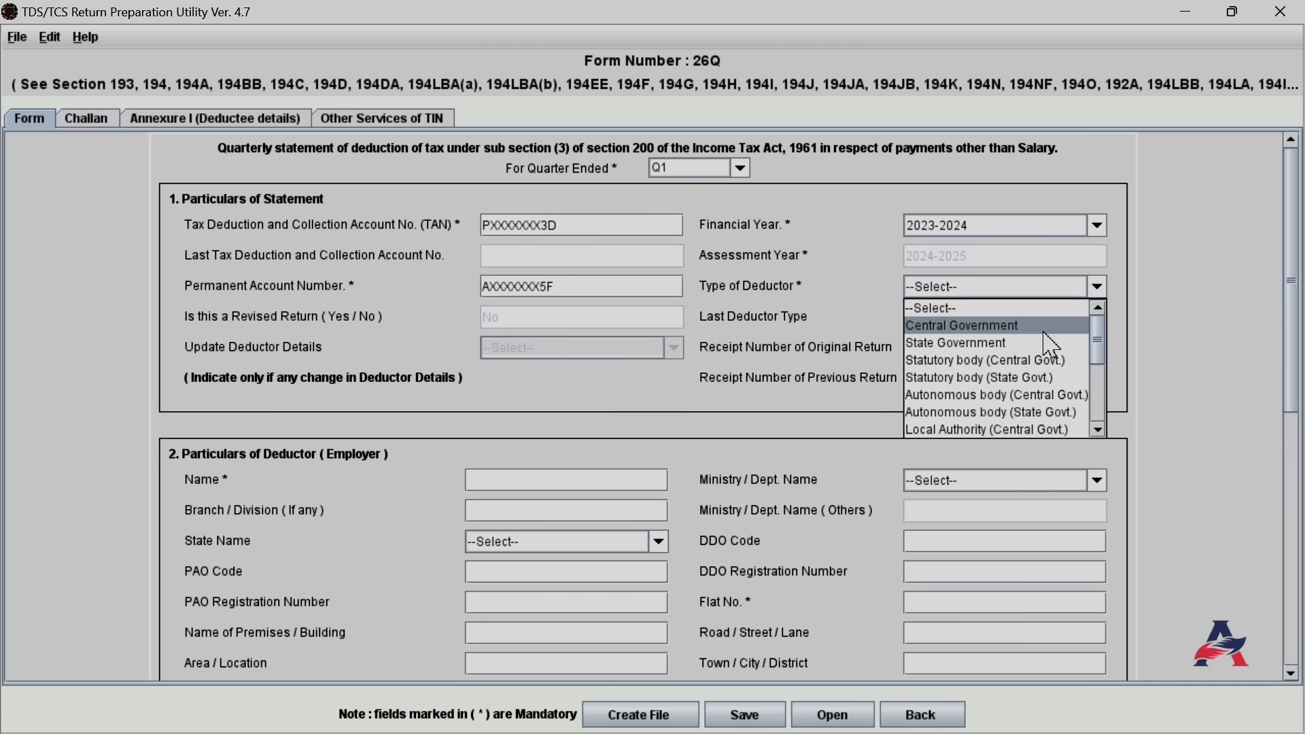
left_click_drag(1099, 348, 1105, 389)
left_click(1005, 362)
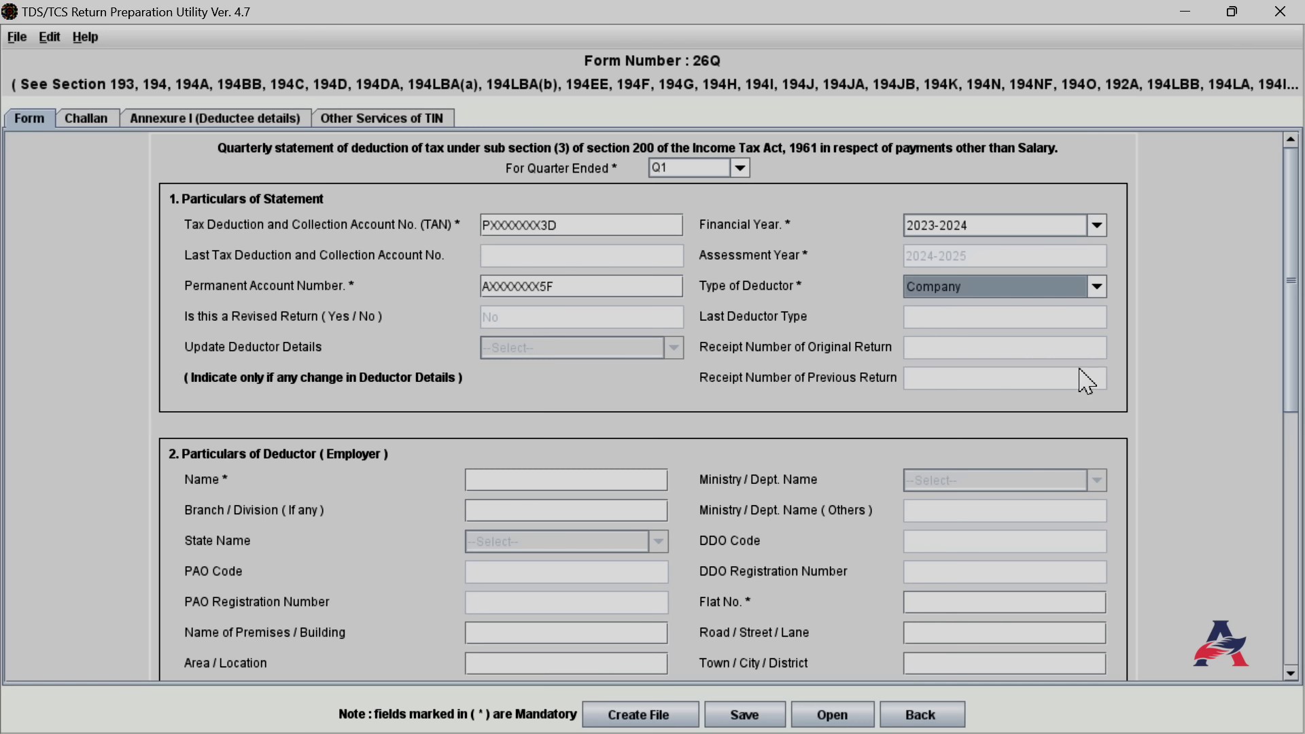
Enter the deductor name ACCOUNTANTS CLUB and branch CHANDIGARH
left_click_drag(1295, 349, 1295, 478)
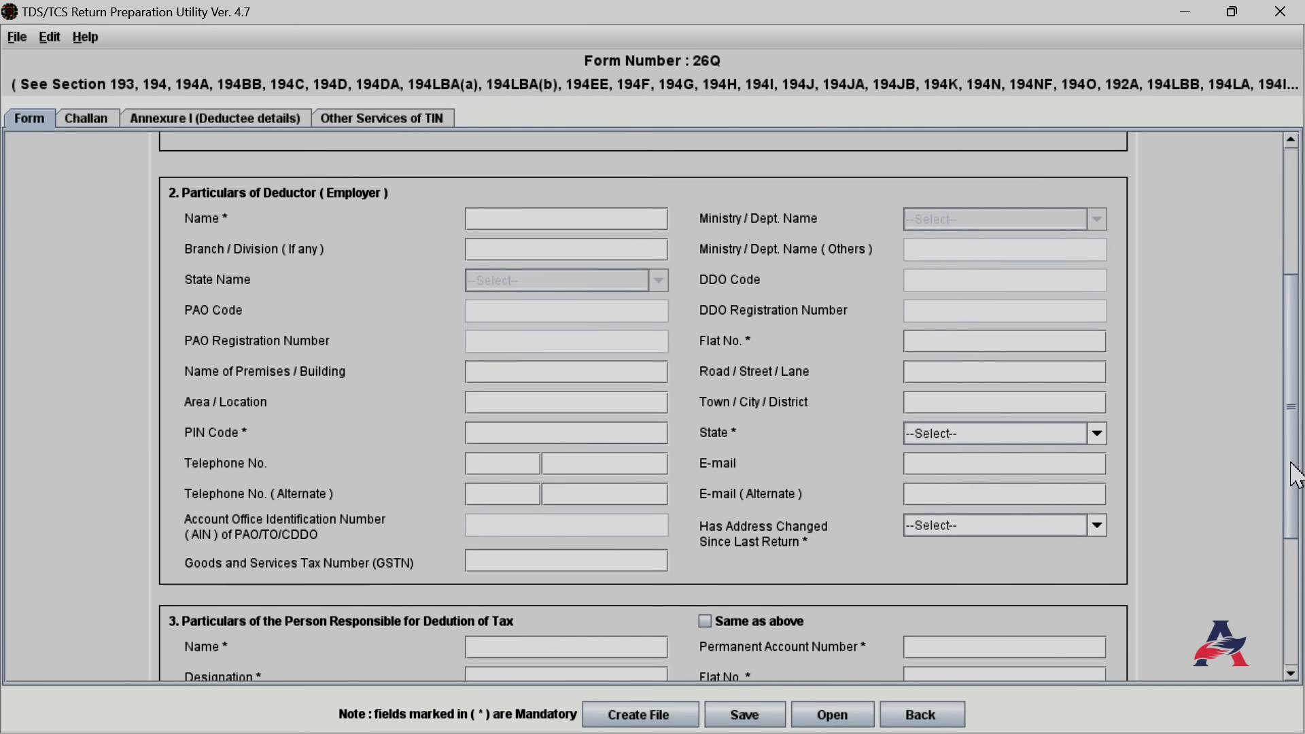
left_click(501, 219)
type("ACC")
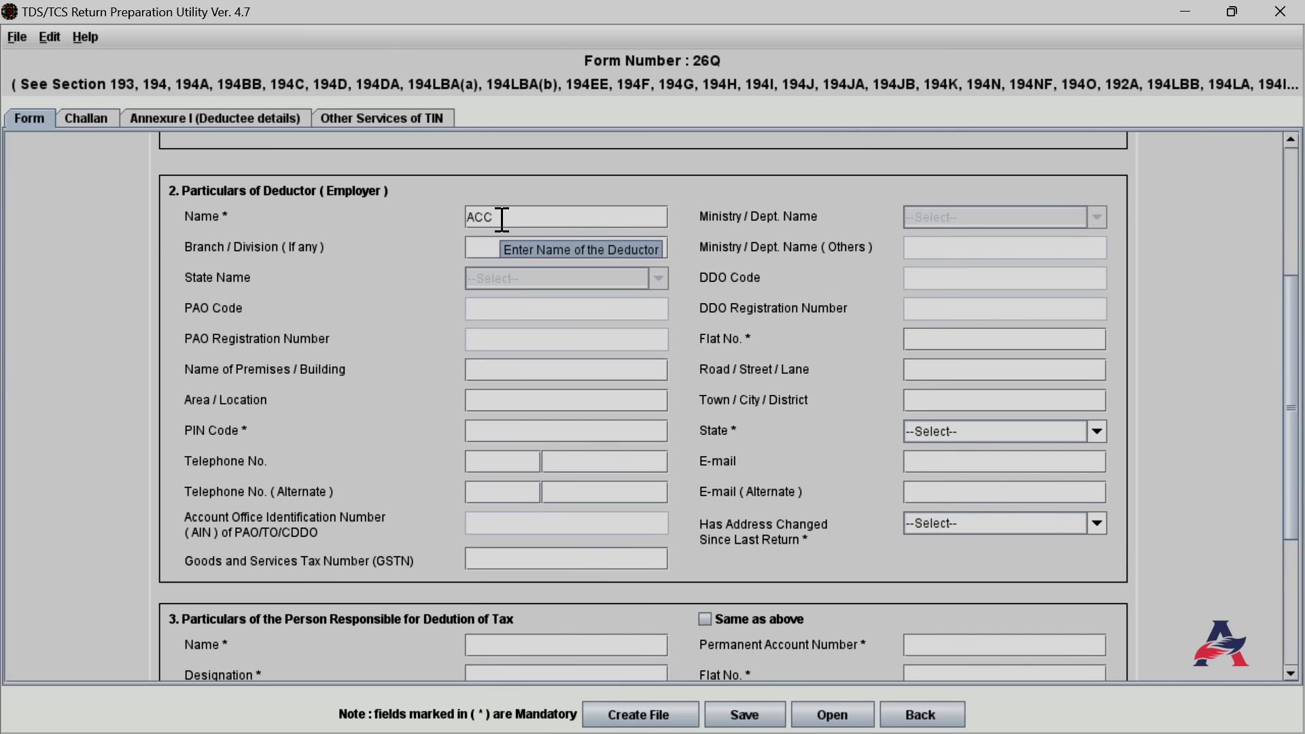
type("OUNTANTS CLUB")
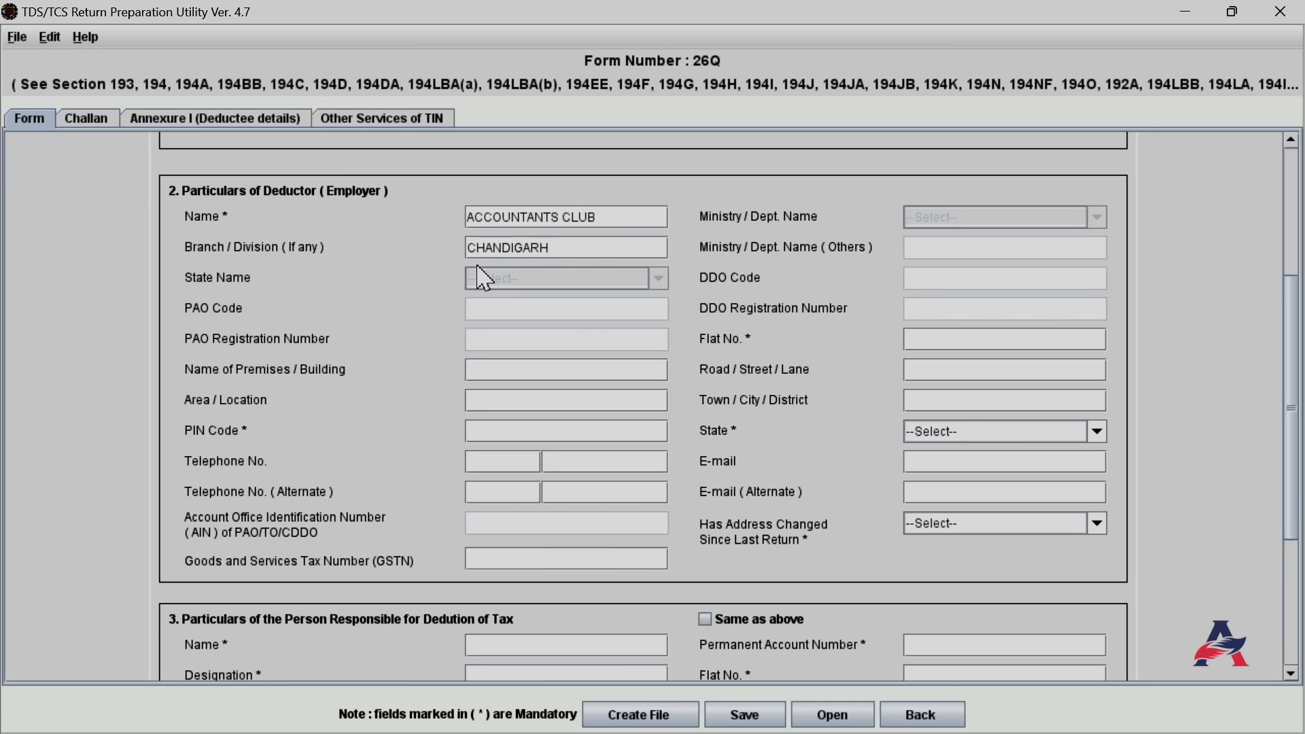
left_click(924, 278)
left_click(583, 340)
Fill in the deductor's flat/premises, area, town and PIN code
left_click(918, 343)
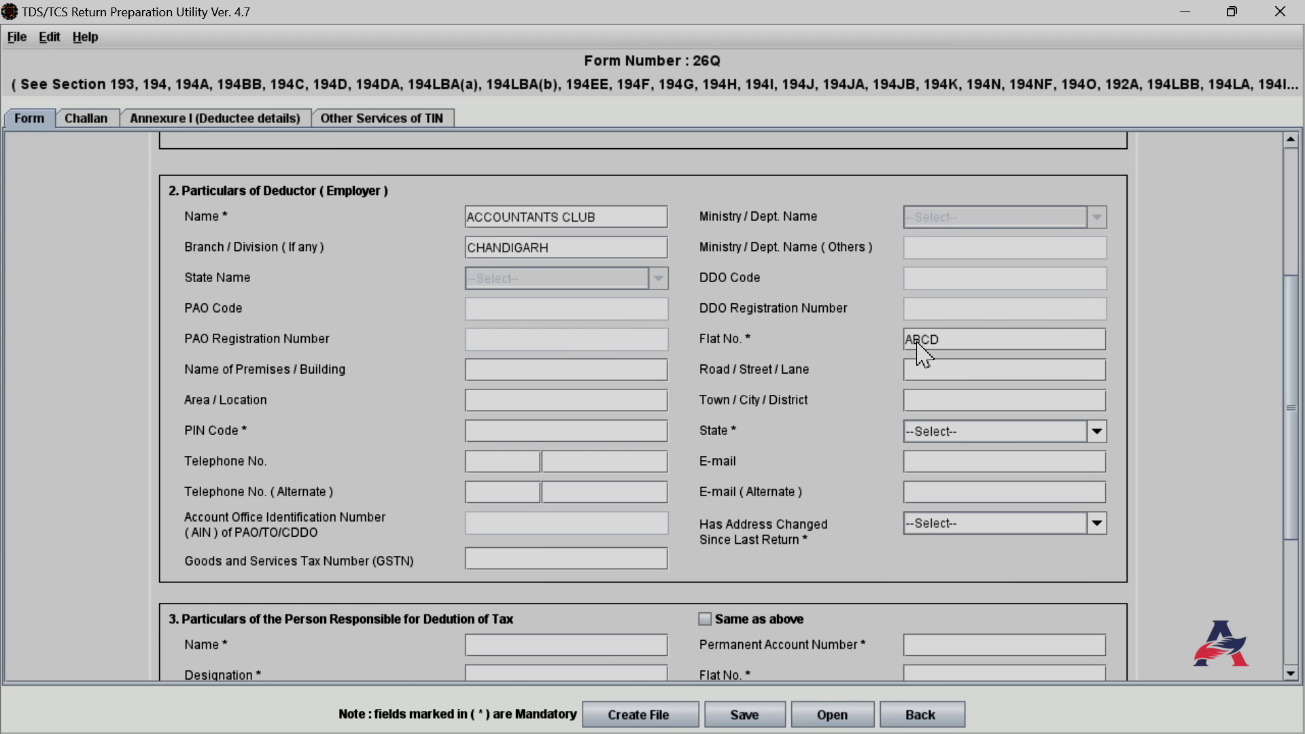
type("BUSINESS TOWER")
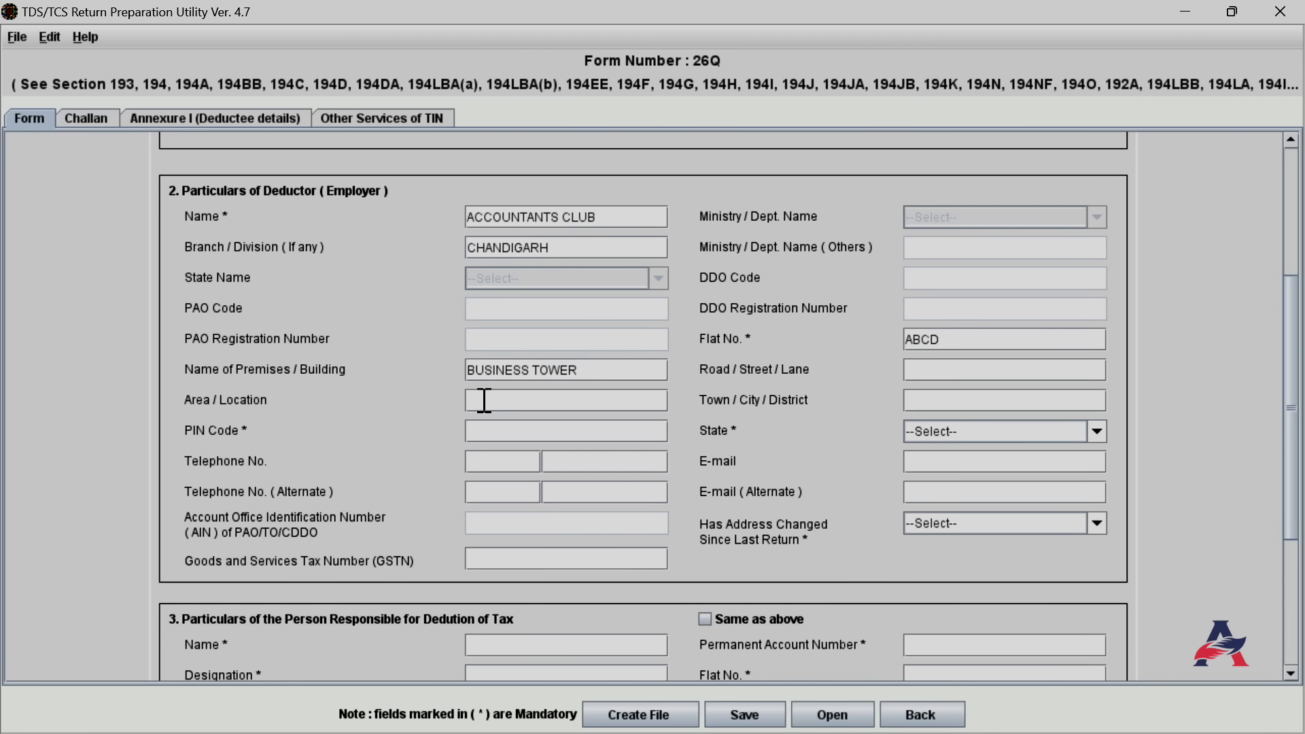
left_click(480, 401)
type("XXXXX")
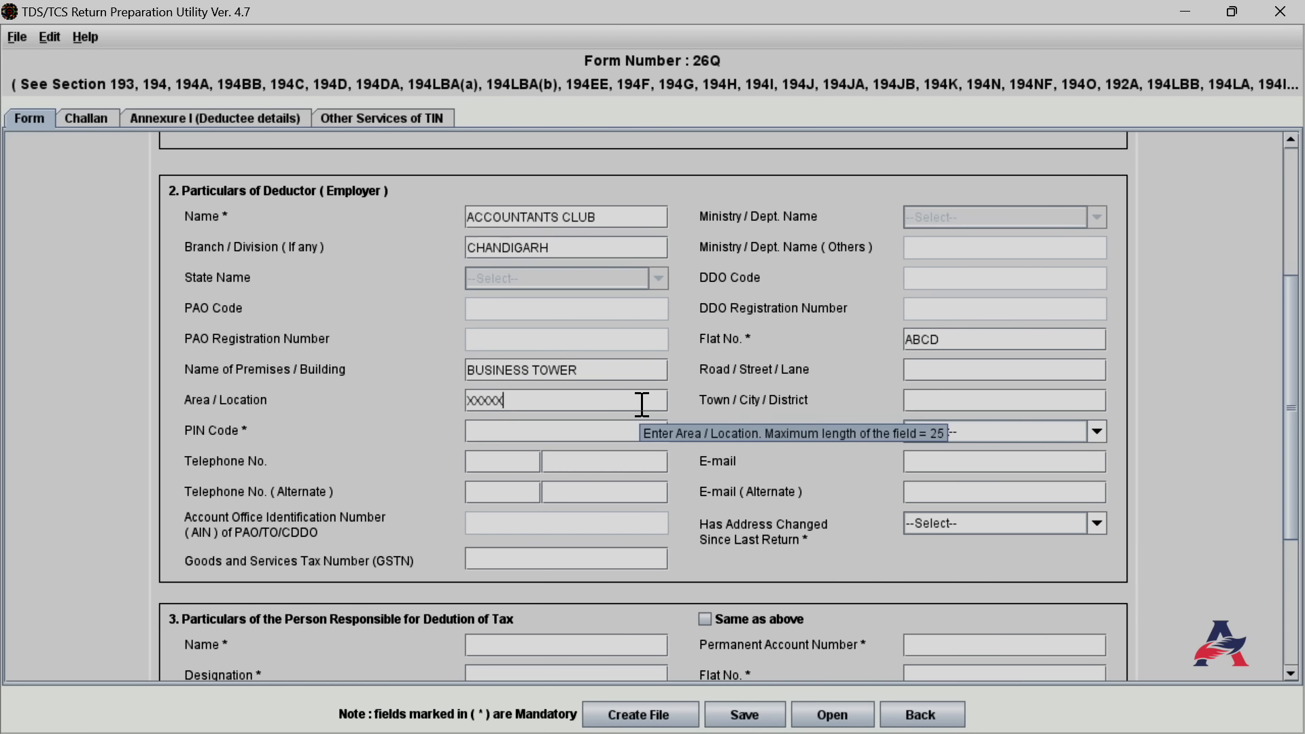
left_click(987, 401)
type("XYZ")
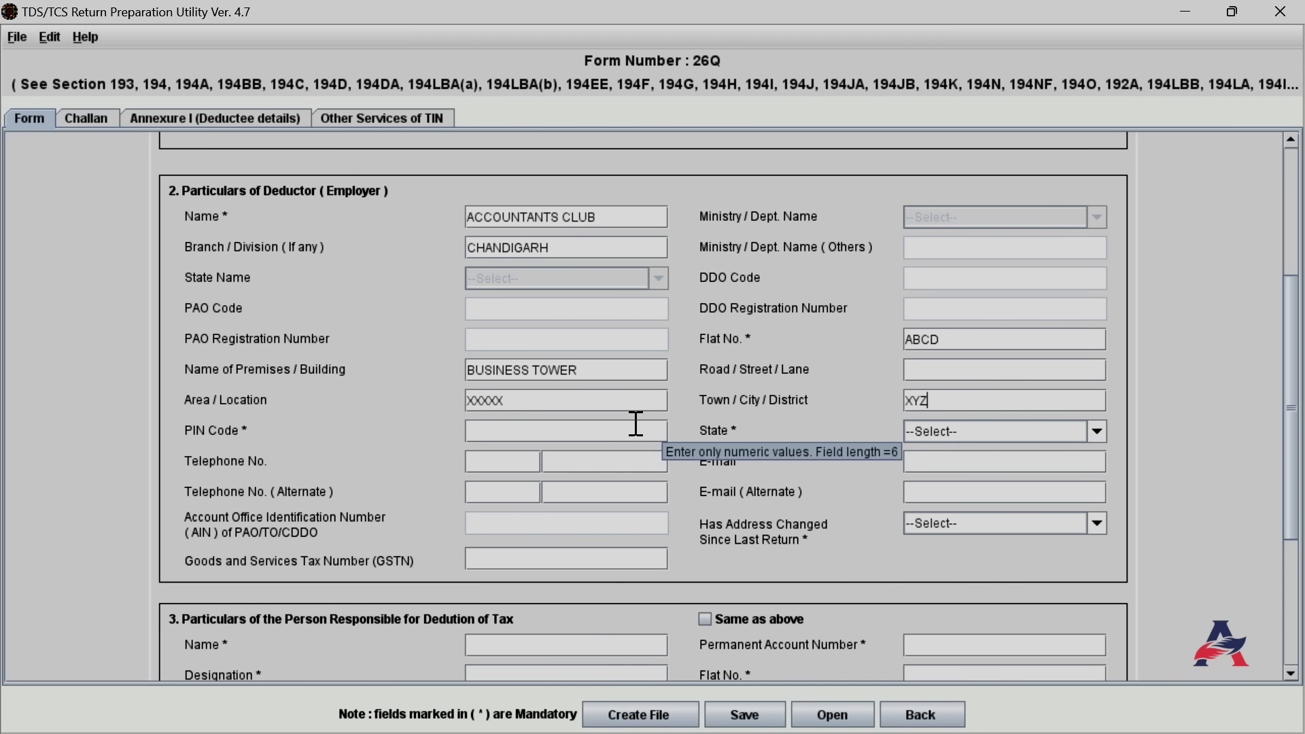
left_click(592, 431)
type("160001")
Set the deductor's state to Chandigarh and Has Address Changed to No
left_click(1097, 431)
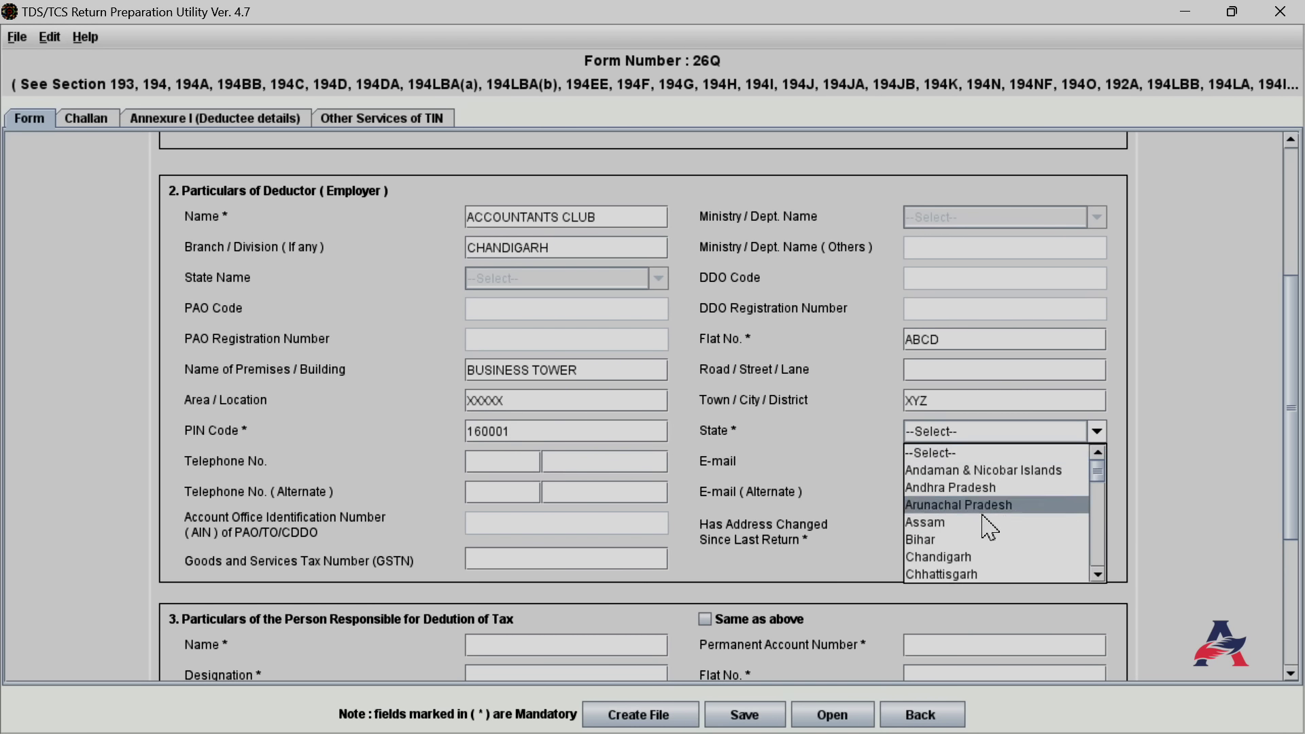
left_click(993, 563)
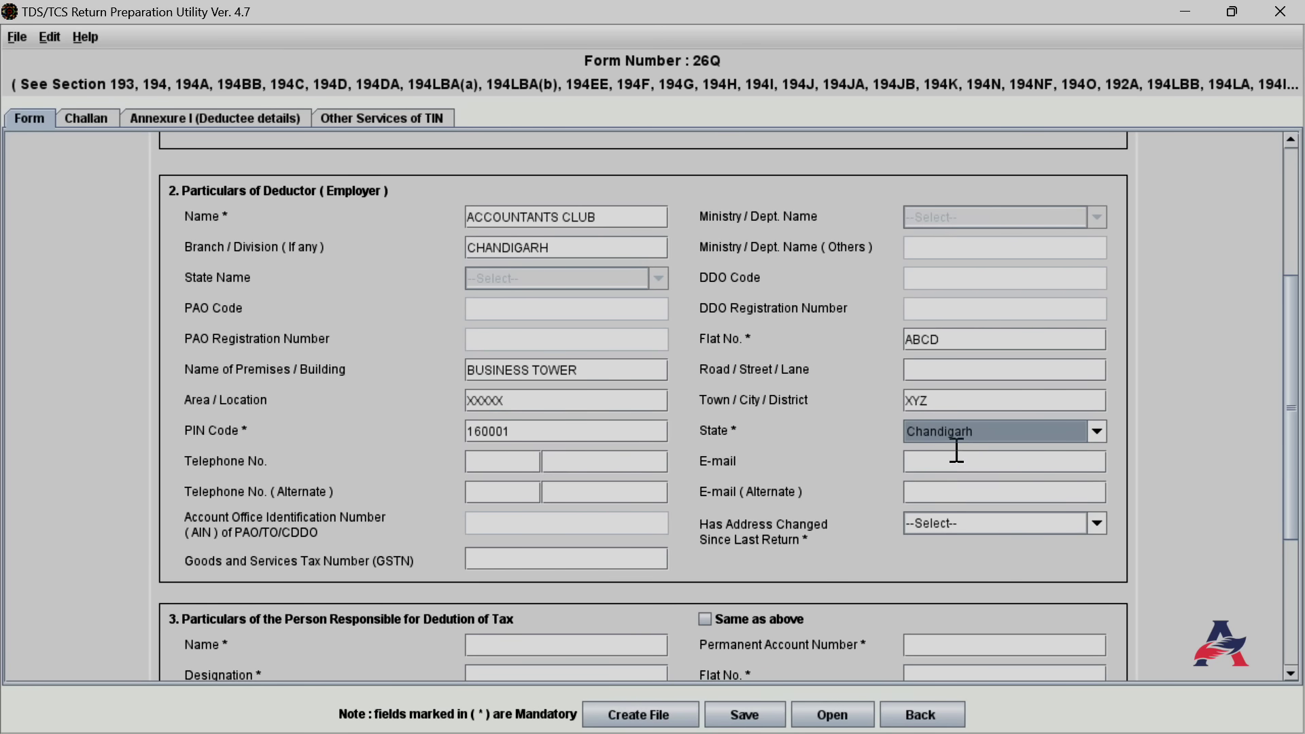
left_click(496, 460)
left_click(926, 468)
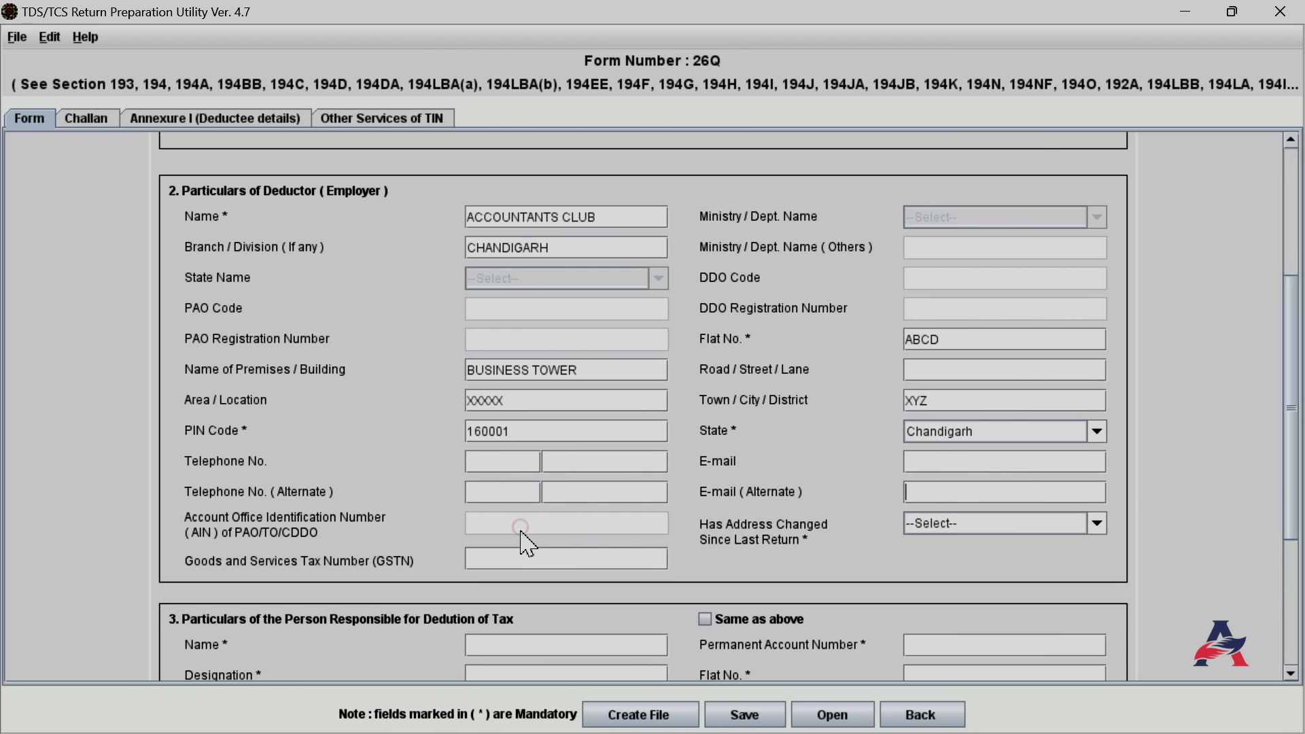
left_click(1096, 525)
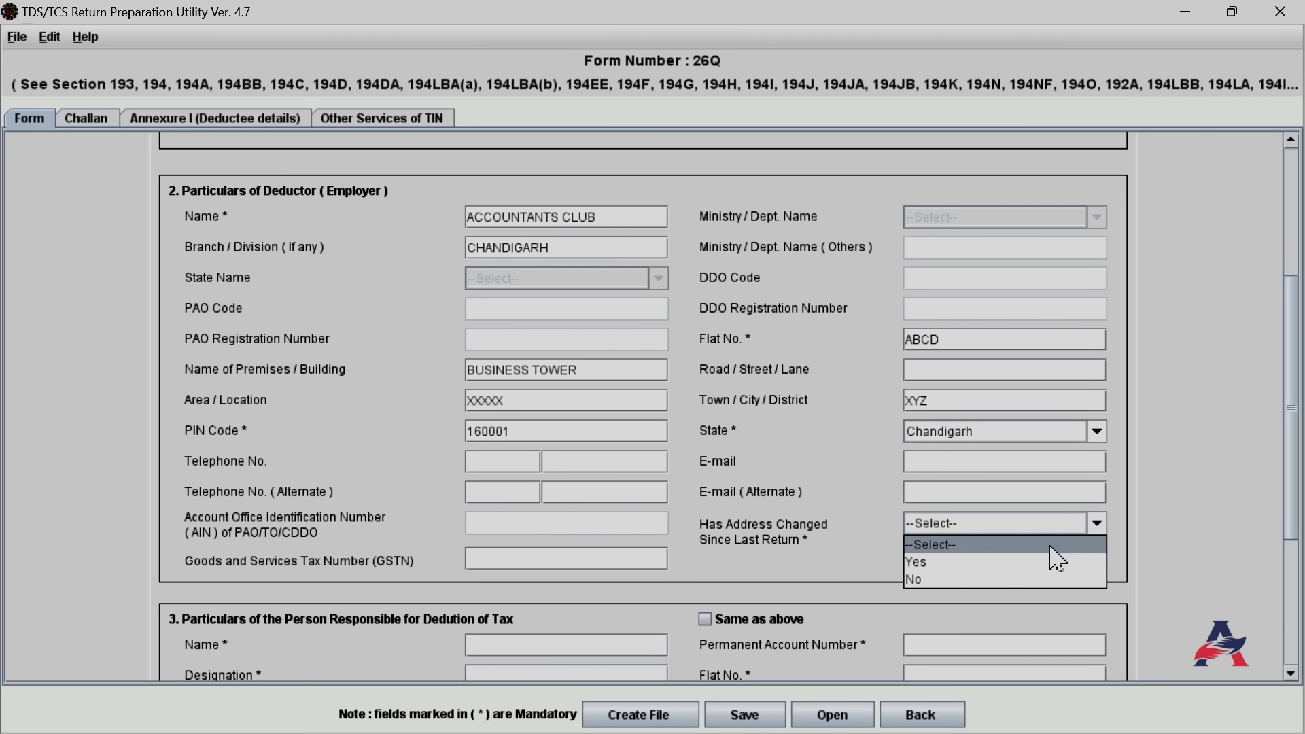
left_click(918, 580)
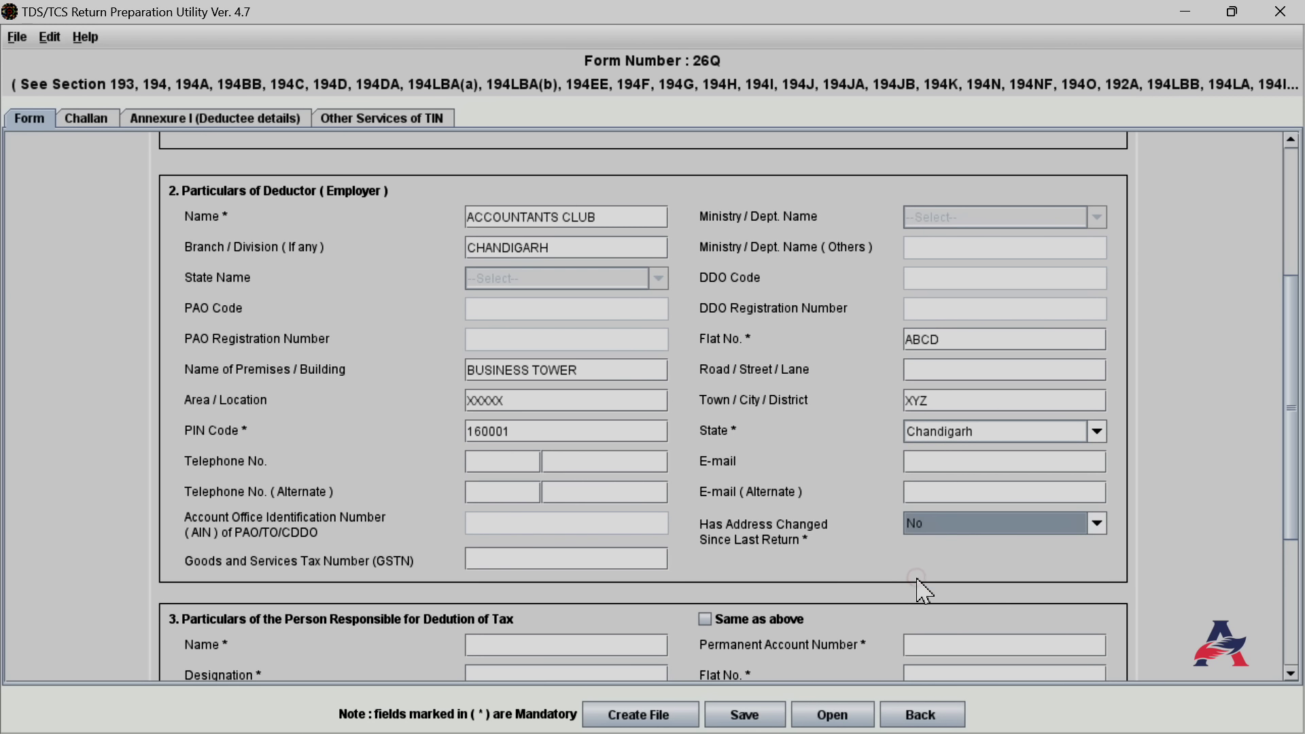
left_click(505, 559)
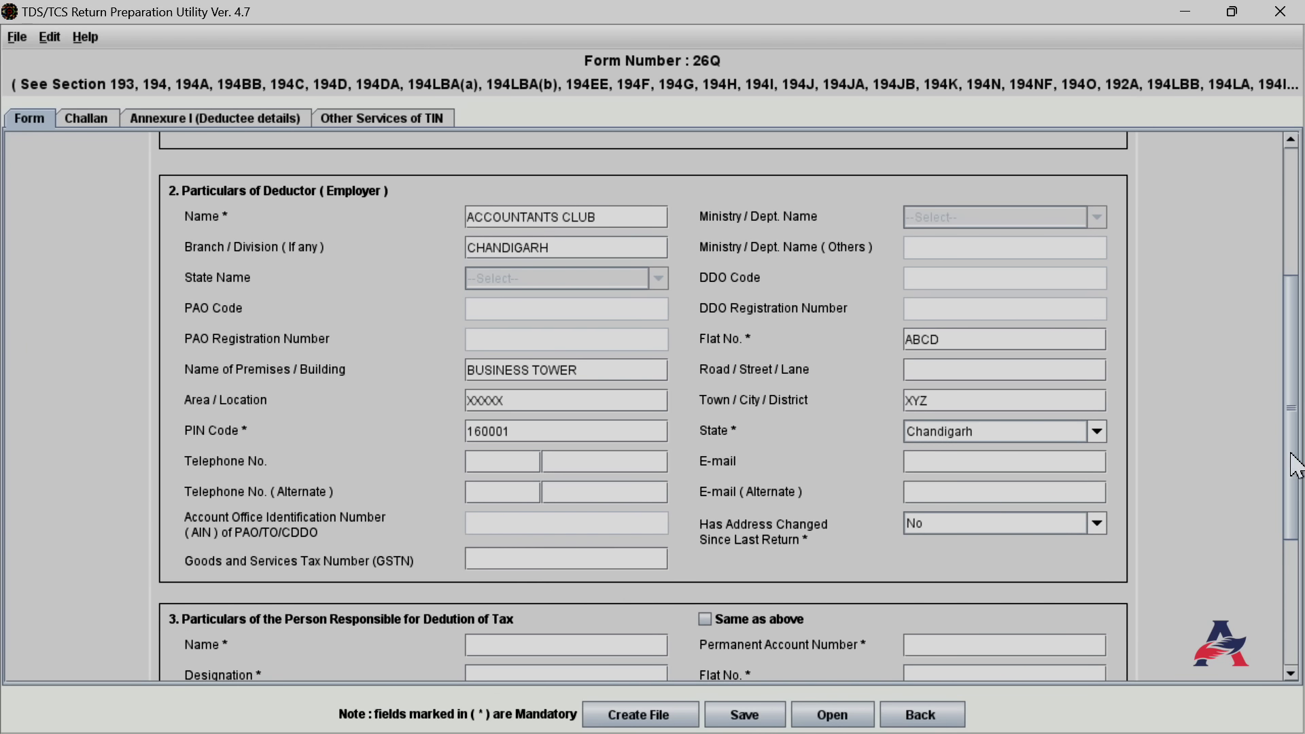
Enter the responsible person's designation as DIRECTOR and their PAN
scroll(1282, 442, "down", 10)
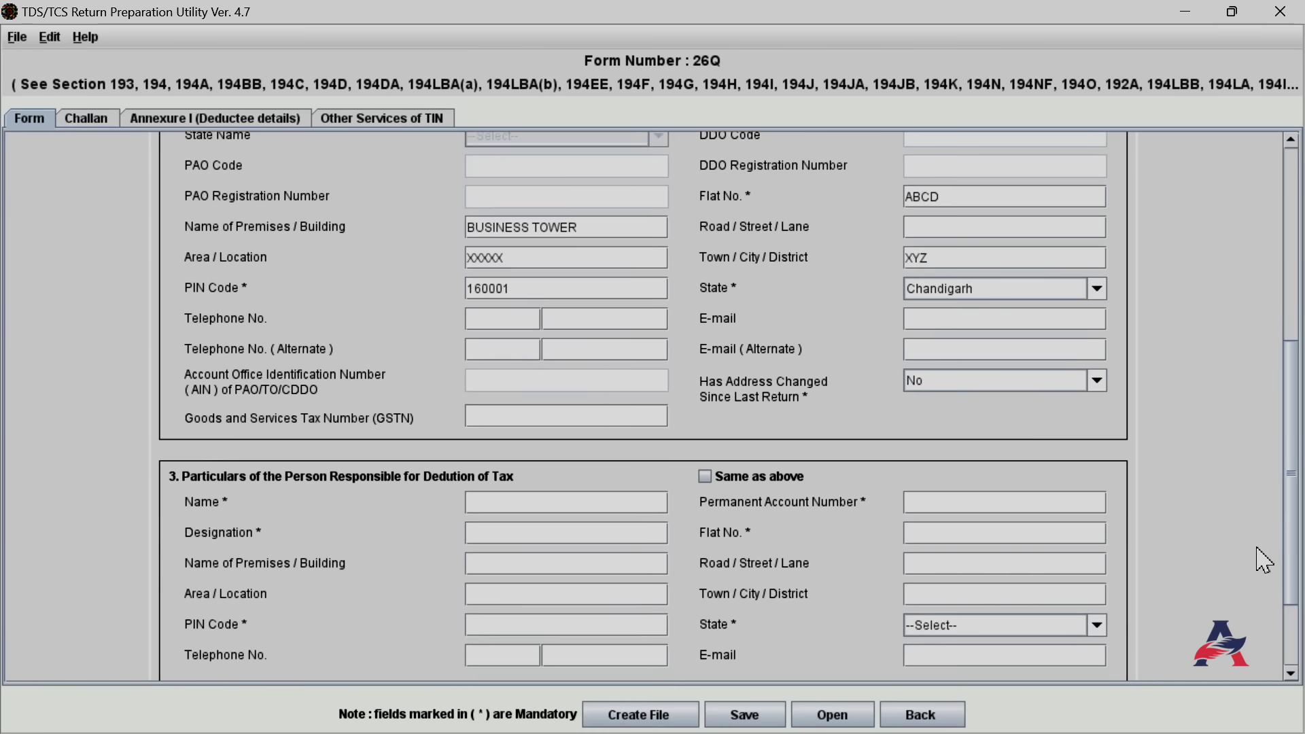
scroll(1256, 597, "down", 1)
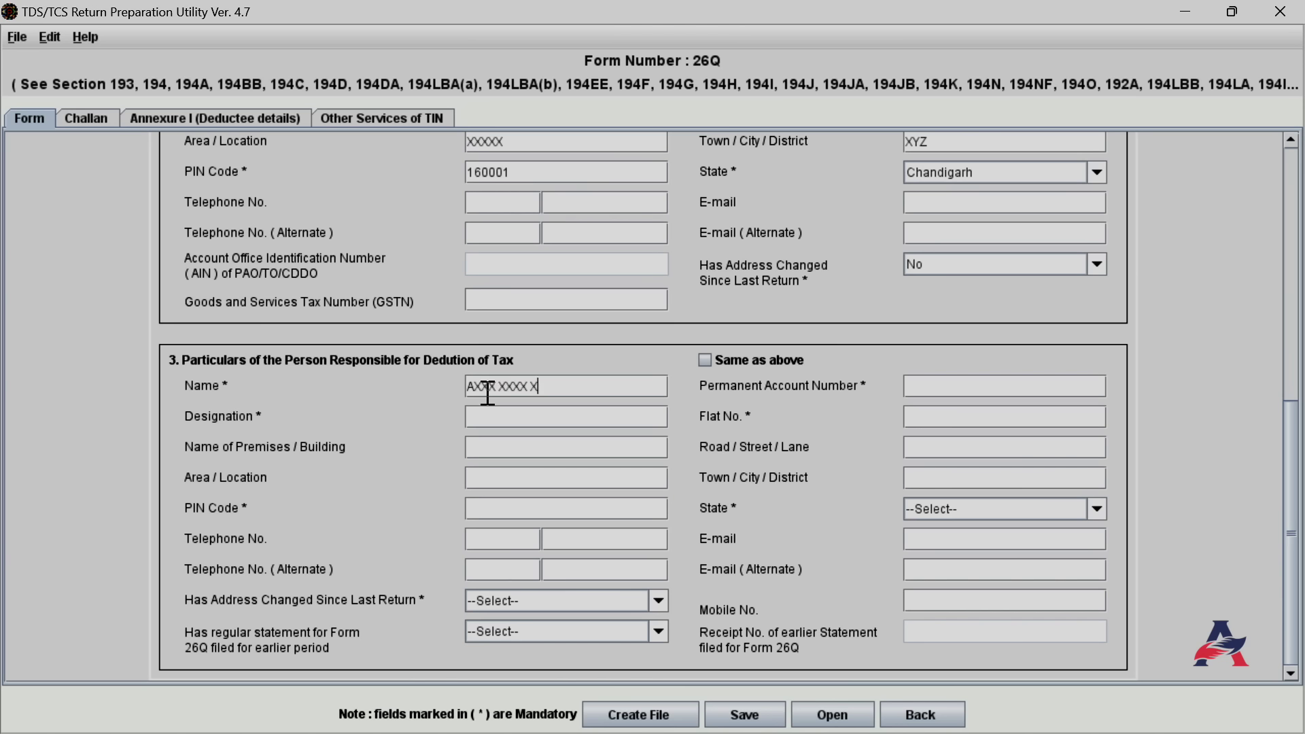
left_click(519, 422)
type("DIRECTOR")
left_click(919, 385)
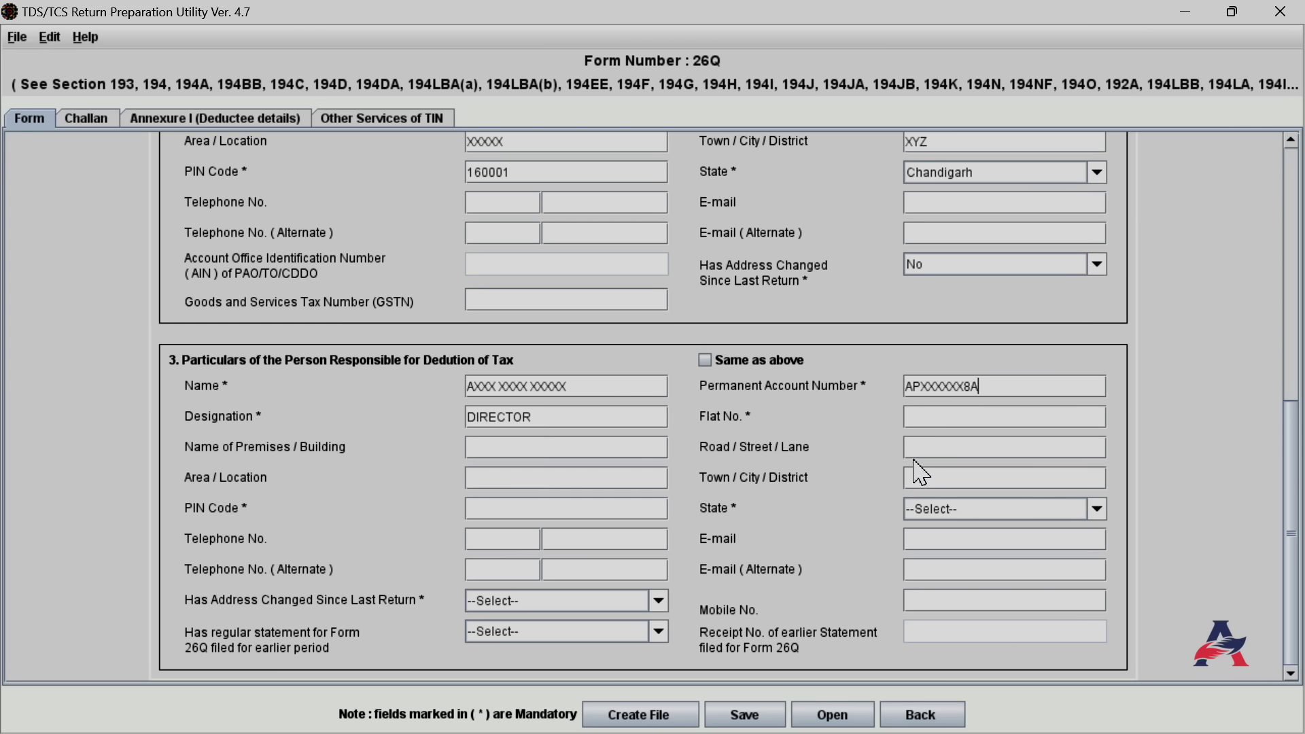
Copy the deductor's address for the responsible person and answer No to address change
left_click(707, 366)
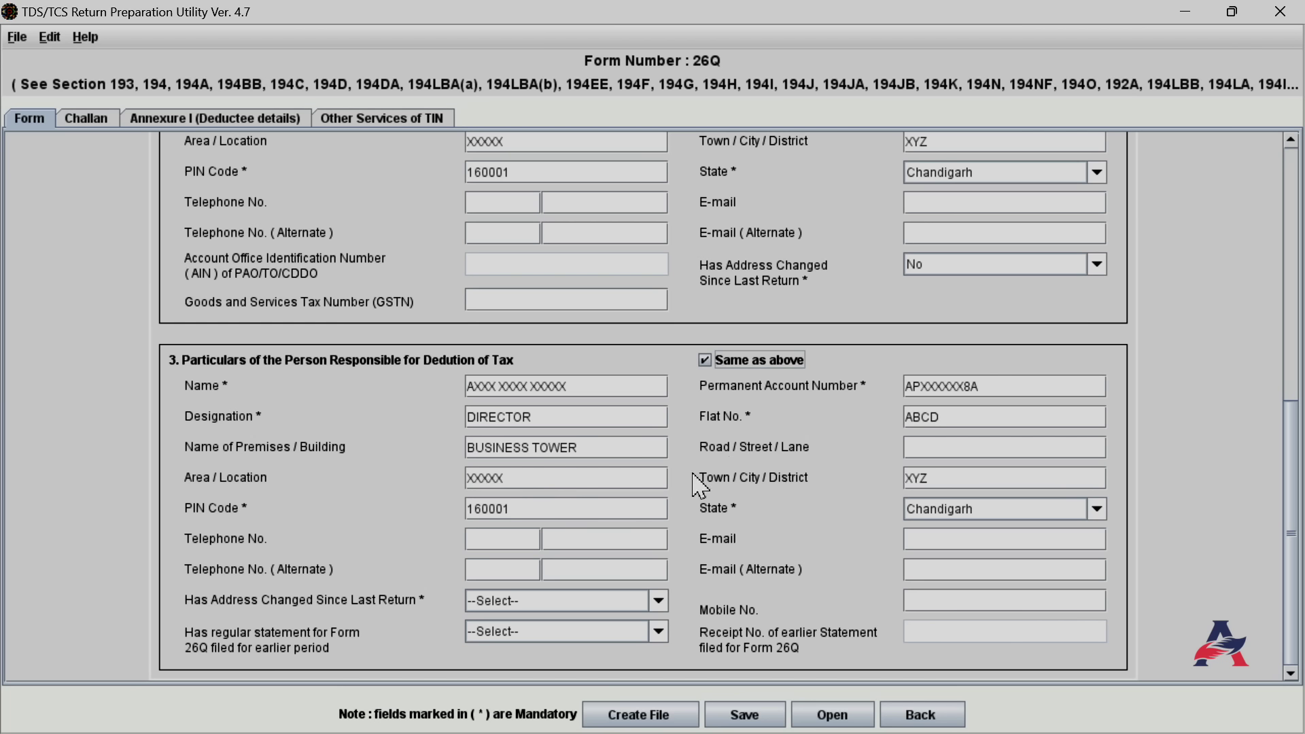
left_click(706, 361)
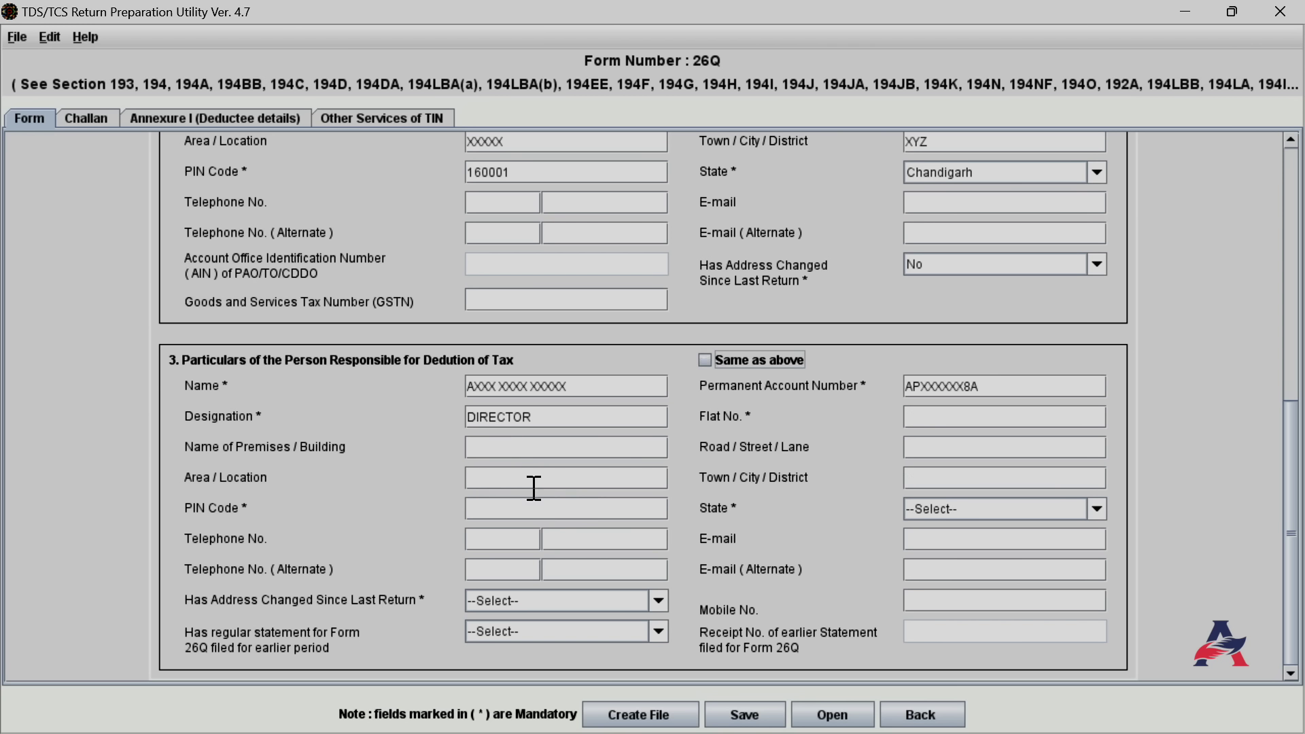
left_click(706, 361)
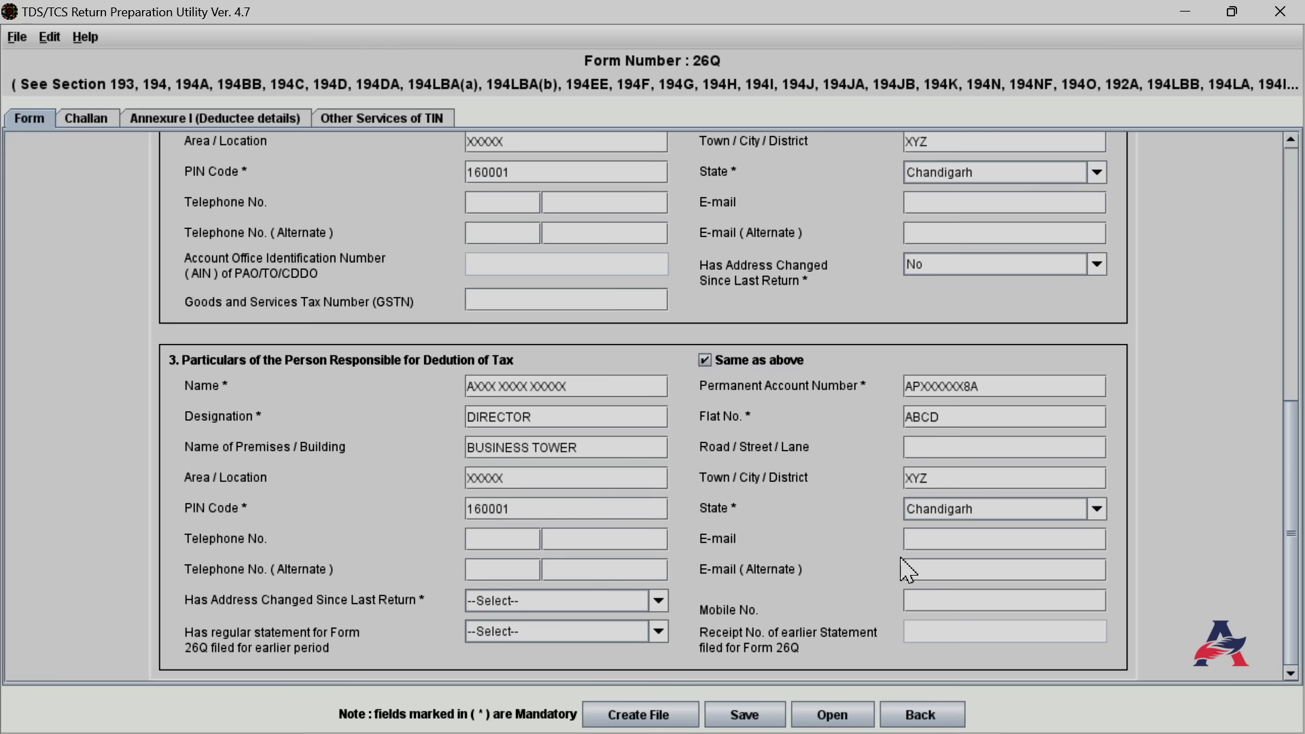
left_click(496, 542)
left_click(657, 600)
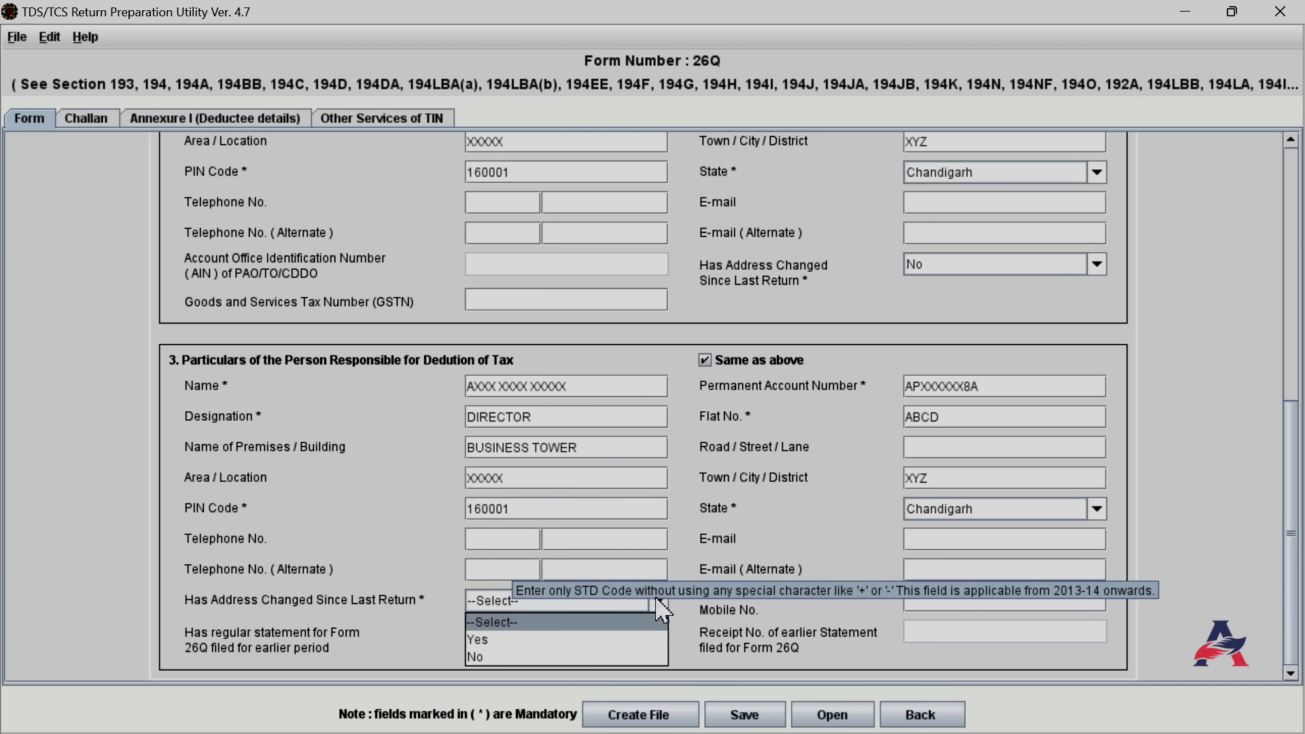
left_click(490, 653)
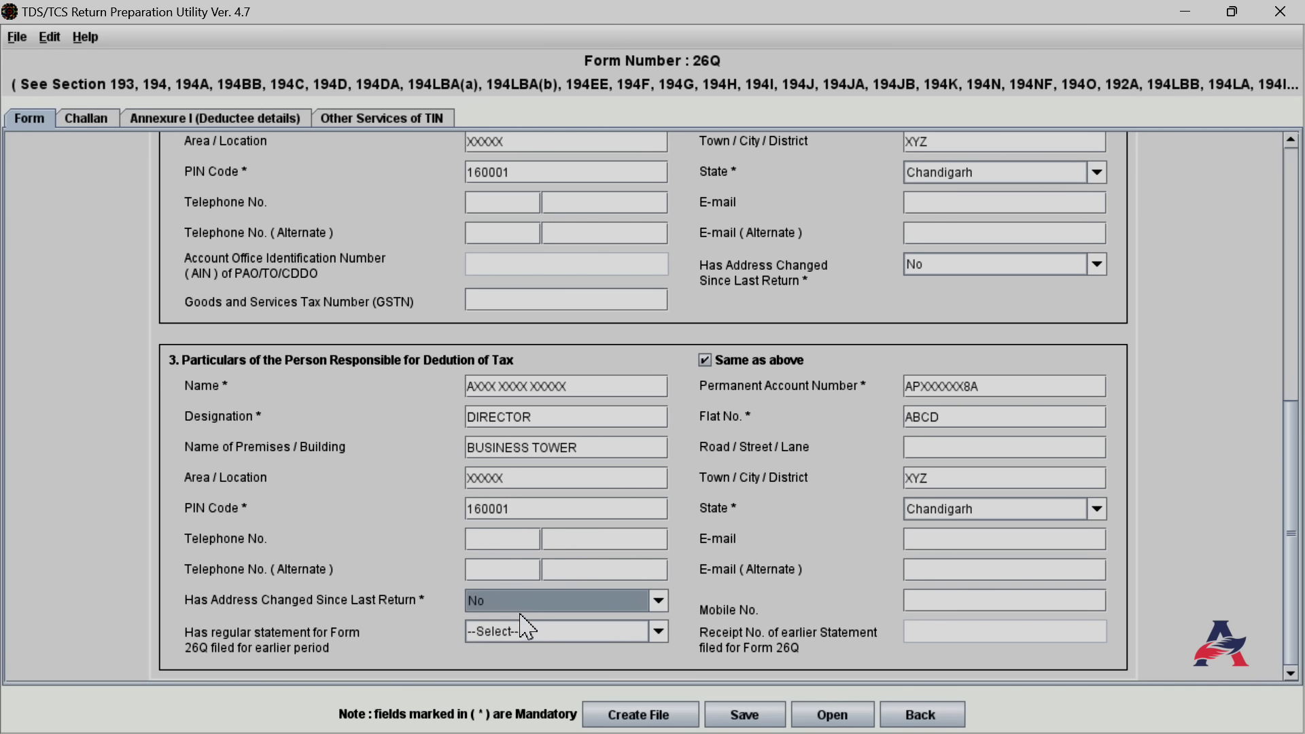
left_click(935, 598)
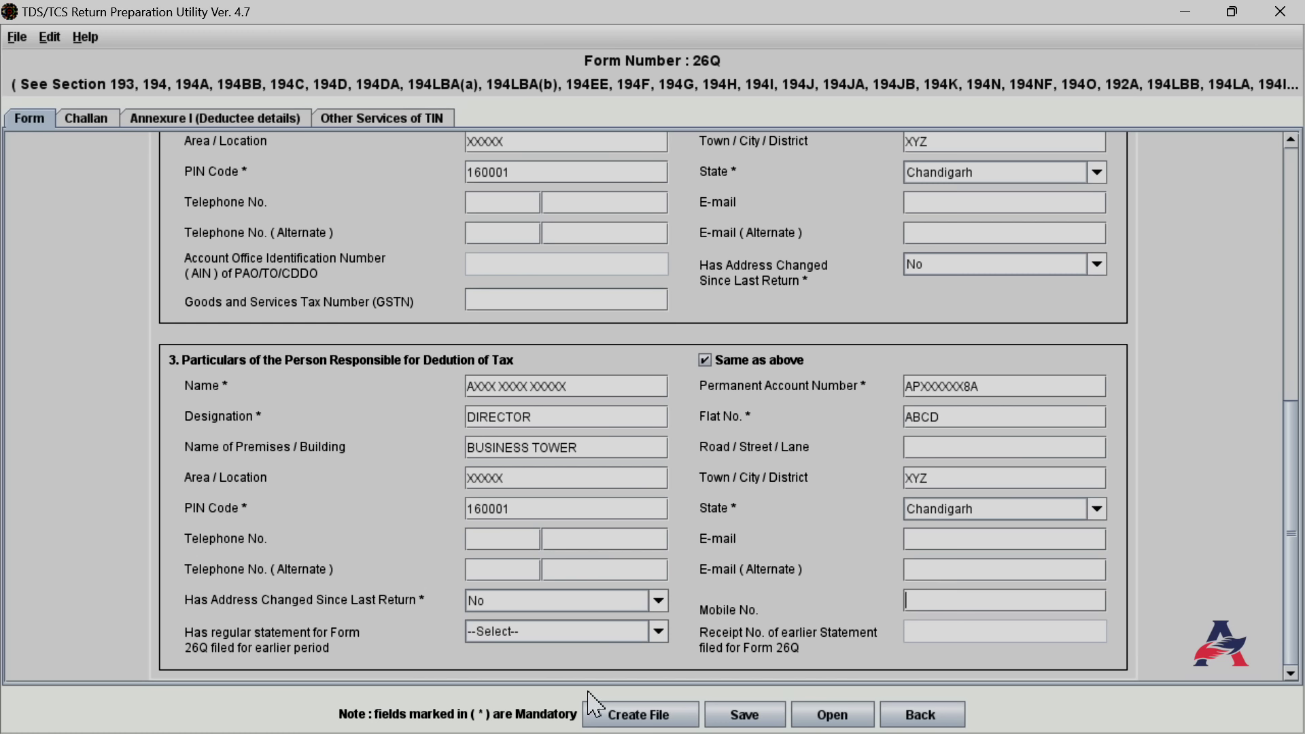
Declare No earlier Form 26Q statement and acknowledge the resulting warning
left_click(658, 632)
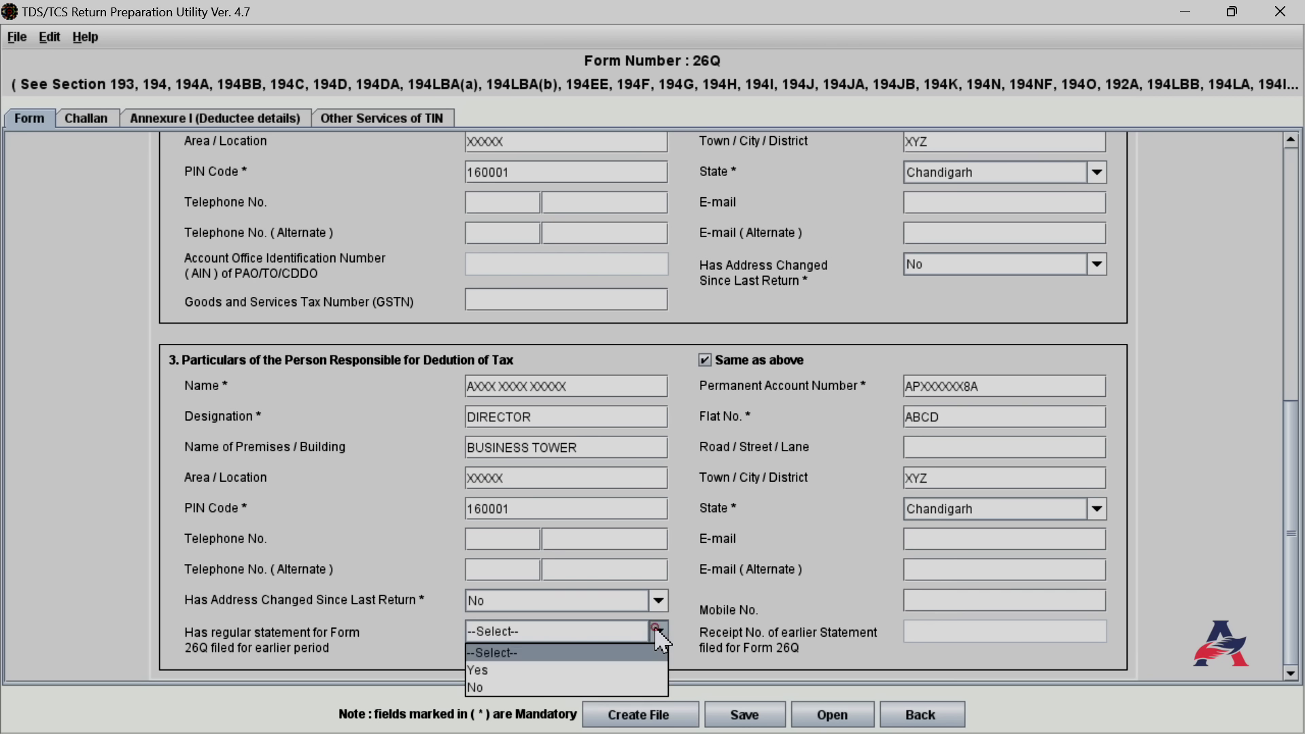
left_click(480, 671)
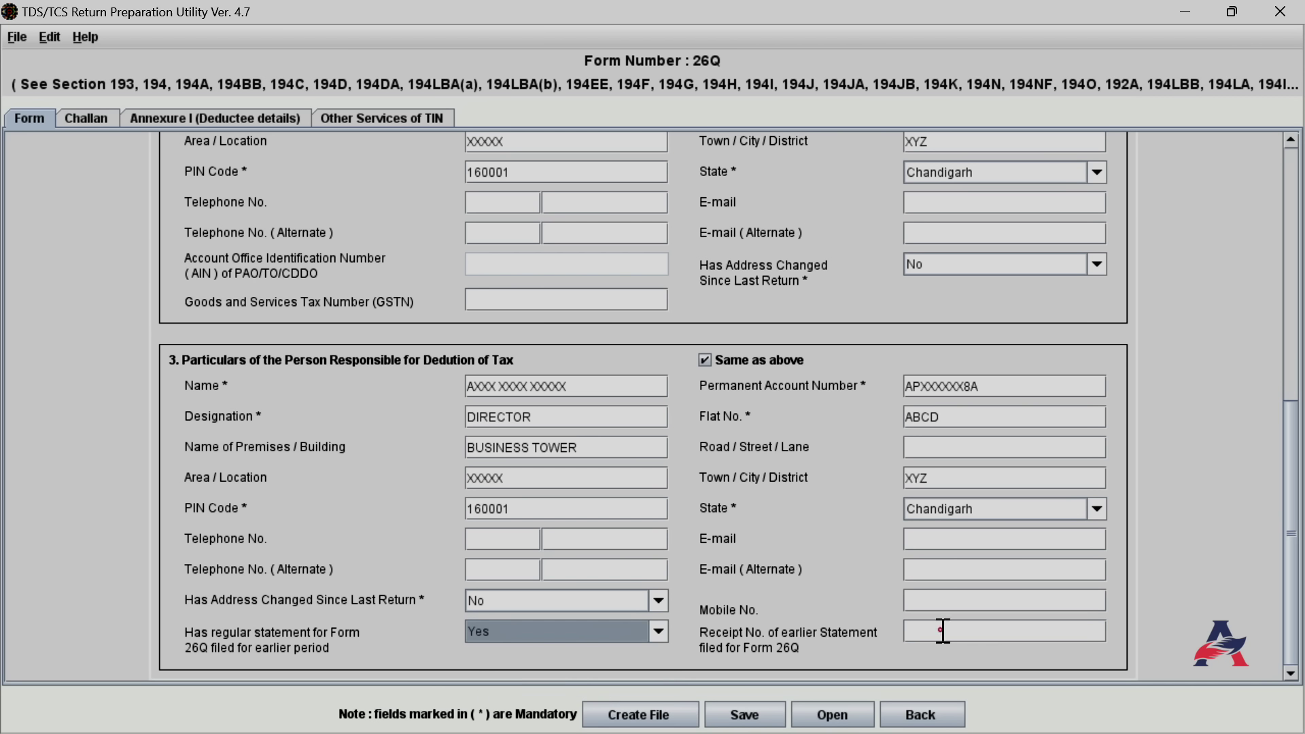
left_click(943, 631)
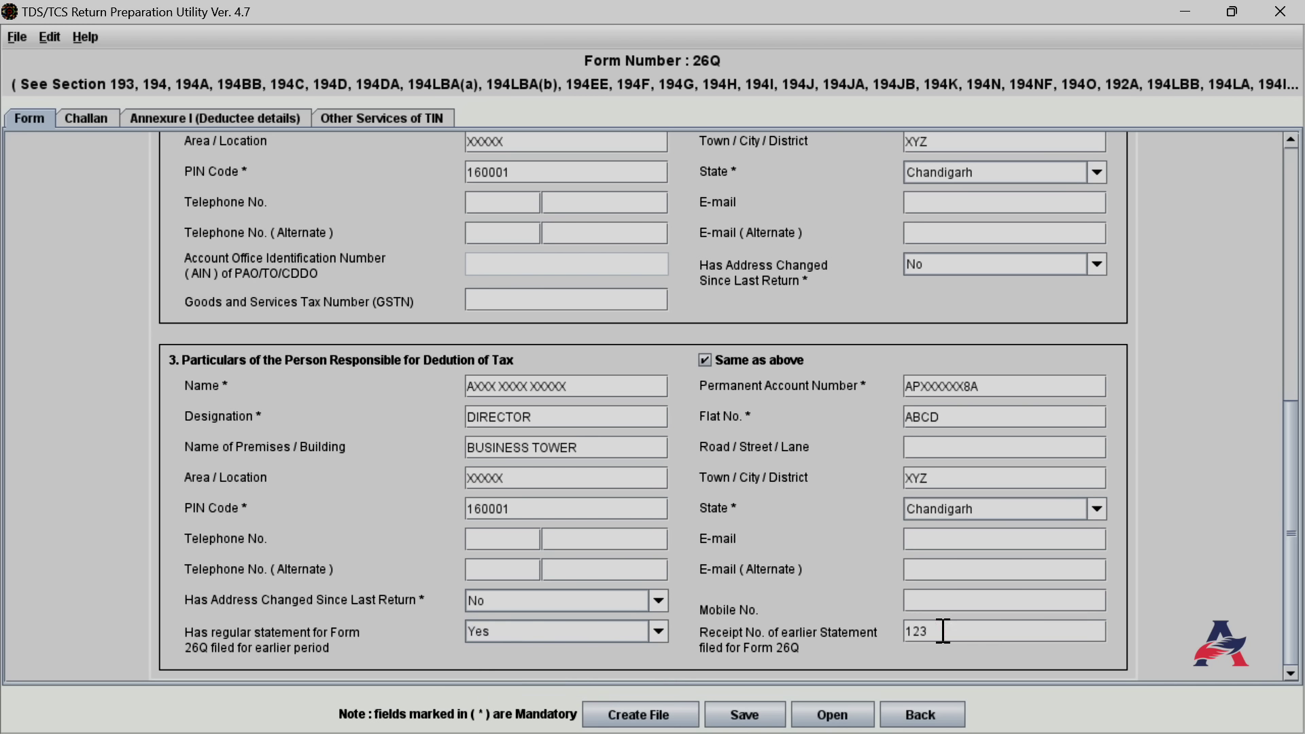
left_click(658, 634)
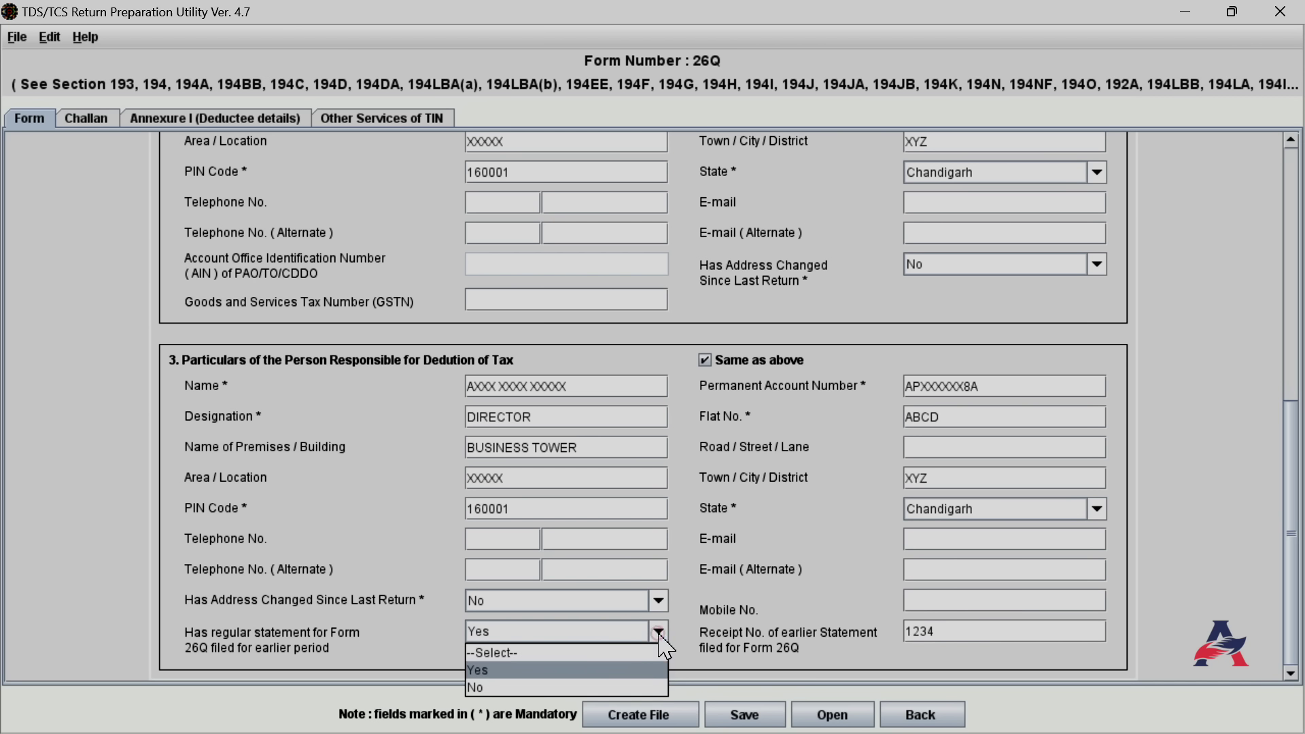
left_click(519, 684)
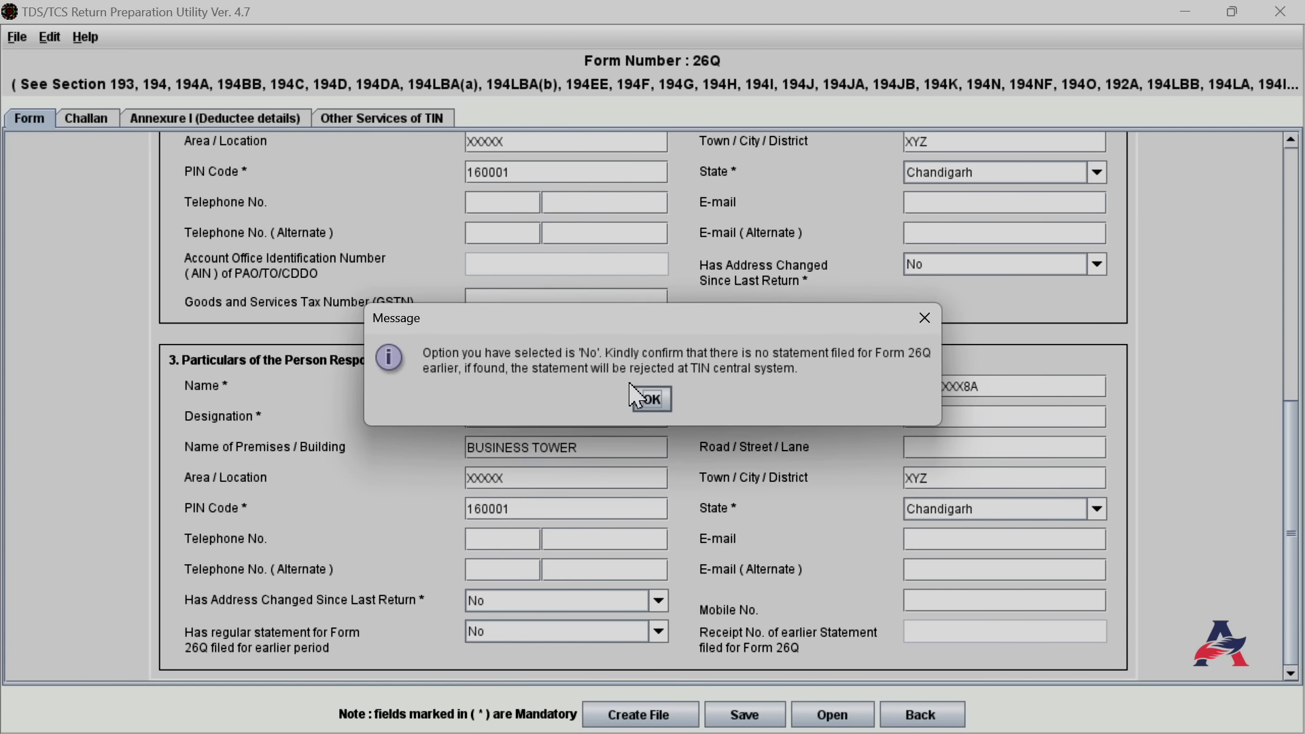
left_click(651, 401)
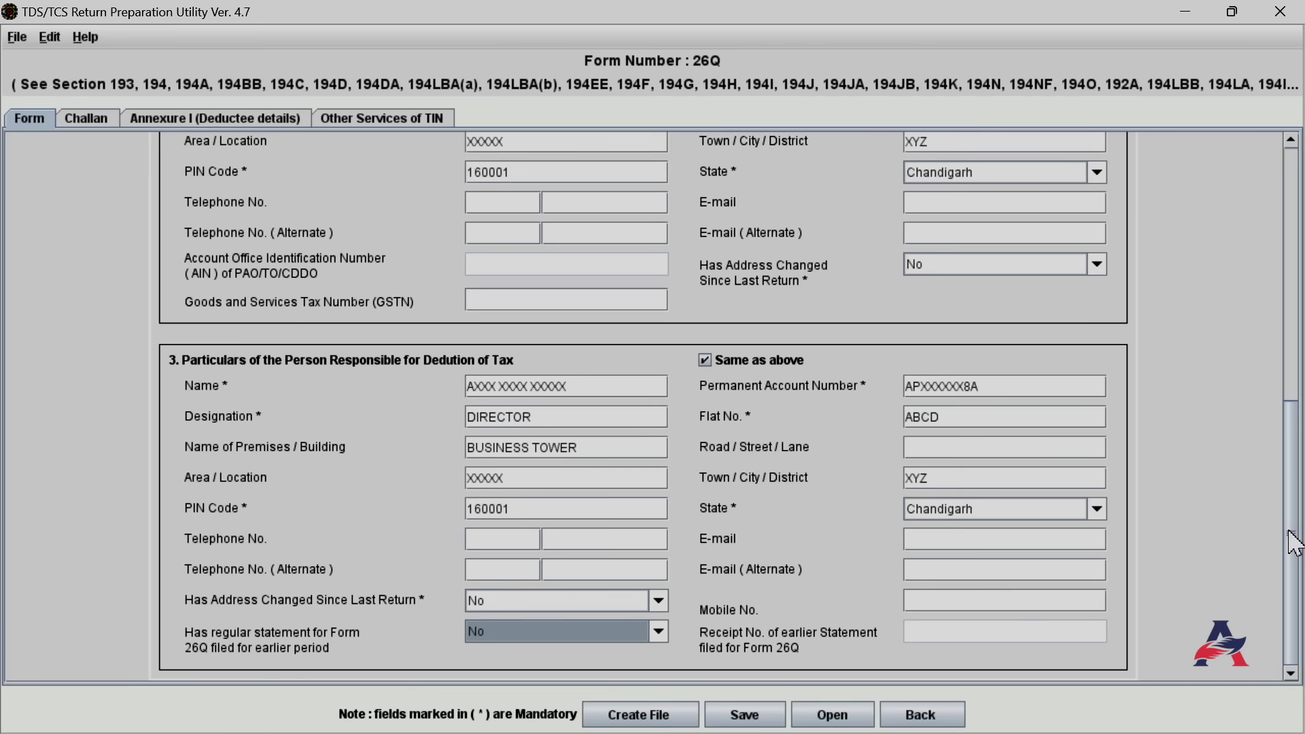
left_click_drag(1293, 540, 1302, 537)
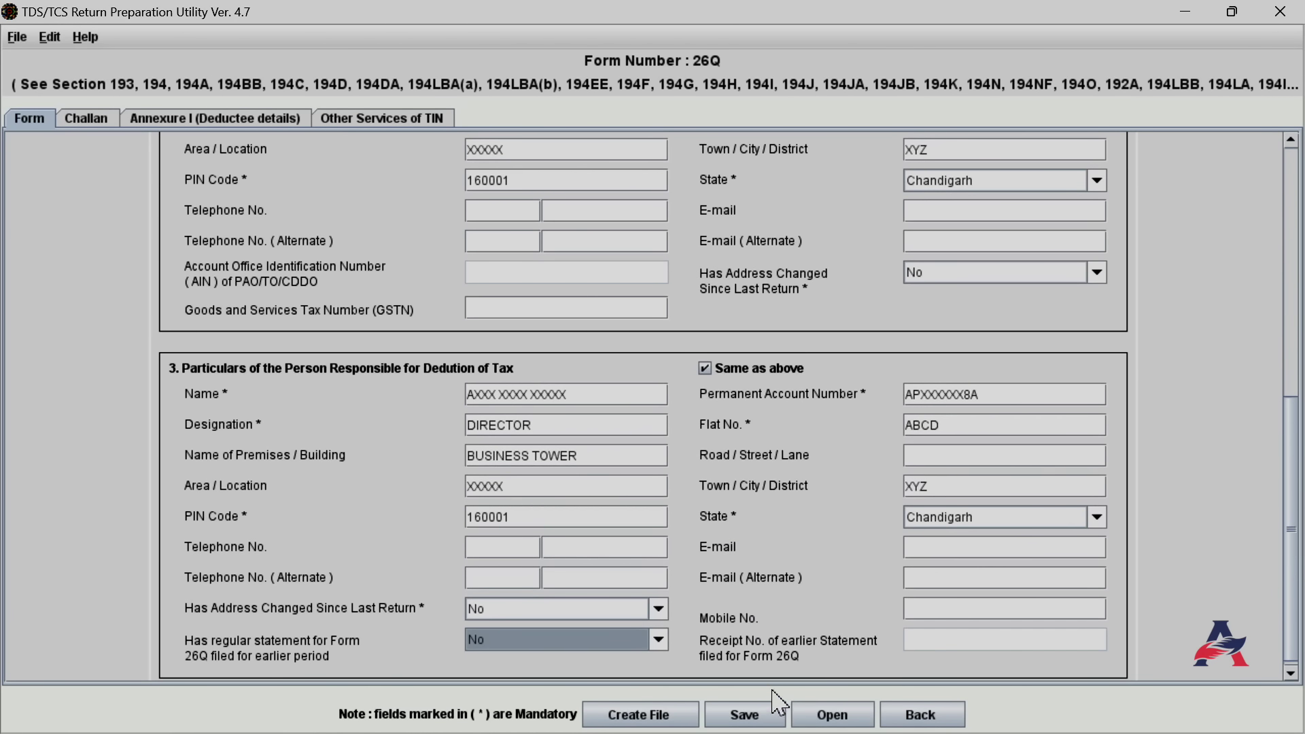
Save the Form 26Q statement into Desktop > TDS-Return and bring up the challan table
left_click(748, 715)
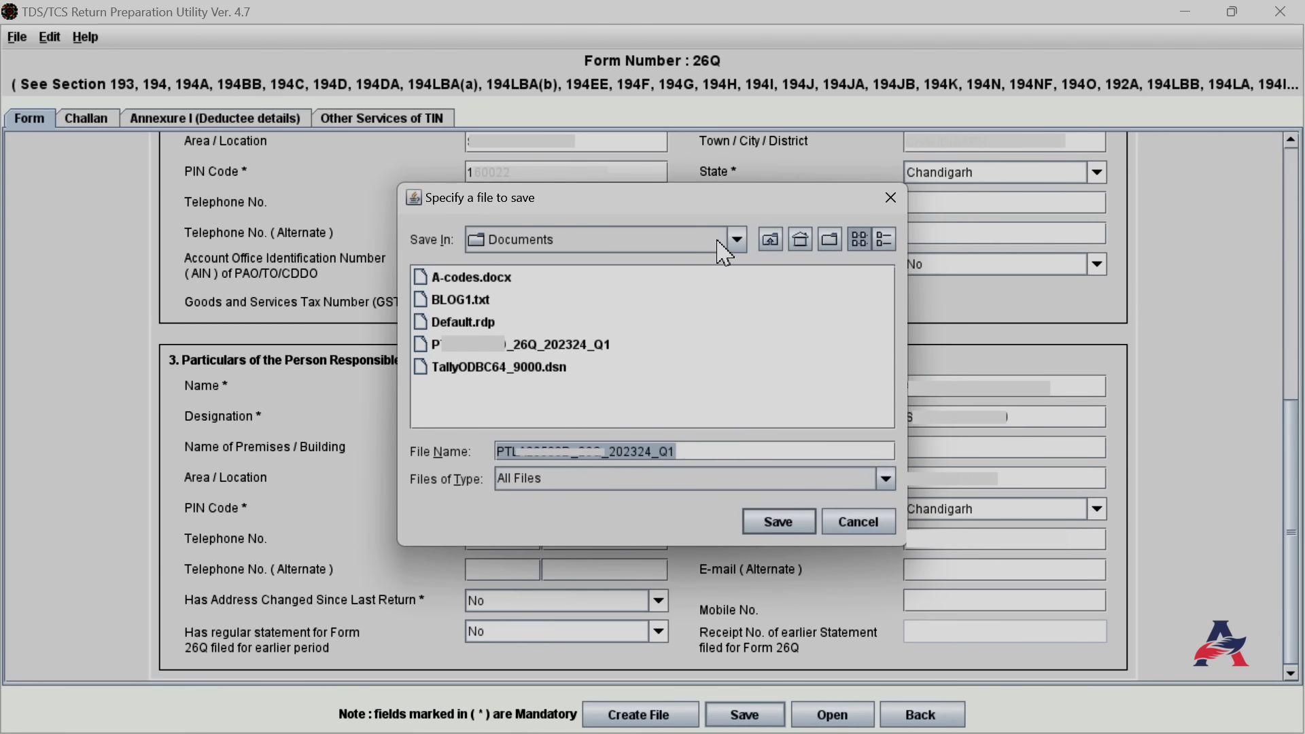
left_click(737, 239)
scroll(673, 340, "down", 3)
left_click(589, 393)
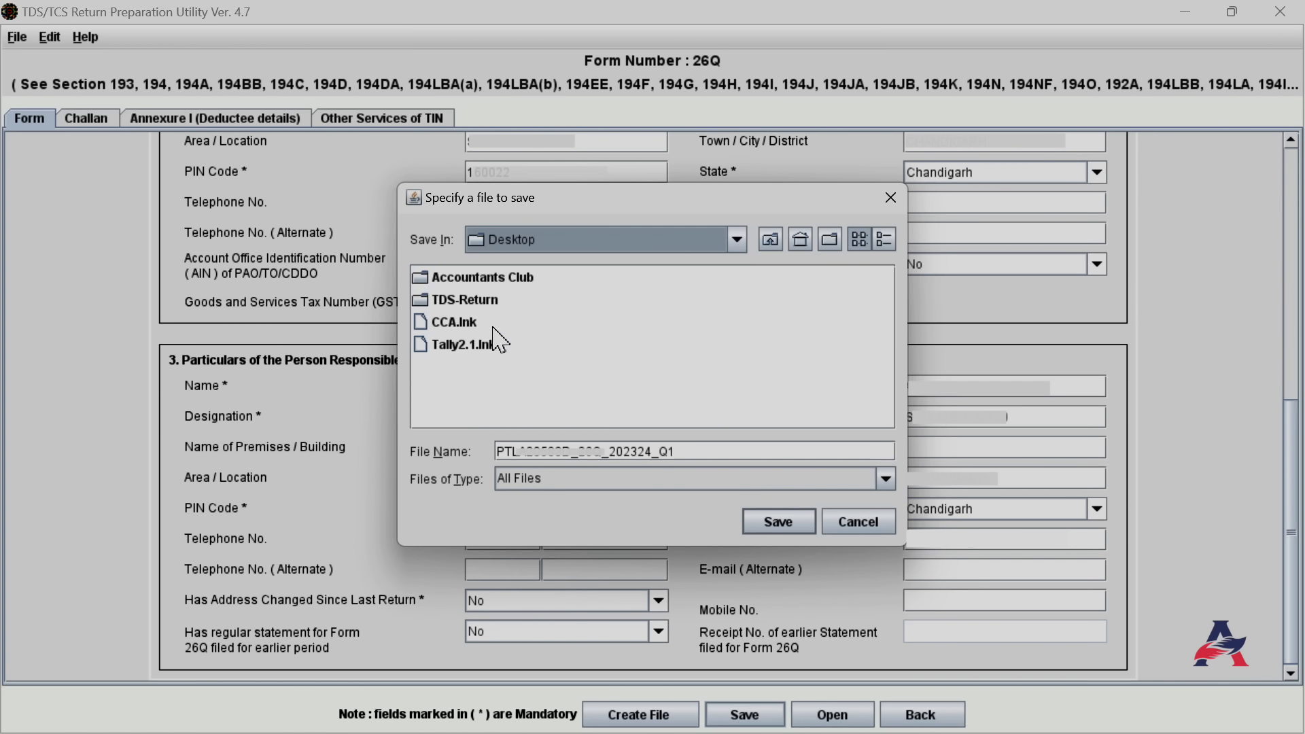
left_click(489, 301)
left_click(774, 525)
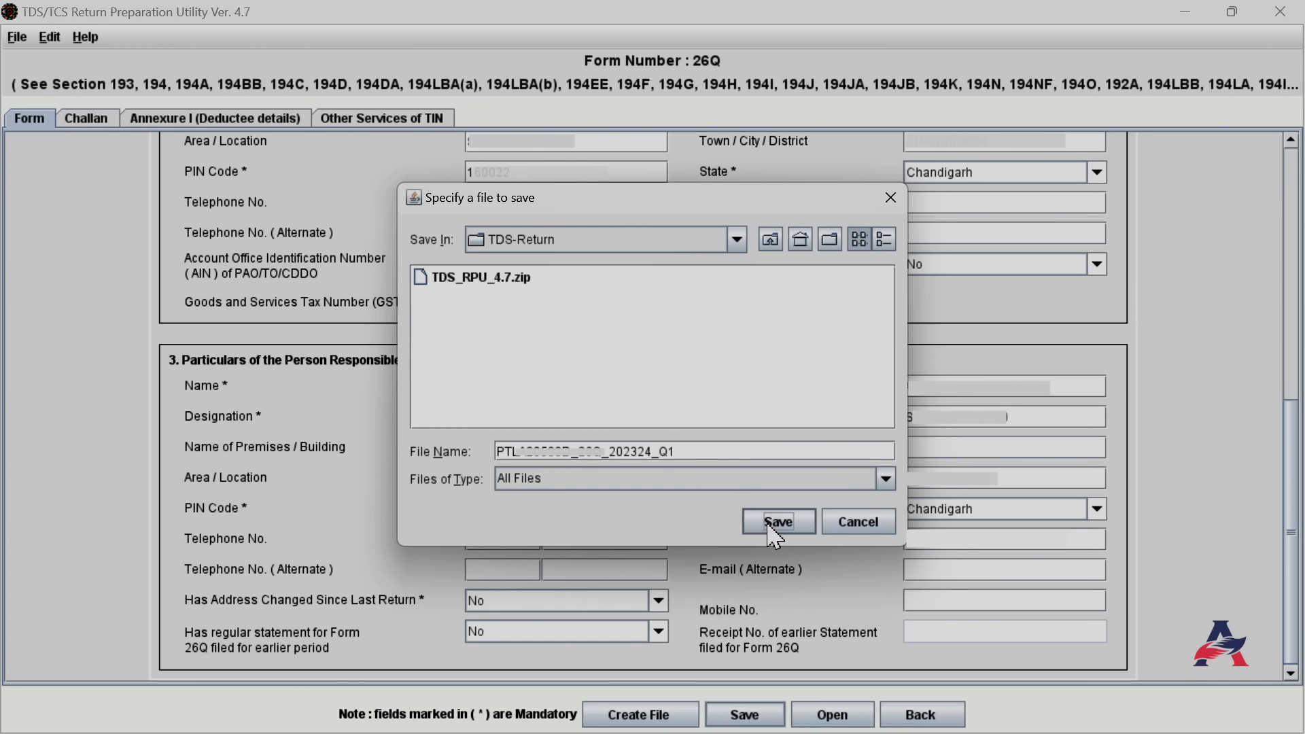
left_click(779, 524)
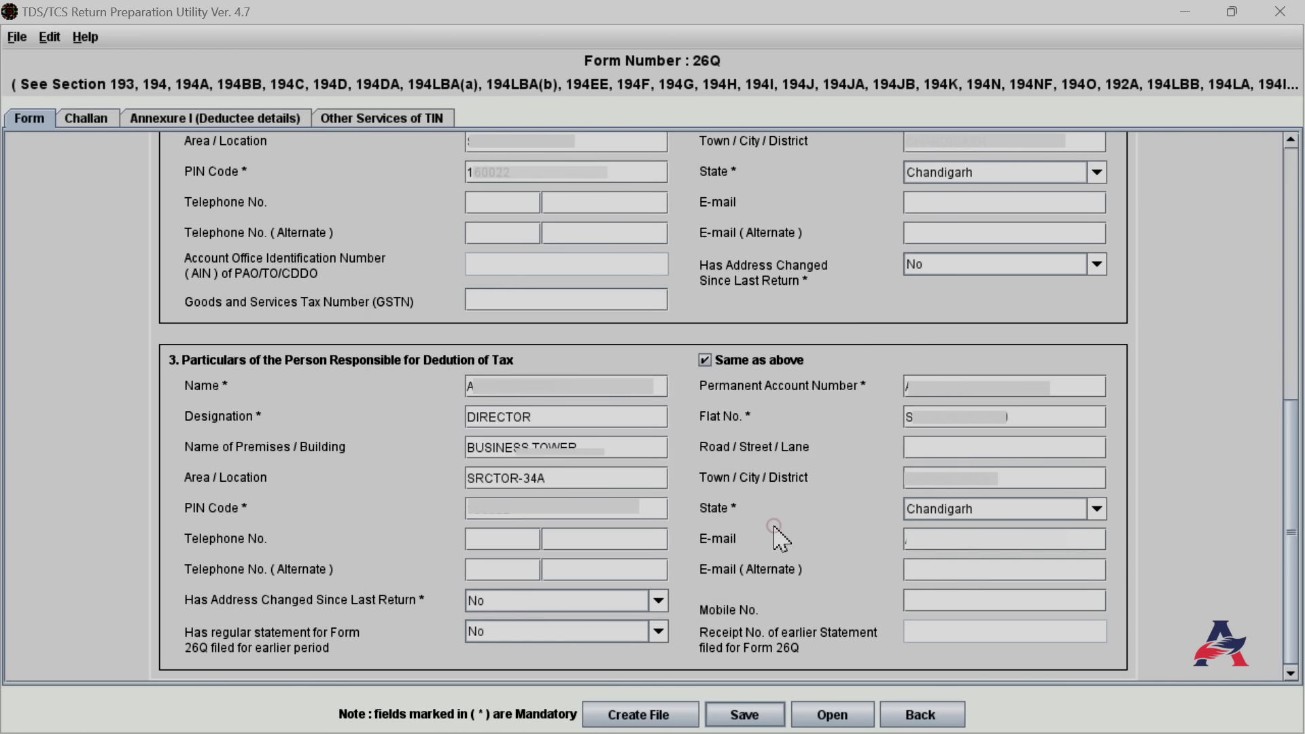
left_click(653, 400)
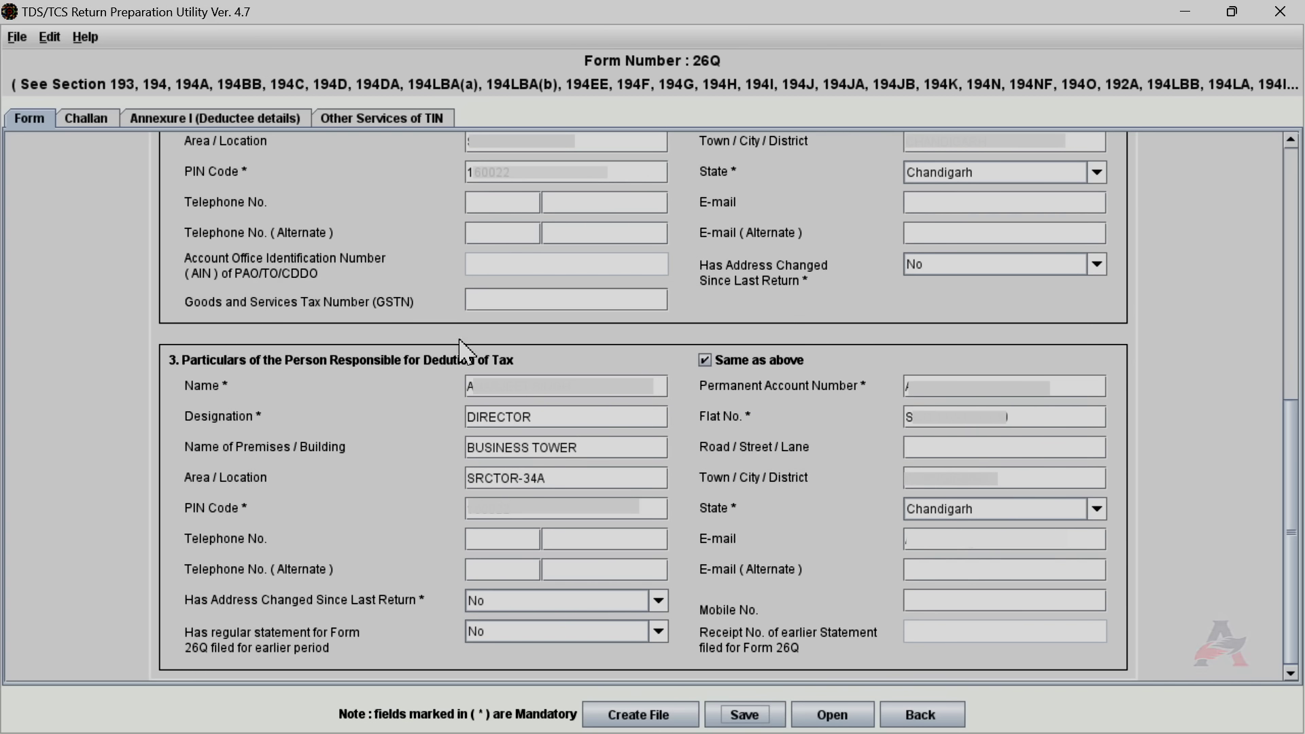
left_click(87, 121)
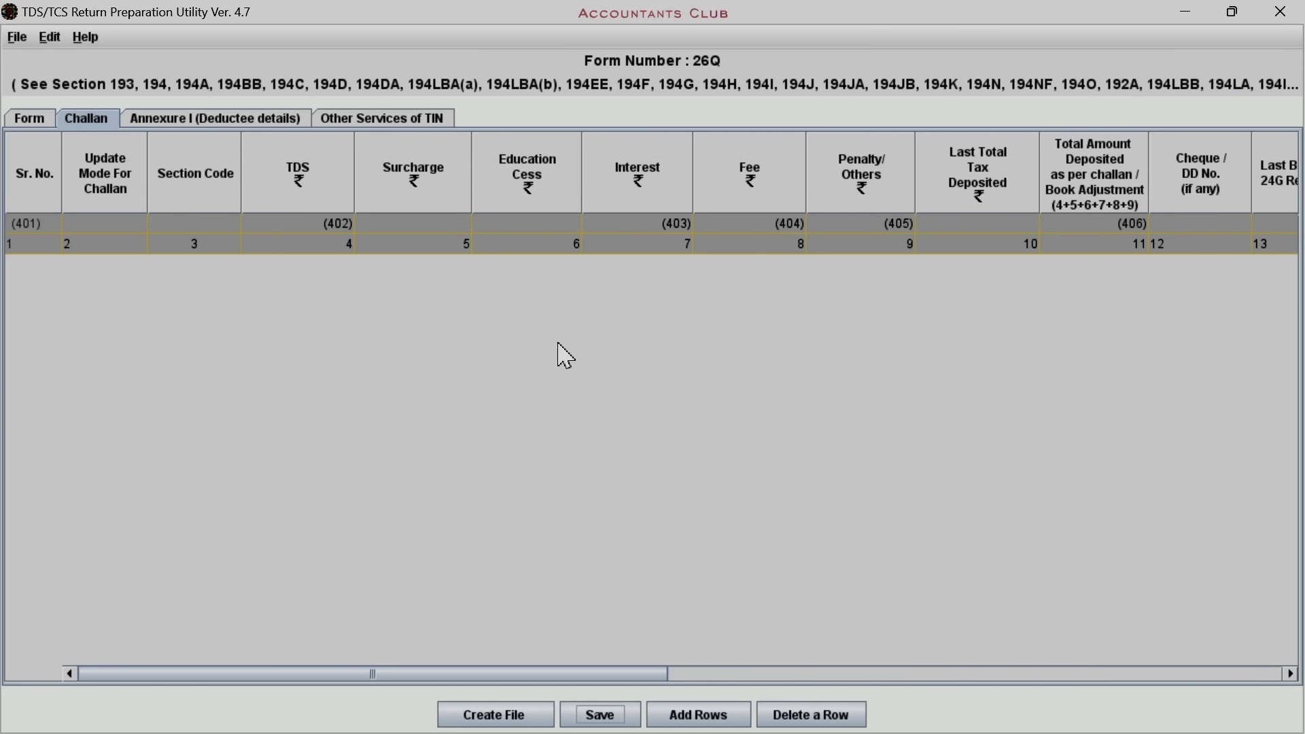
Add four rows to the challan table and select challan 1's TDS amount cell
left_click(696, 719)
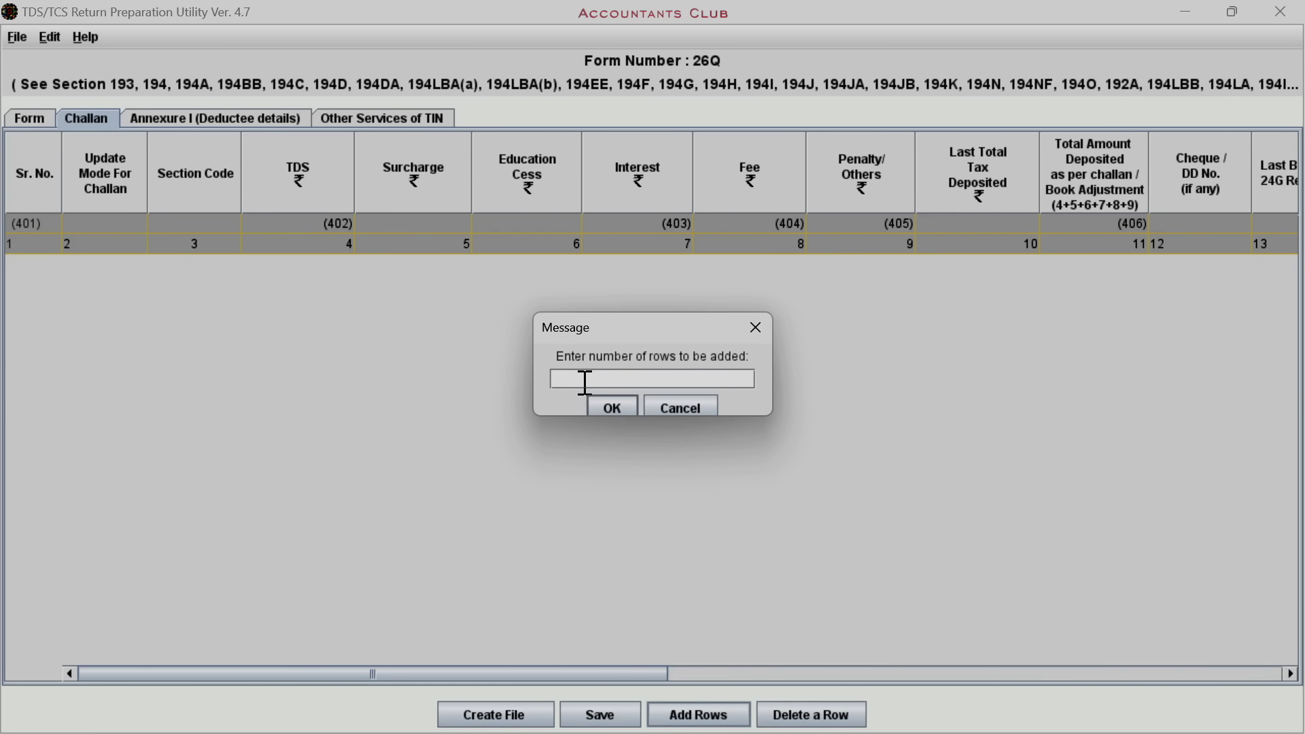
left_click(616, 408)
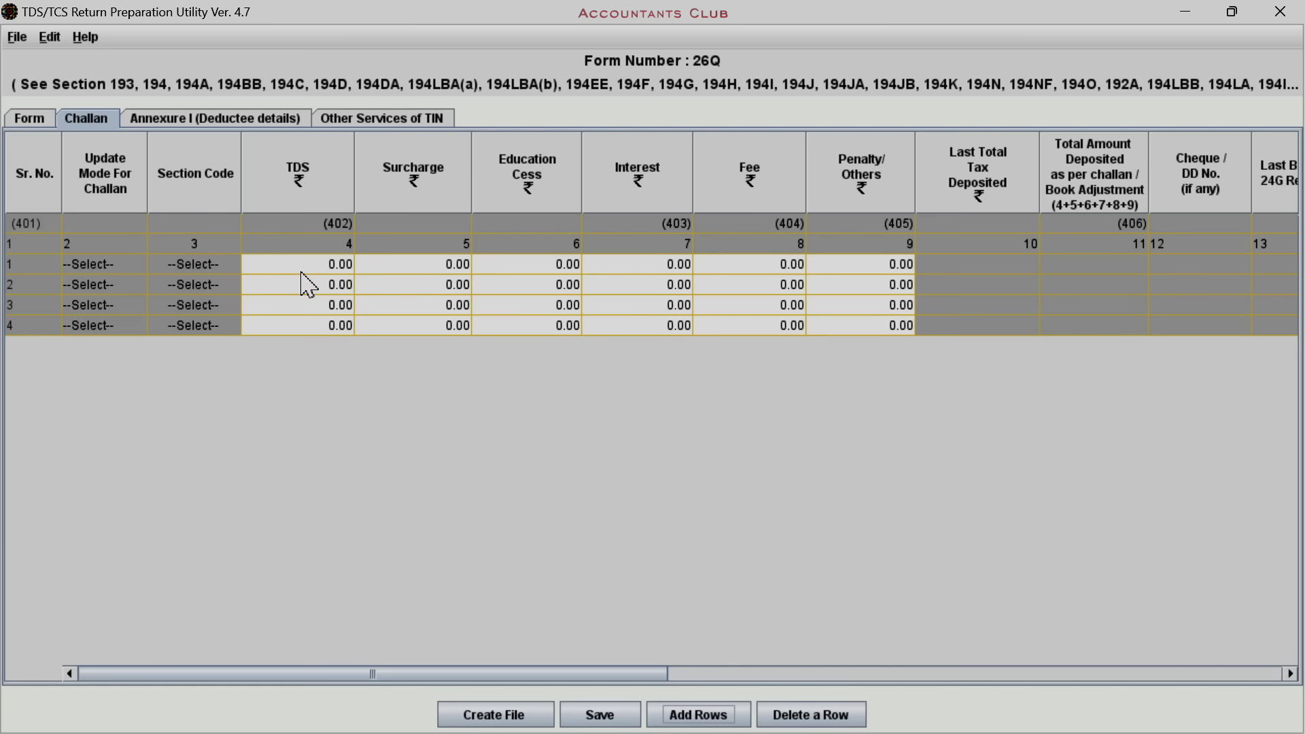
left_click(304, 266)
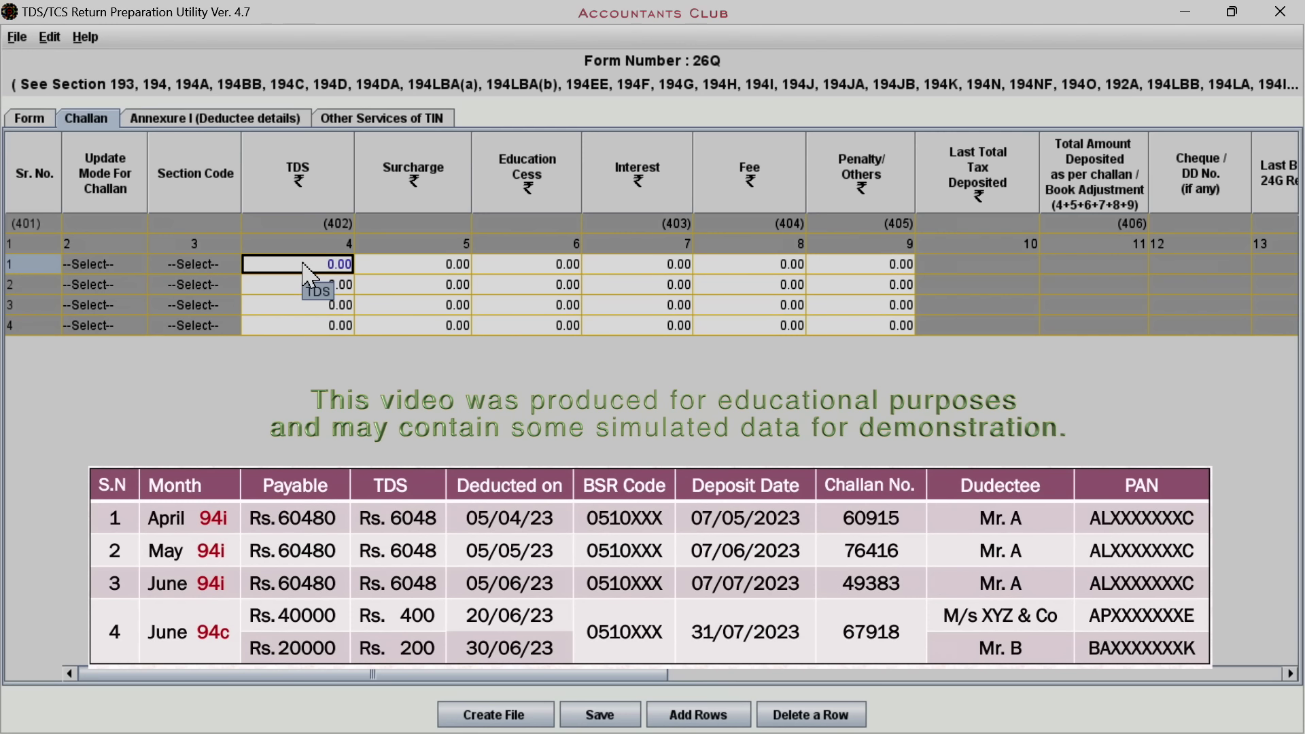
Enter 6048 as challan 1's TDS amount and check its total deposited
type("6048")
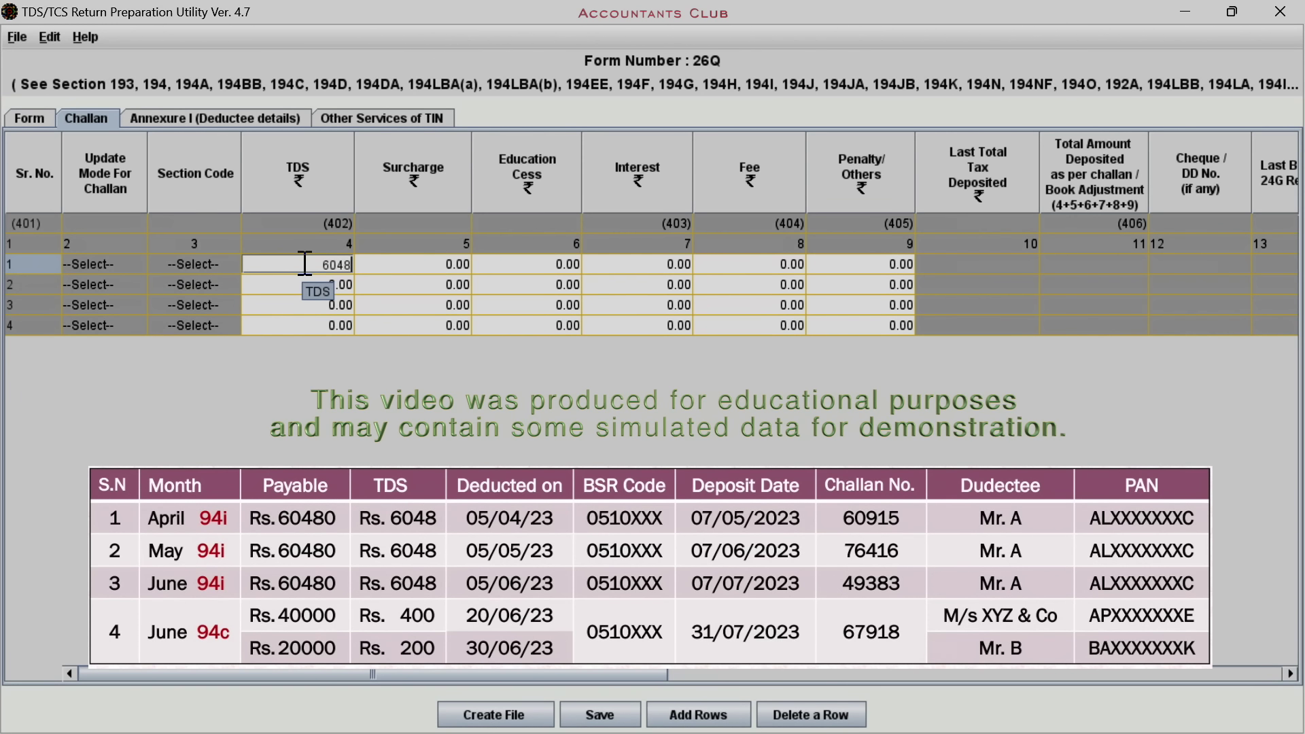
key("Tab")
left_click(518, 265)
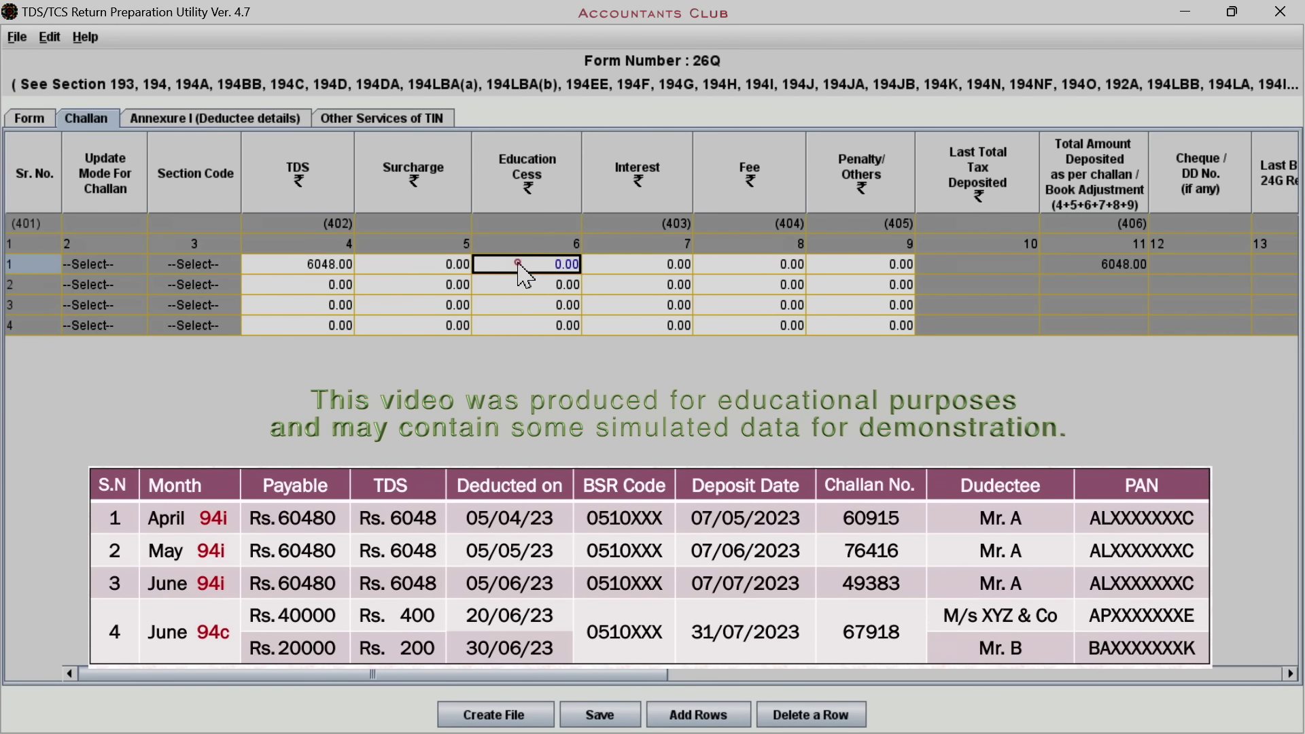
left_click(615, 265)
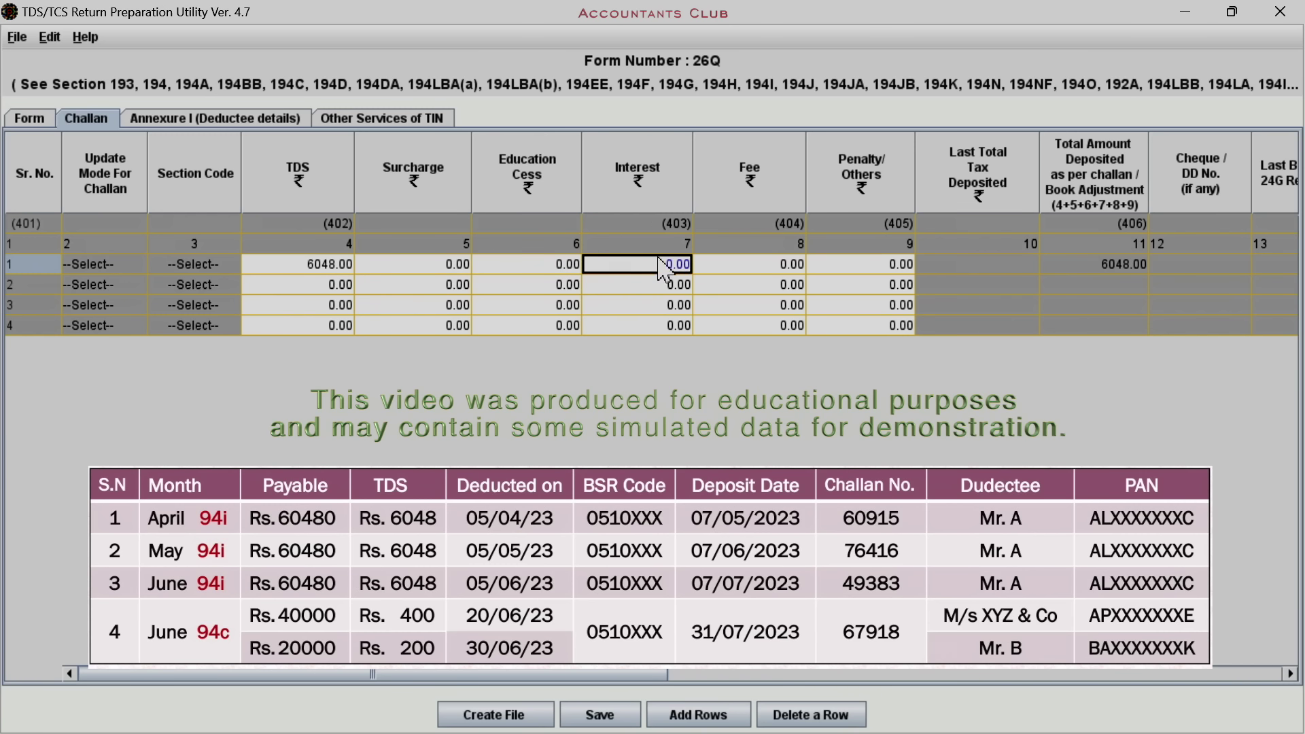
left_click(733, 268)
left_click(855, 267)
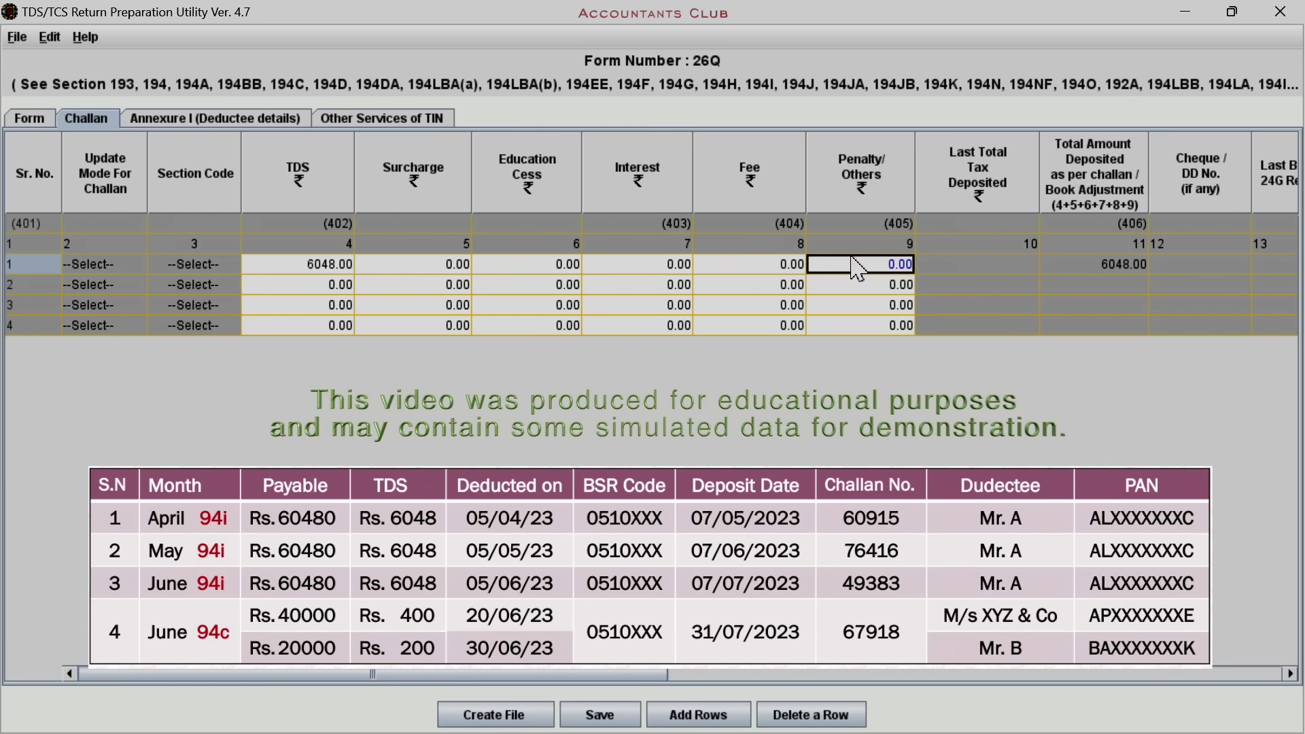
left_click(949, 259)
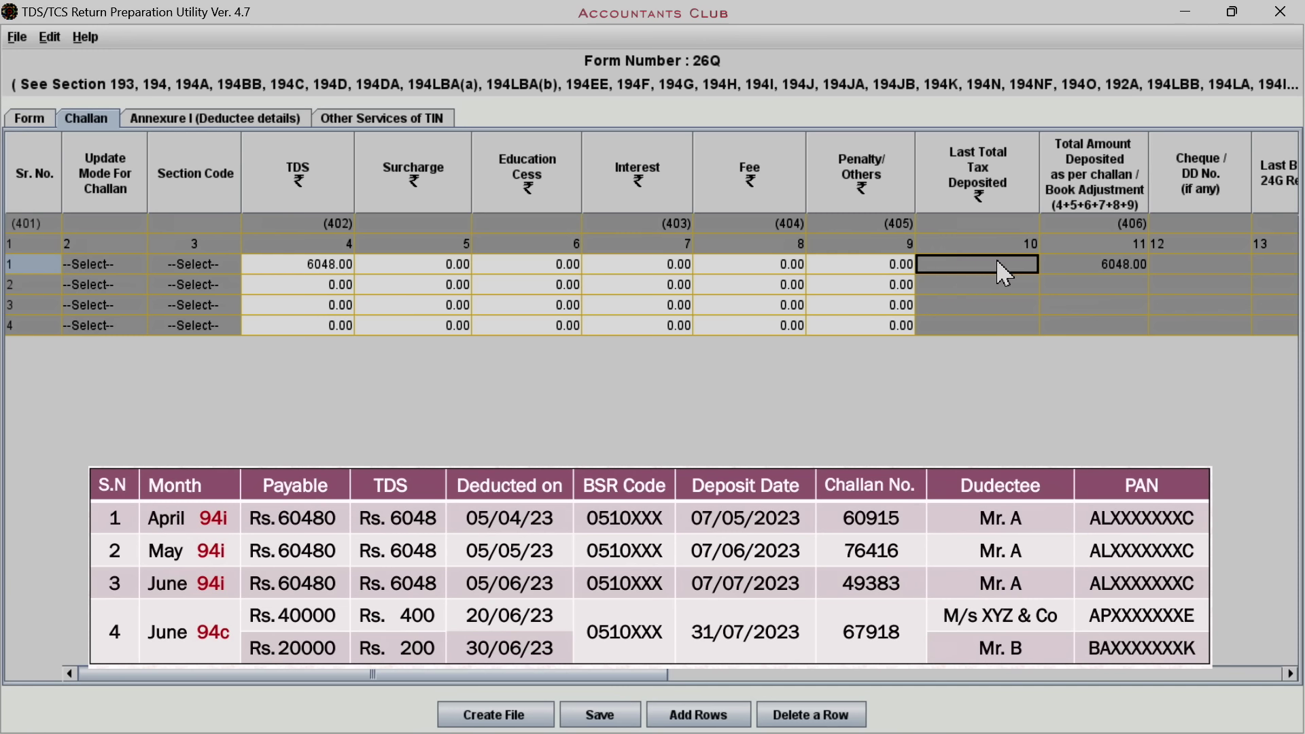
left_click(1093, 266)
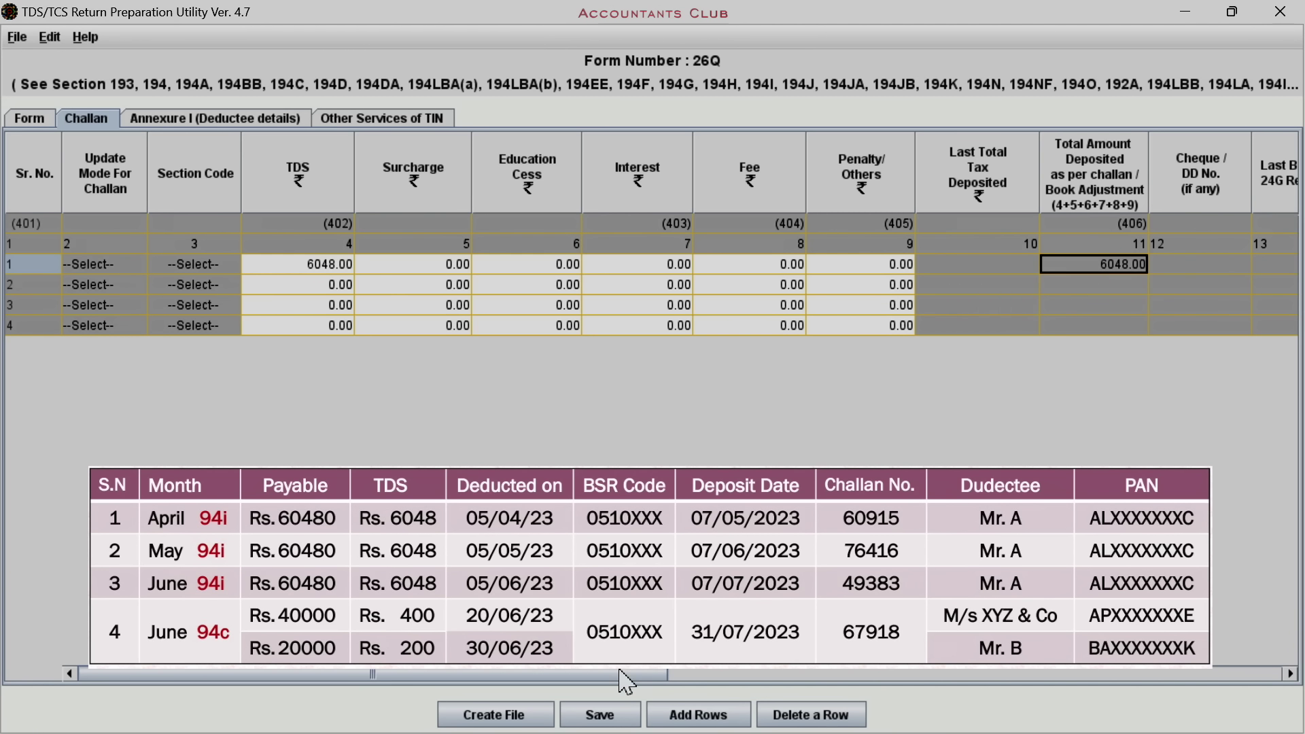
left_click_drag(624, 680, 1082, 680)
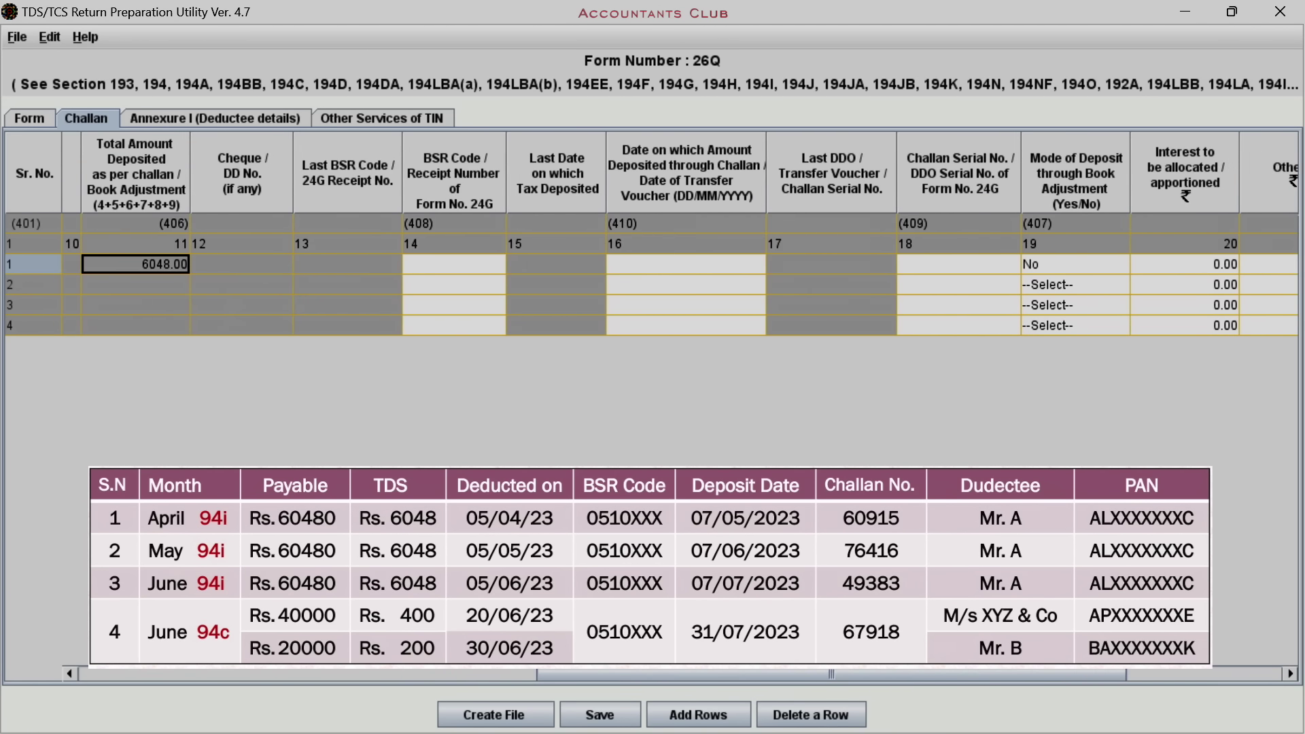
left_click(442, 267)
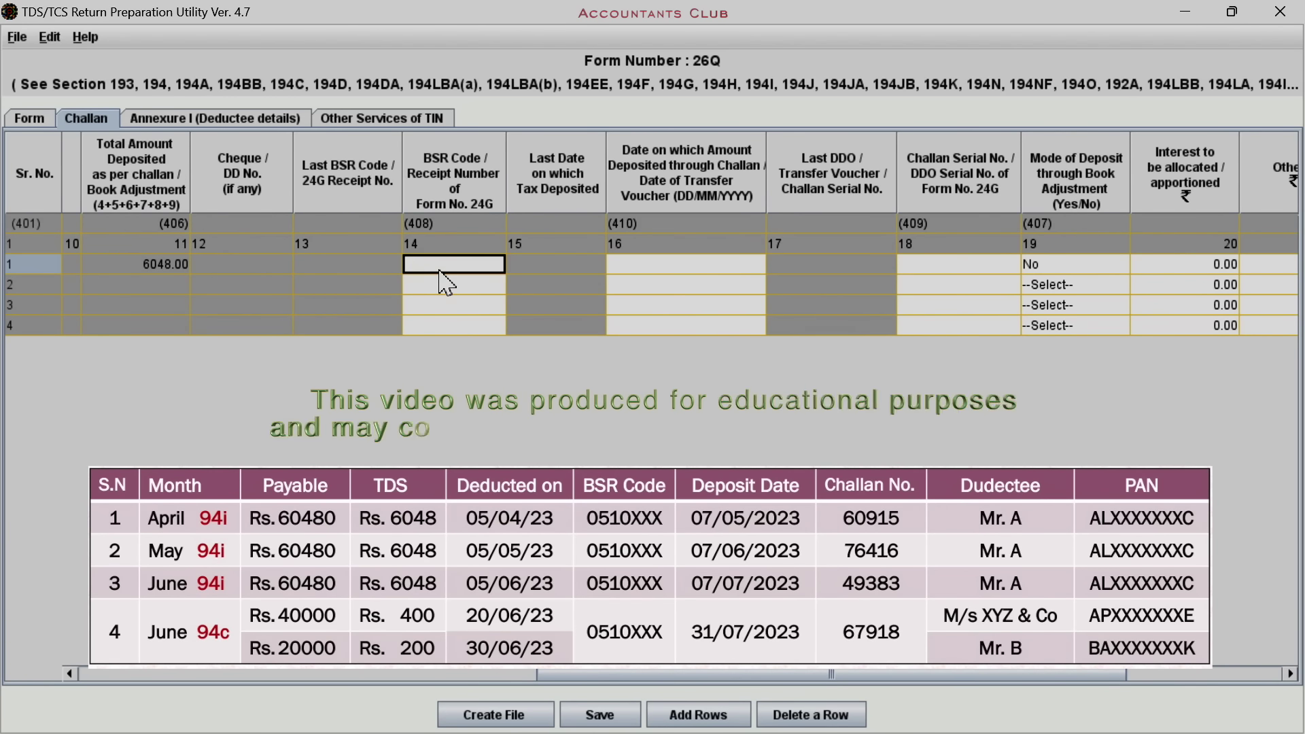
type("051")
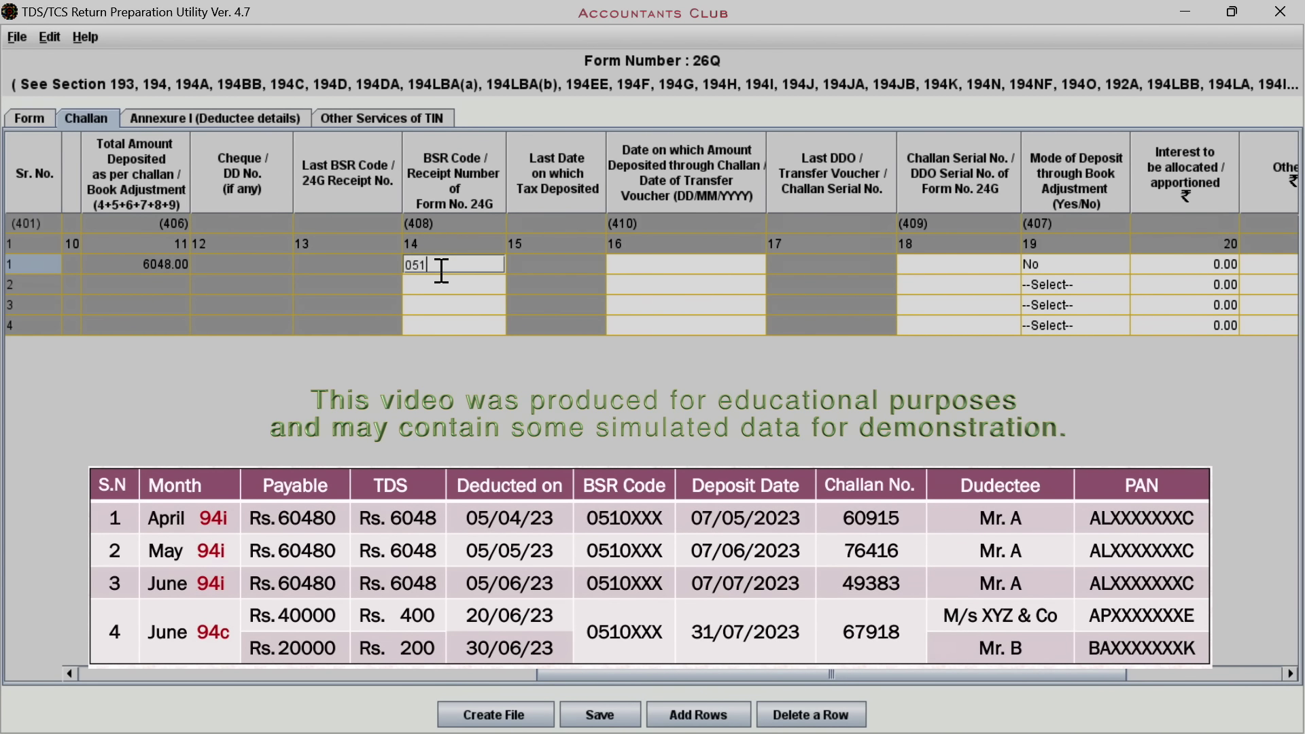
type("0349")
key("Tab")
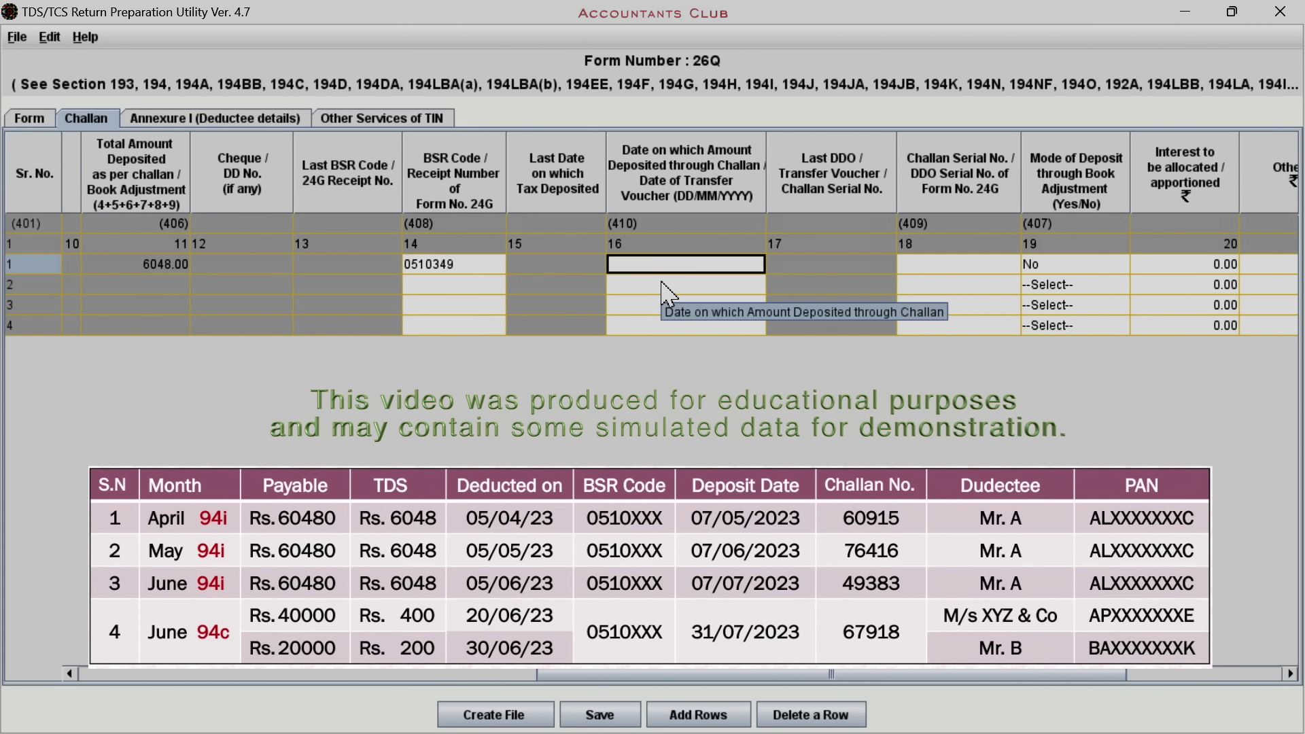
key("F2")
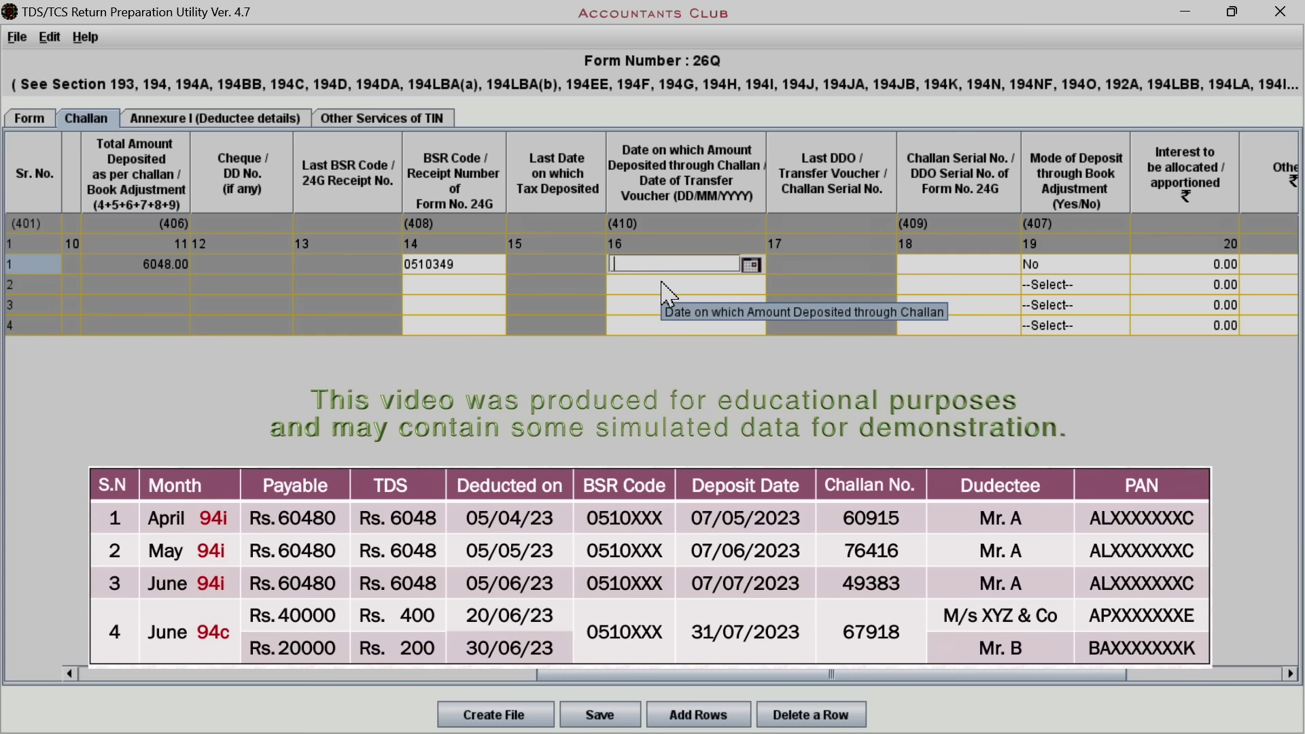
type("07/05/2023")
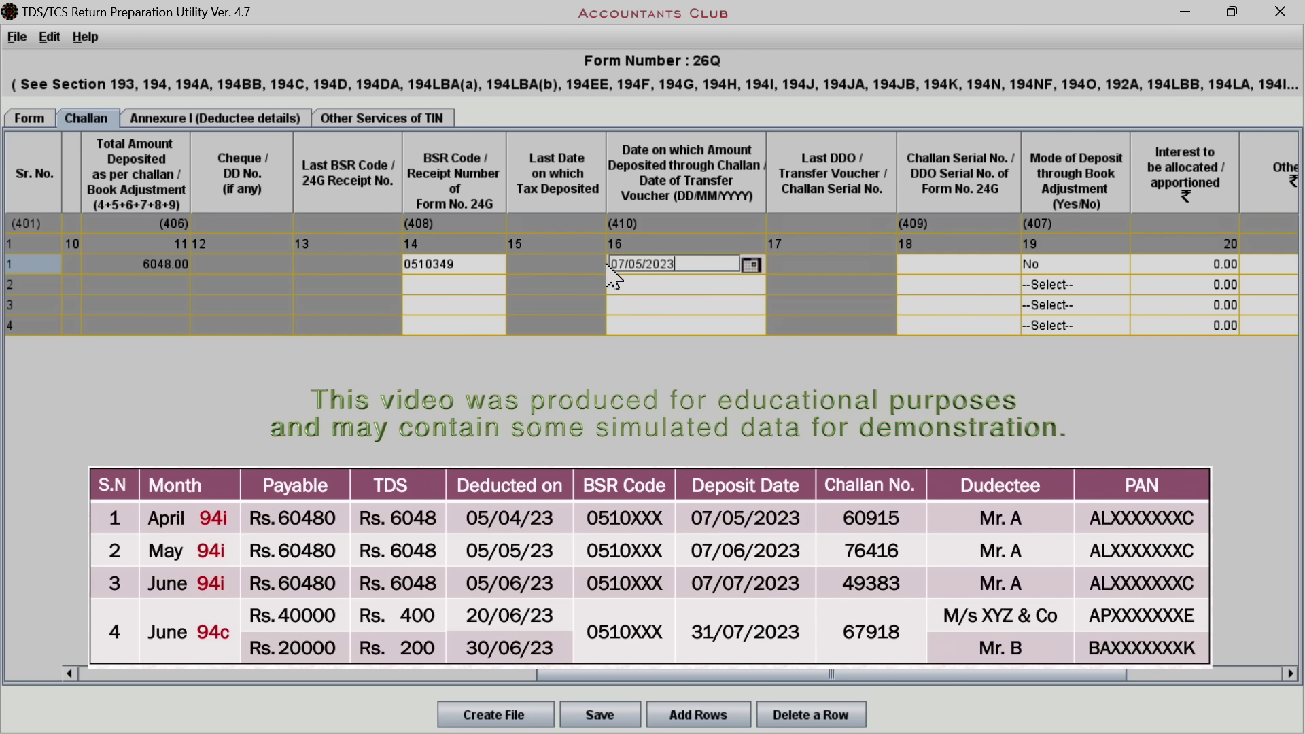
key("Tab")
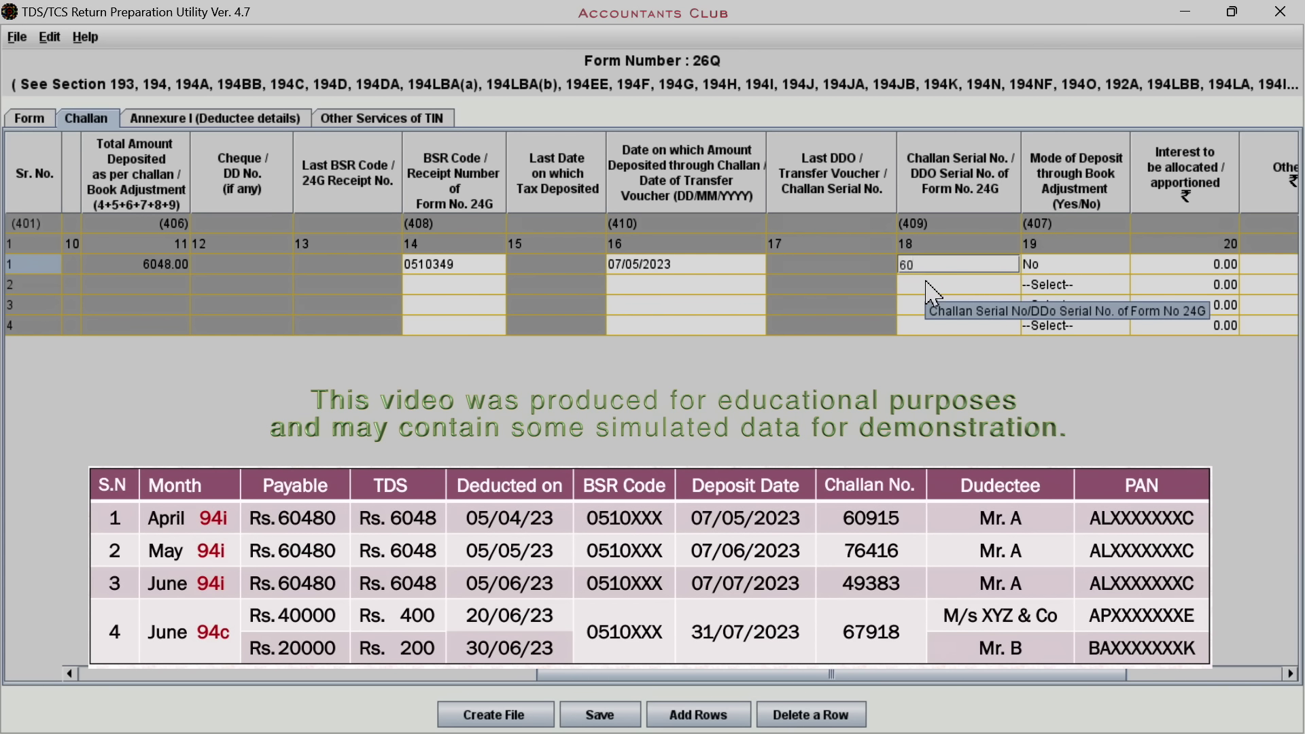
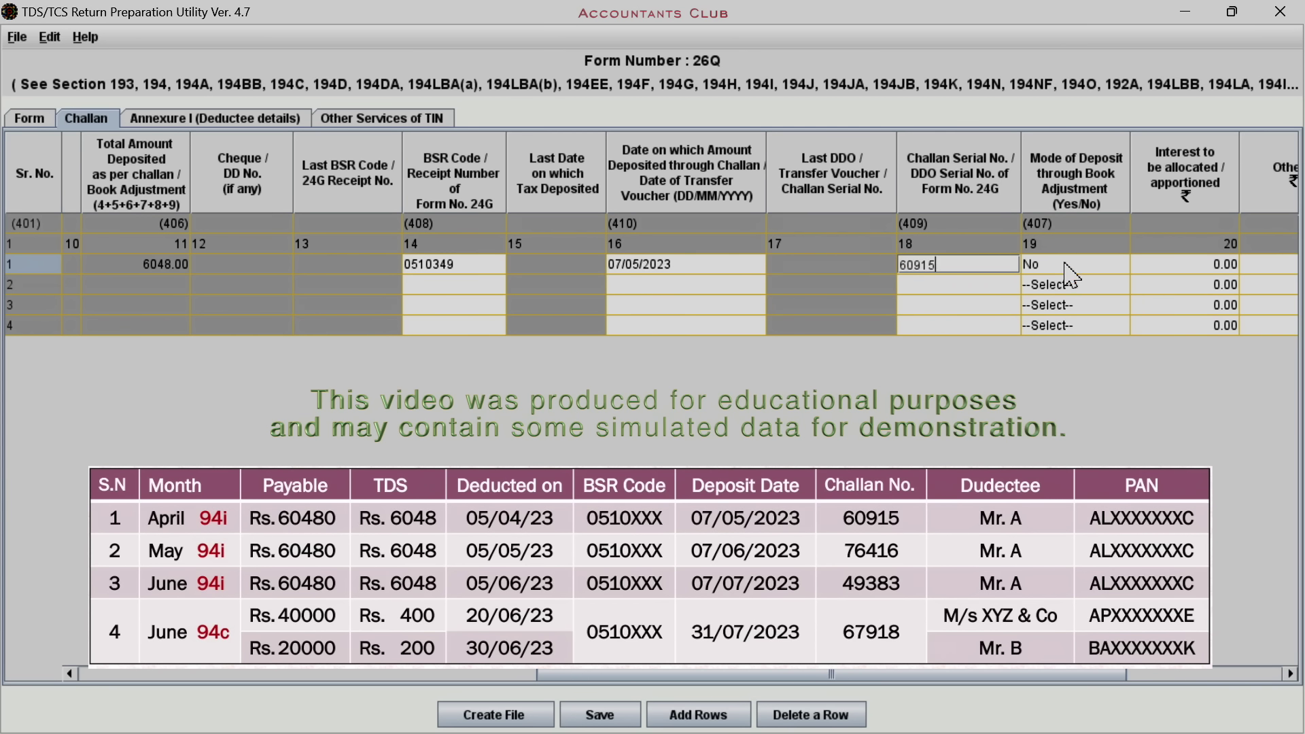
left_click(1065, 265)
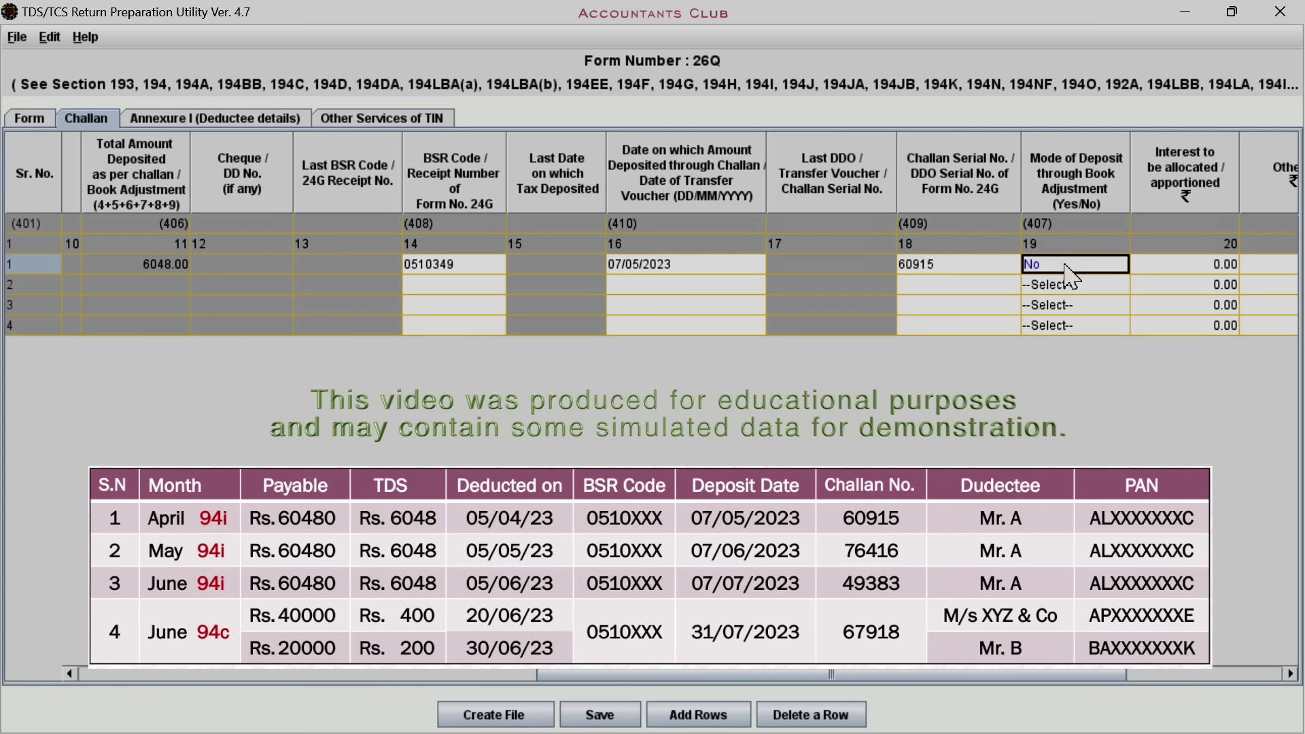
scroll(957, 675, "right", 3)
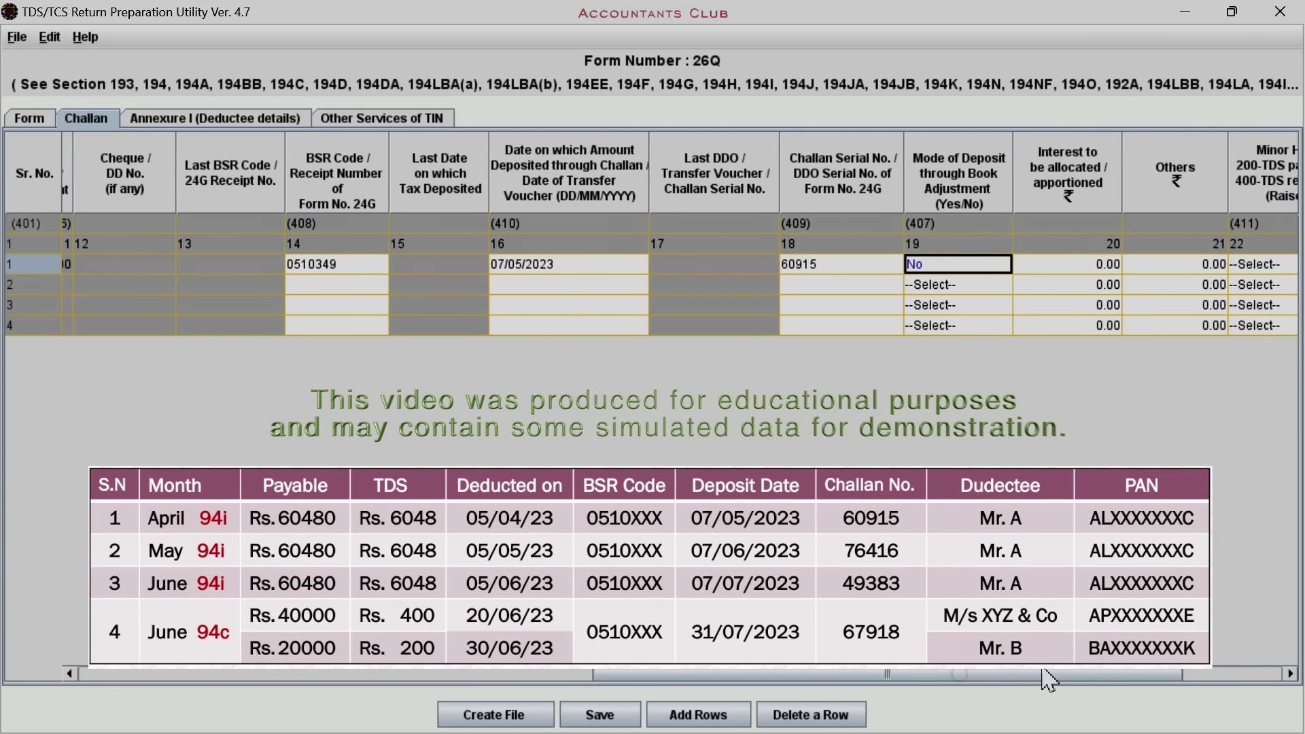
left_click(871, 259)
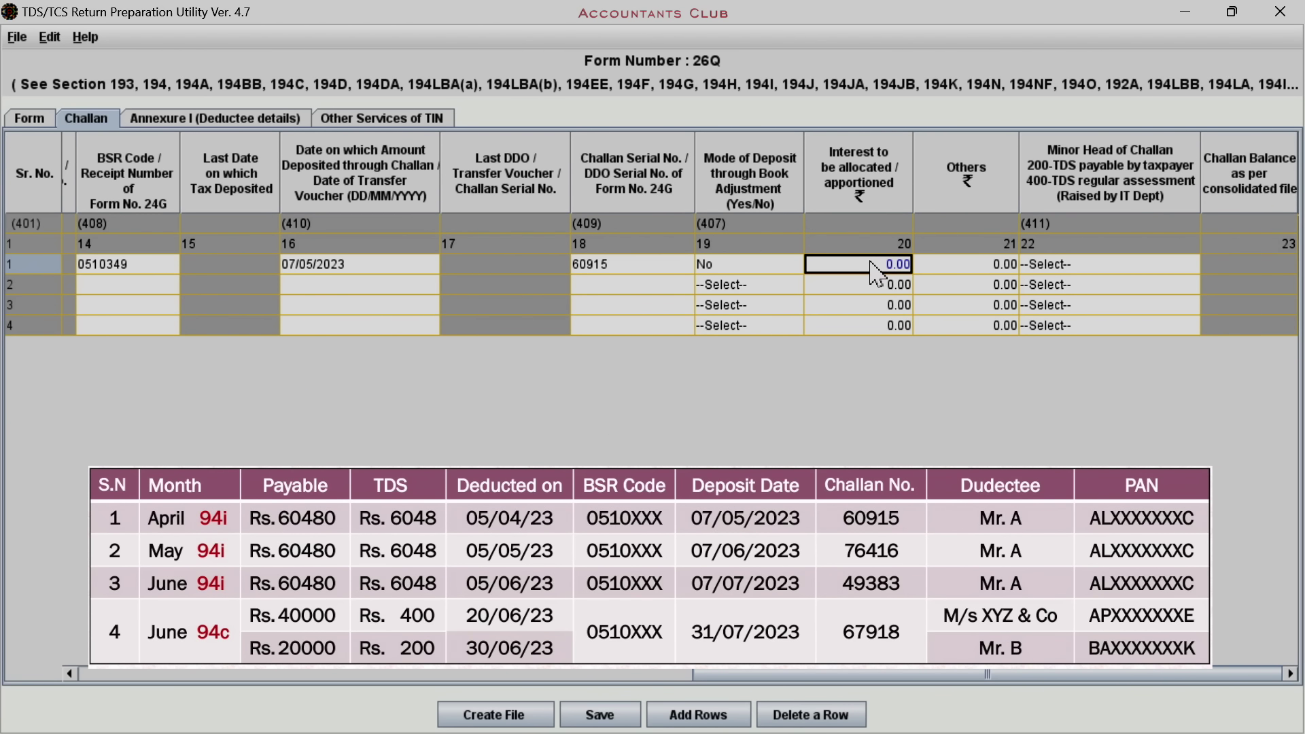
left_click(968, 266)
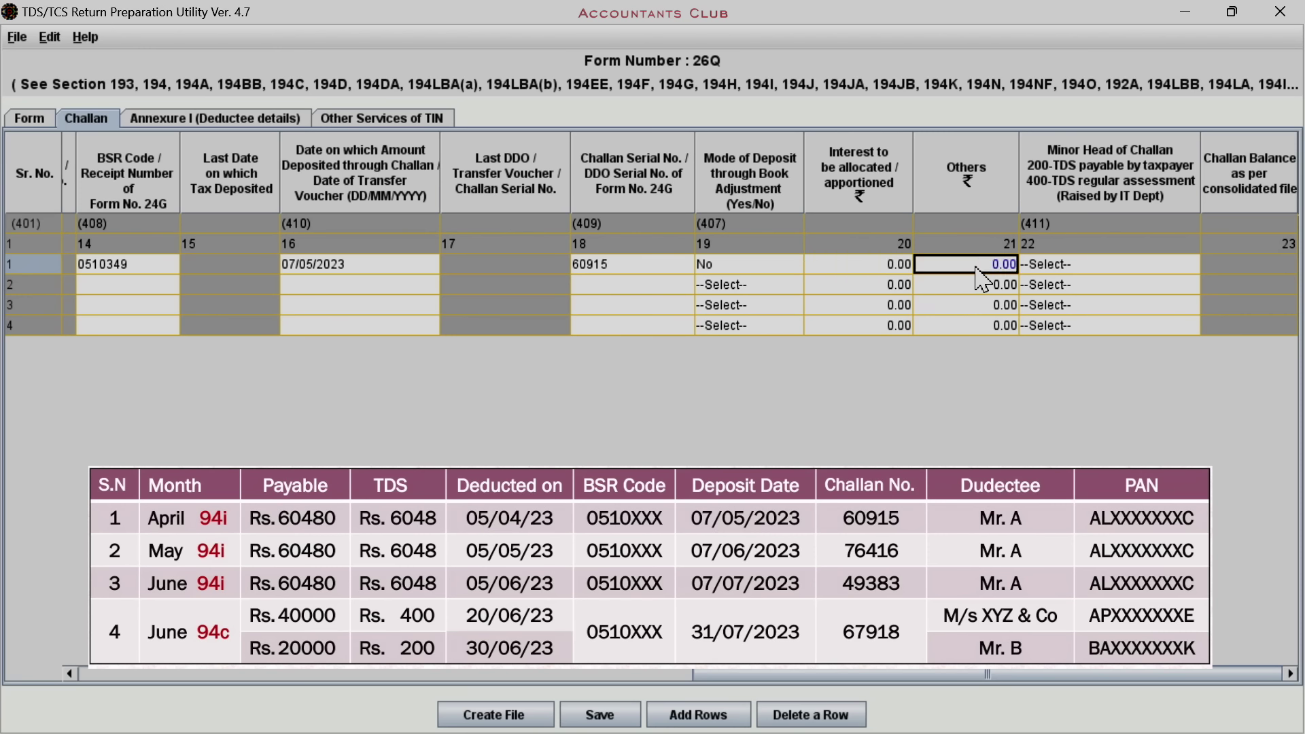
left_click(1086, 265)
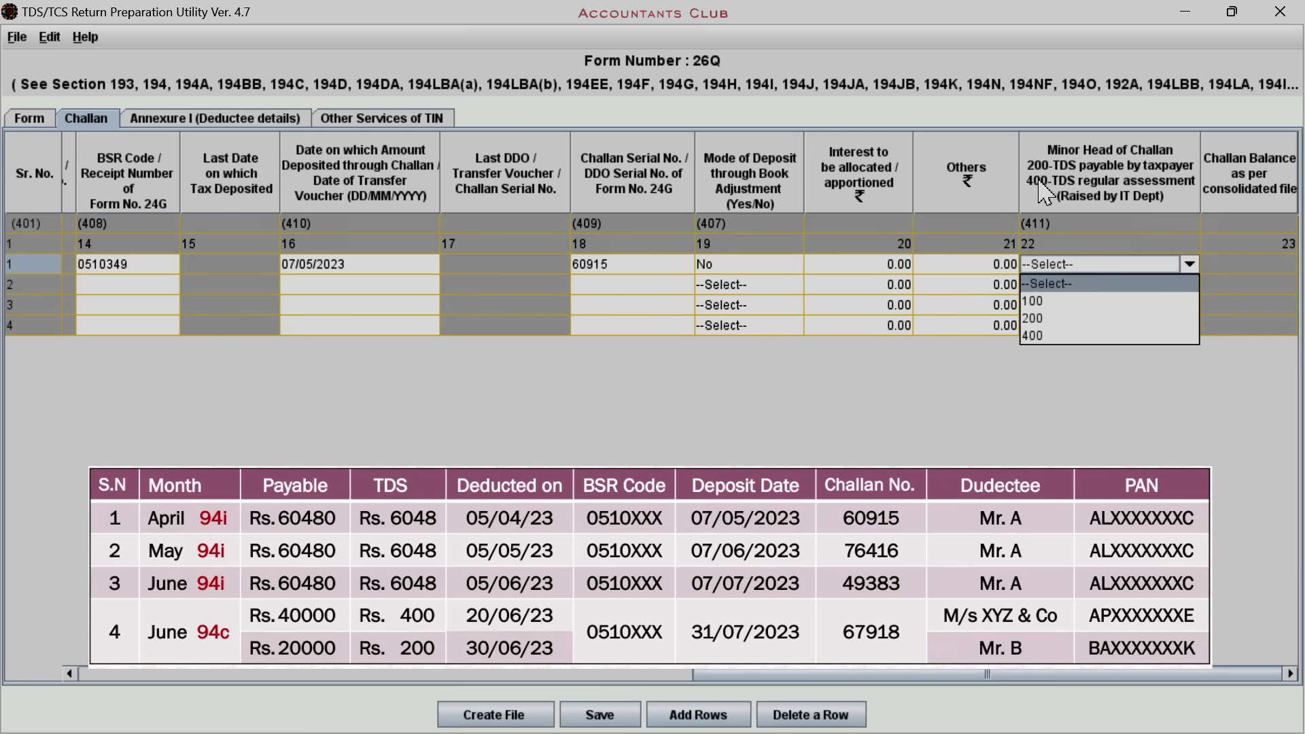
left_click(1035, 318)
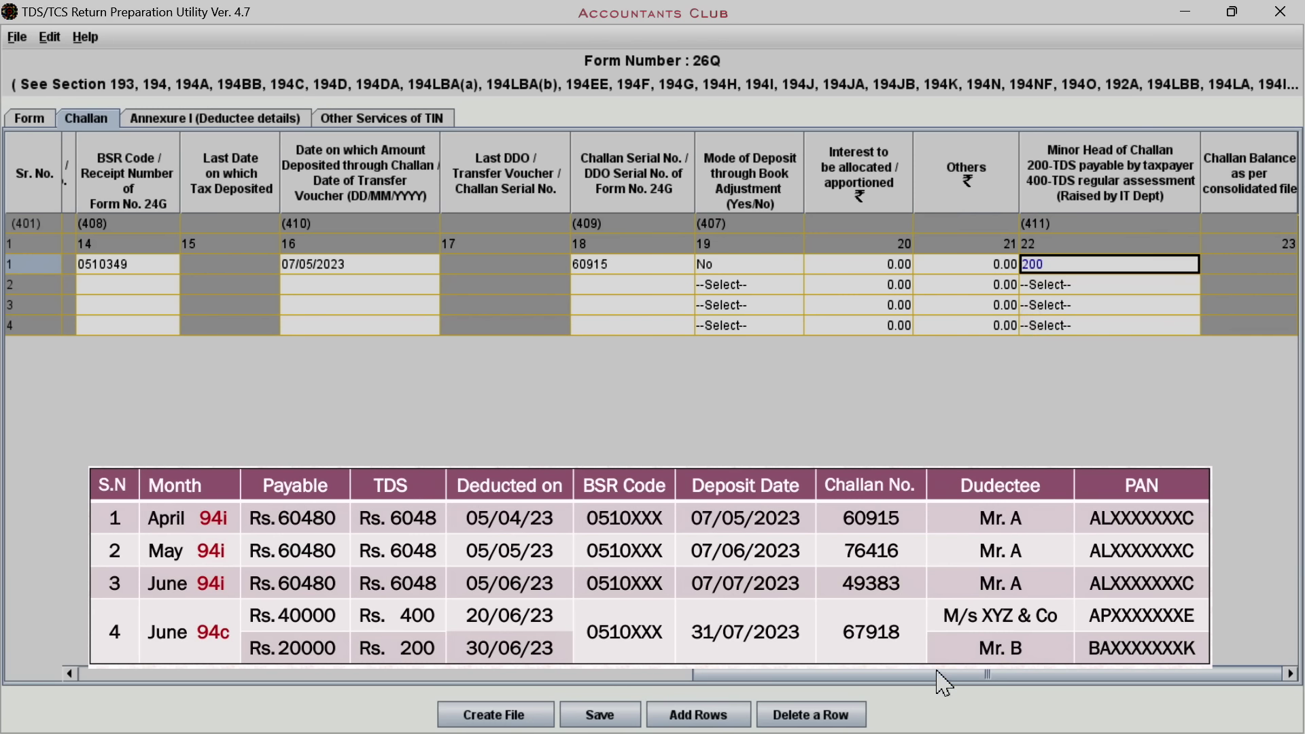
left_click_drag(932, 673, 291, 670)
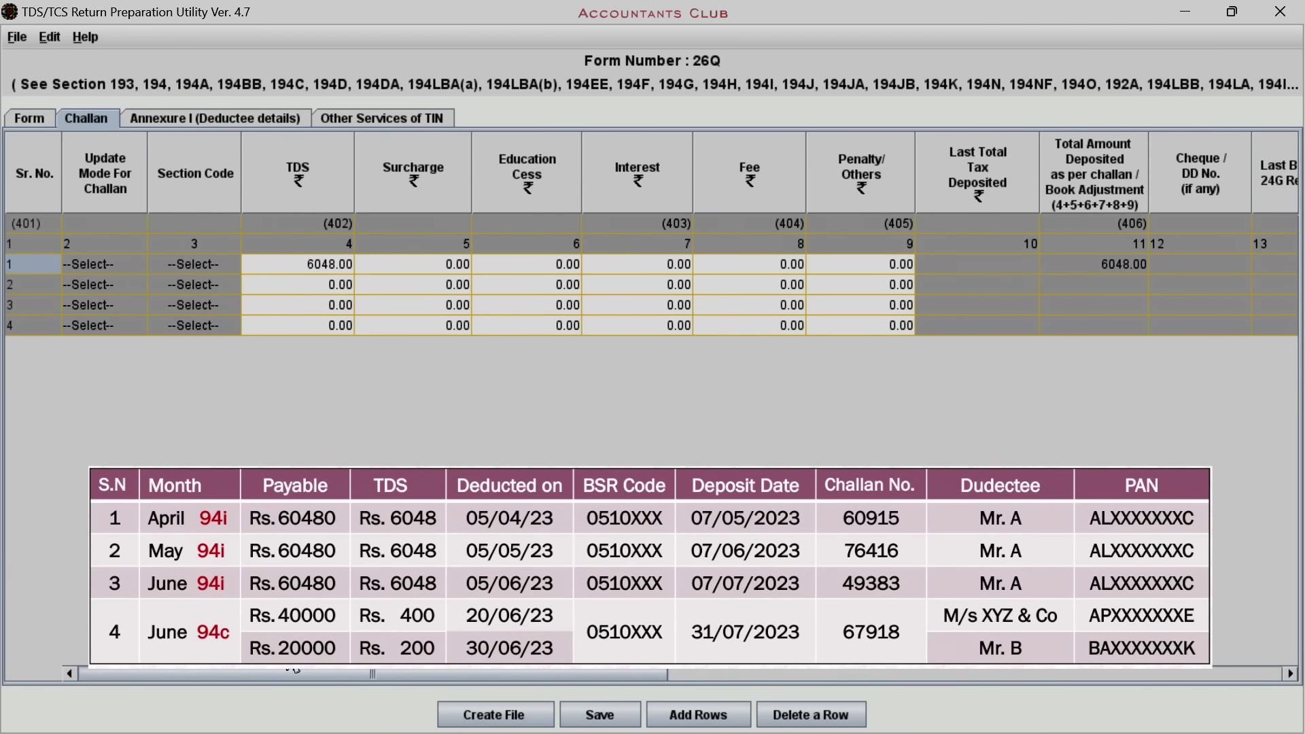
left_click(305, 282)
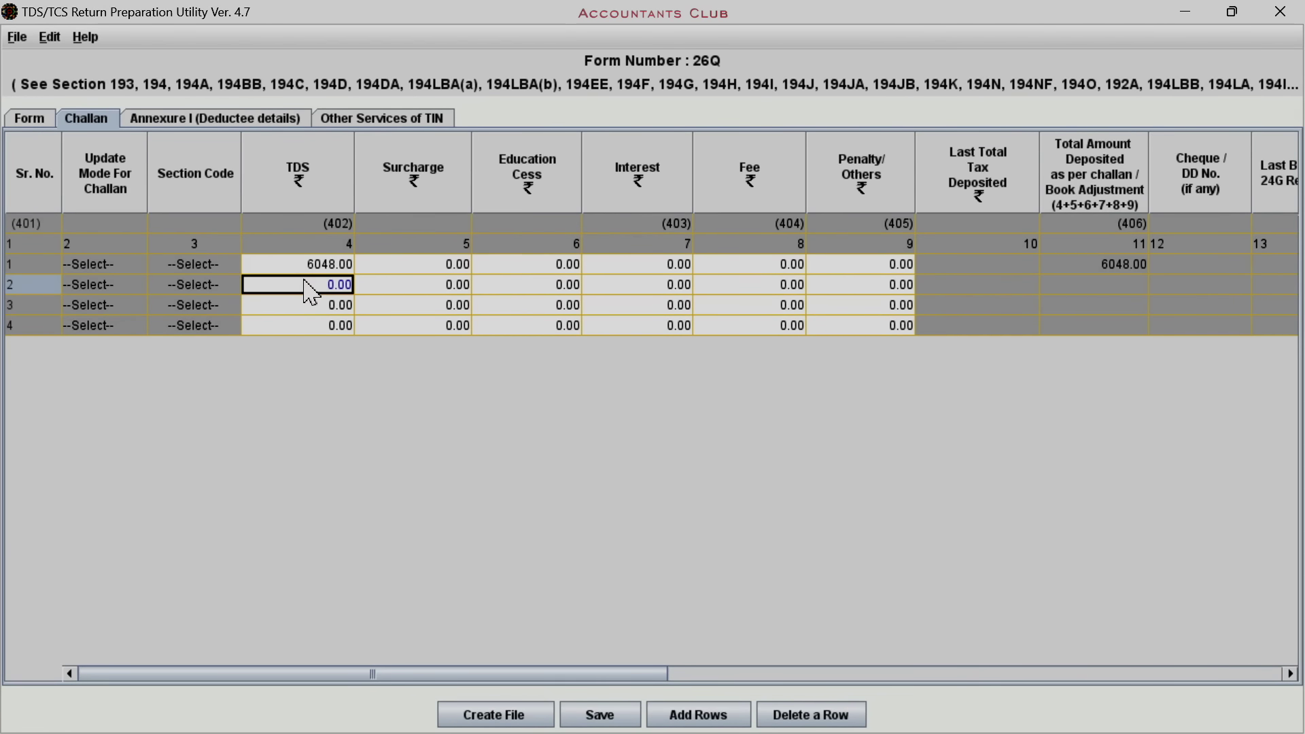
type("6048")
key("Tab")
key("Tab")
key("Tab")
key("Tab")
key("Tab")
key("Tab")
key("Tab")
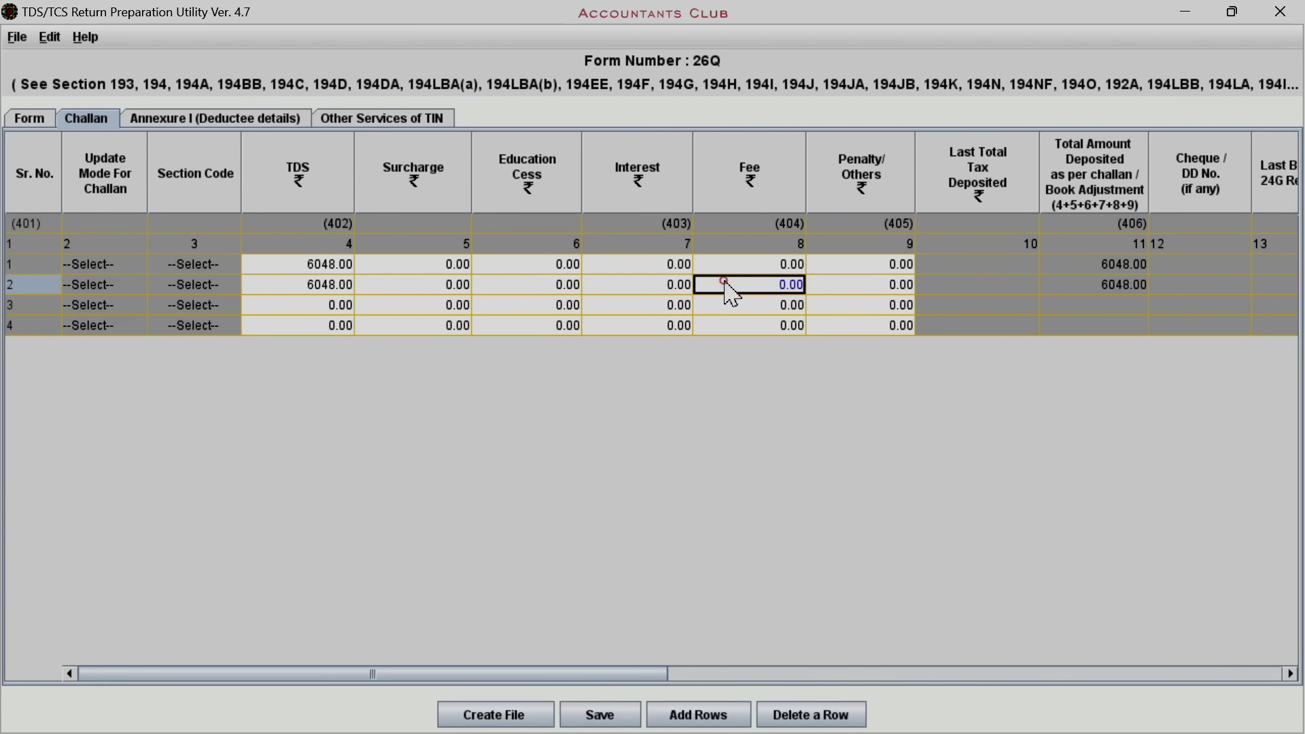
left_click_drag(639, 672, 1055, 641)
left_click(481, 286)
type("051")
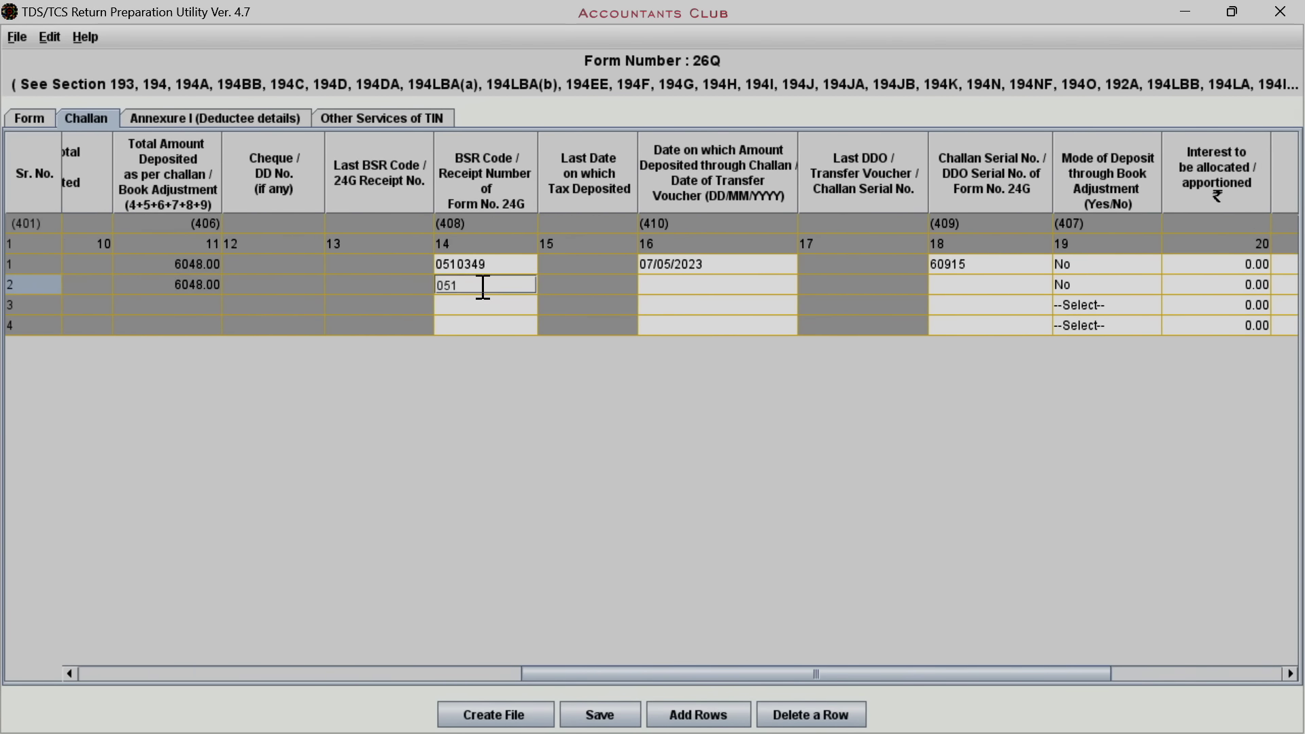
type("0002")
left_click(654, 287)
type("07/06/2023")
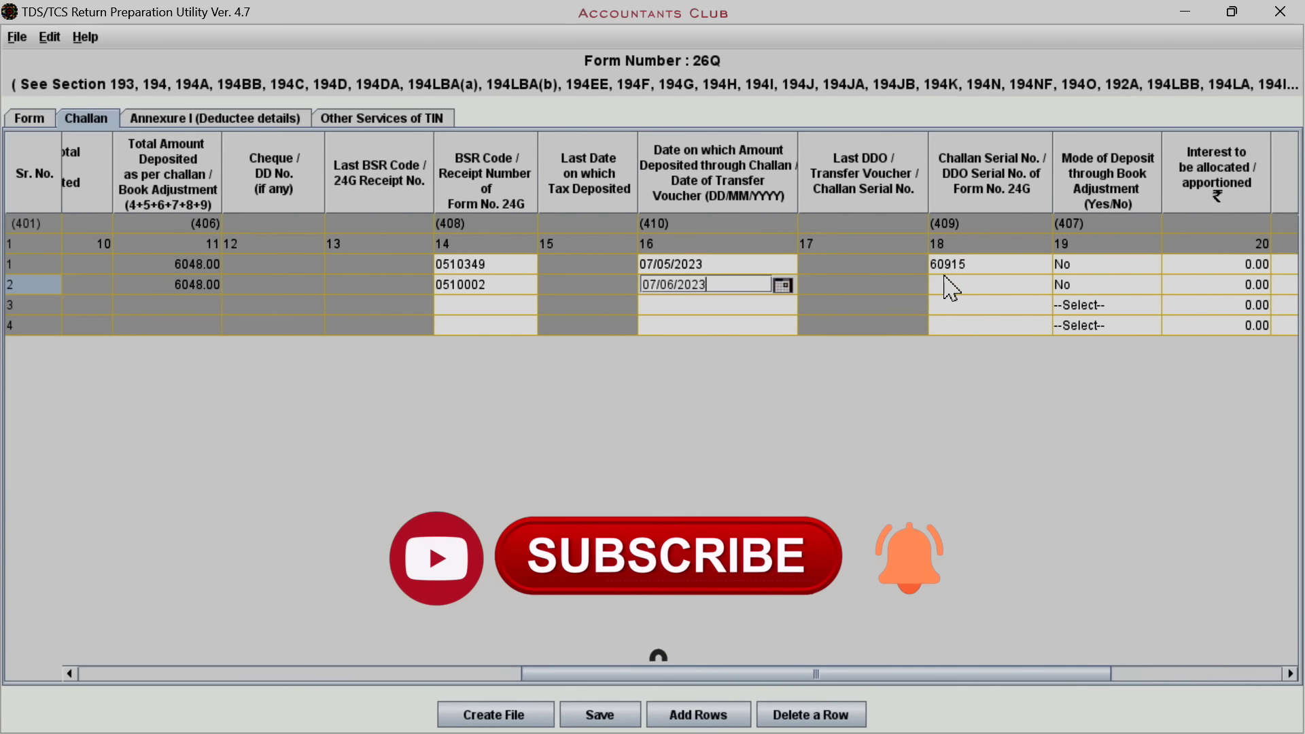
left_click(952, 285)
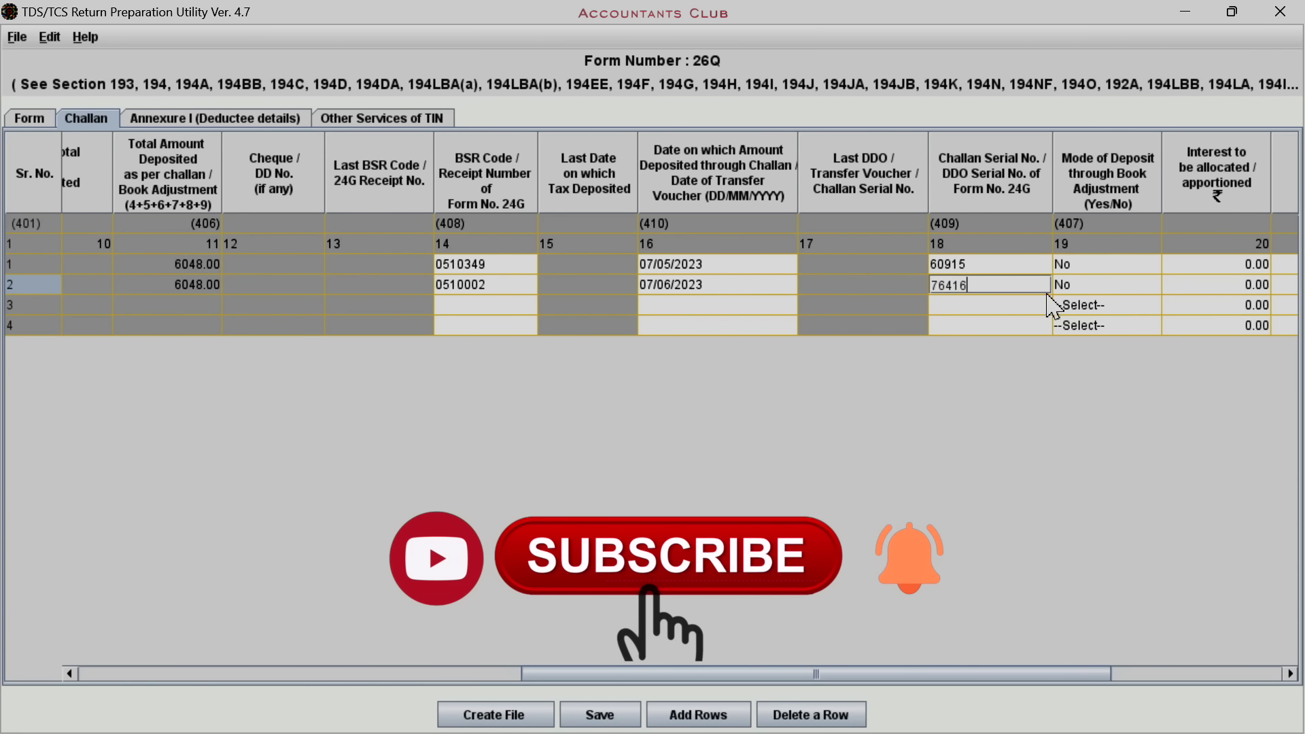
left_click(1158, 674)
left_click(1102, 284)
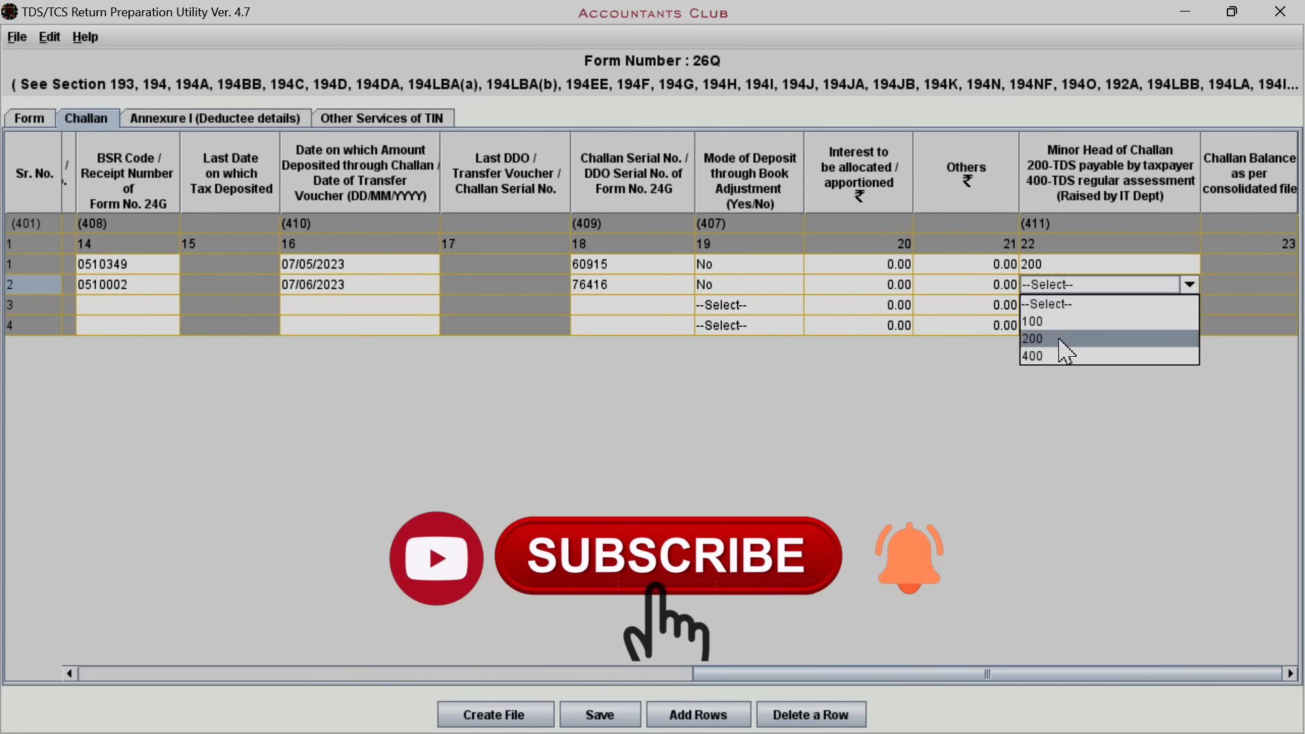
left_click(1050, 320)
left_click_drag(958, 675, 340, 674)
left_click(299, 306)
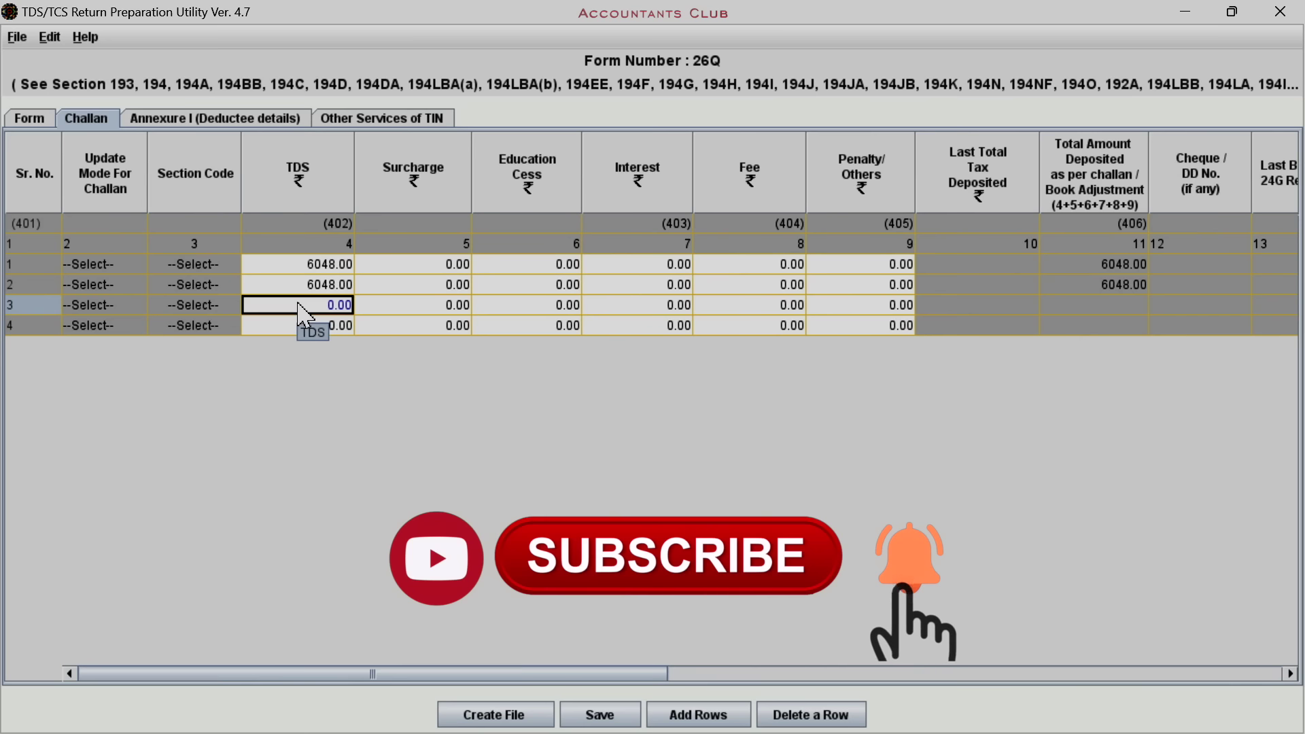
type("6048")
key("Tab")
key("Tab")
key("Tab")
key("Tab")
key("Tab")
key("Tab")
key("Tab")
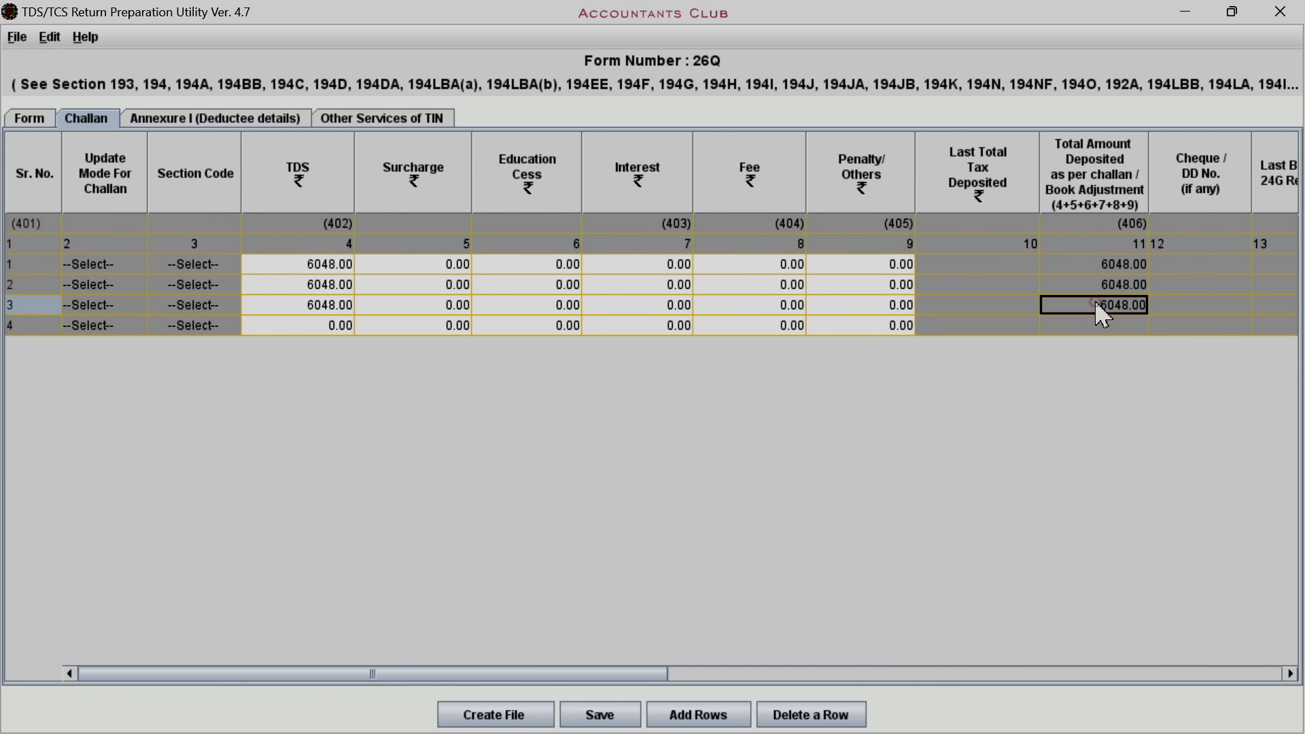
left_click_drag(663, 674, 1072, 621)
left_click(467, 306)
type("0510043")
left_click(630, 306)
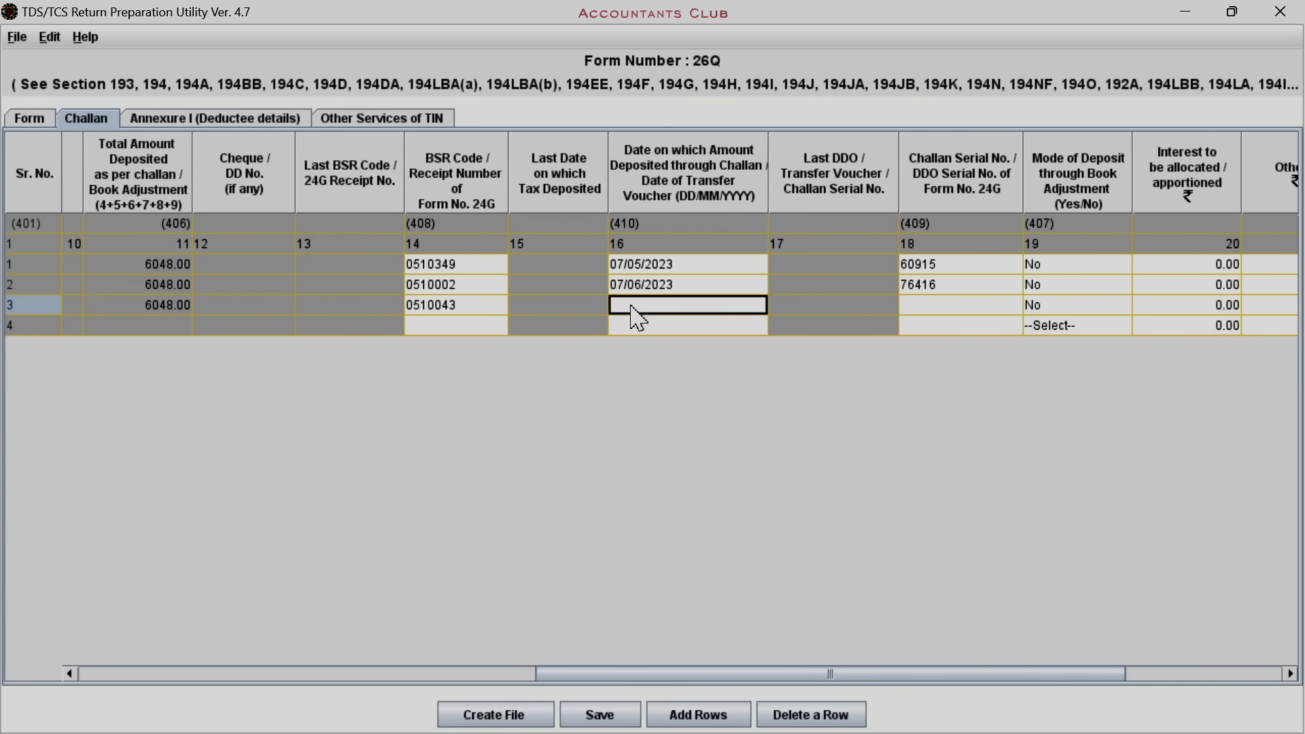
type("07/07/2023")
left_click(920, 306)
key("Tab")
key("Tab")
left_click_drag(986, 675, 381, 675)
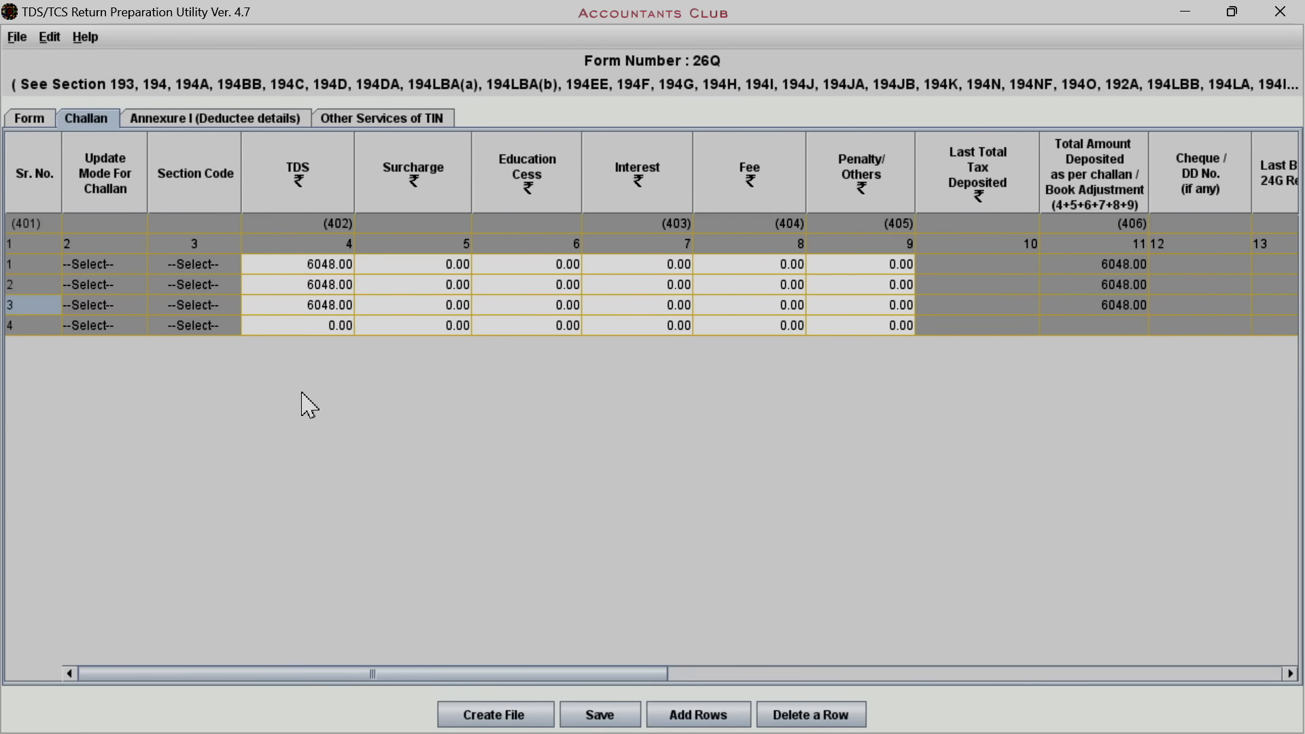
Enter challan 4's TDS 600 and interest 9, totalling 609.00
left_click(328, 329)
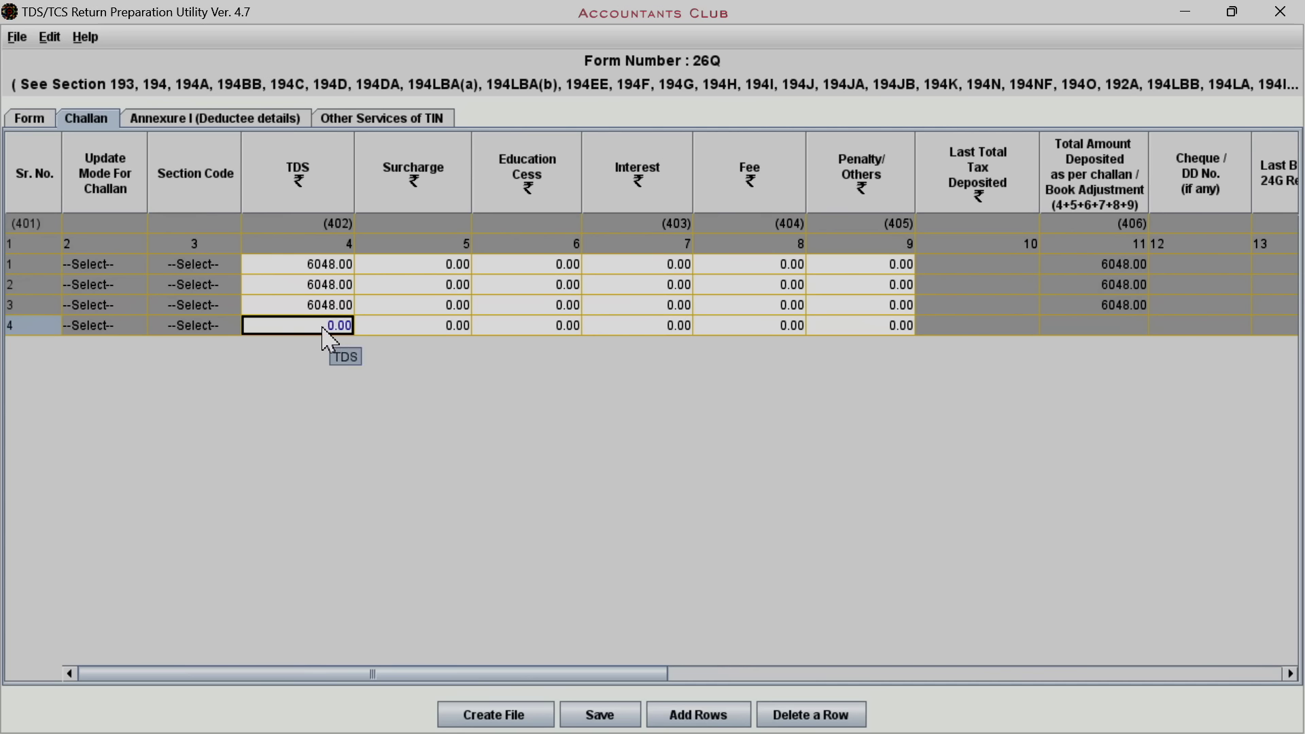
type("6")
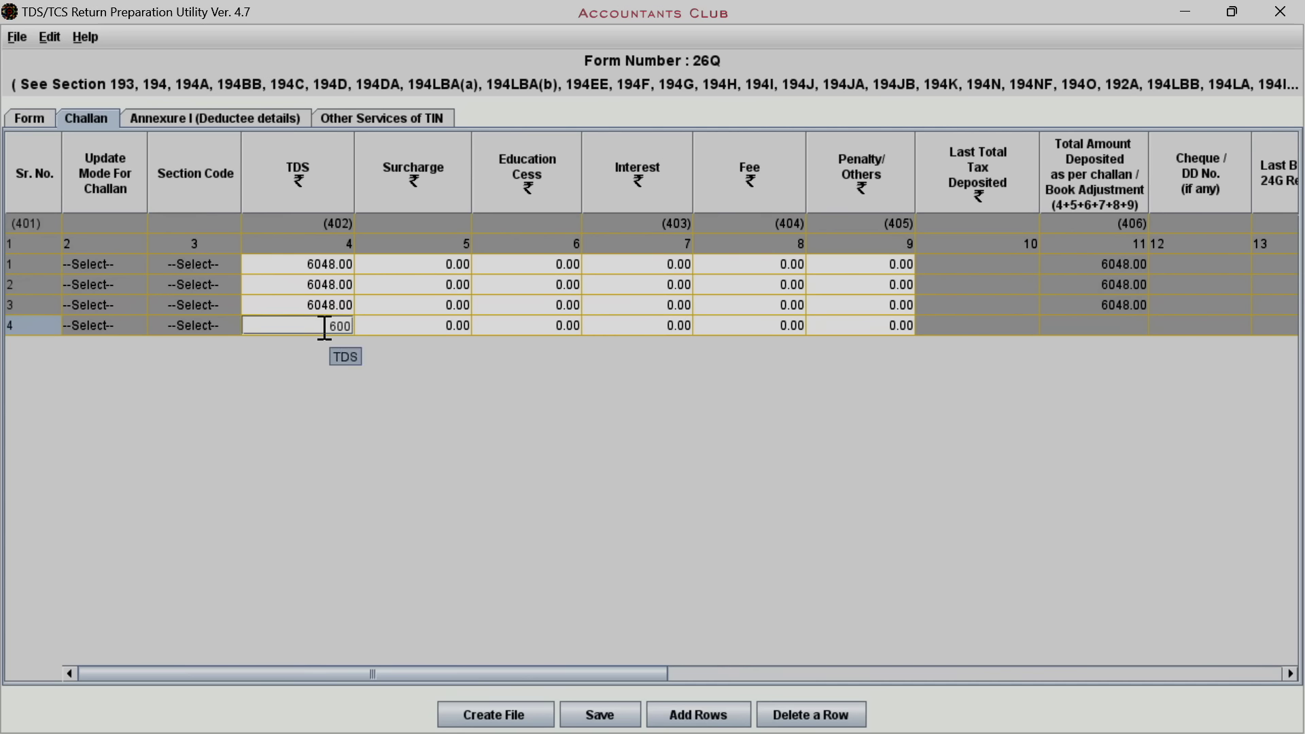
key("Tab")
key("Tab")
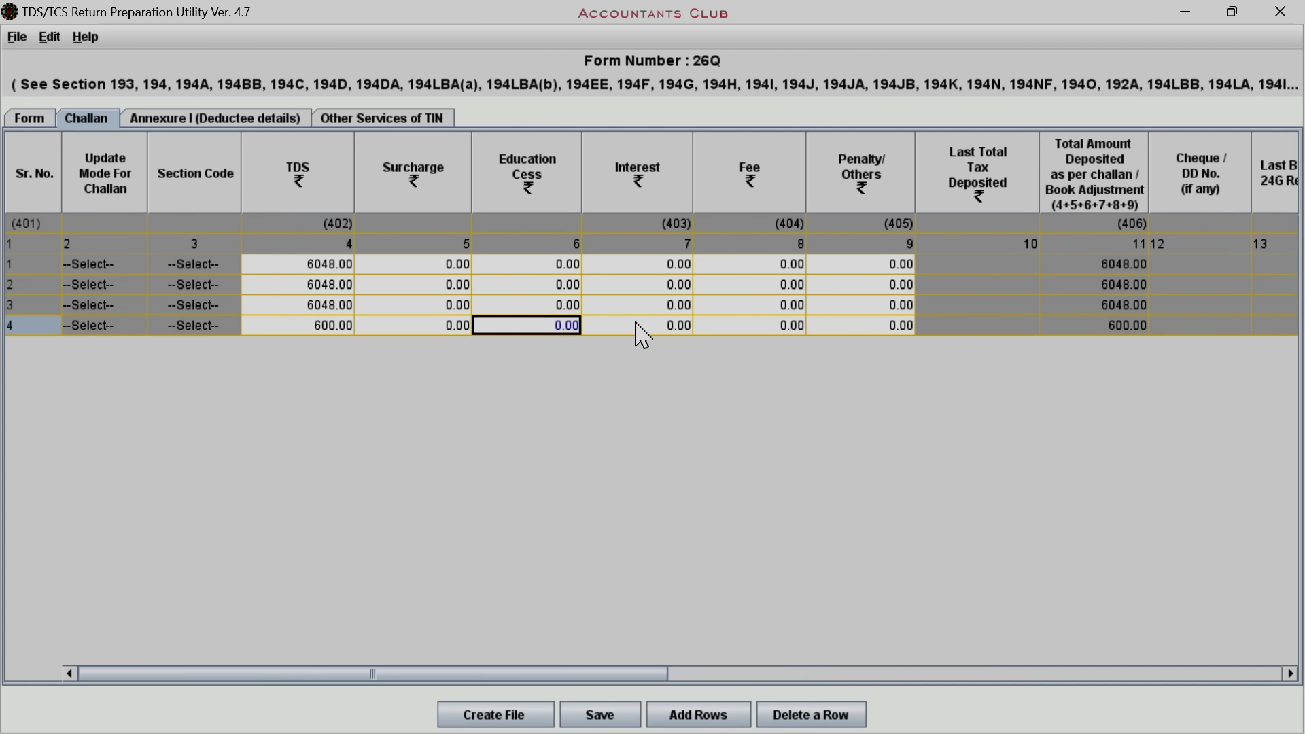
key("Tab")
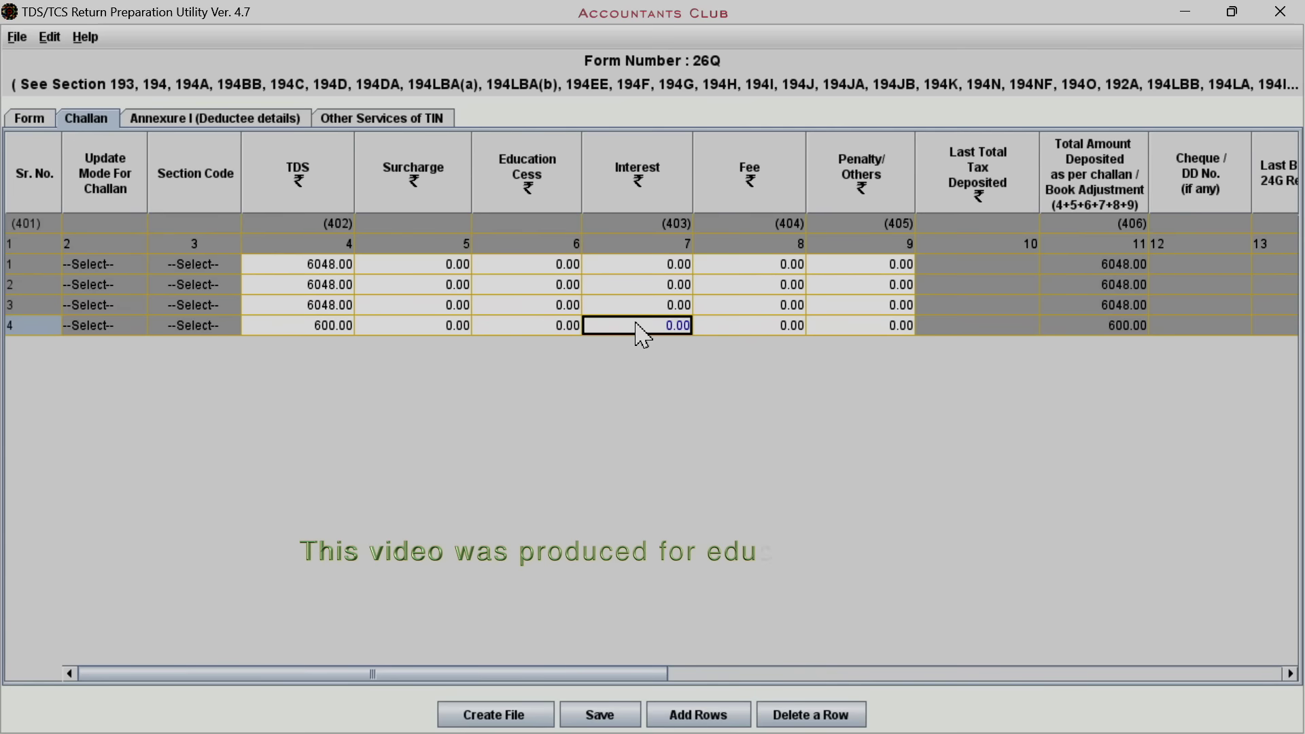
type("9")
key("Tab")
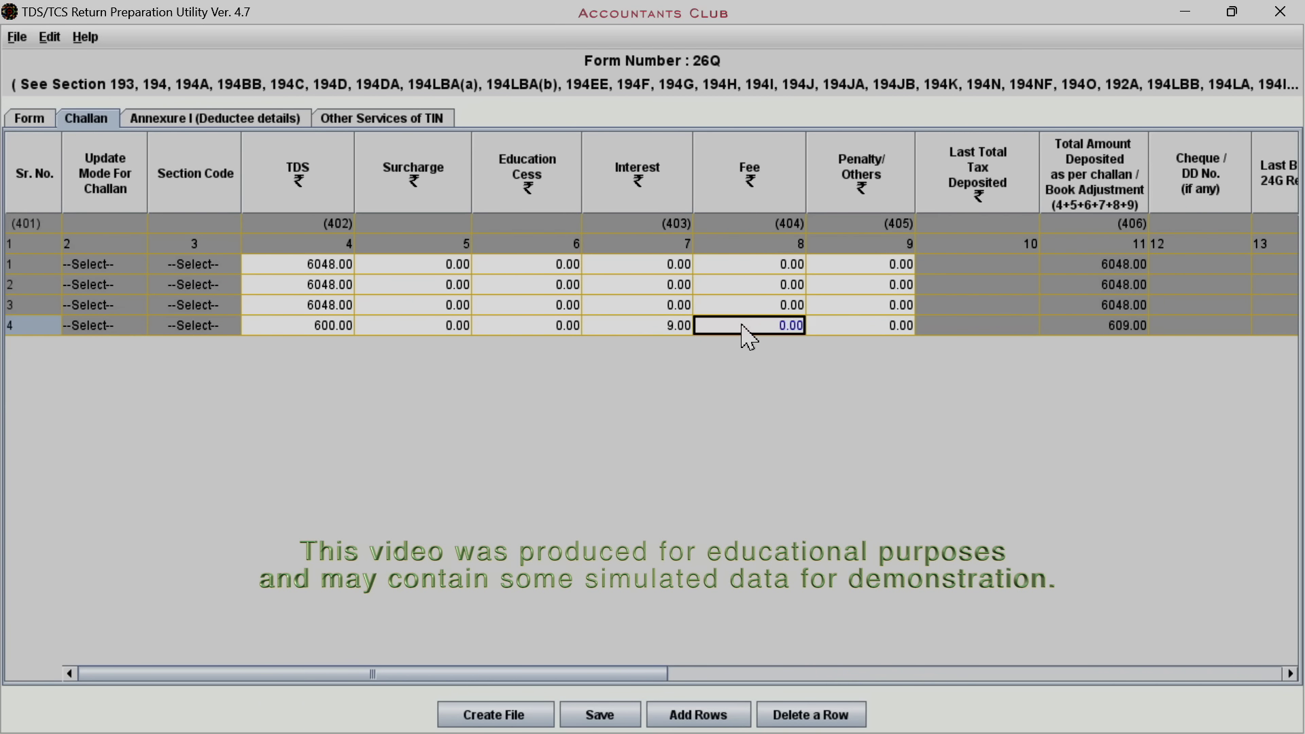
key("Tab")
left_click(1091, 328)
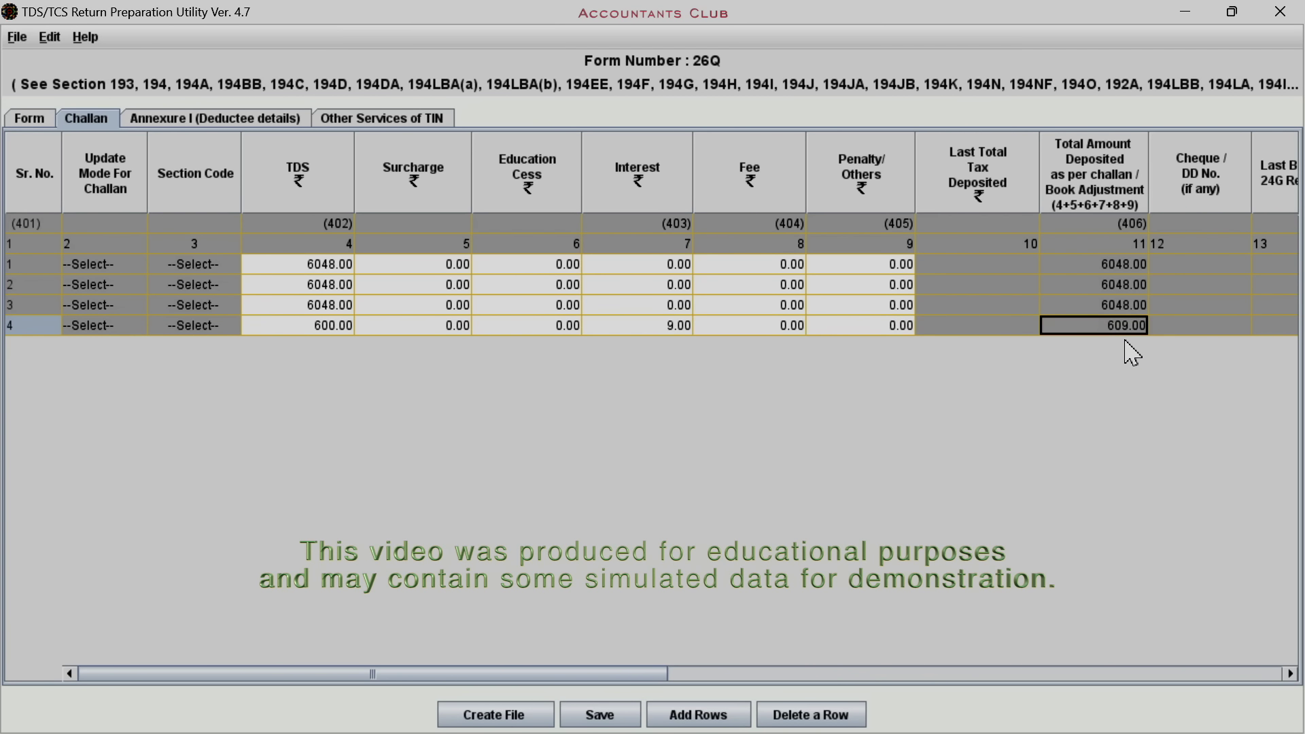
left_click_drag(589, 677, 1058, 598)
left_click(417, 328)
type("0510022")
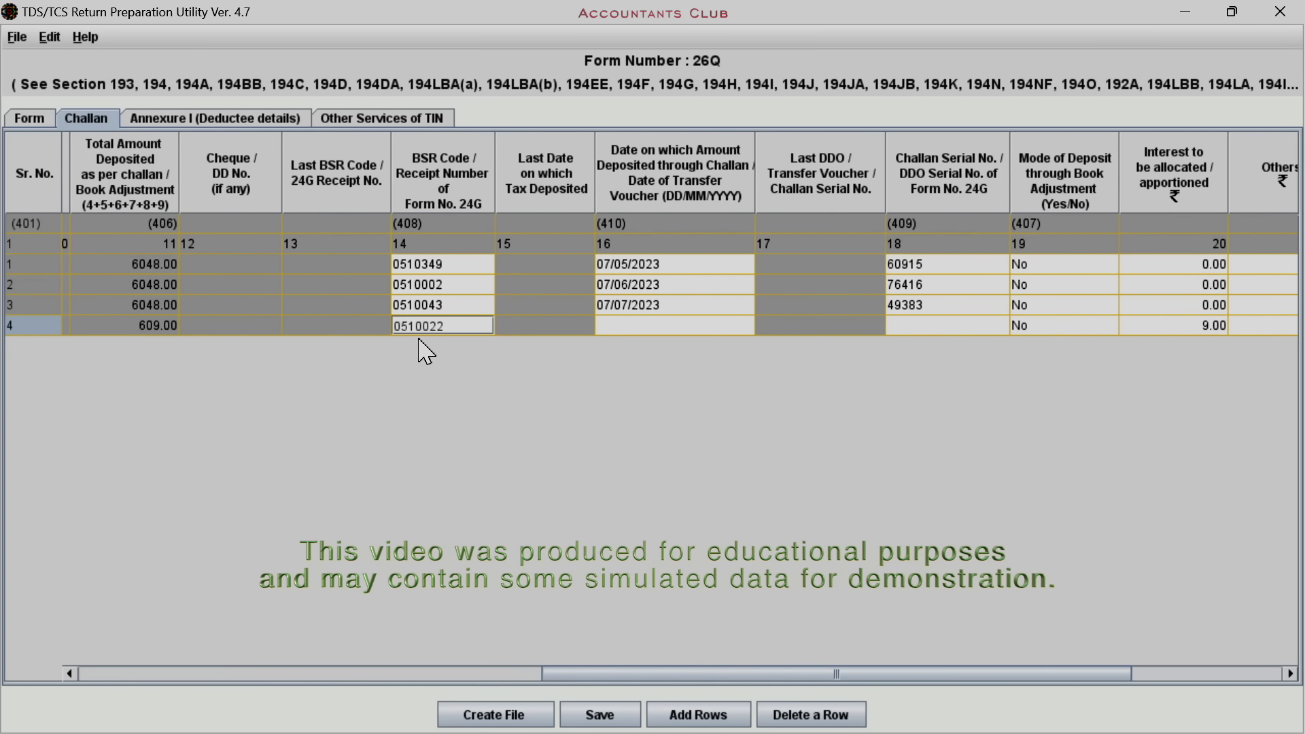
left_click(606, 324)
type("31/07/2023")
left_click(911, 327)
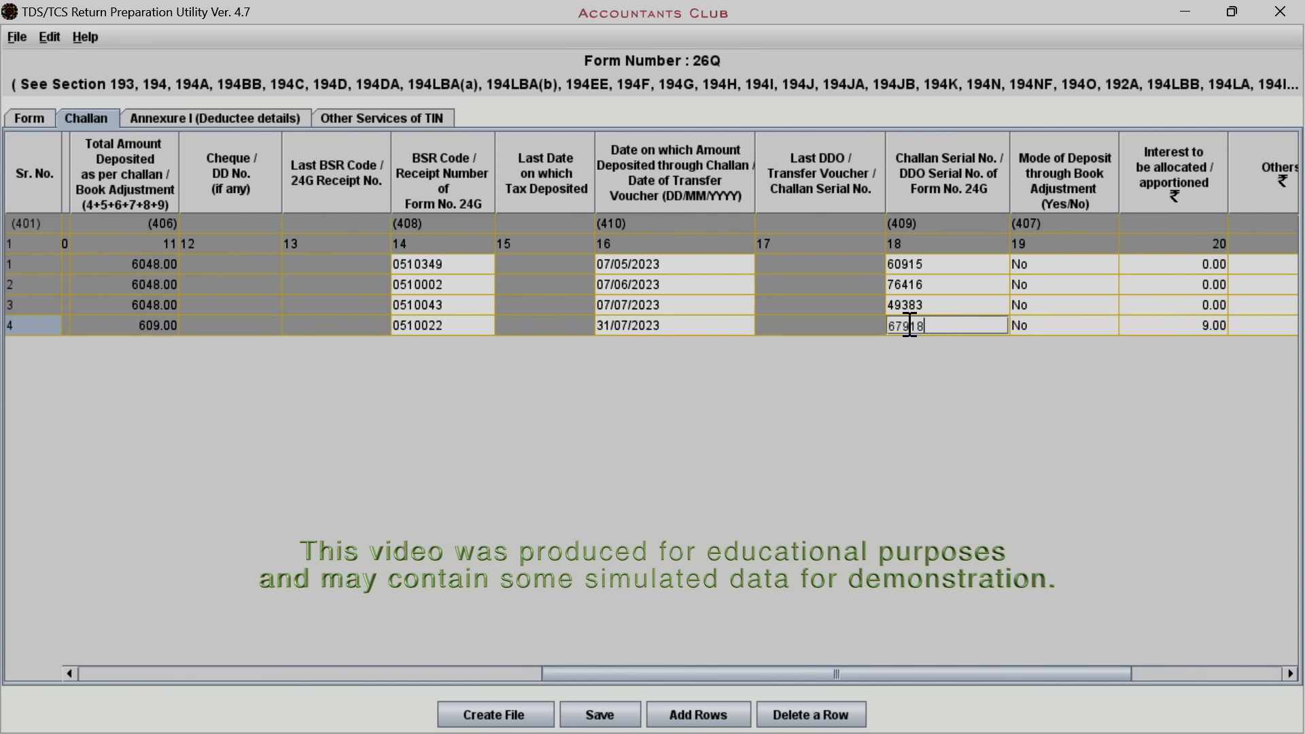
key("Tab")
left_click(892, 327)
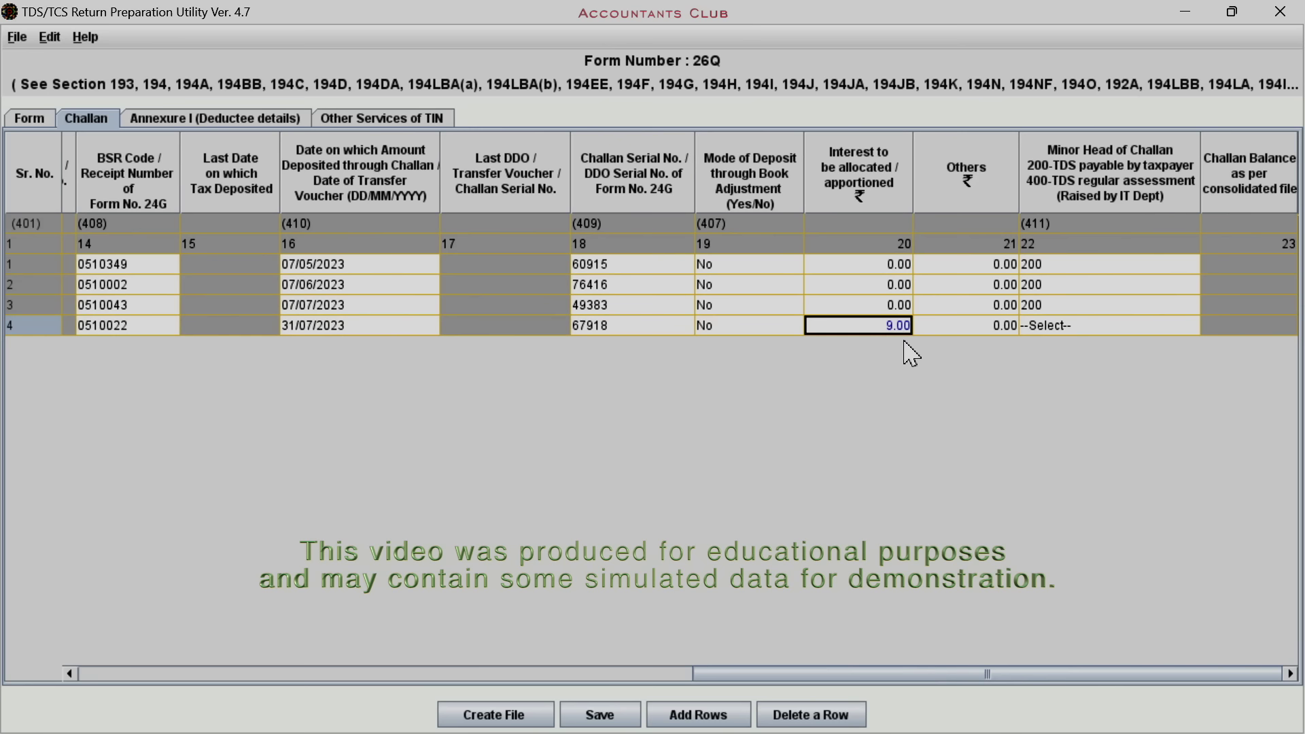
left_click(988, 329)
left_click(1058, 327)
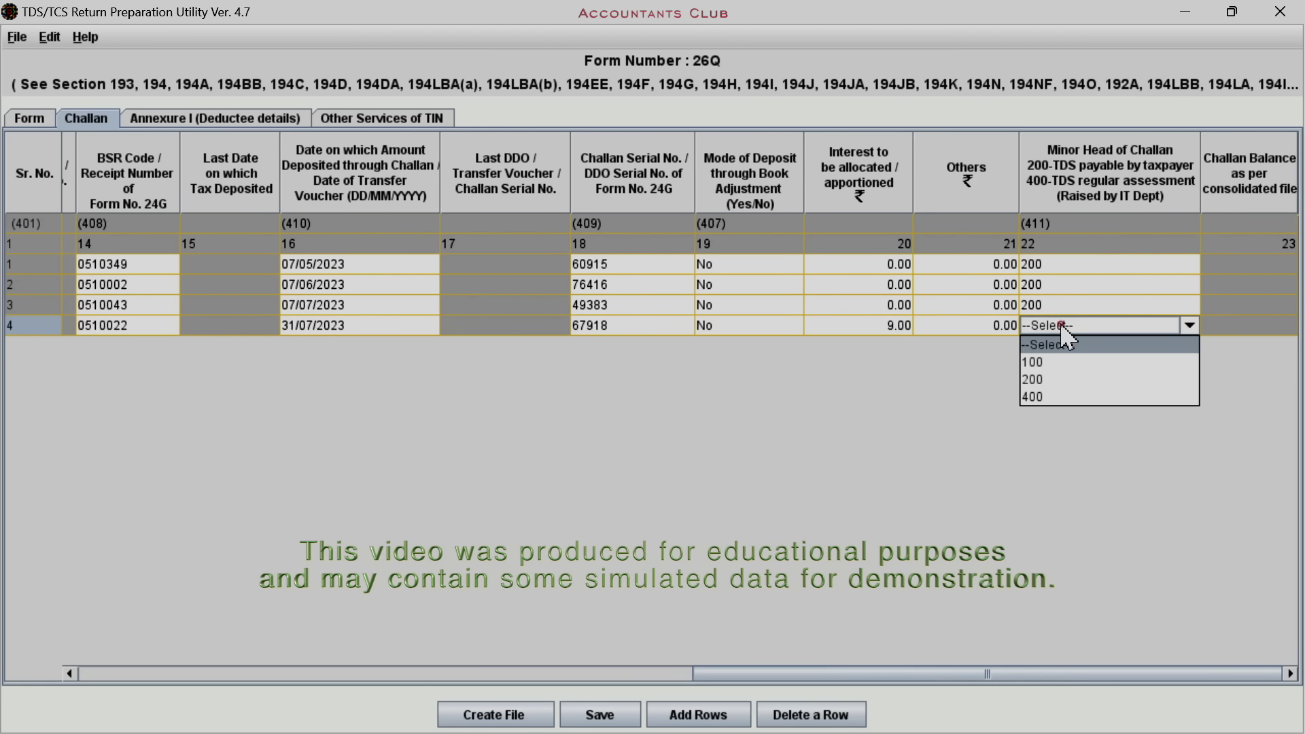
left_click(1058, 379)
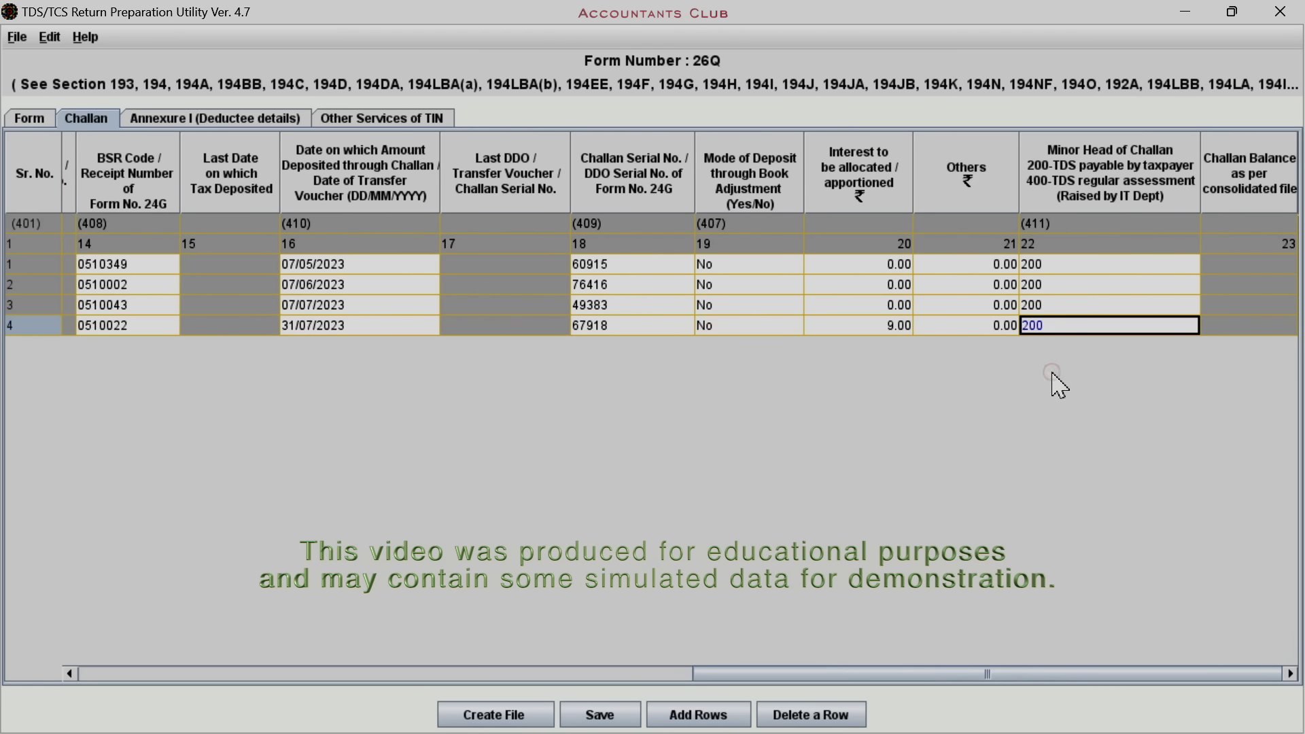
scroll(690, 649, "left", 1)
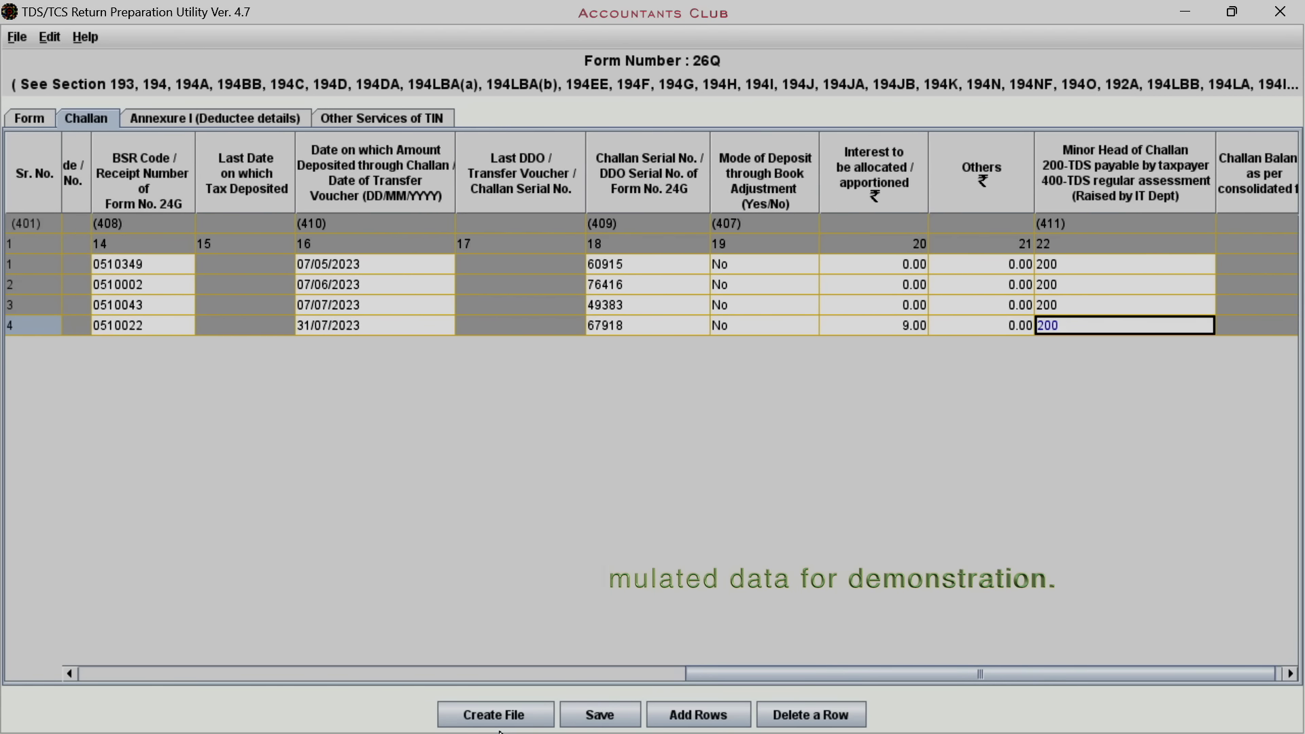
Save the statement again into TDS-Return and move to the Annexure I deductee details
left_click(598, 715)
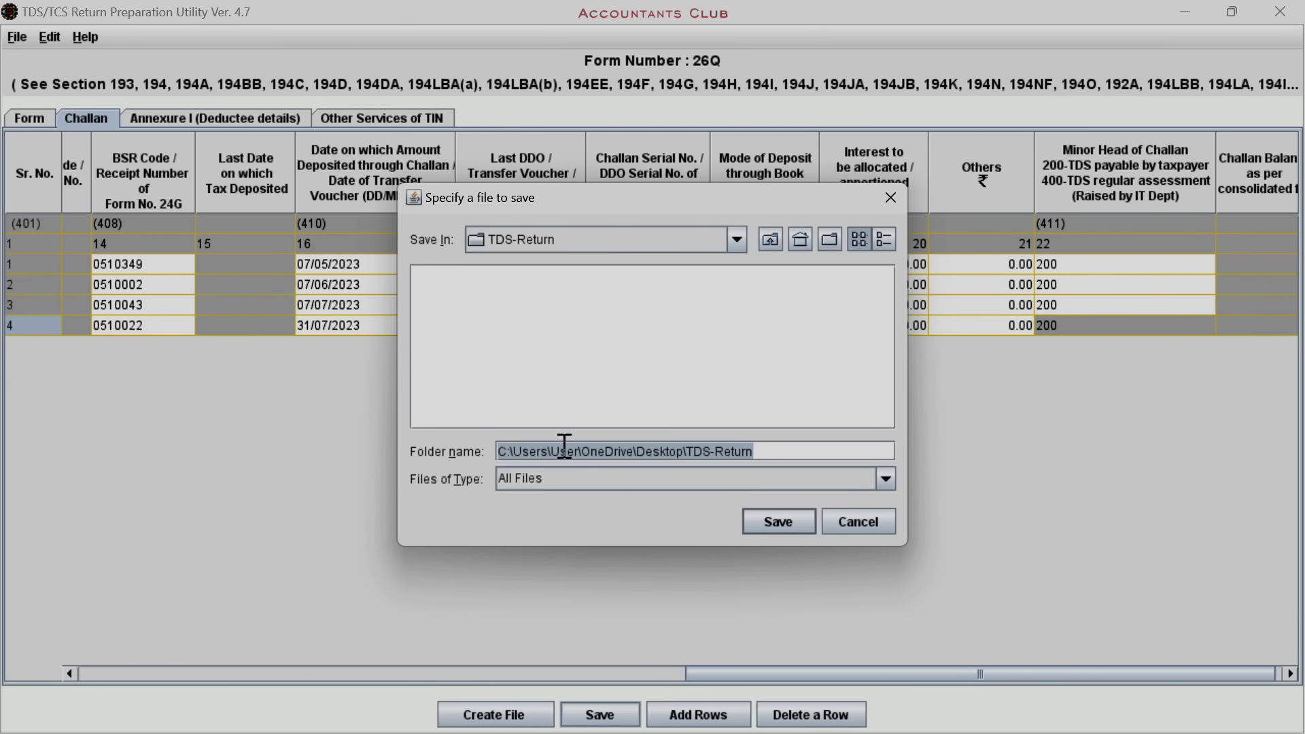
left_click(787, 523)
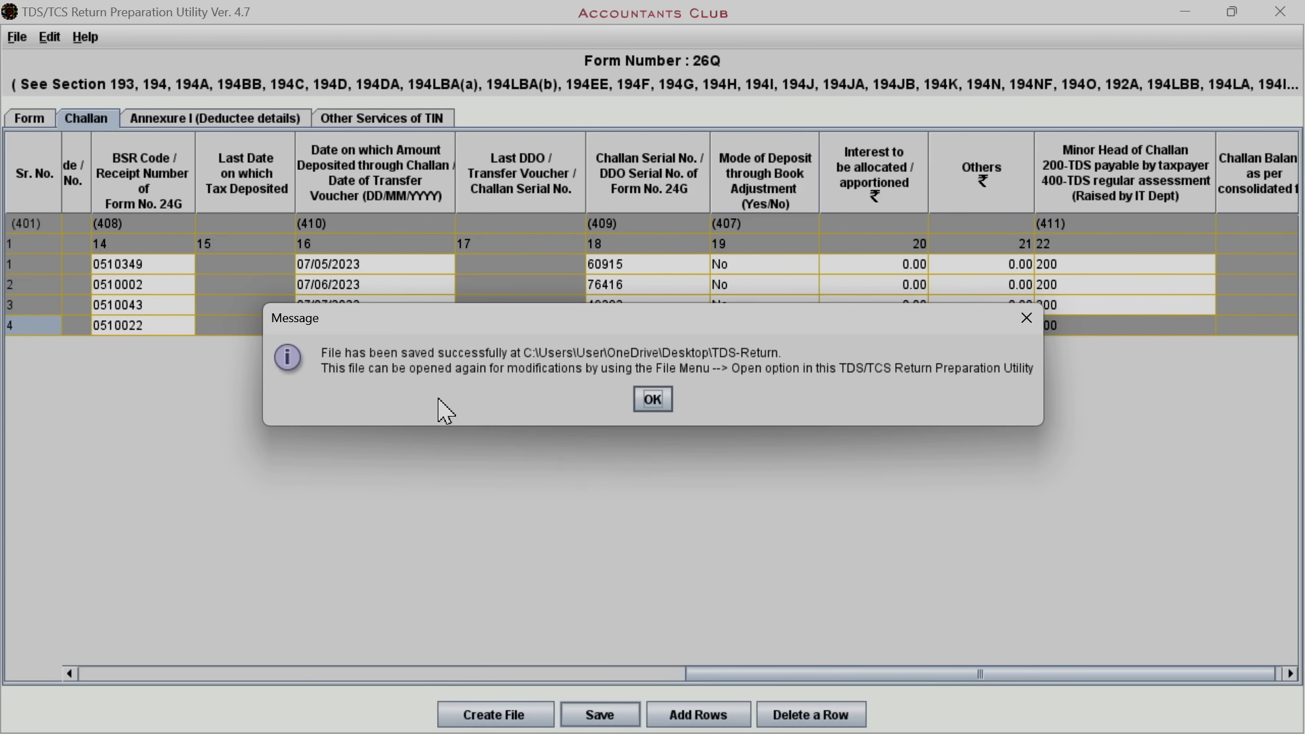
left_click(651, 400)
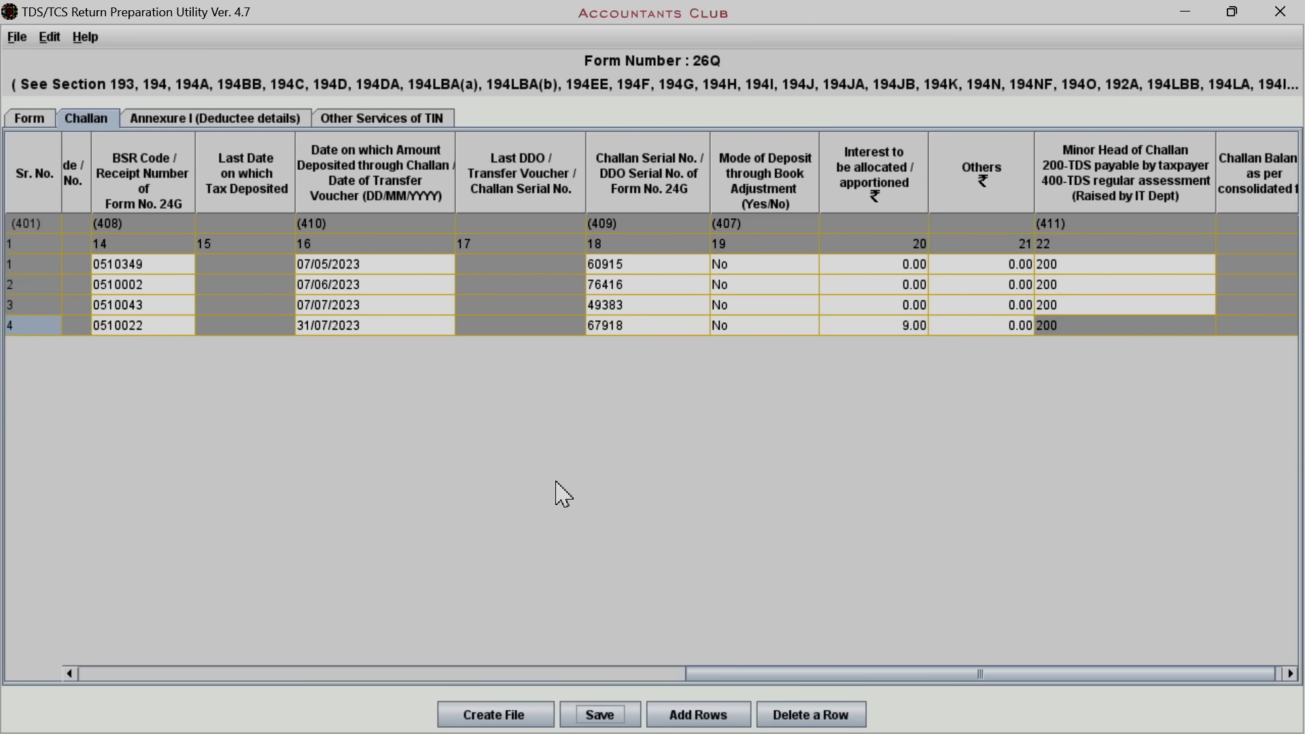
left_click(197, 118)
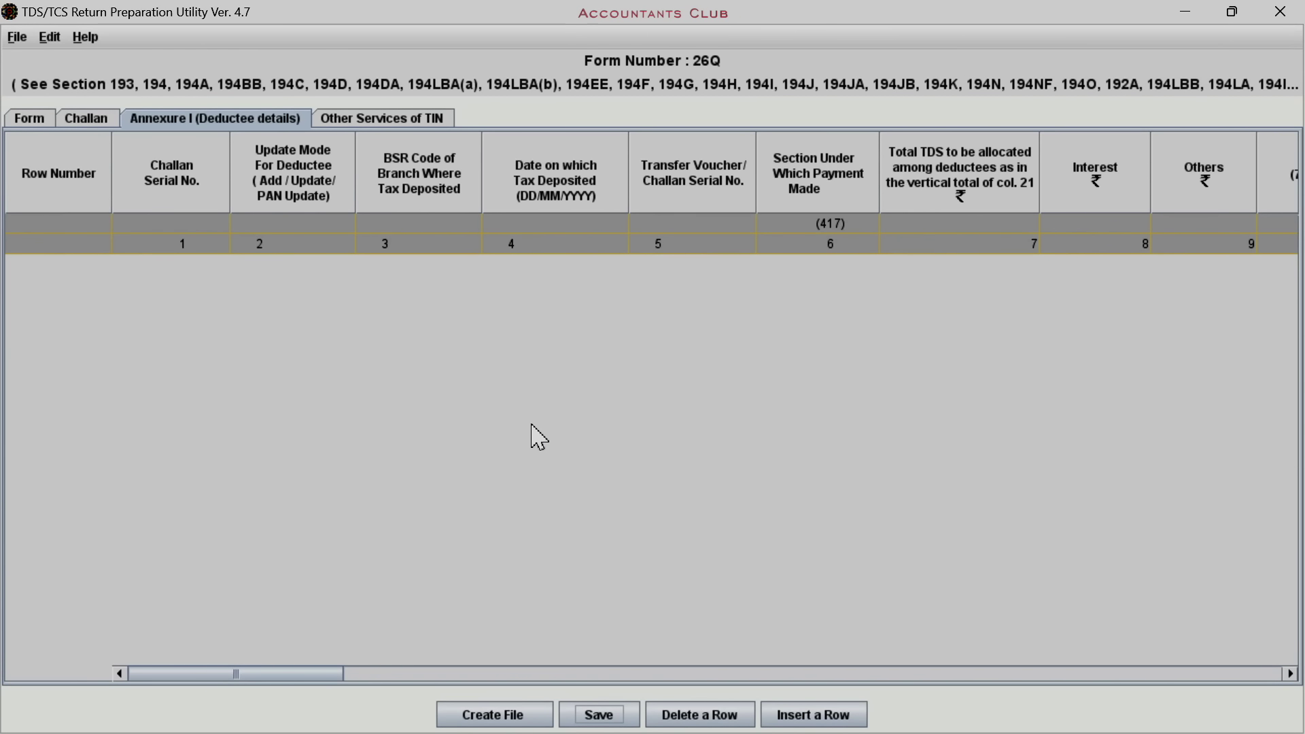
Open Insert Rows and enter deductee counts 1, 1, 1 and 2 for challans 1–4
left_click(816, 712)
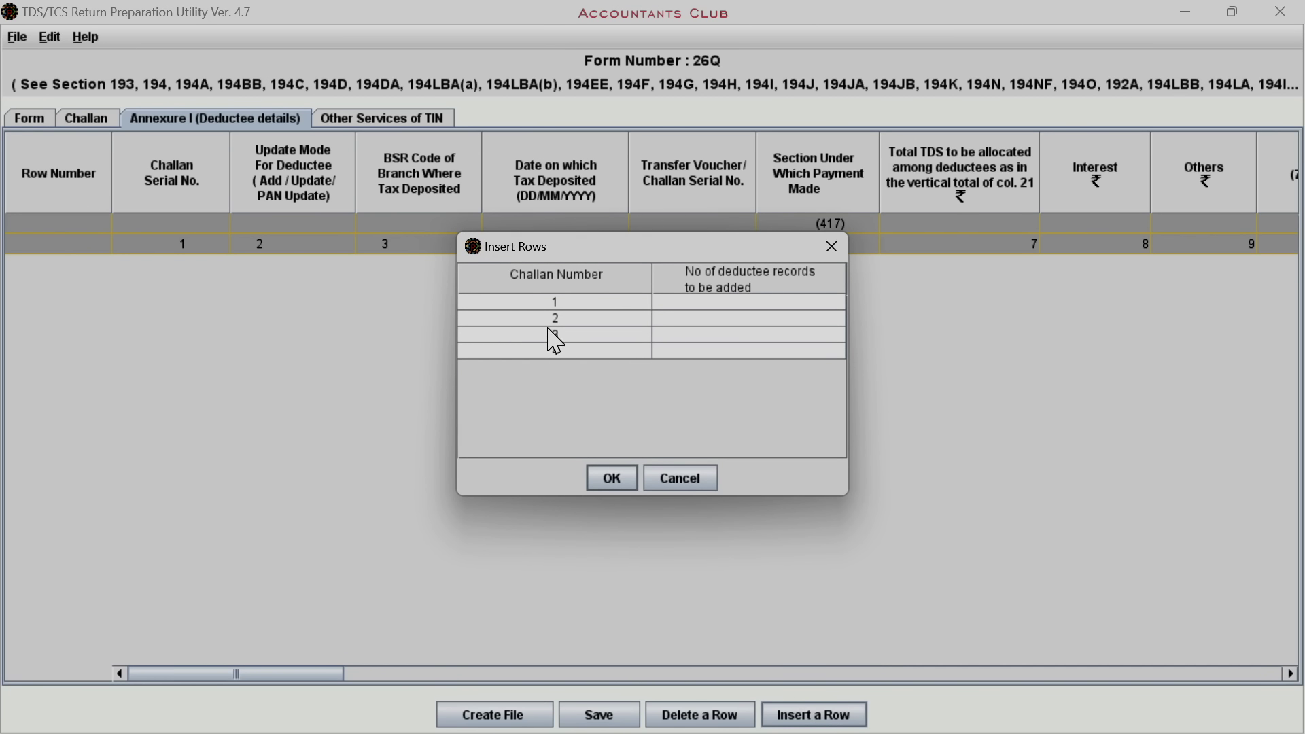
left_click(684, 304)
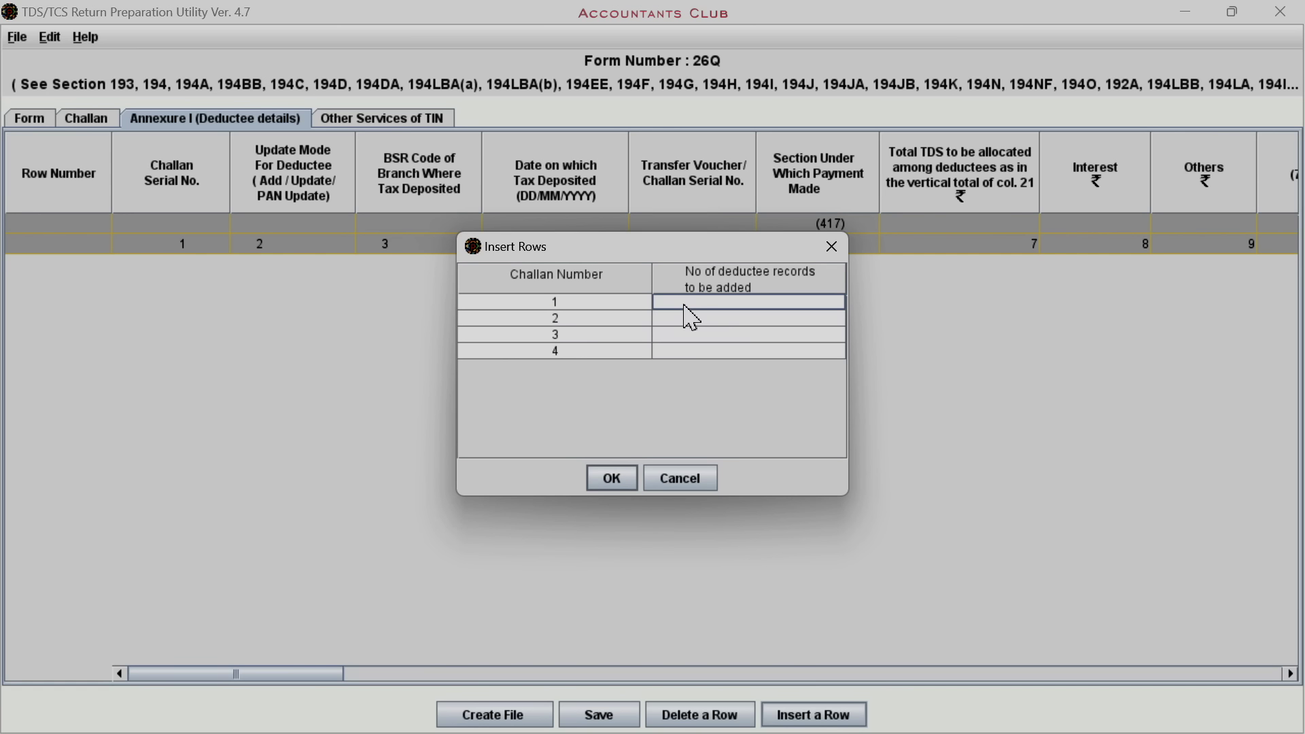
type("1")
left_click(680, 317)
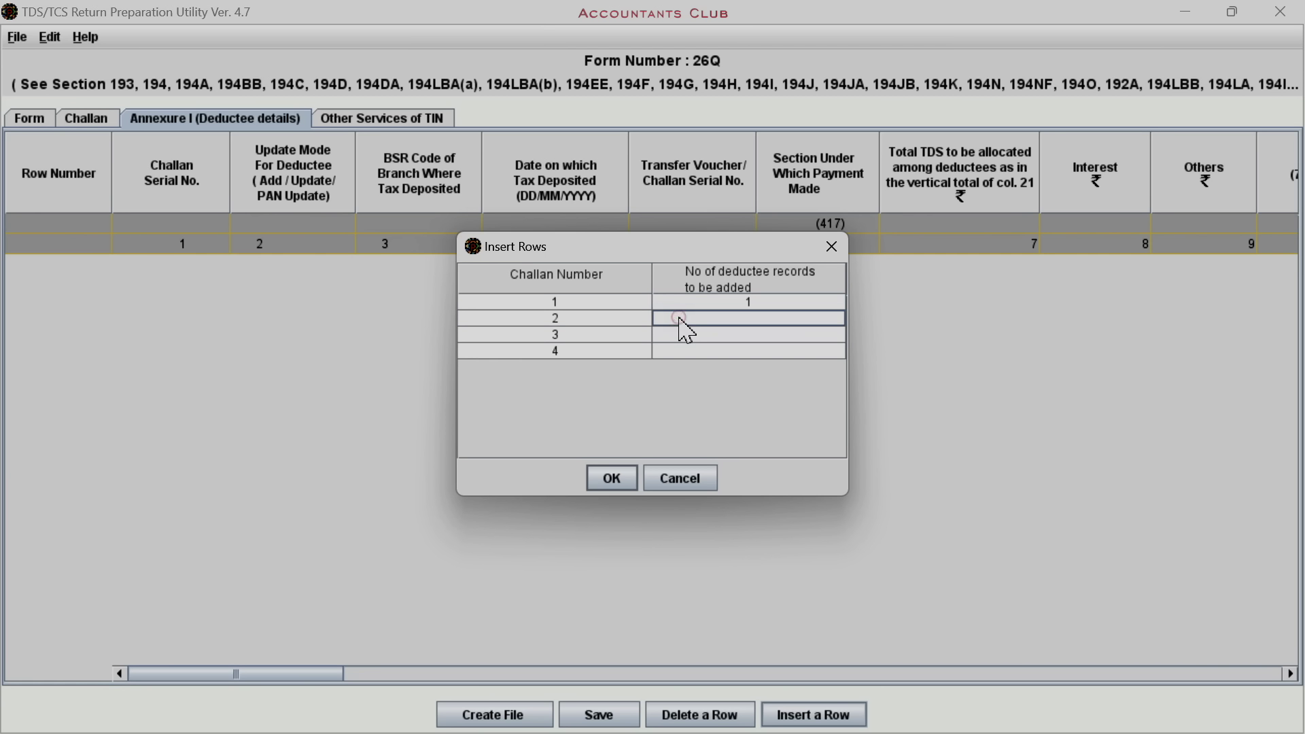
type("1")
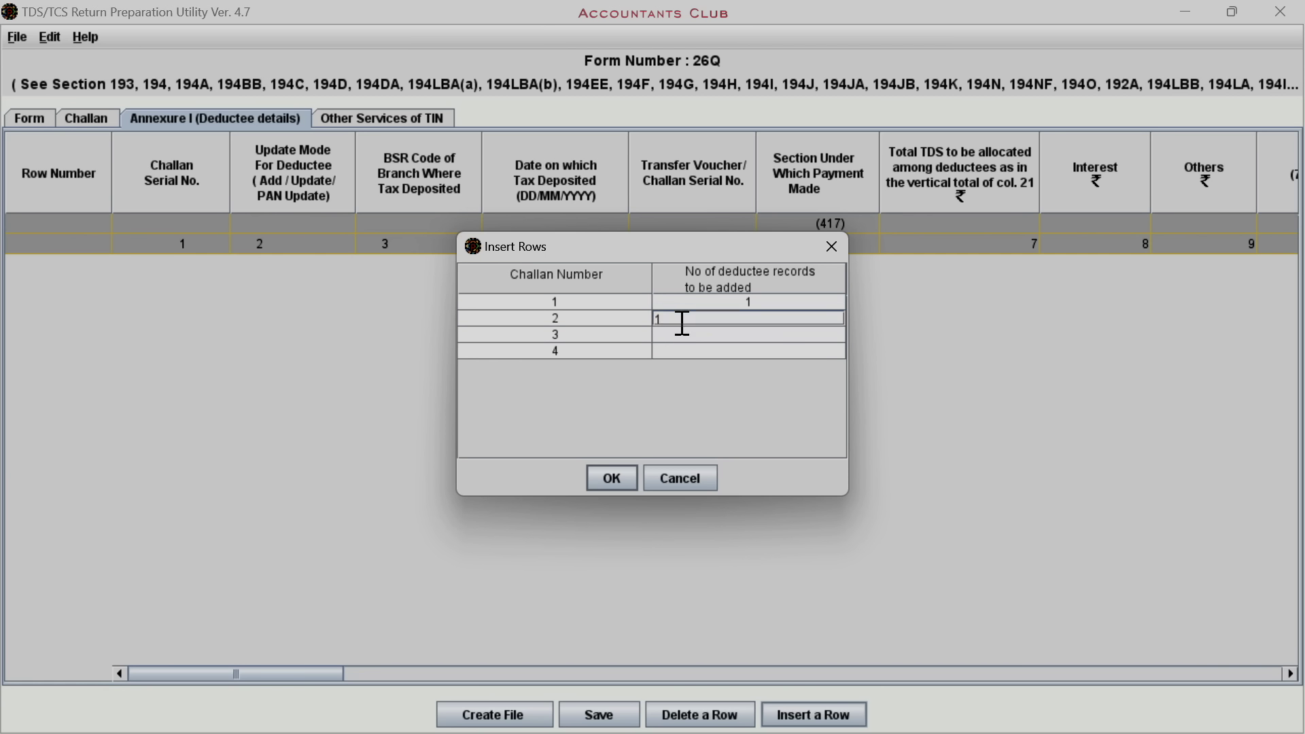
left_click(687, 335)
type("1")
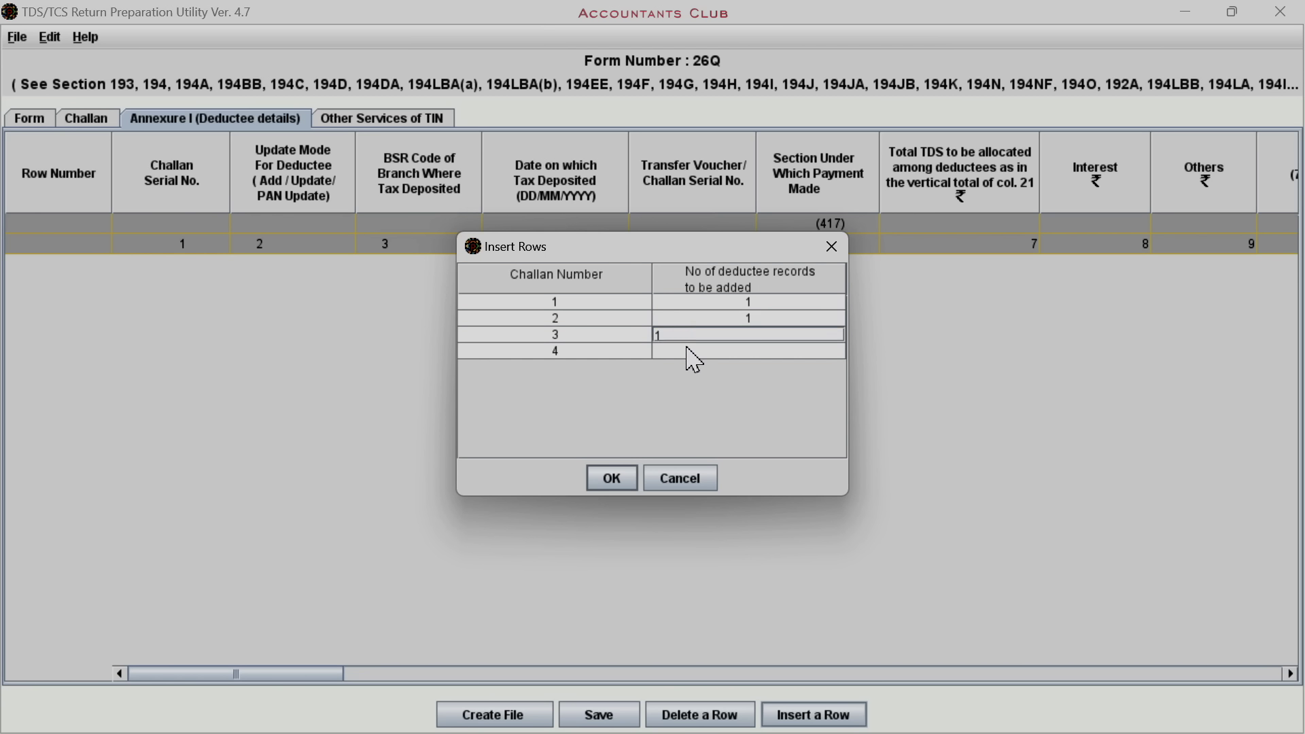
left_click(685, 350)
type("2")
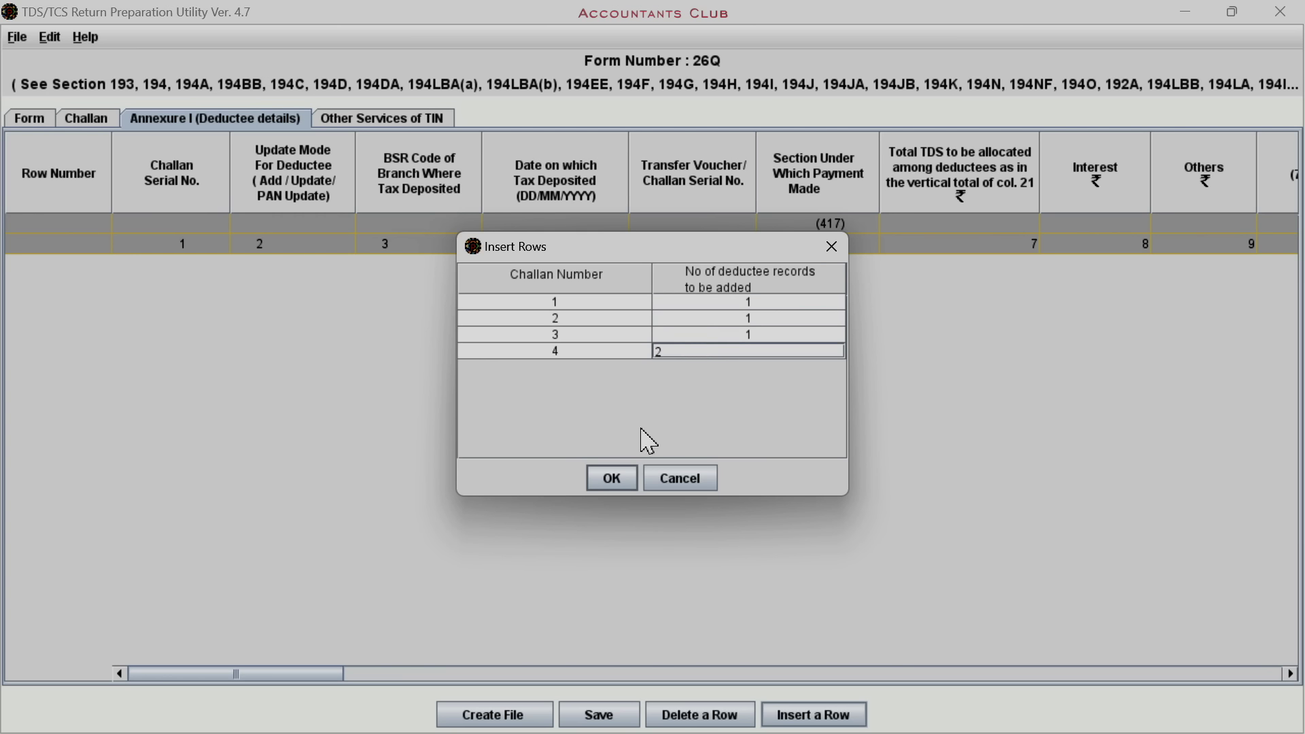
Insert the five deductee rows and set section 4IB for rows 1–3
left_click(614, 480)
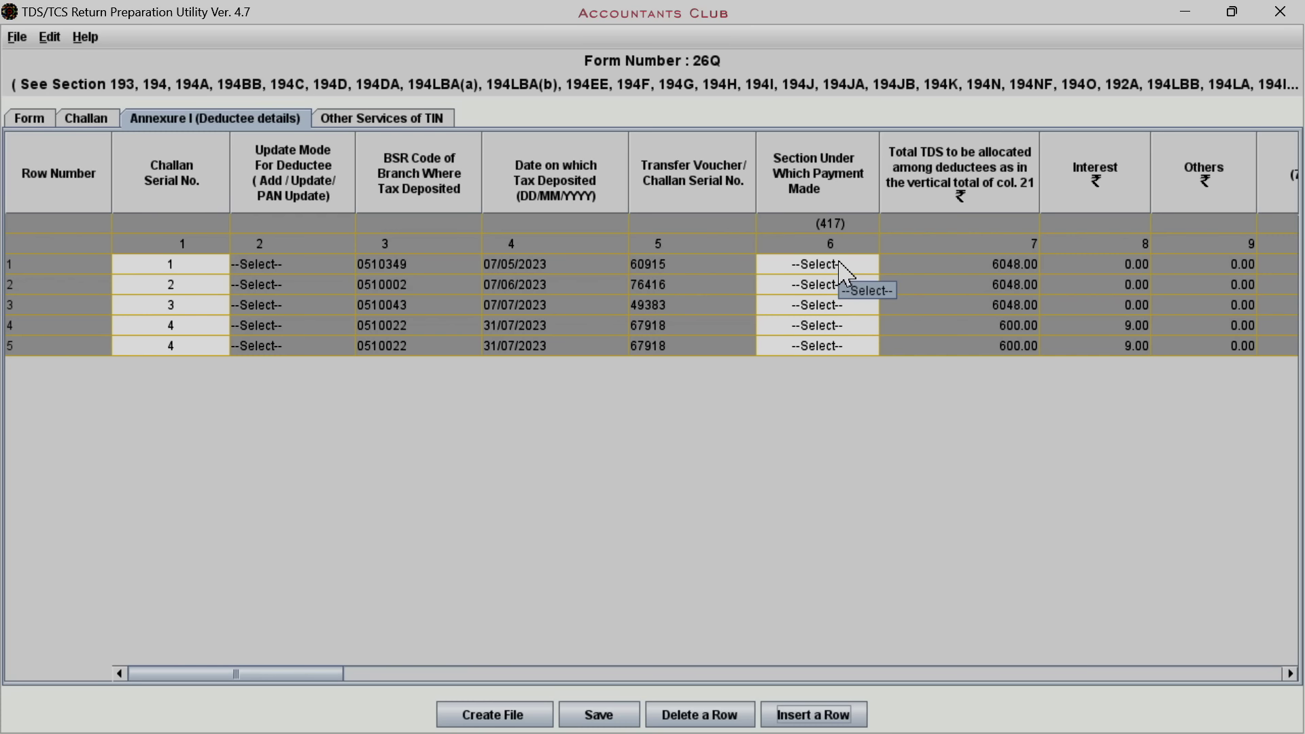
left_click(840, 264)
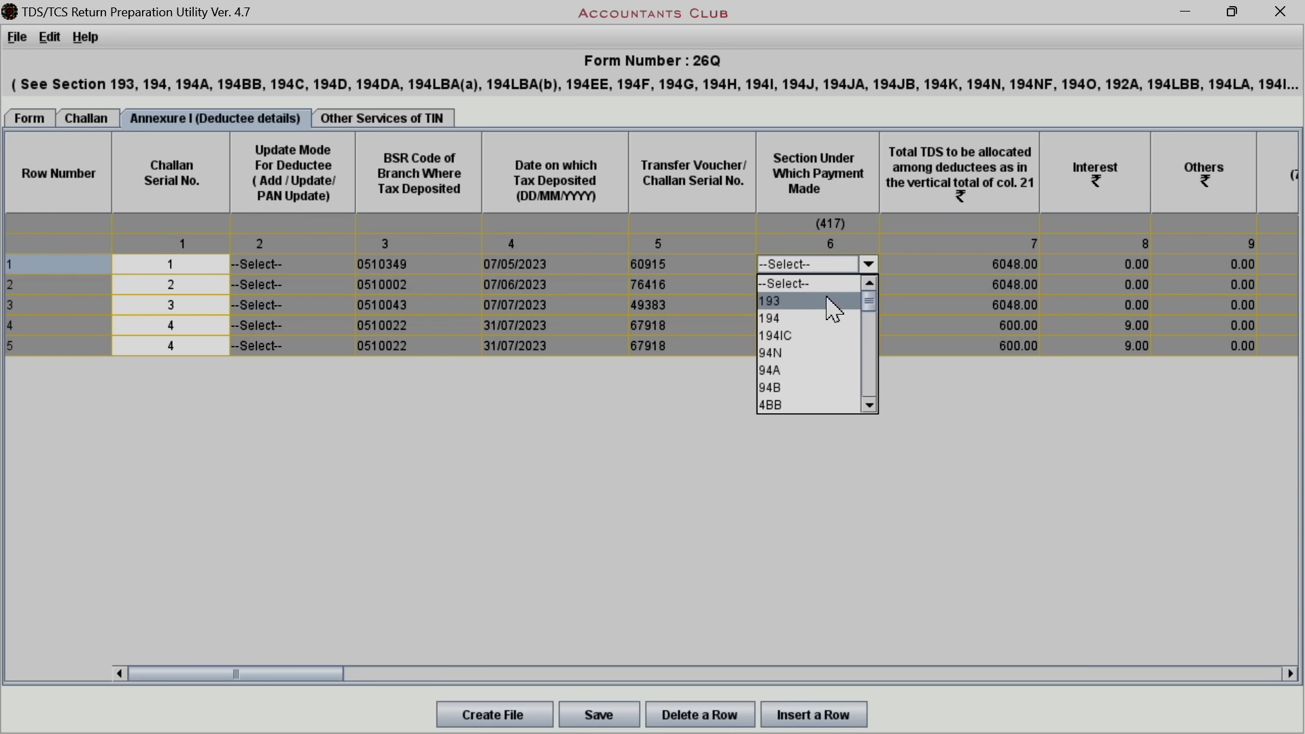
left_click(873, 363)
left_click_drag(875, 362, 887, 342)
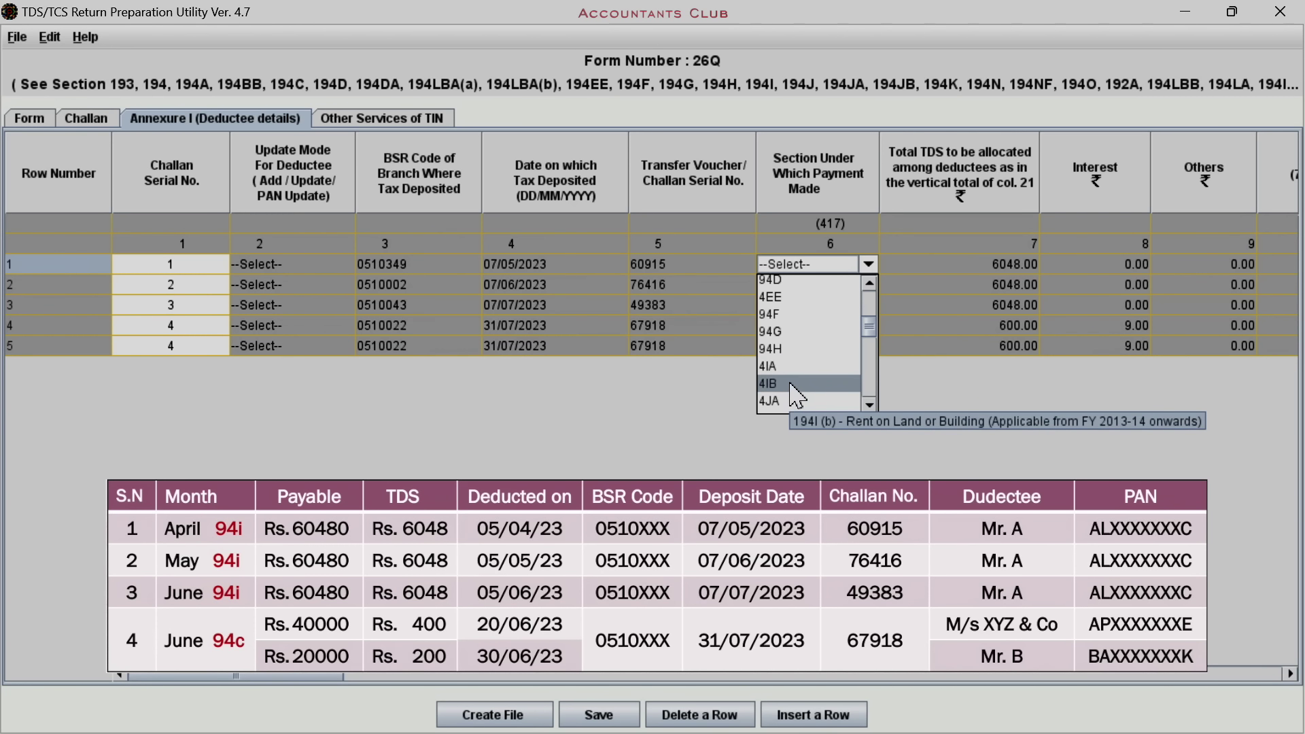
left_click(792, 385)
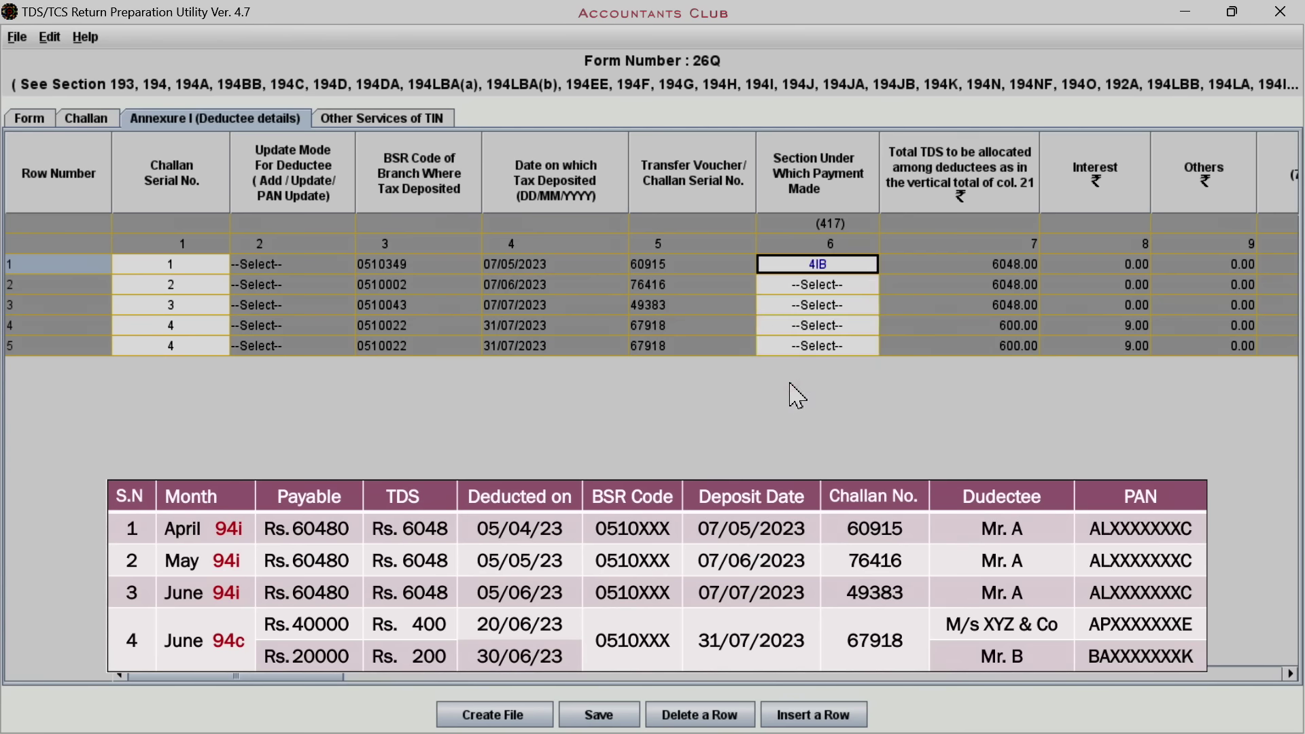
left_click(836, 285)
left_click_drag(869, 316, 872, 354)
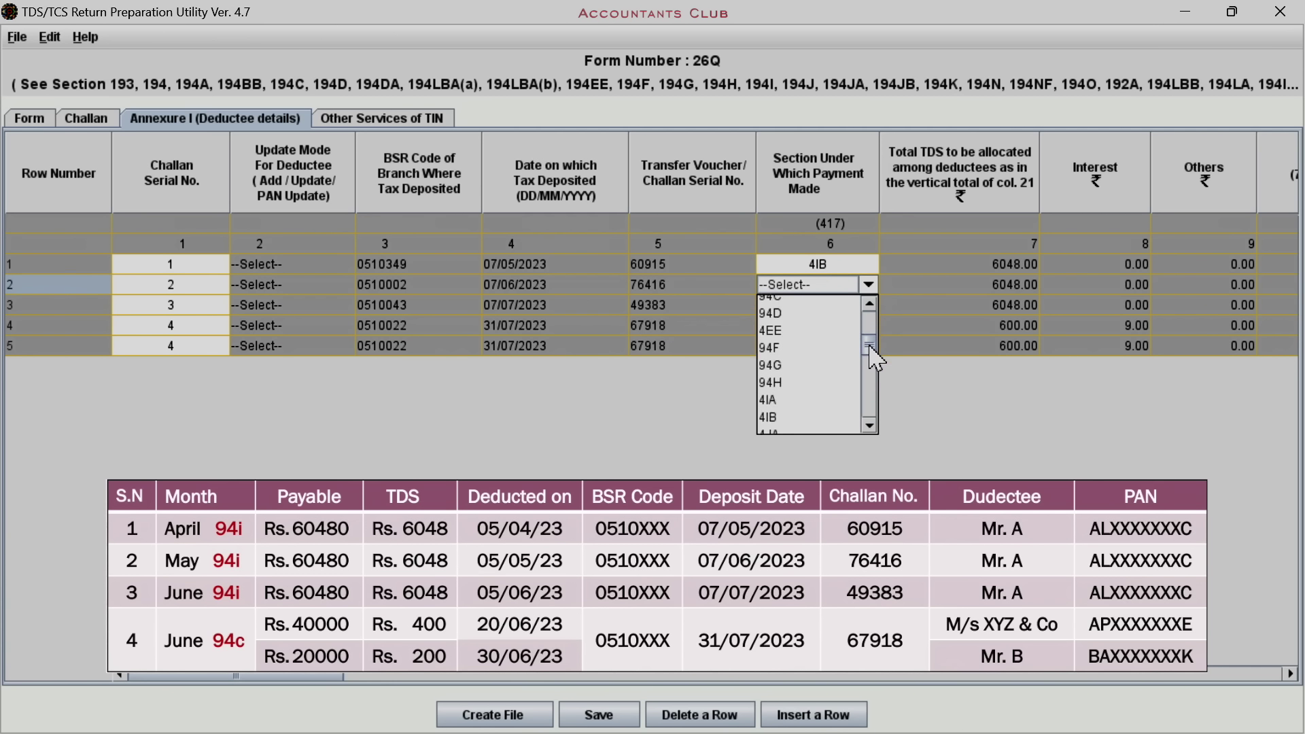
left_click(775, 418)
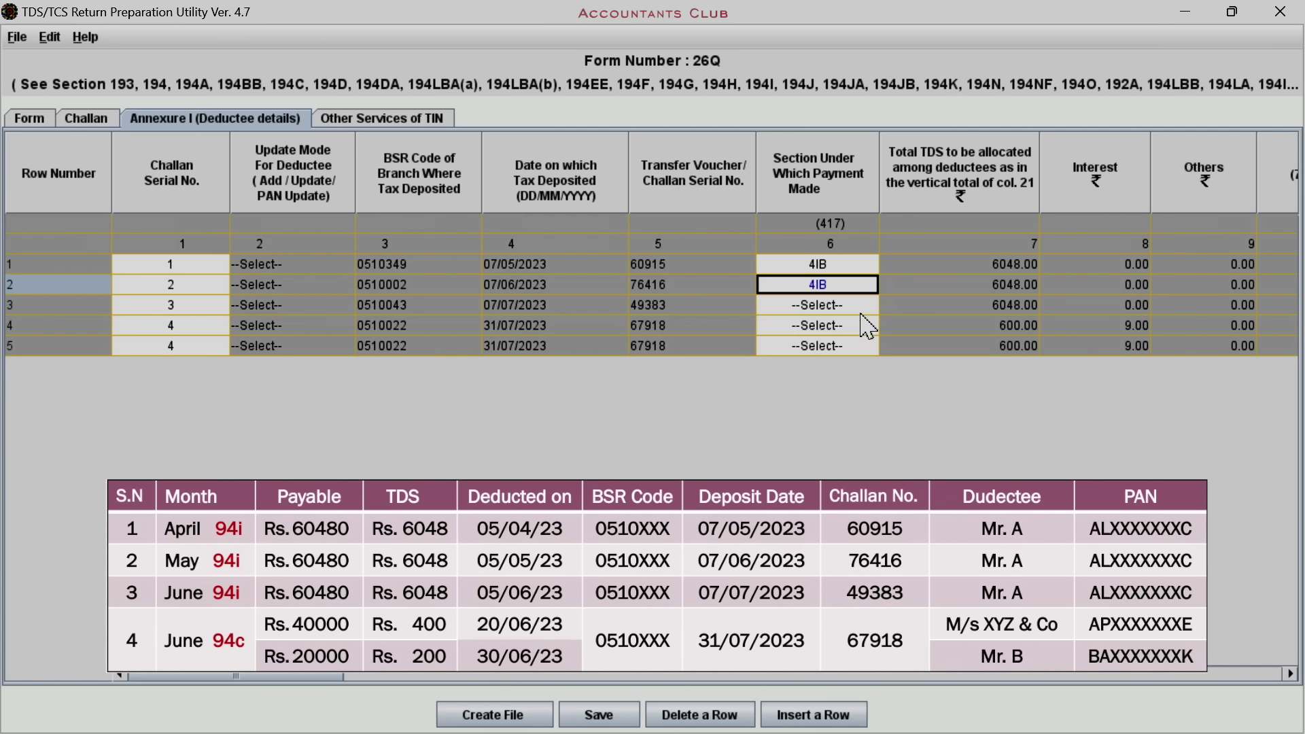
left_click(844, 305)
left_click_drag(870, 335, 870, 367)
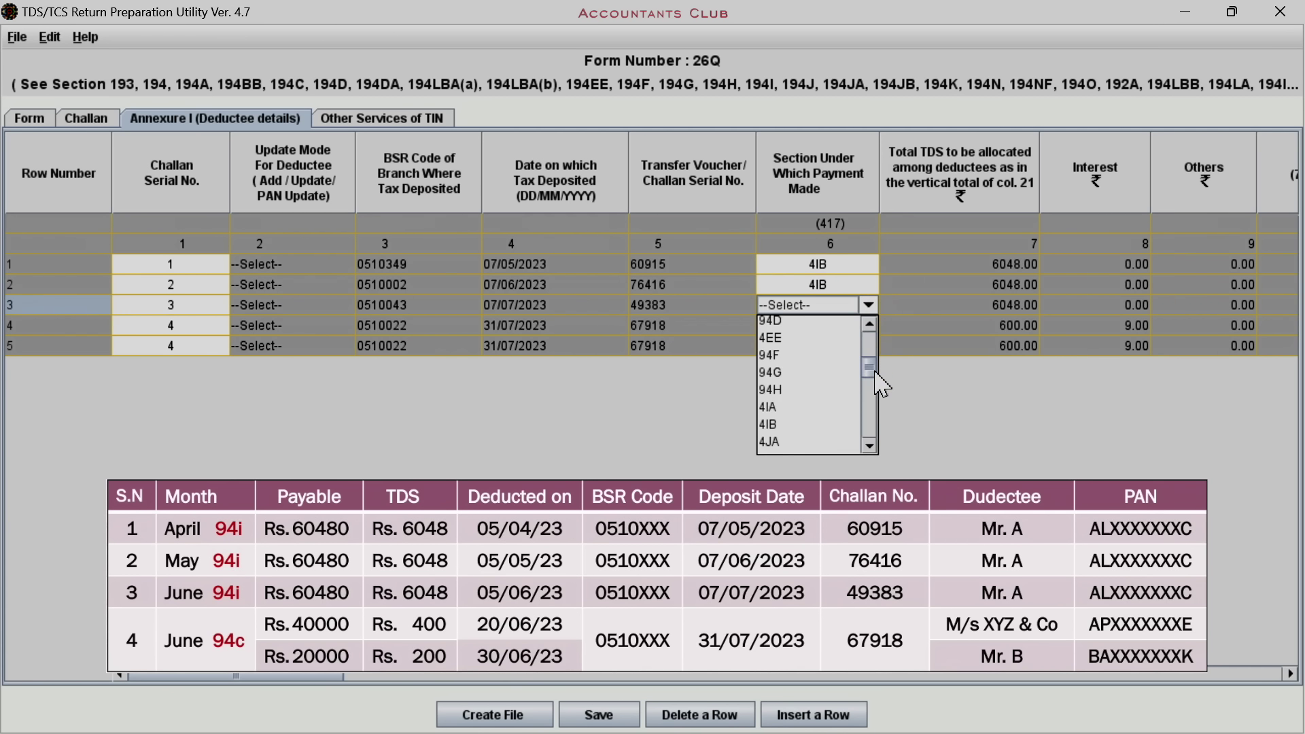
left_click(797, 427)
Set section 94C for deductee rows 4 and 5
left_click(869, 327)
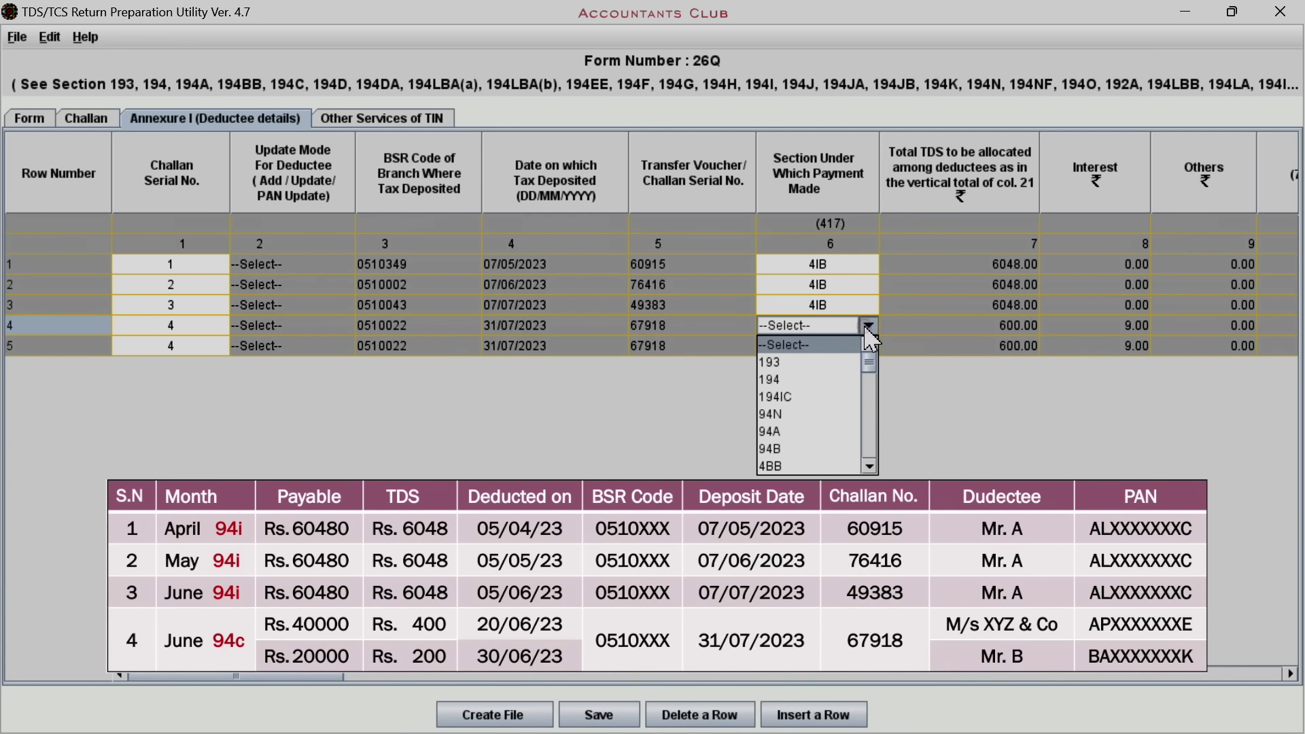
left_click_drag(874, 370, 875, 379)
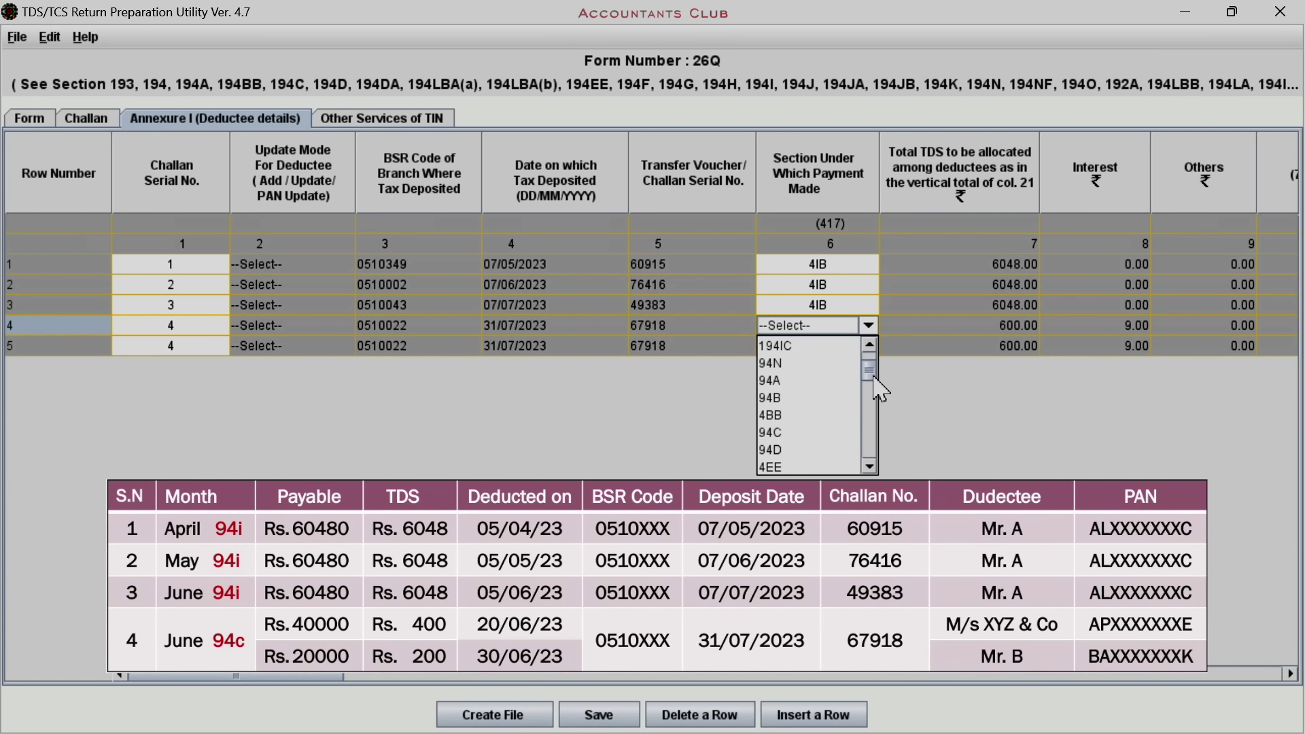
left_click(794, 433)
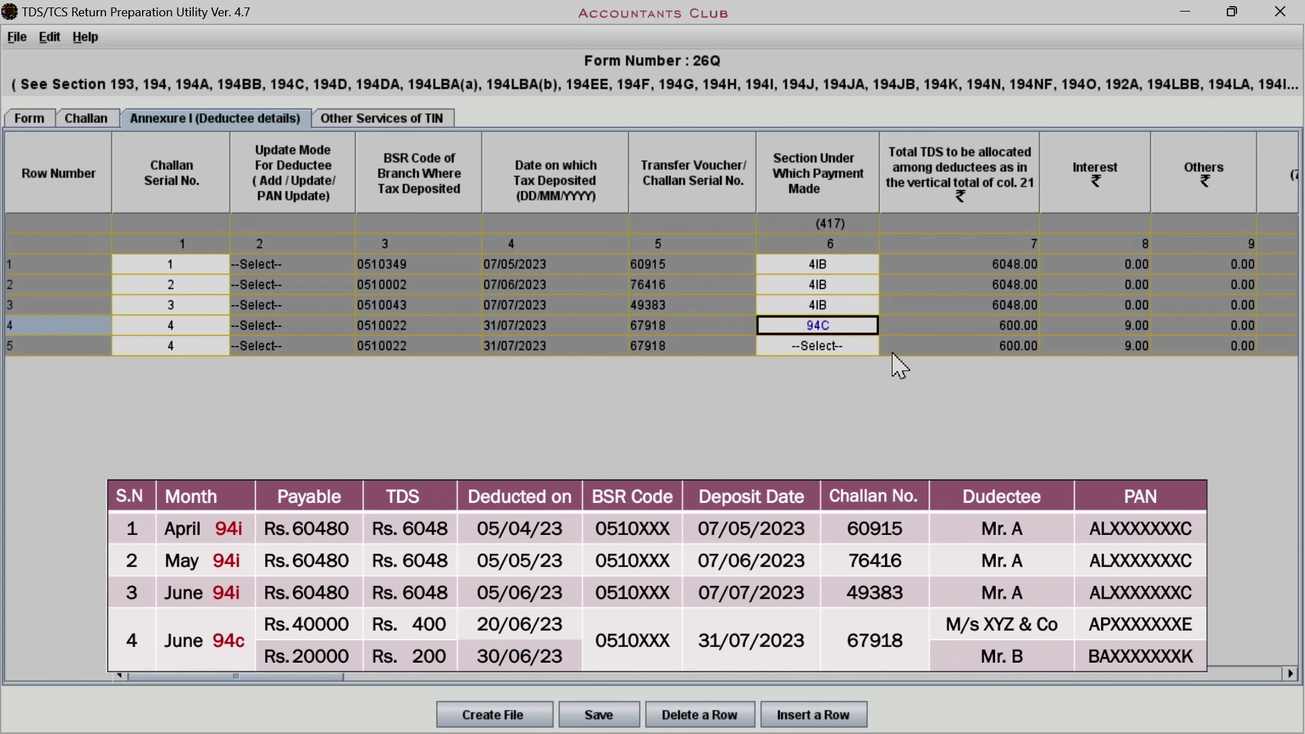
left_click(868, 346)
left_click_drag(871, 381, 877, 398)
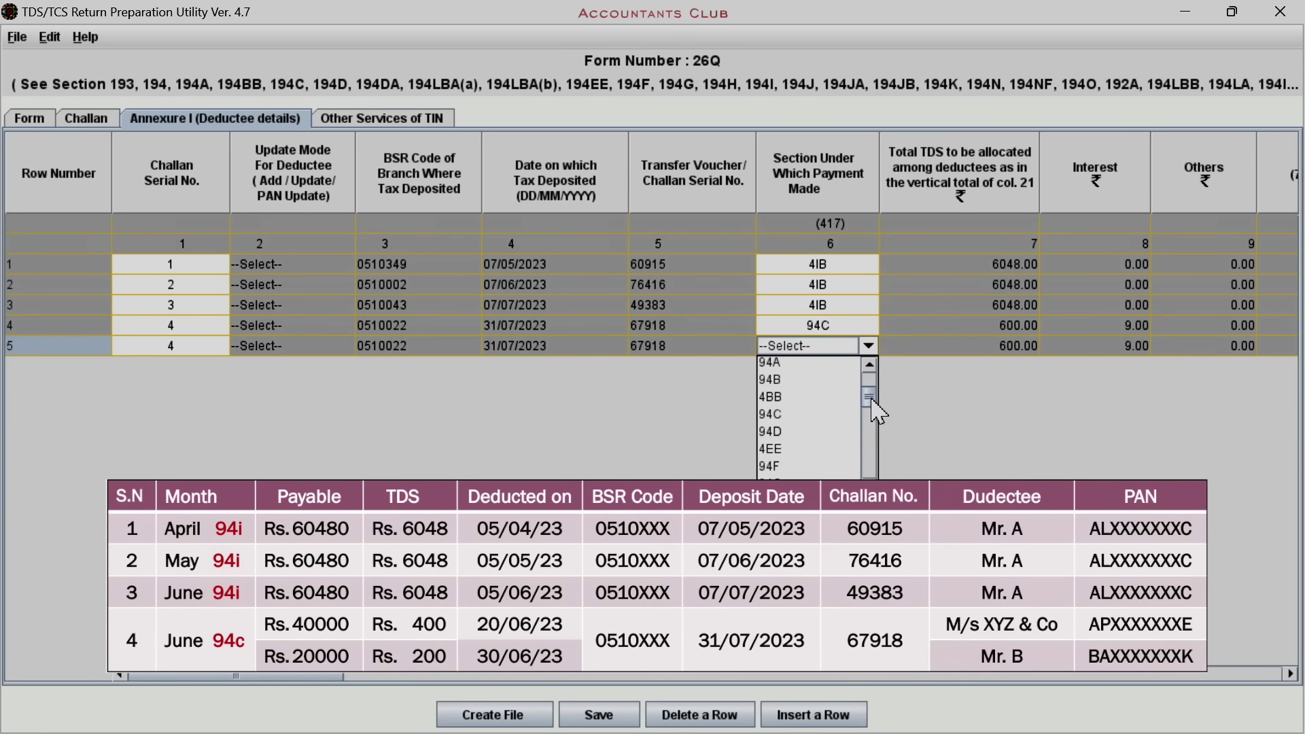
left_click(806, 416)
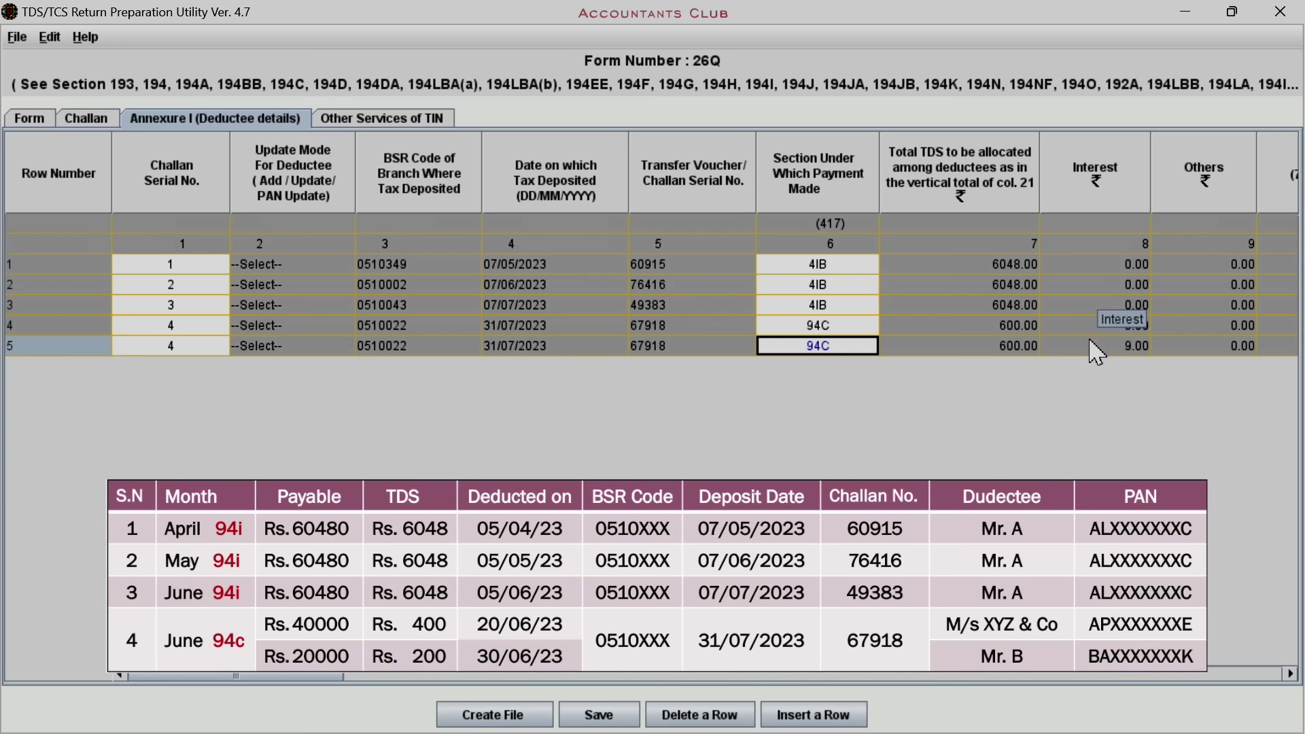
left_click_drag(331, 677, 405, 688)
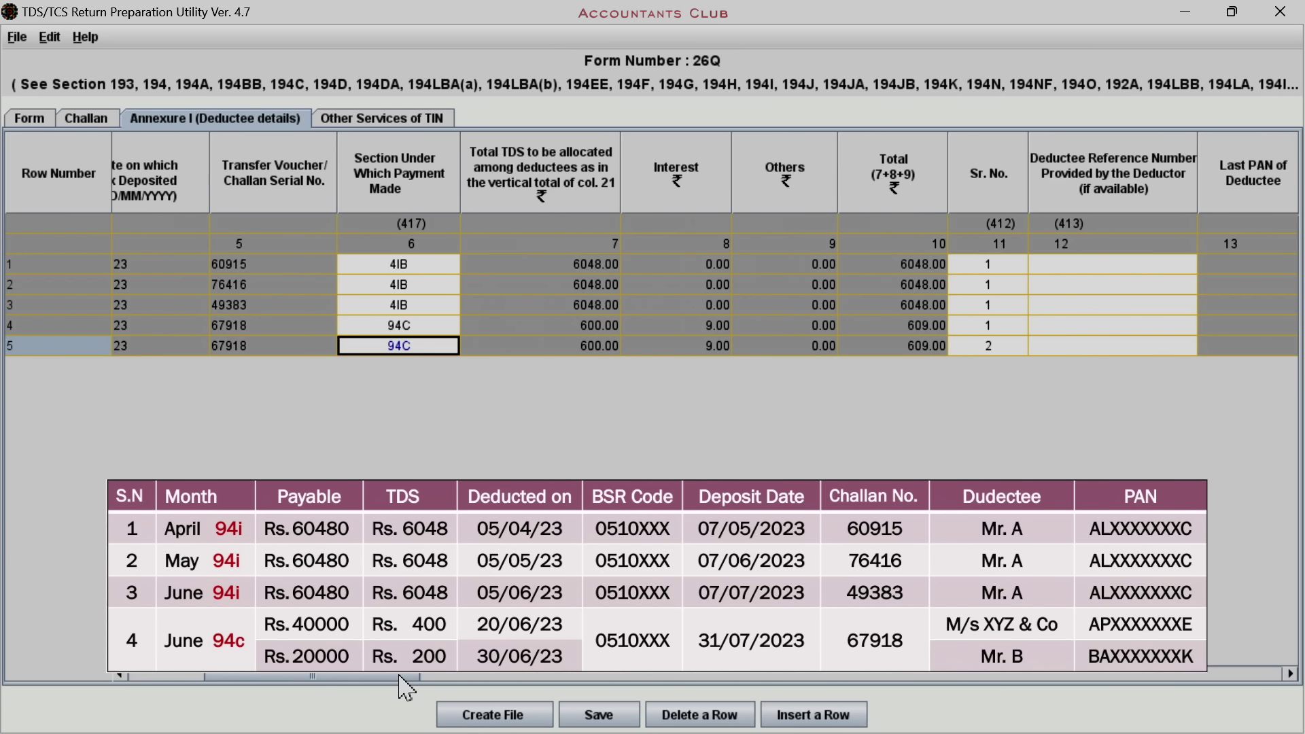
Enter the deductee PAN and name for rows 1 and 2
left_click_drag(400, 677, 540, 683)
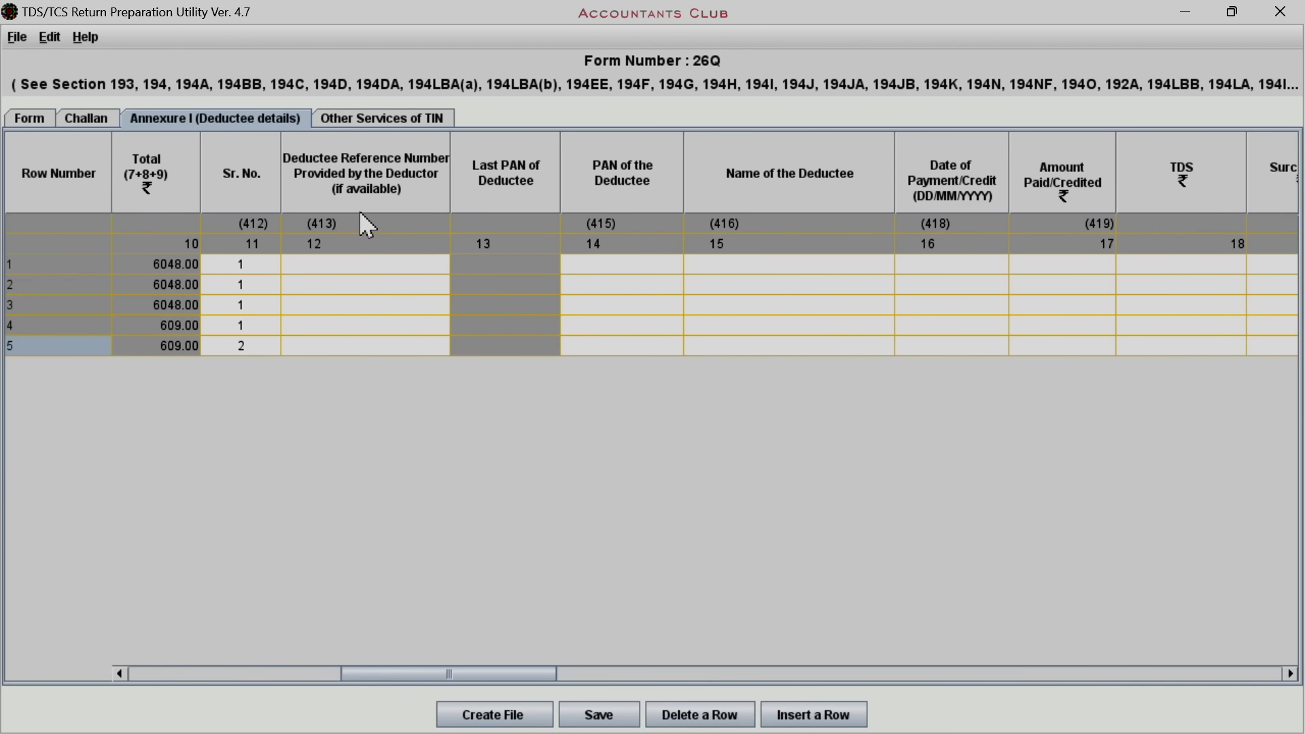
left_click(356, 265)
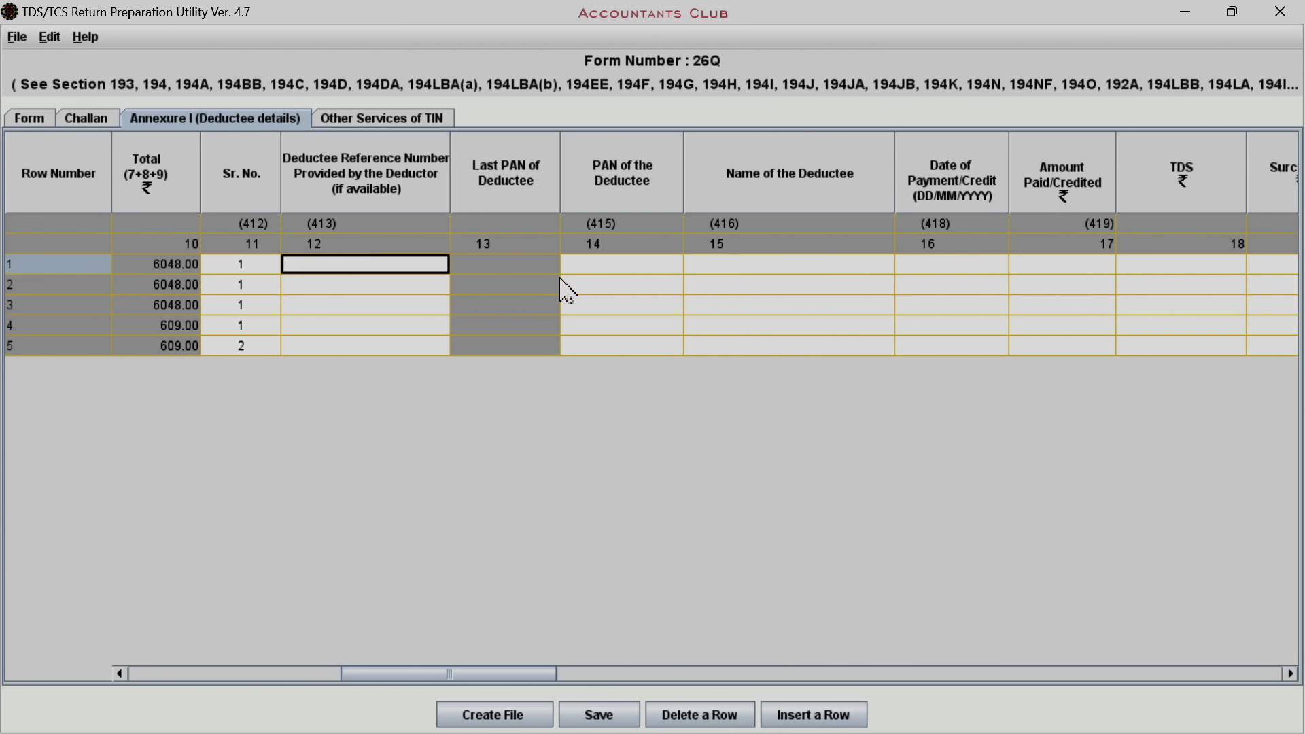
left_click(602, 271)
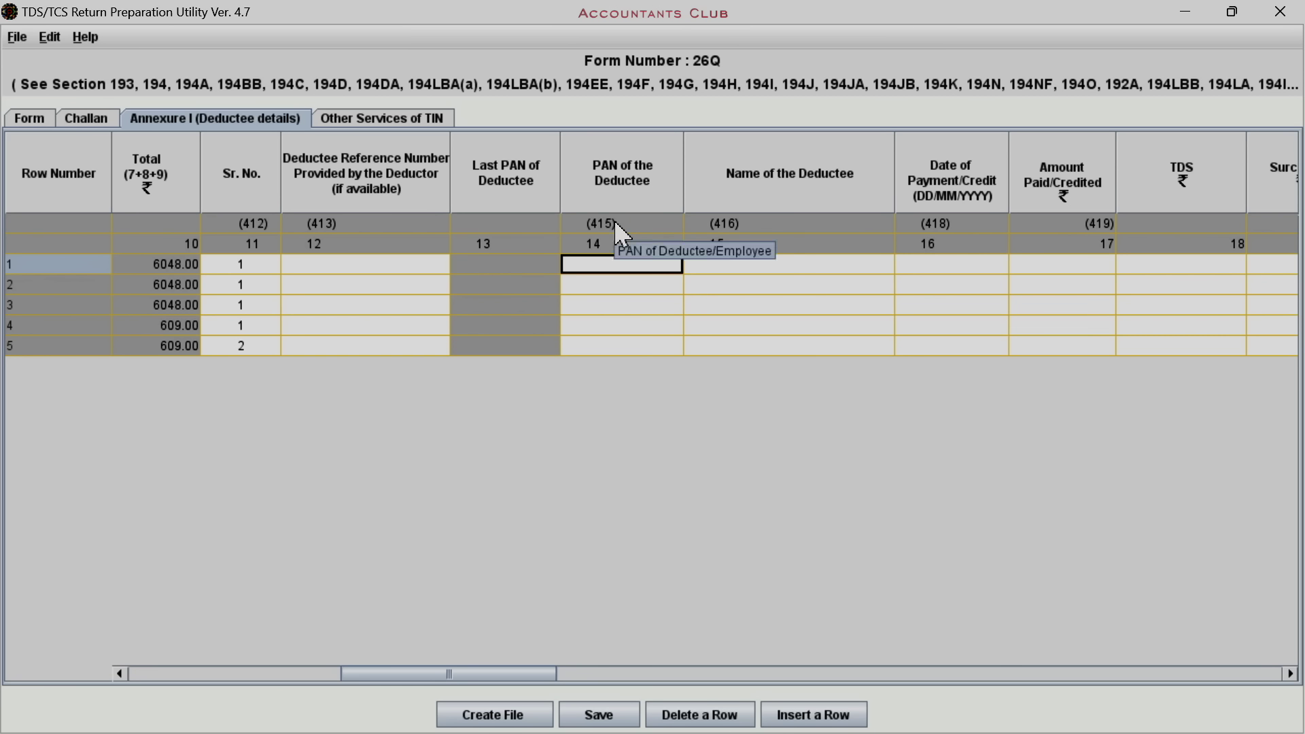
type("ALXXXXXXXC")
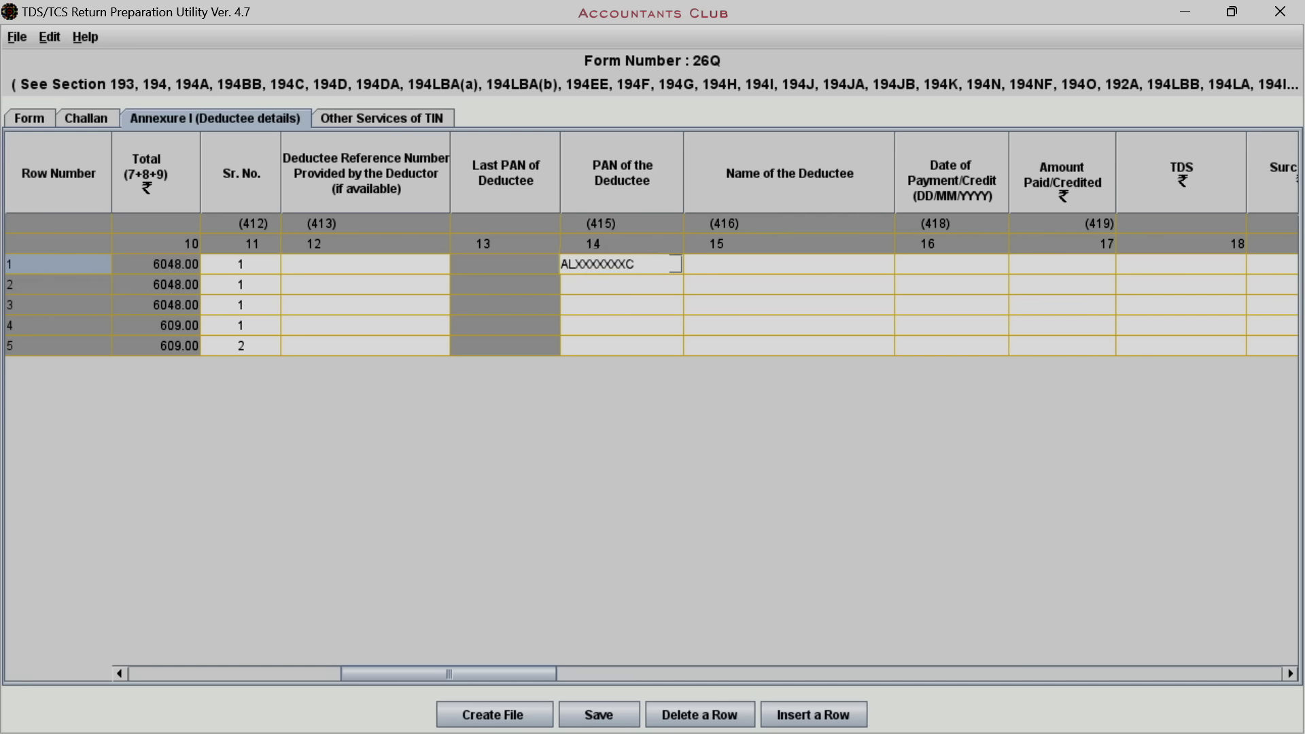
key("Tab")
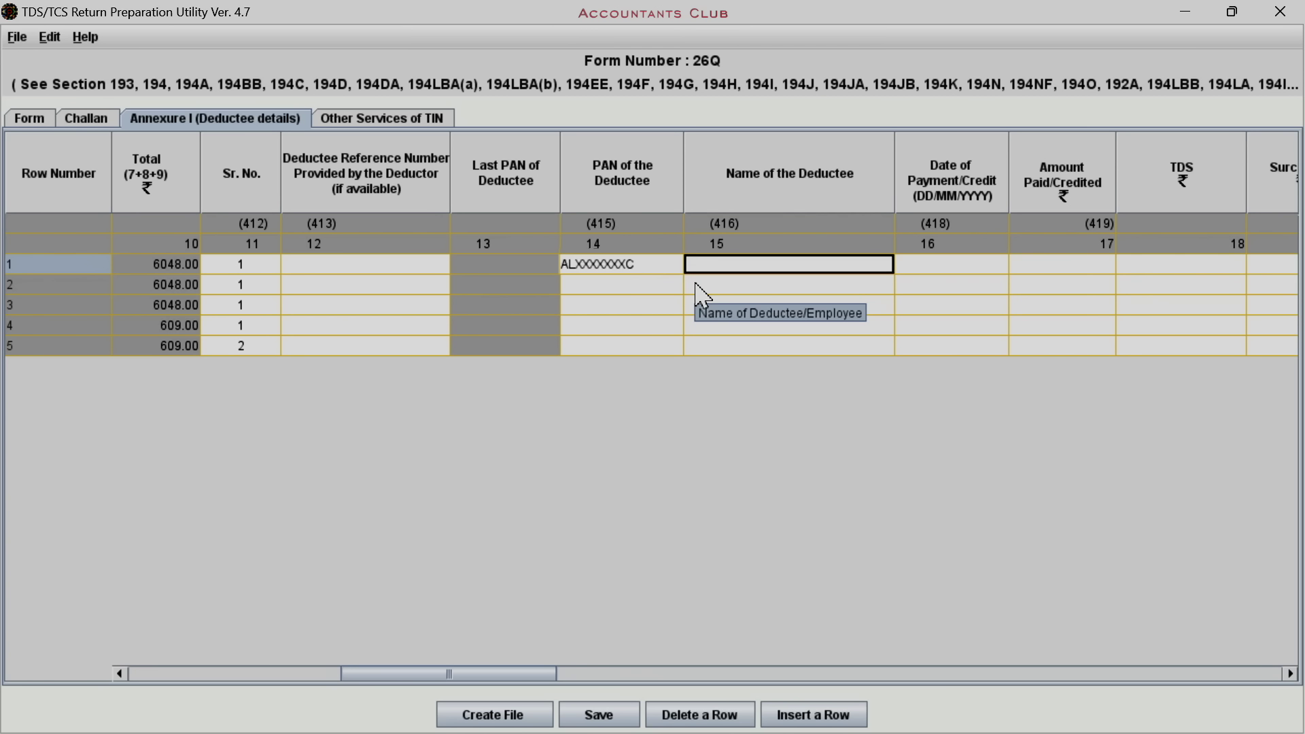
type("MR. A")
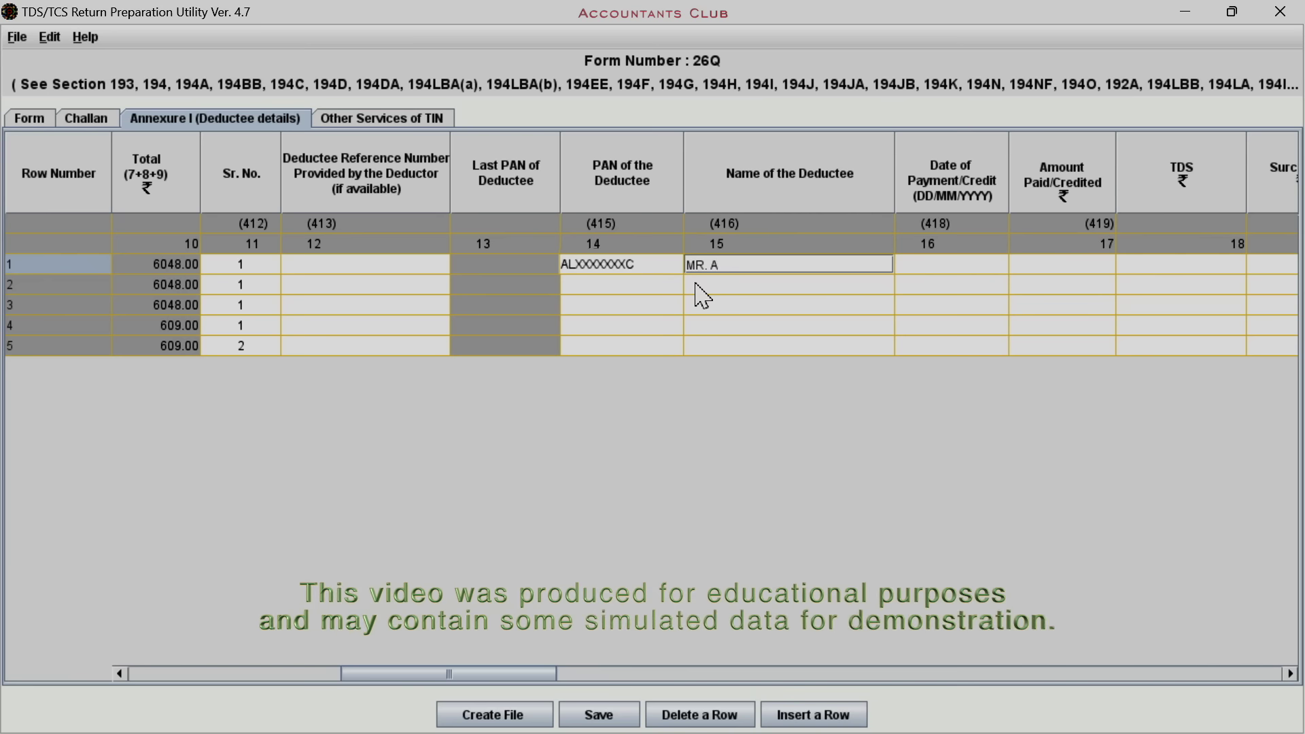
left_click(656, 285)
type("ALXXXXXX")
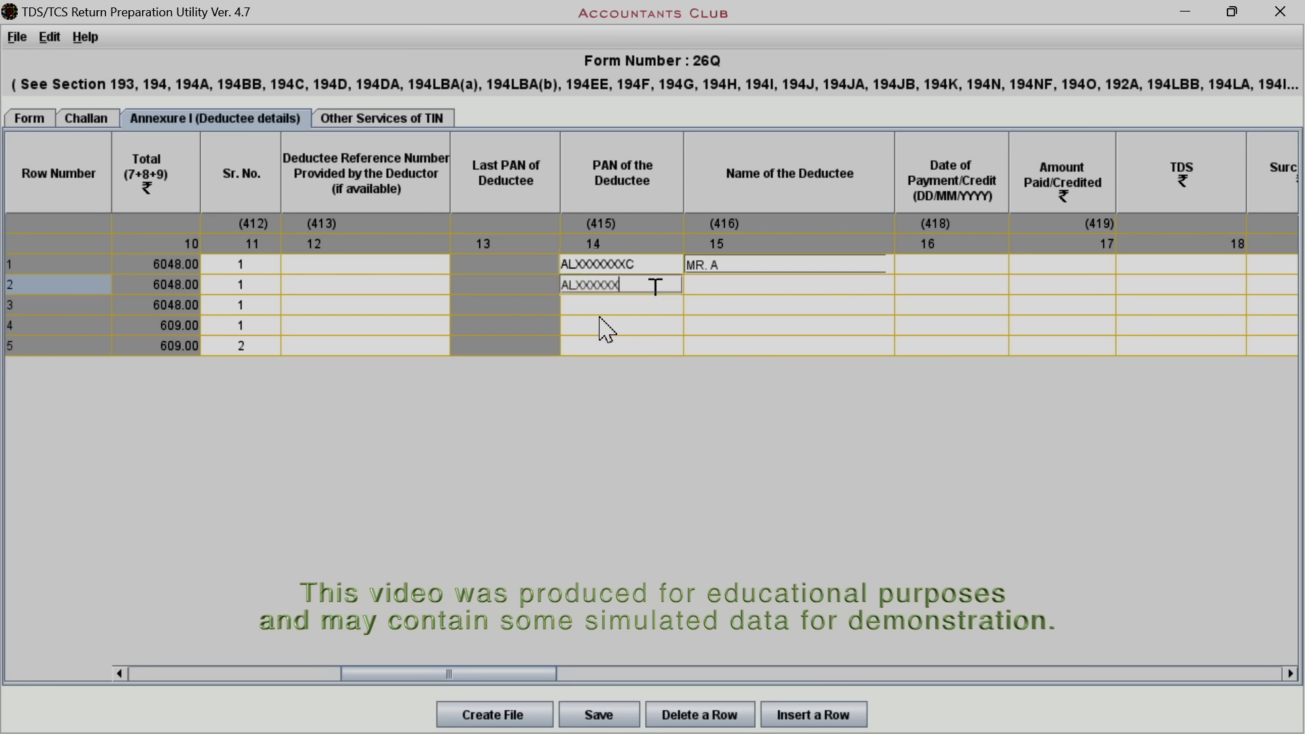
type("XC")
key("Tab")
type("MR")
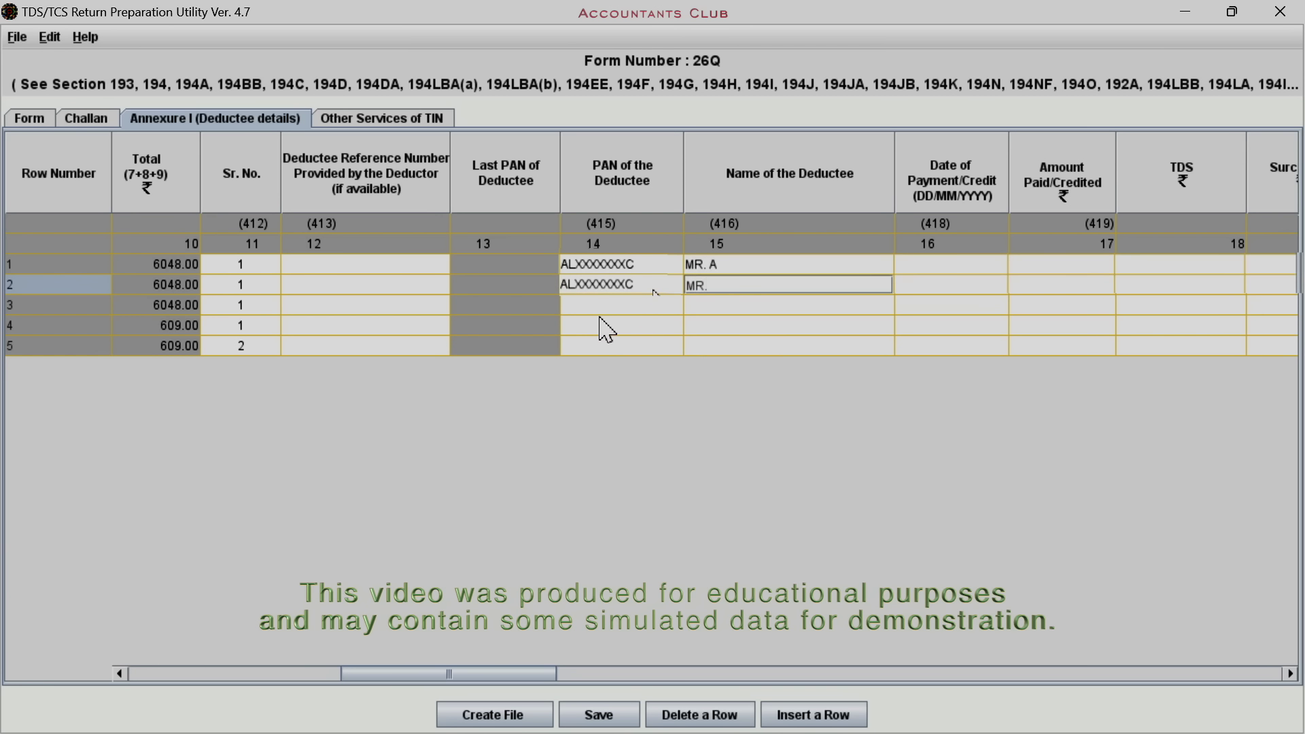
Enter the deductee PAN and name for rows 3, 4 and 5
left_click(601, 314)
type("ALXXXXXXXC")
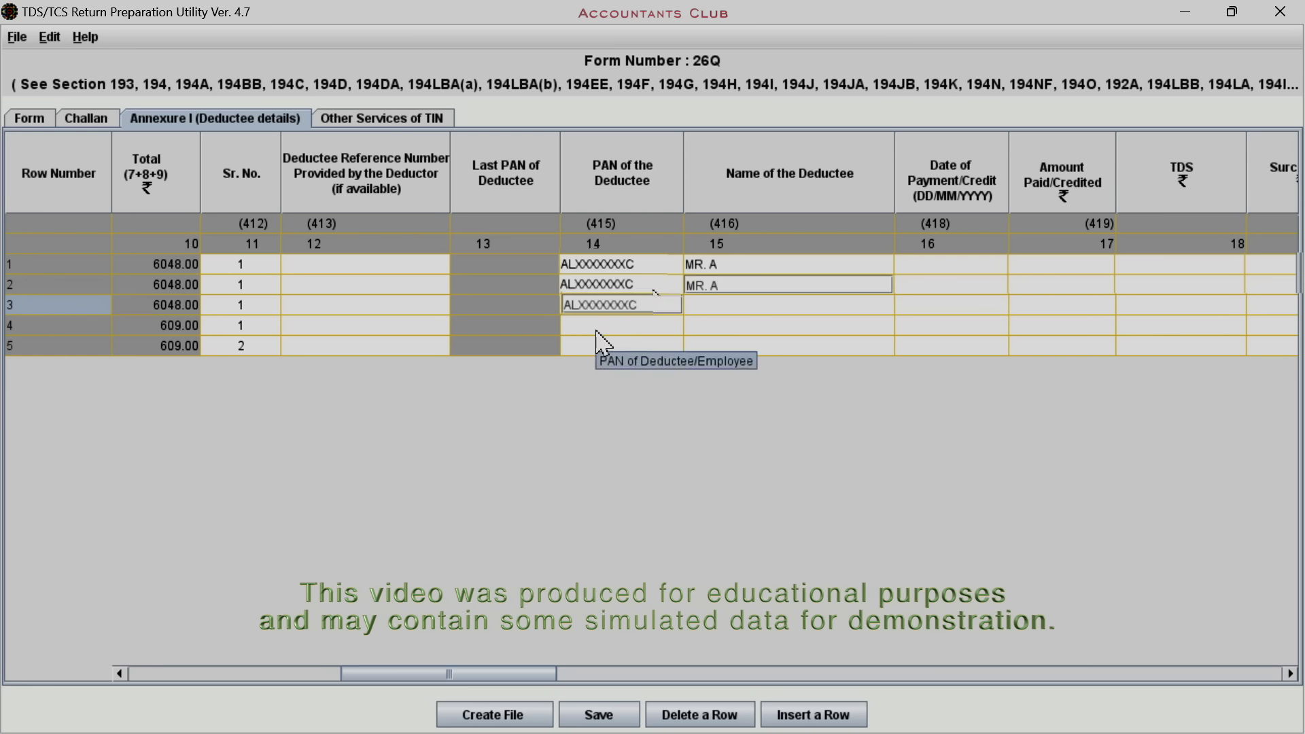
key("Tab")
type("MR. A")
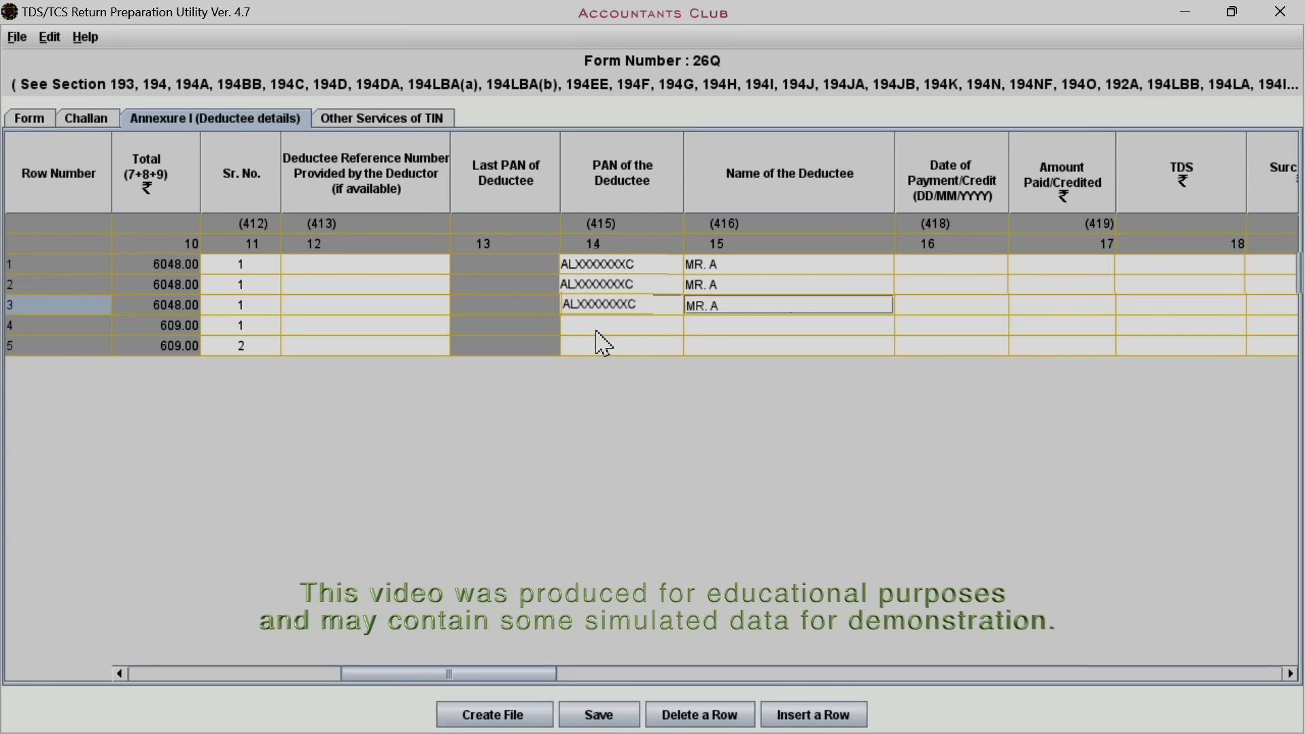
left_click(598, 329)
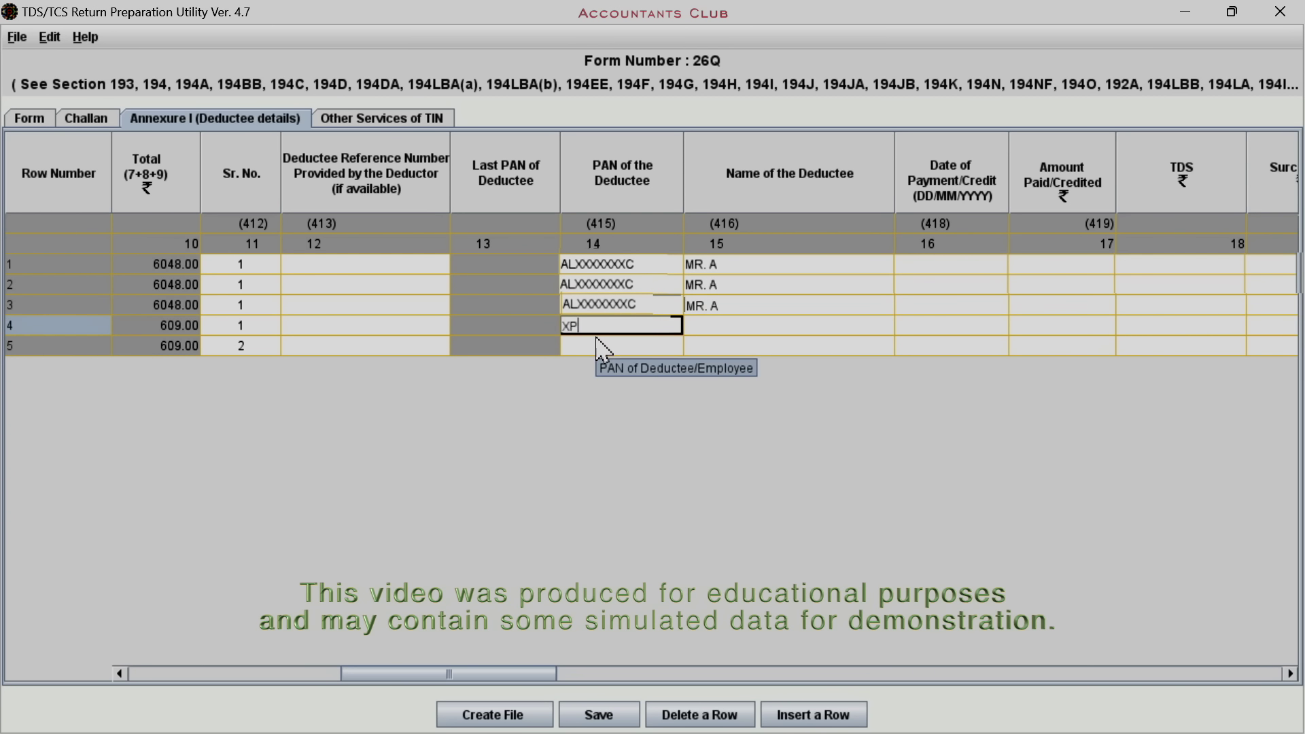
type("XXXXXXX")
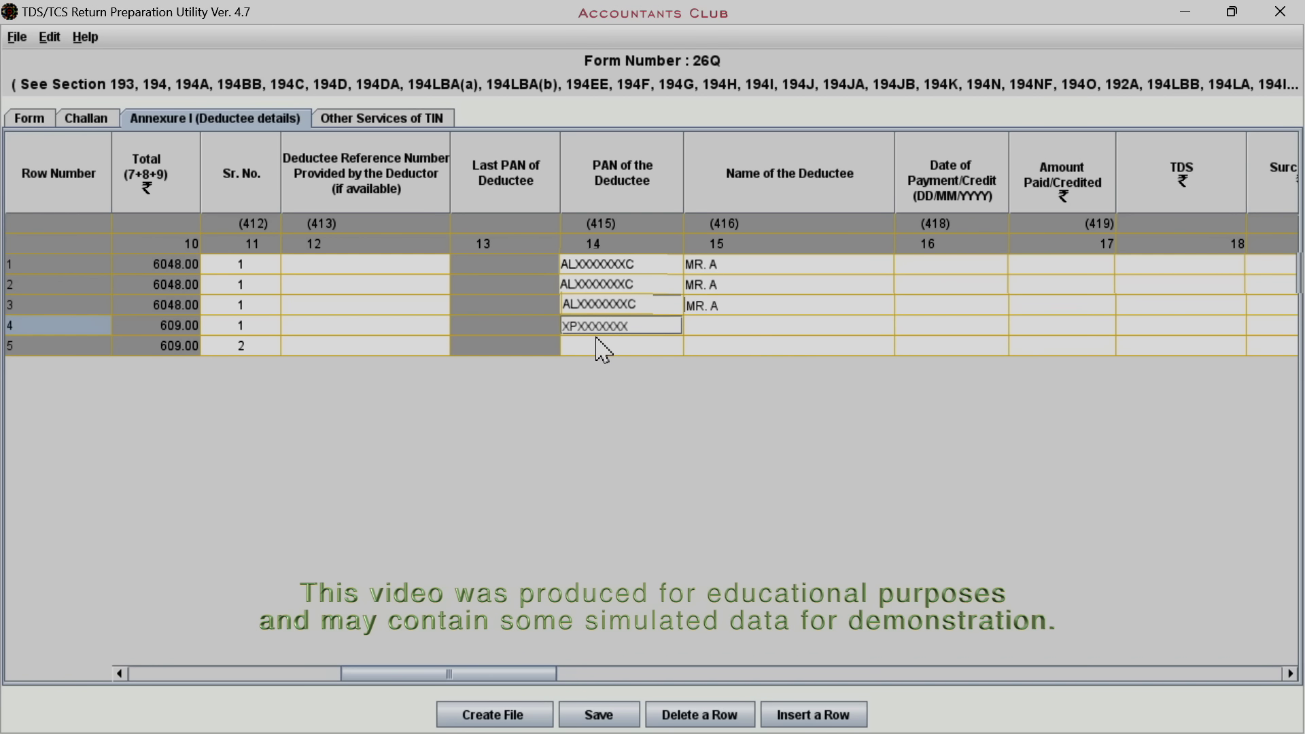
type("E")
key("Tab")
type("M/s ")
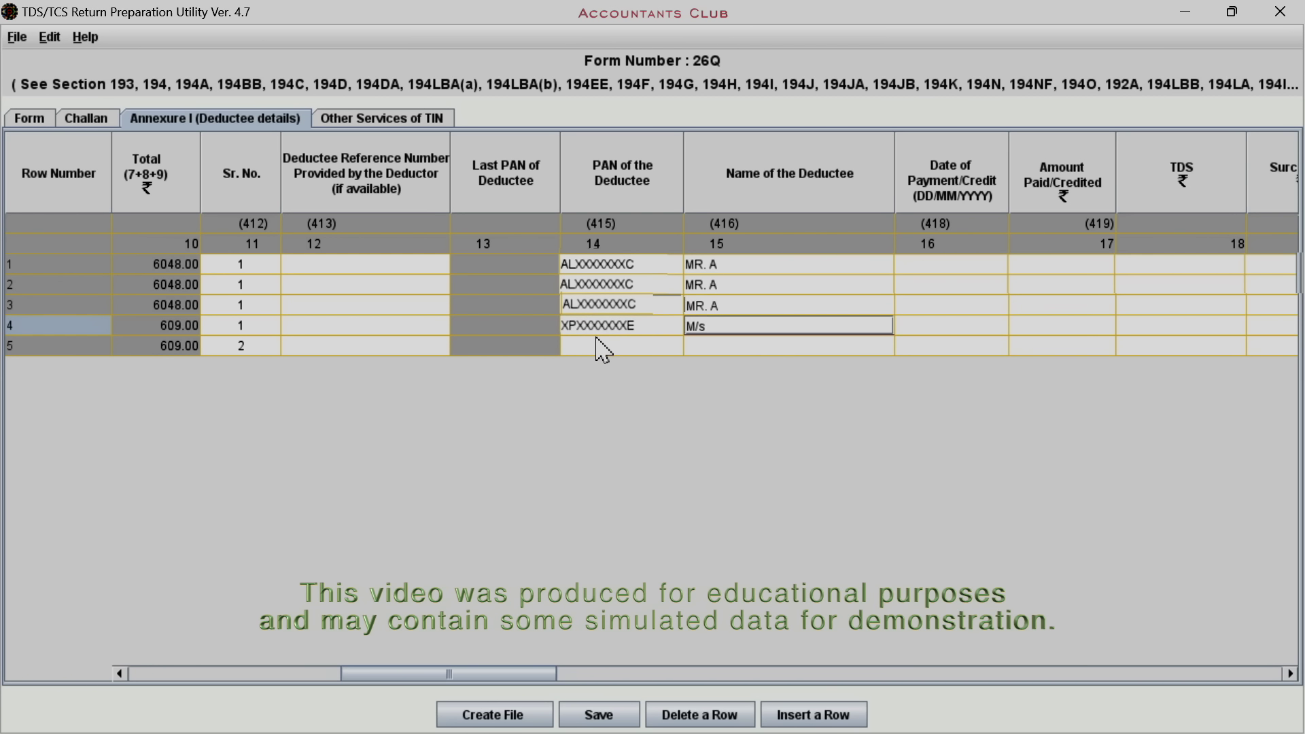
type("ZYZ & Co")
left_click(603, 350)
type("BAXXXXX")
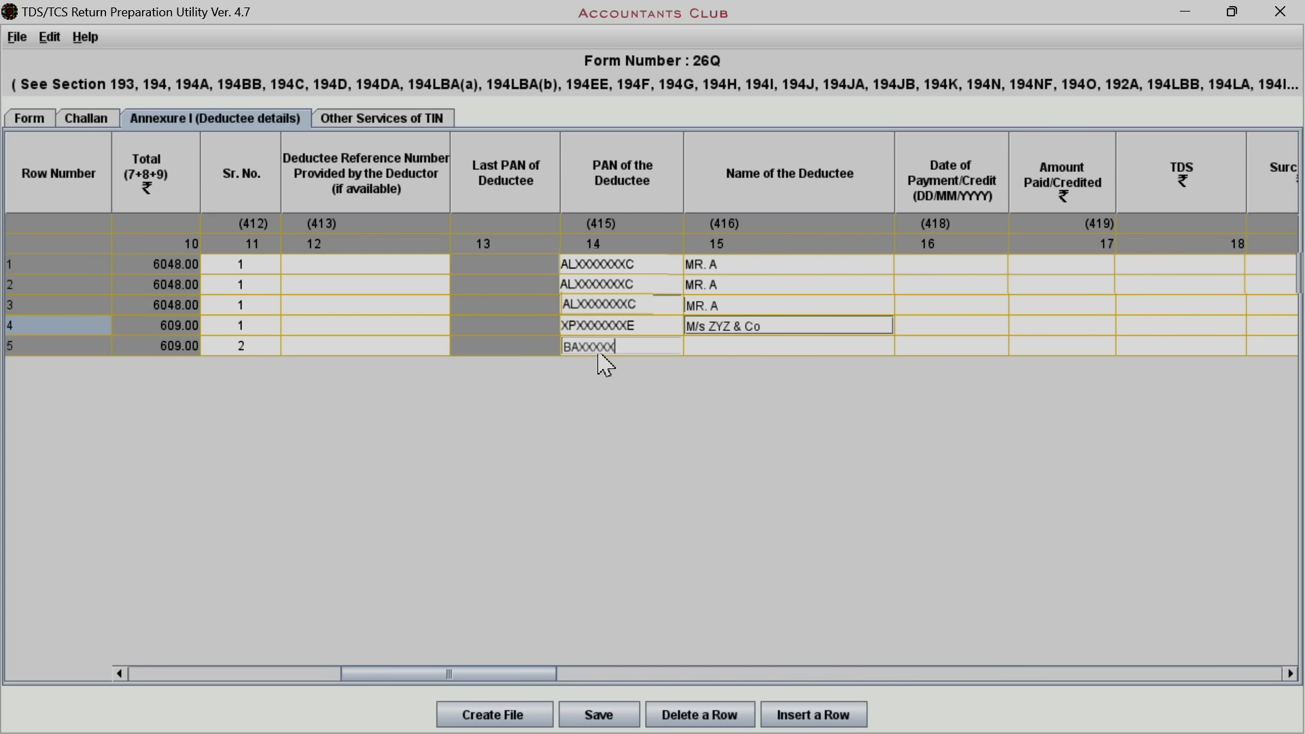
type("XXK")
key("Tab")
type("MR. ")
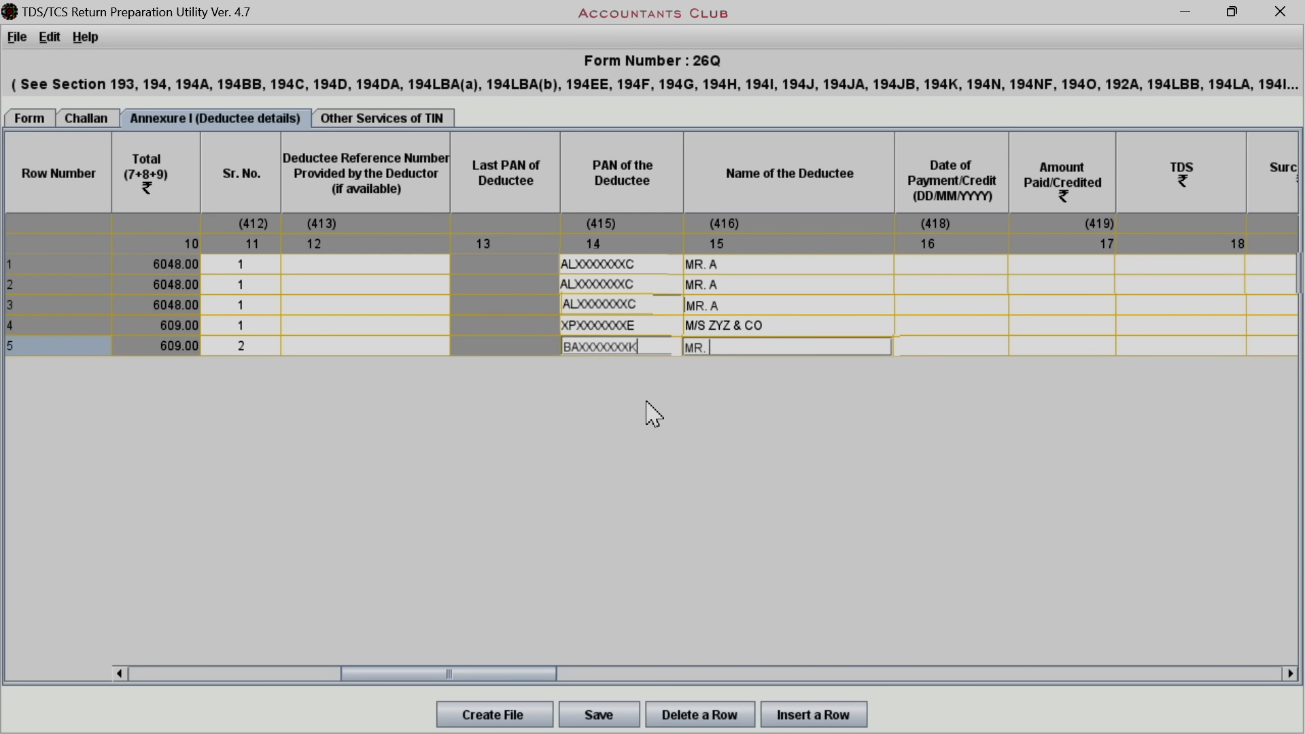
type("B")
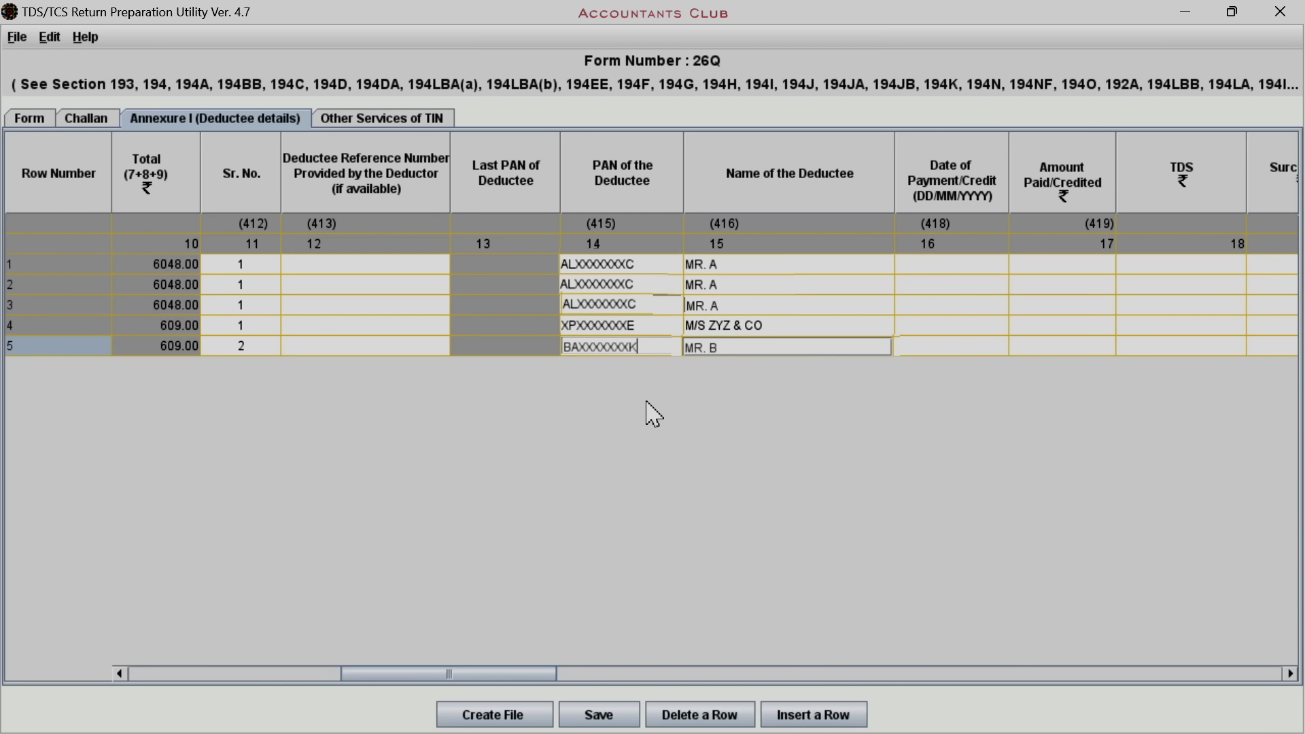
left_click(929, 264)
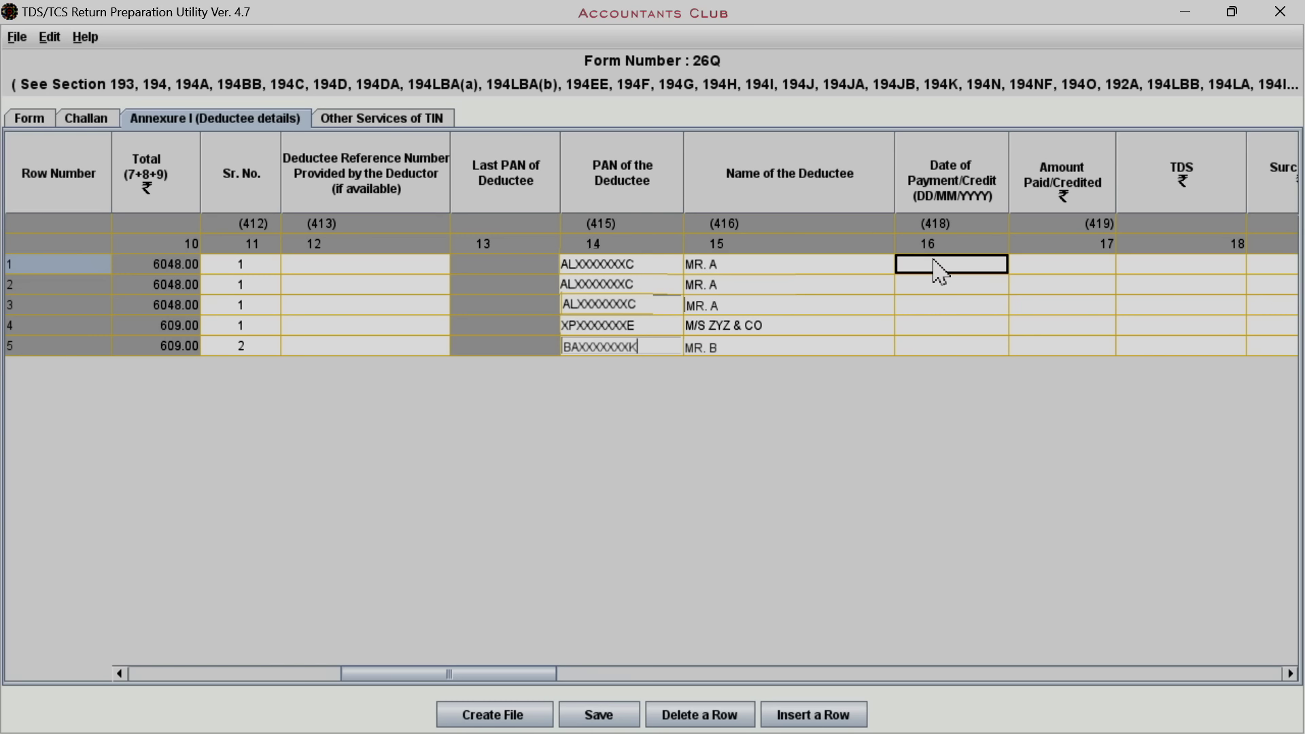
Enter row 1's payment date 05/04/2023, amount paid 60480 and TDS 6048
type("05")
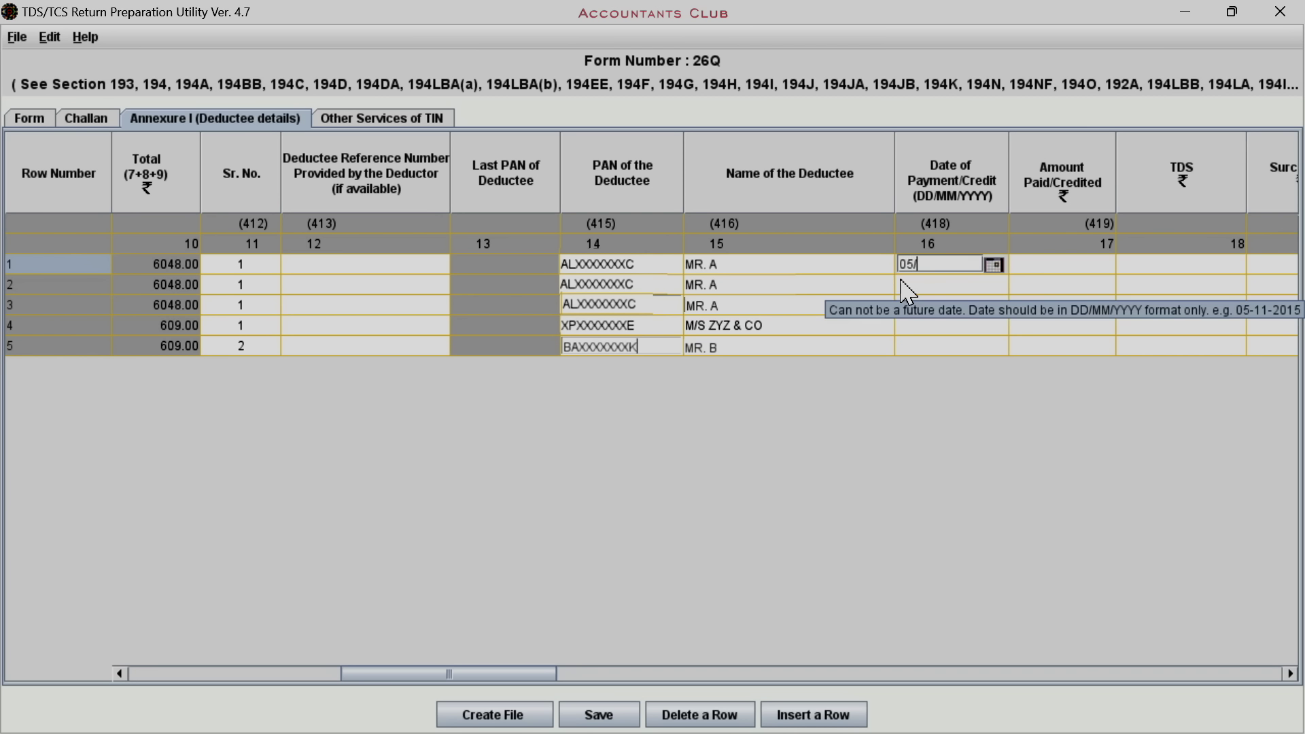
type("/04/2023")
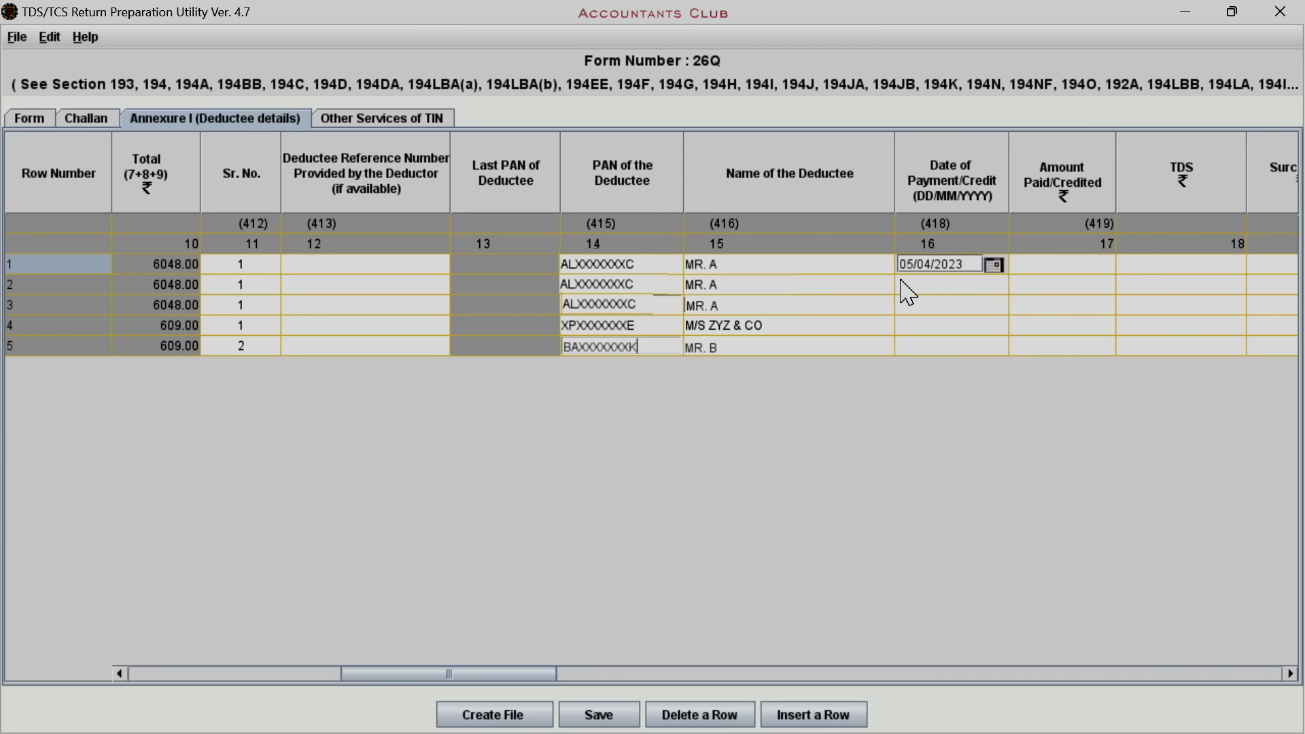
left_click(1032, 263)
type("6")
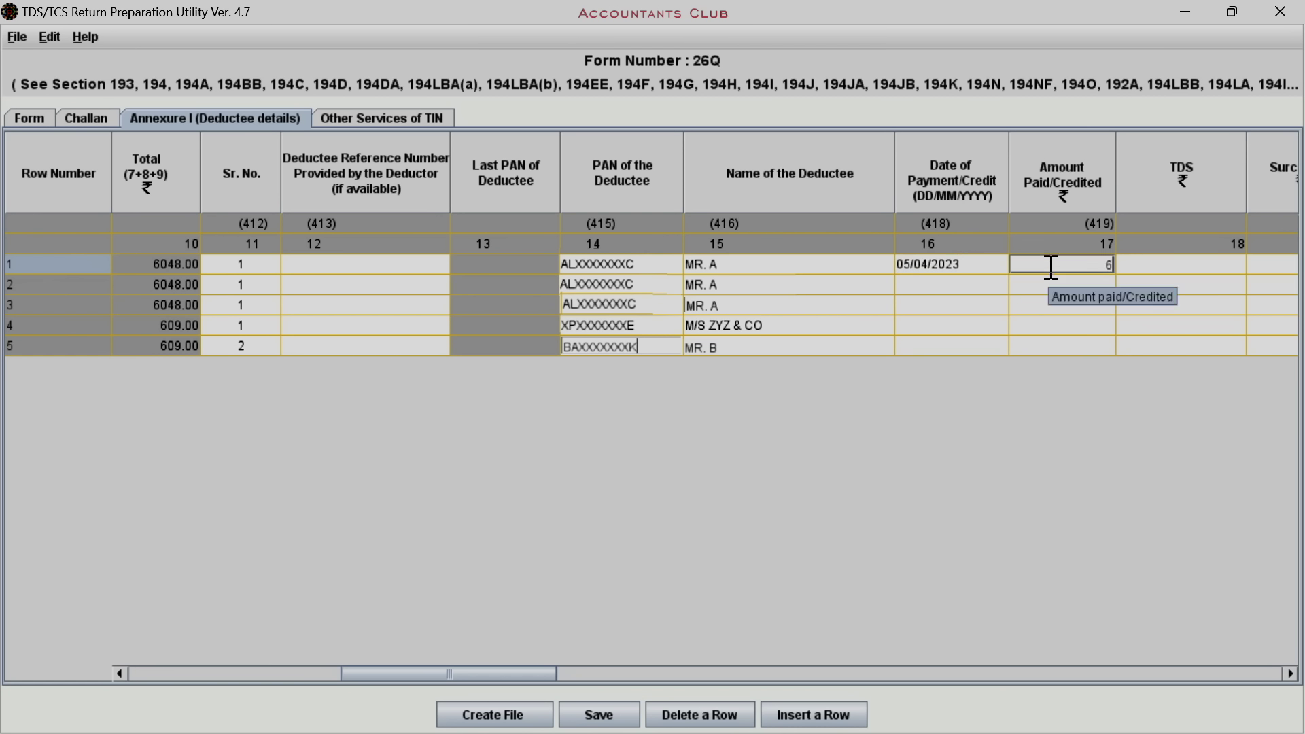
type("0480")
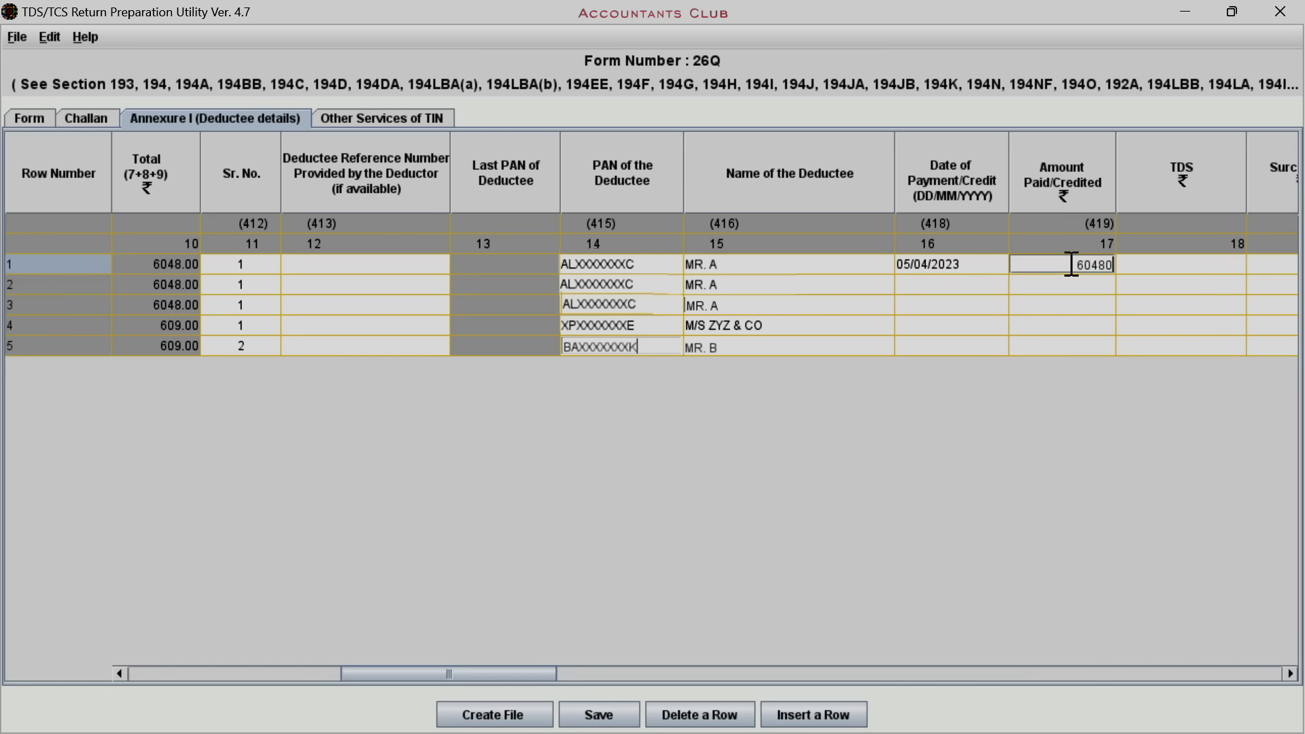
left_click(1167, 267)
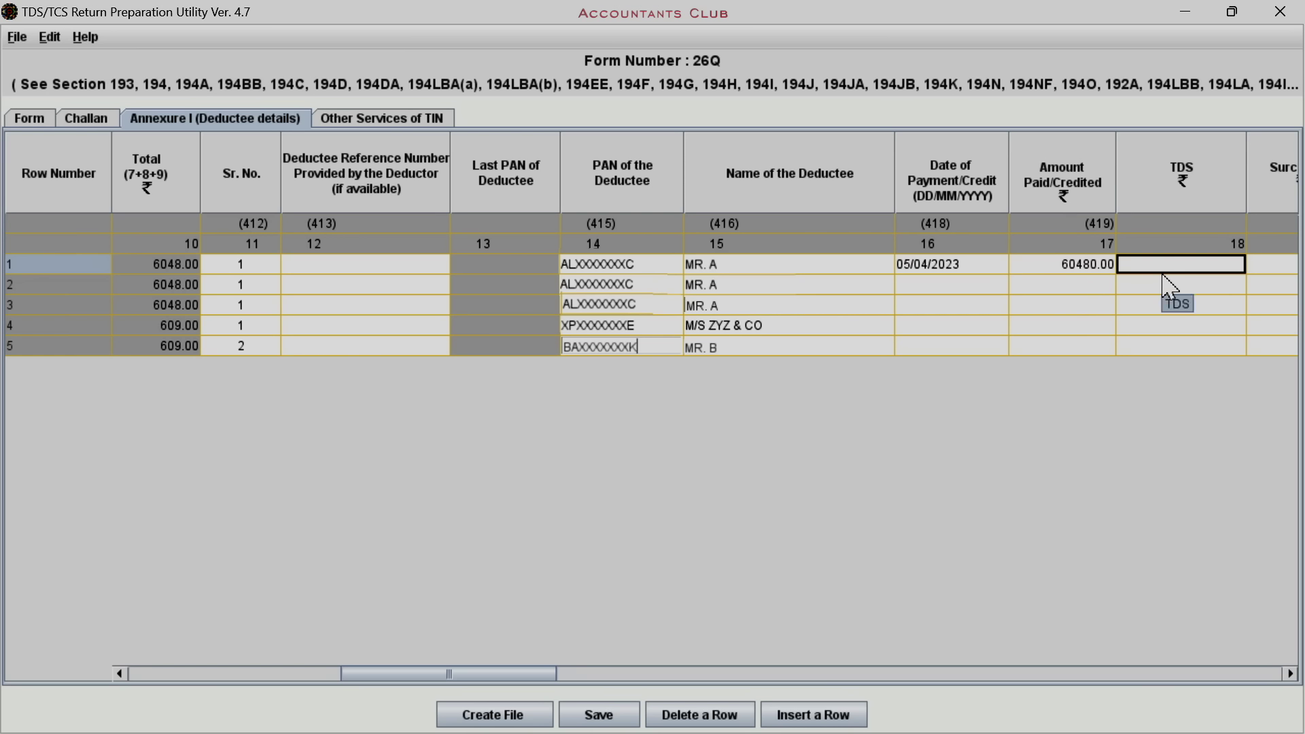
type("604")
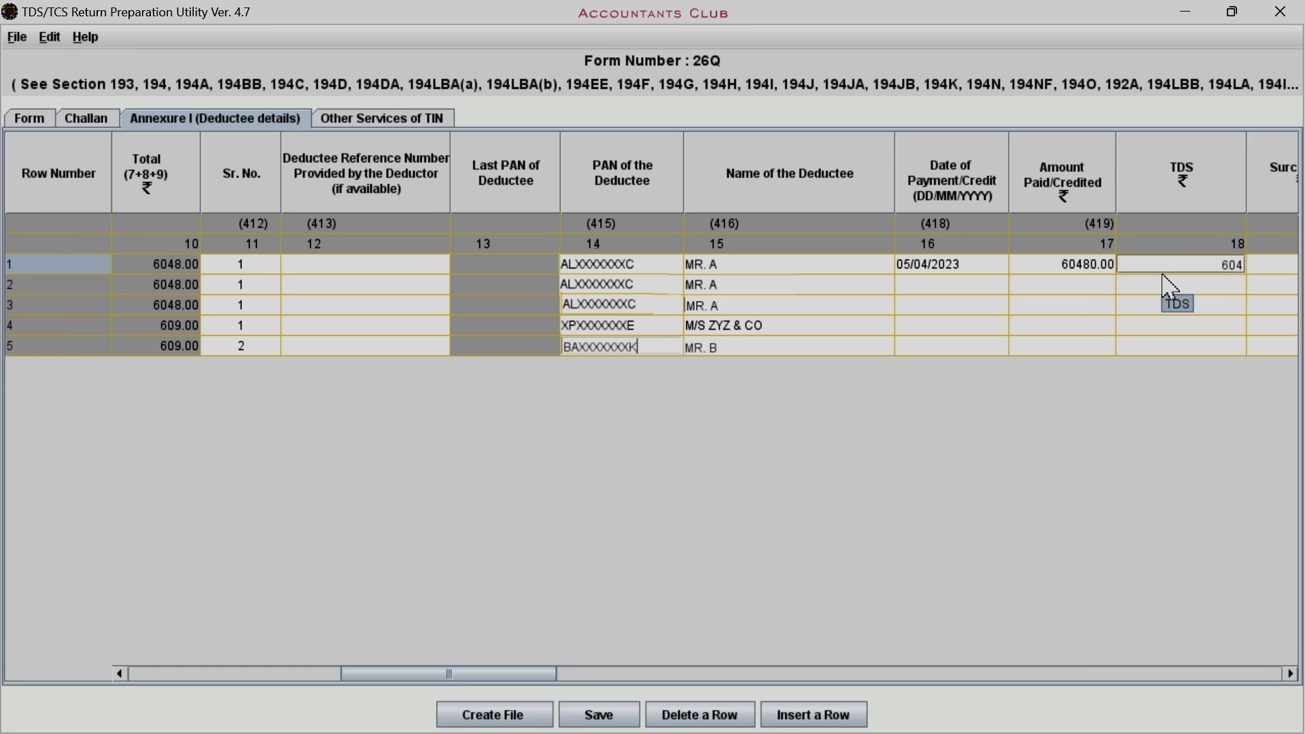
type("8")
left_click_drag(528, 673, 602, 673)
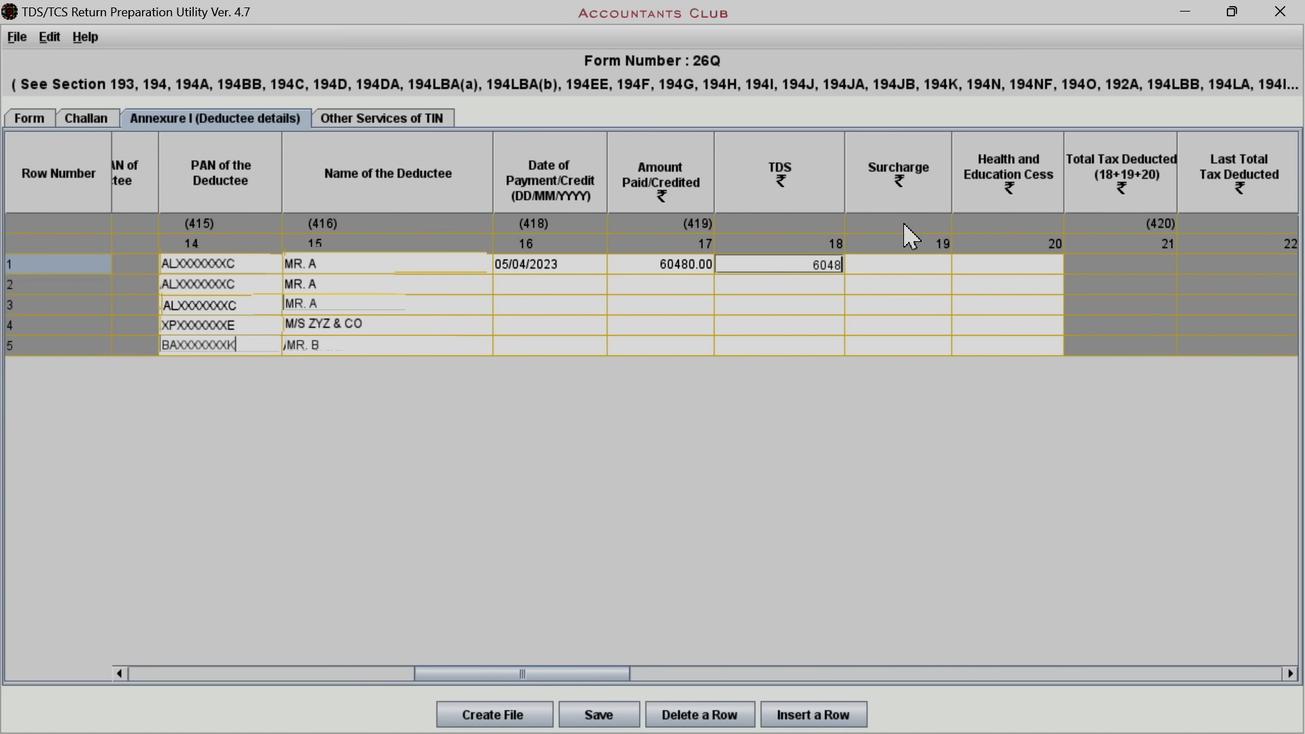
Set row 1's surcharge and cess to 0 and total tax deposited to 6048.00
left_click(906, 273)
type("0")
left_click(1005, 281)
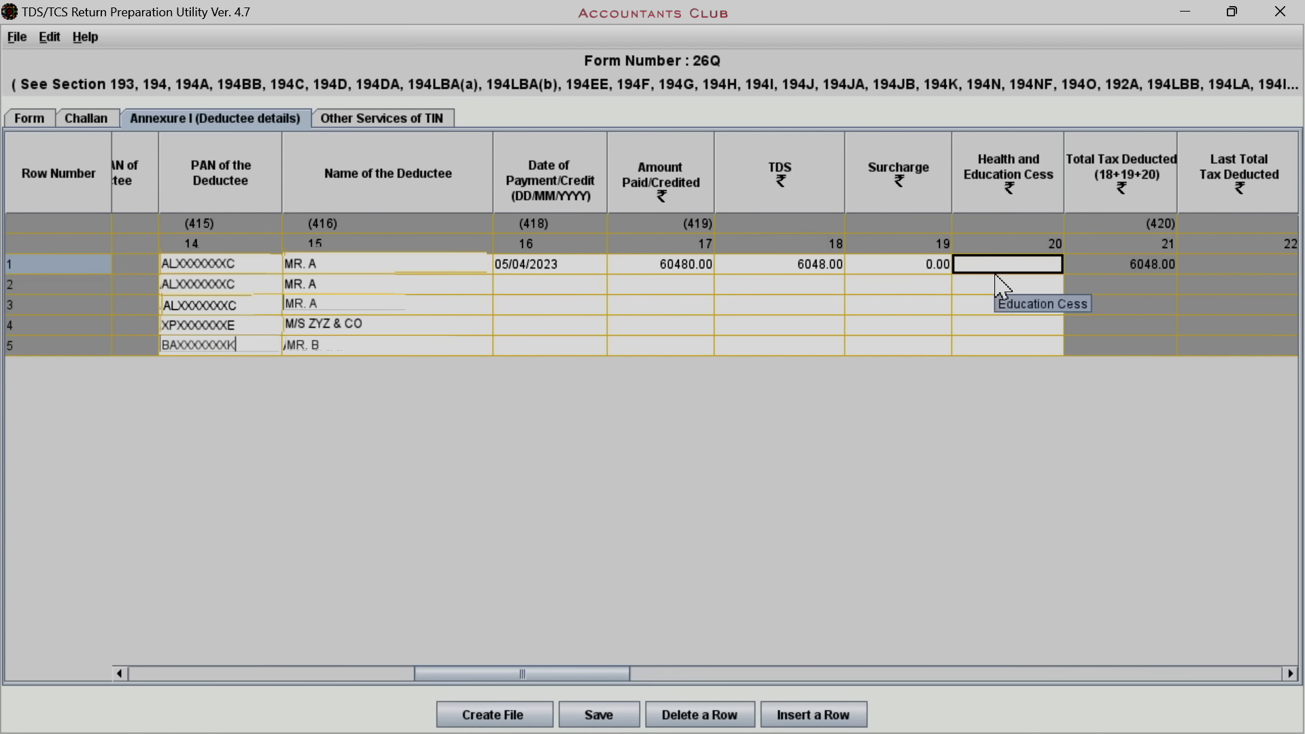
type("0")
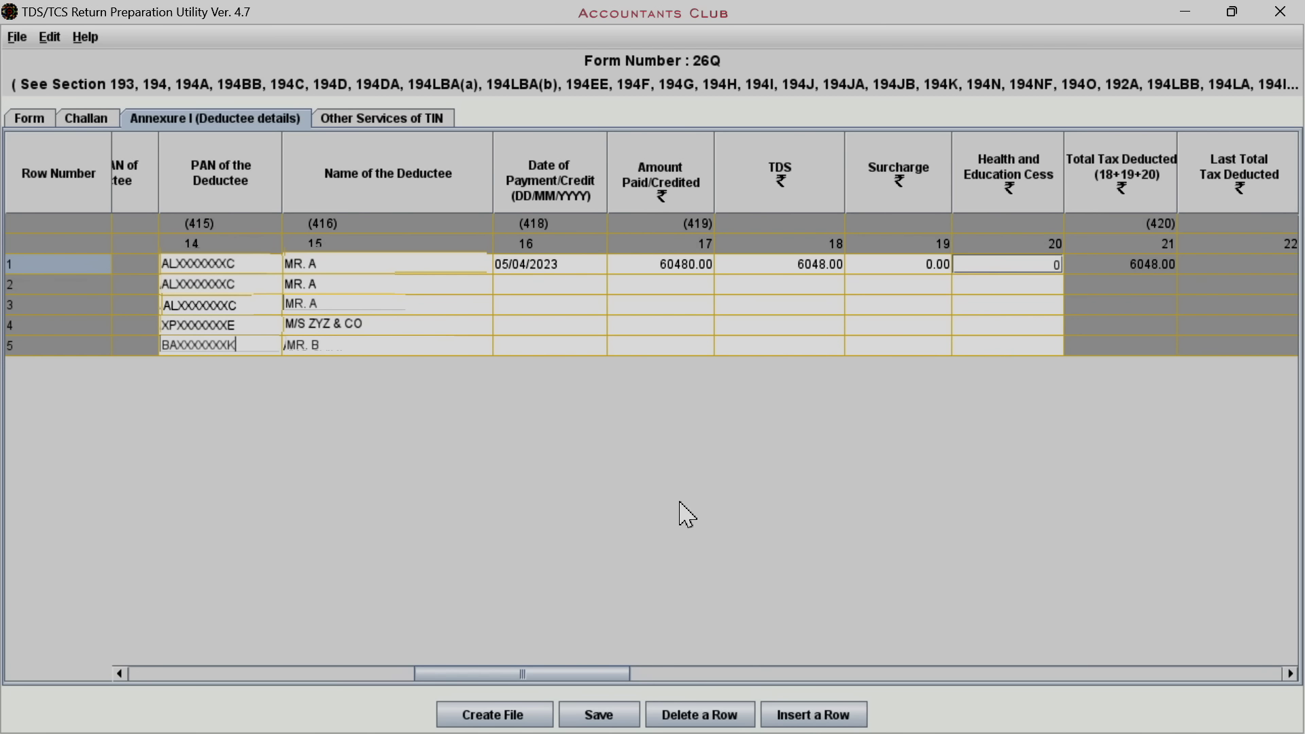
left_click_drag(583, 675, 622, 673)
left_click(926, 269)
left_click(914, 264)
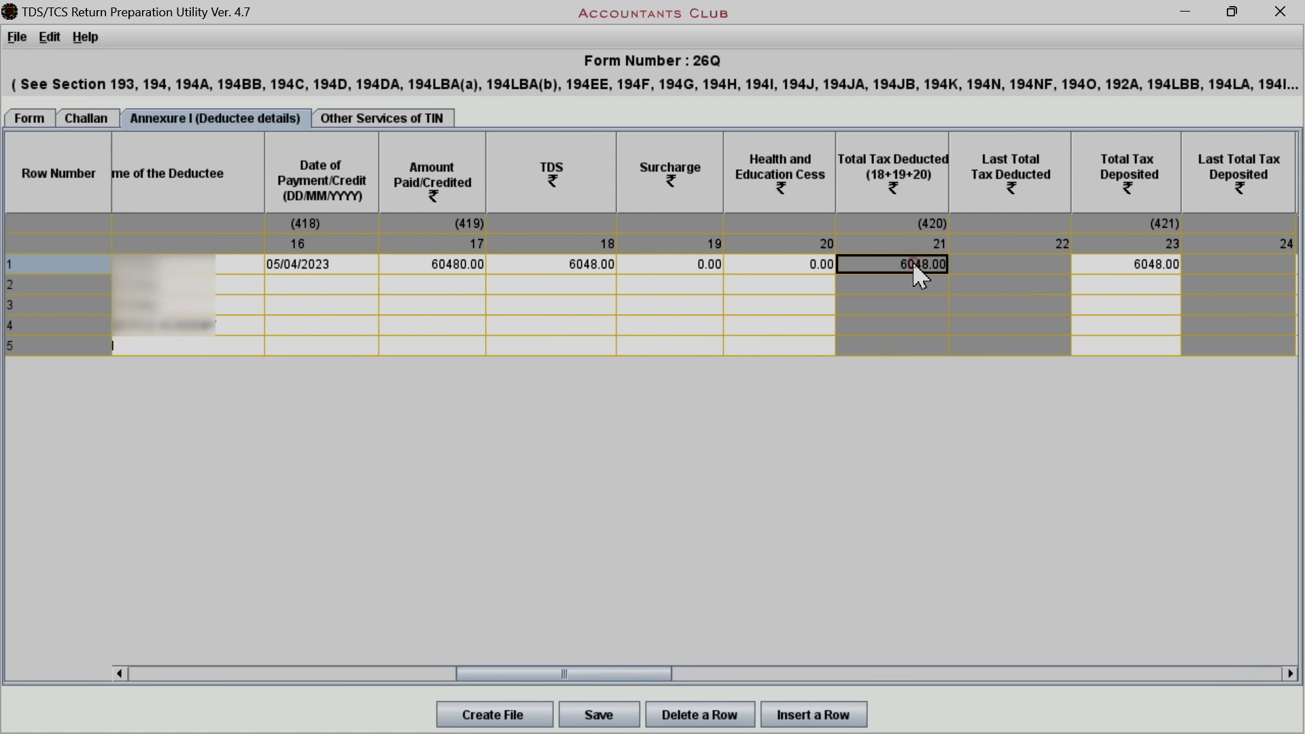
left_click(1093, 267)
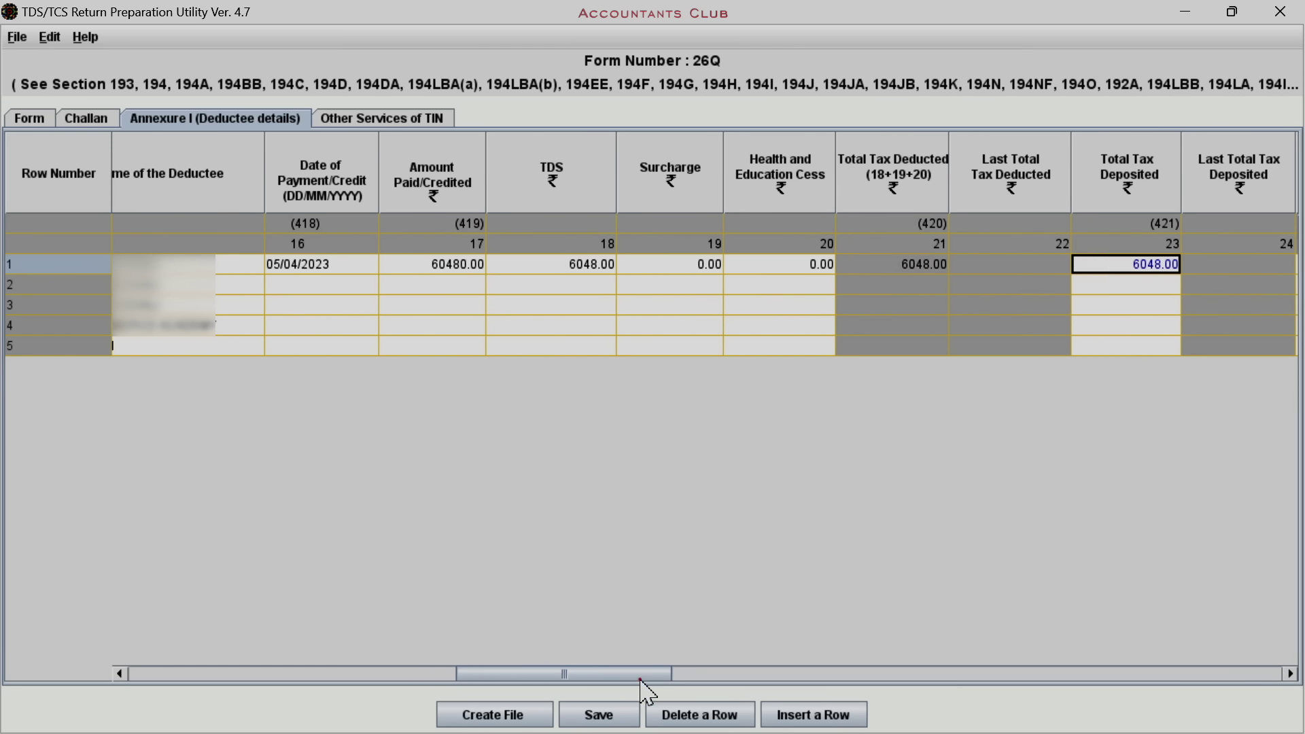
left_click_drag(644, 675, 772, 673)
Give row 1 deduction date 05/04/2023, deductee code 02 (other than company) and rate 10
left_click(656, 267)
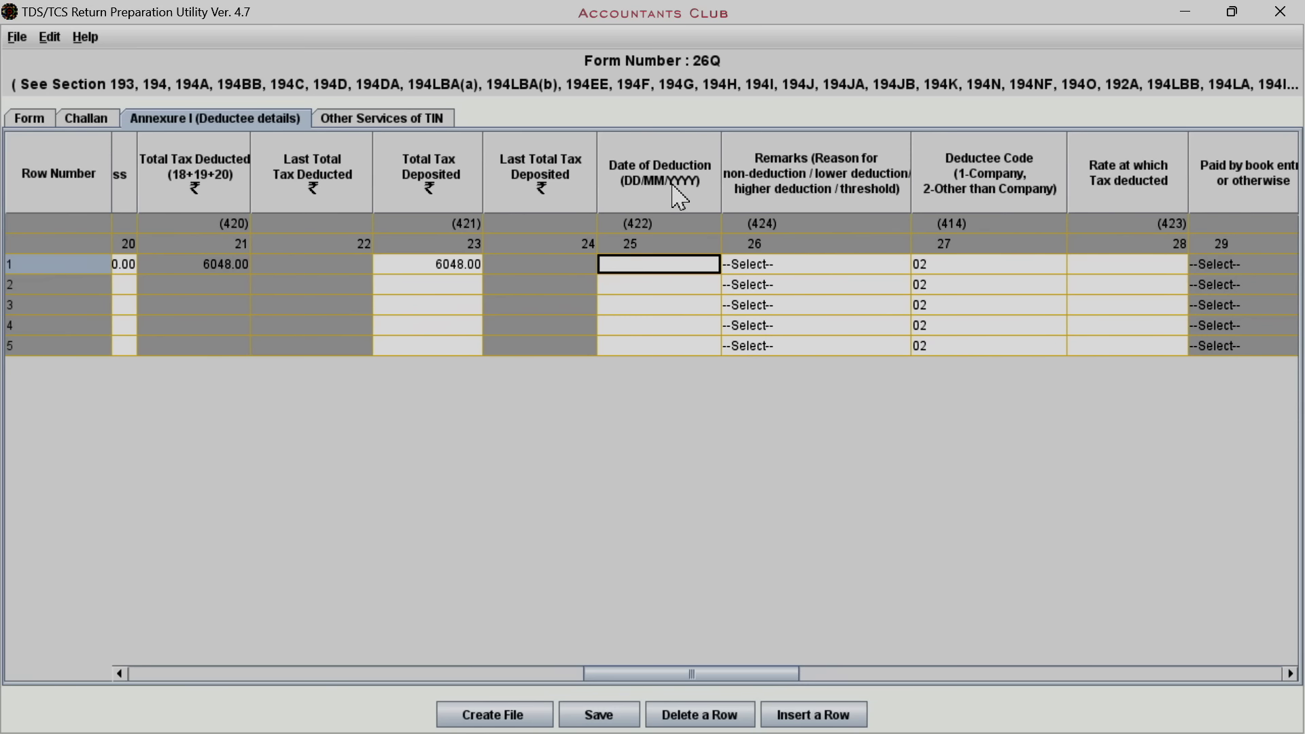
type("05/")
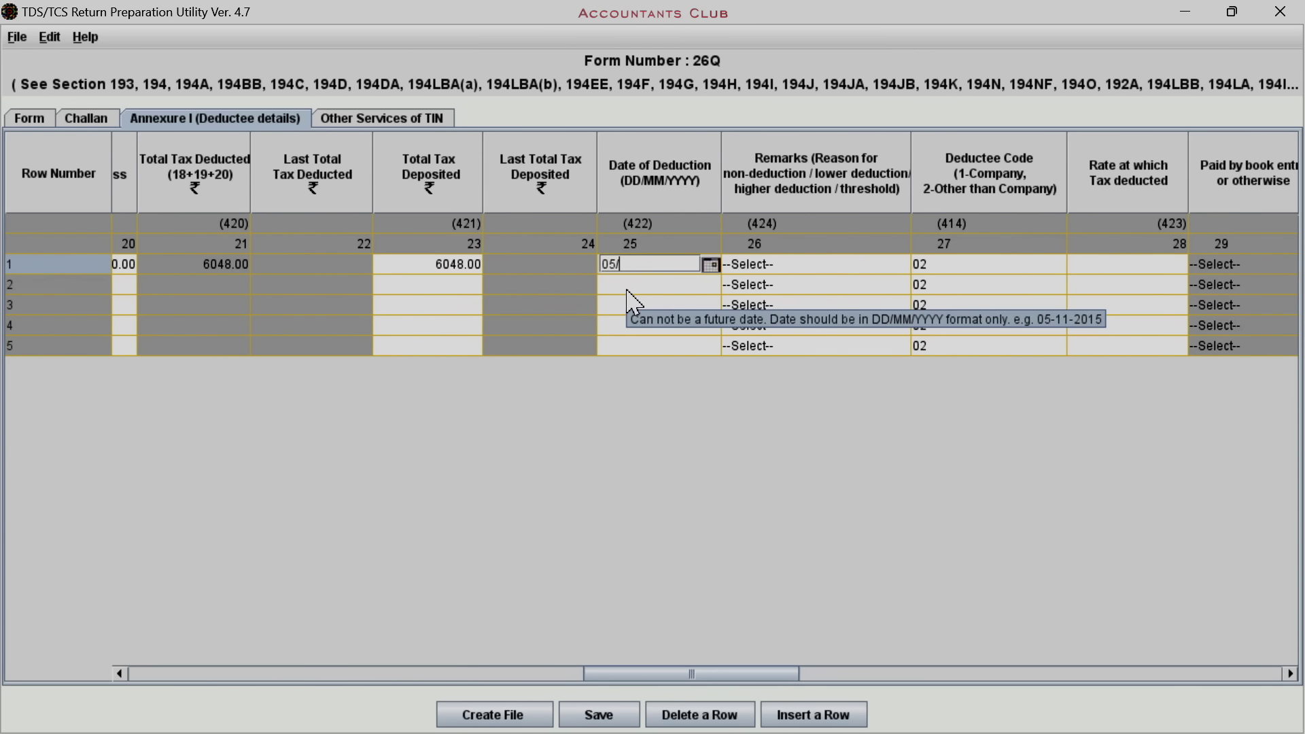
type("04/2023")
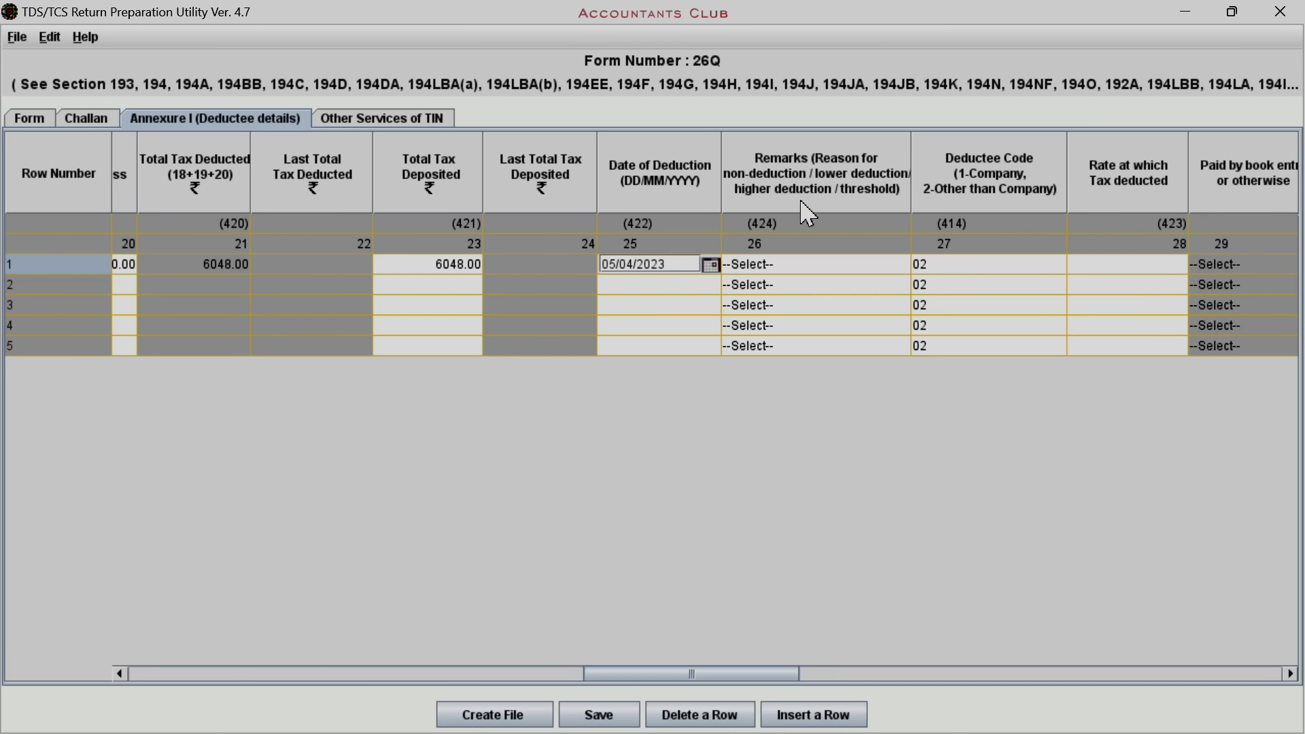
left_click(793, 266)
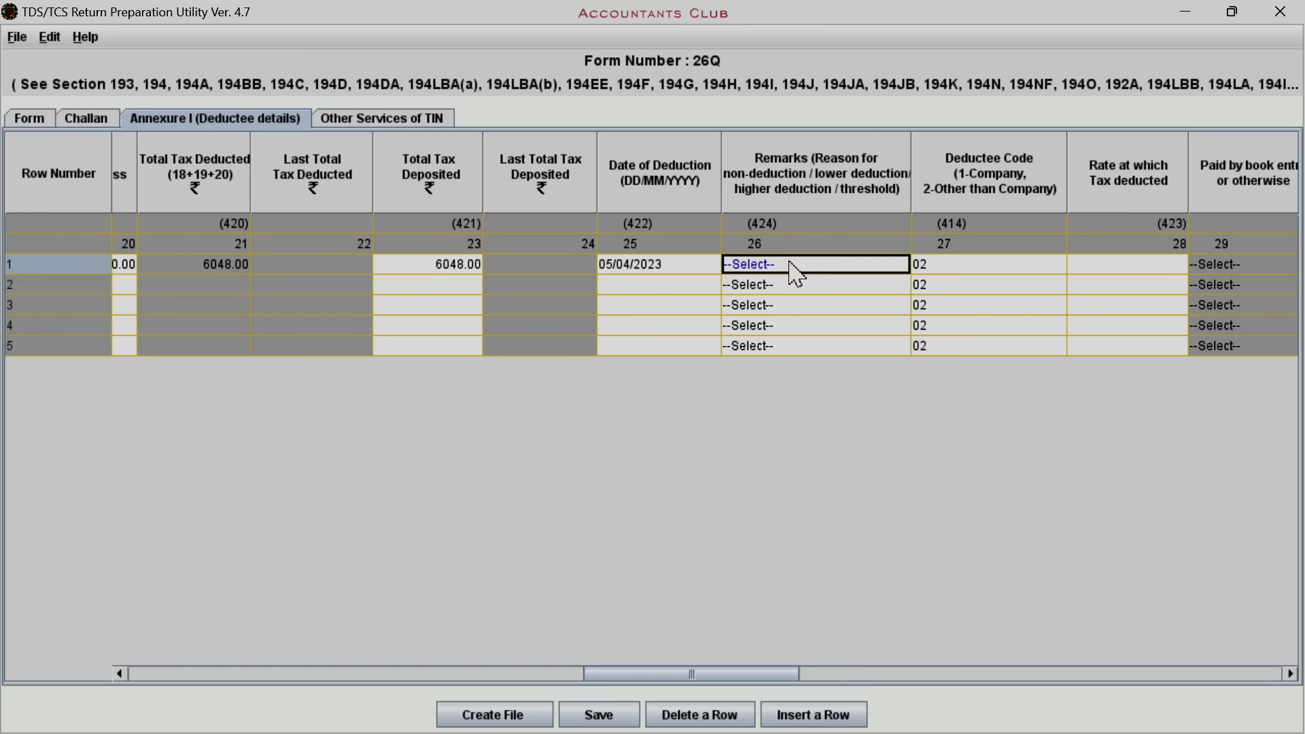
left_click(951, 264)
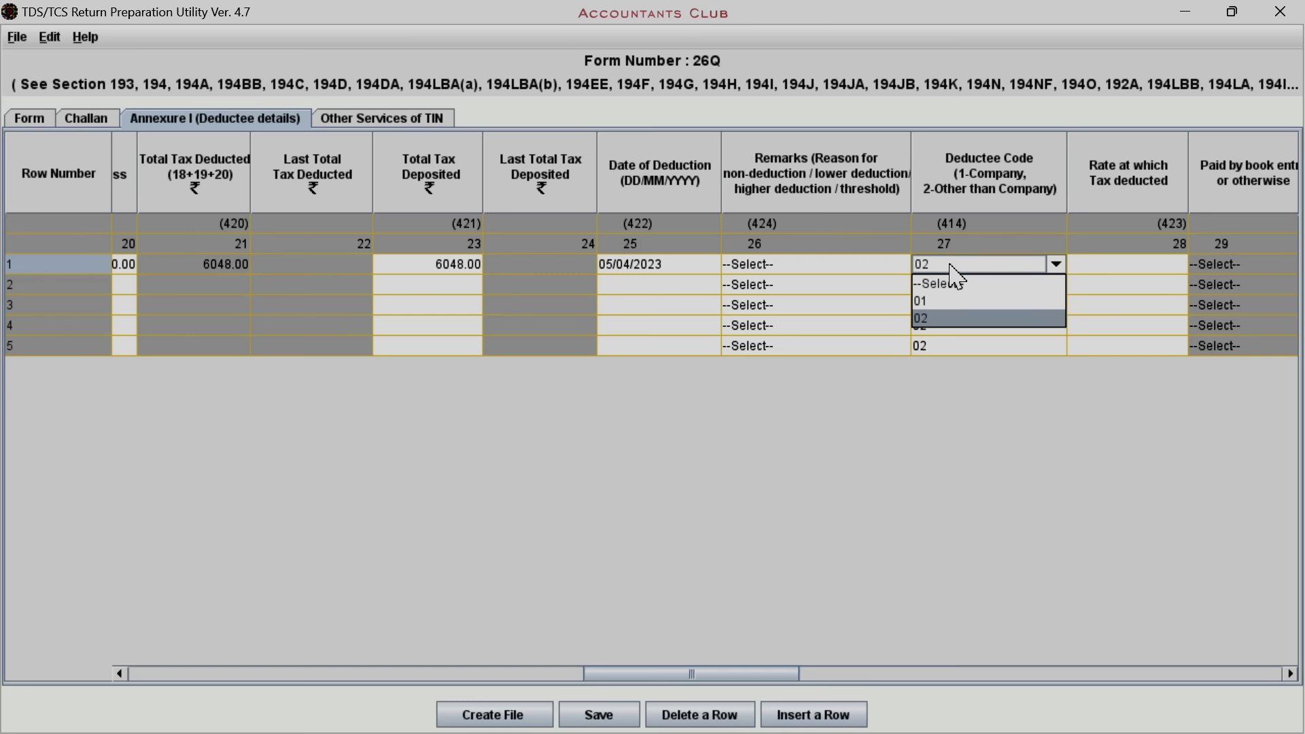
left_click(933, 319)
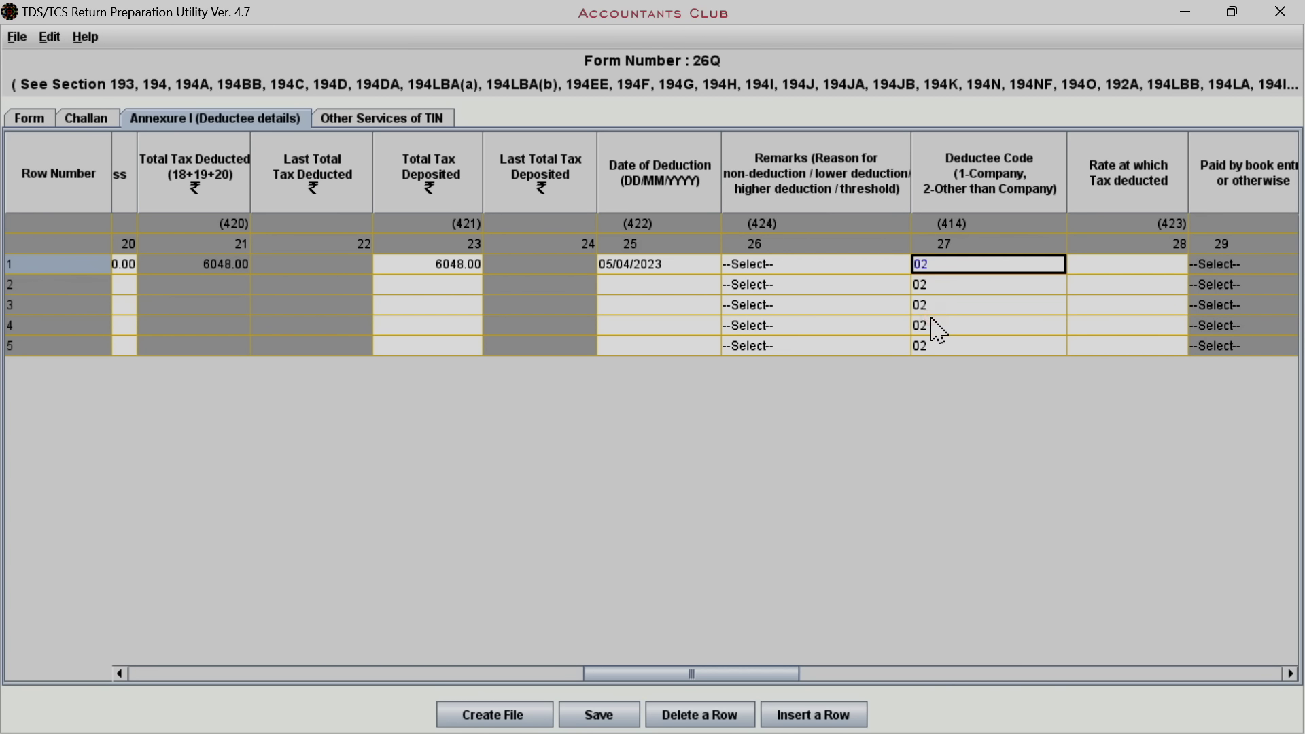
left_click(1094, 261)
type("1")
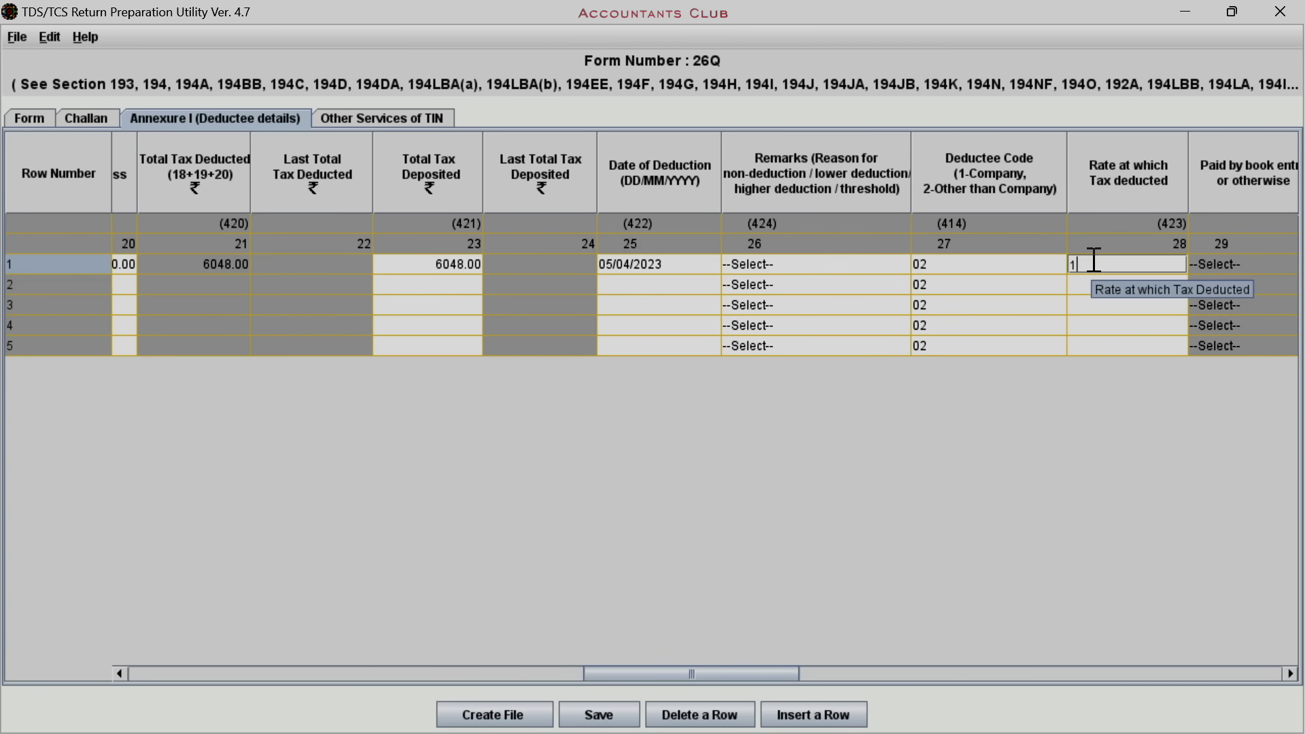
type("0")
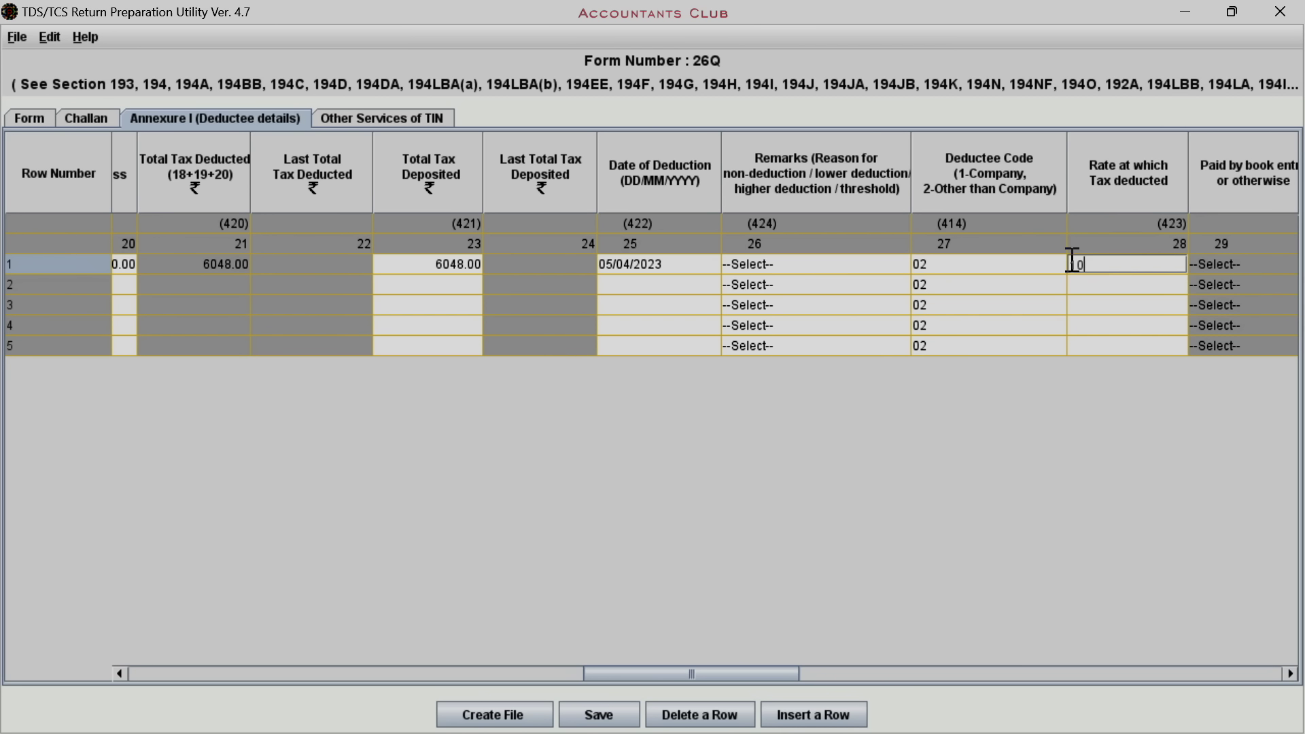
key("Return")
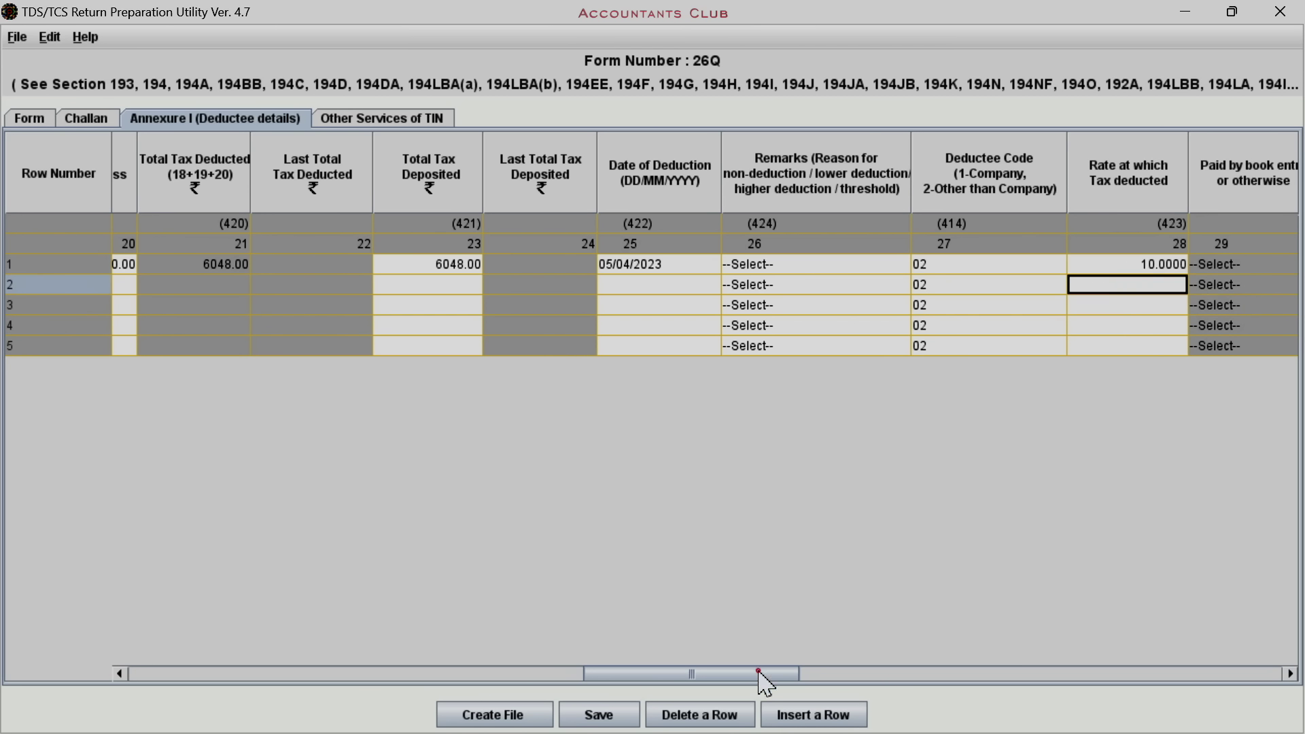
left_click_drag(764, 676, 900, 676)
left_click(597, 265)
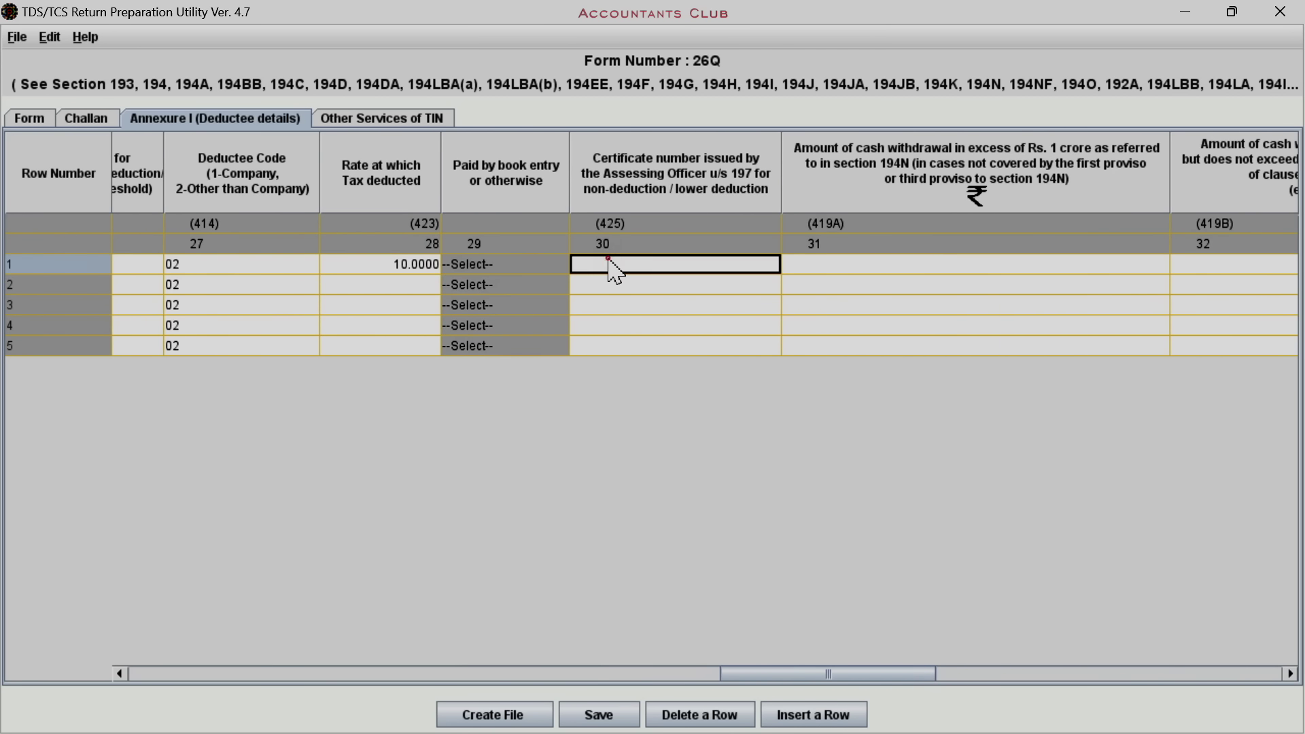
key("Tab")
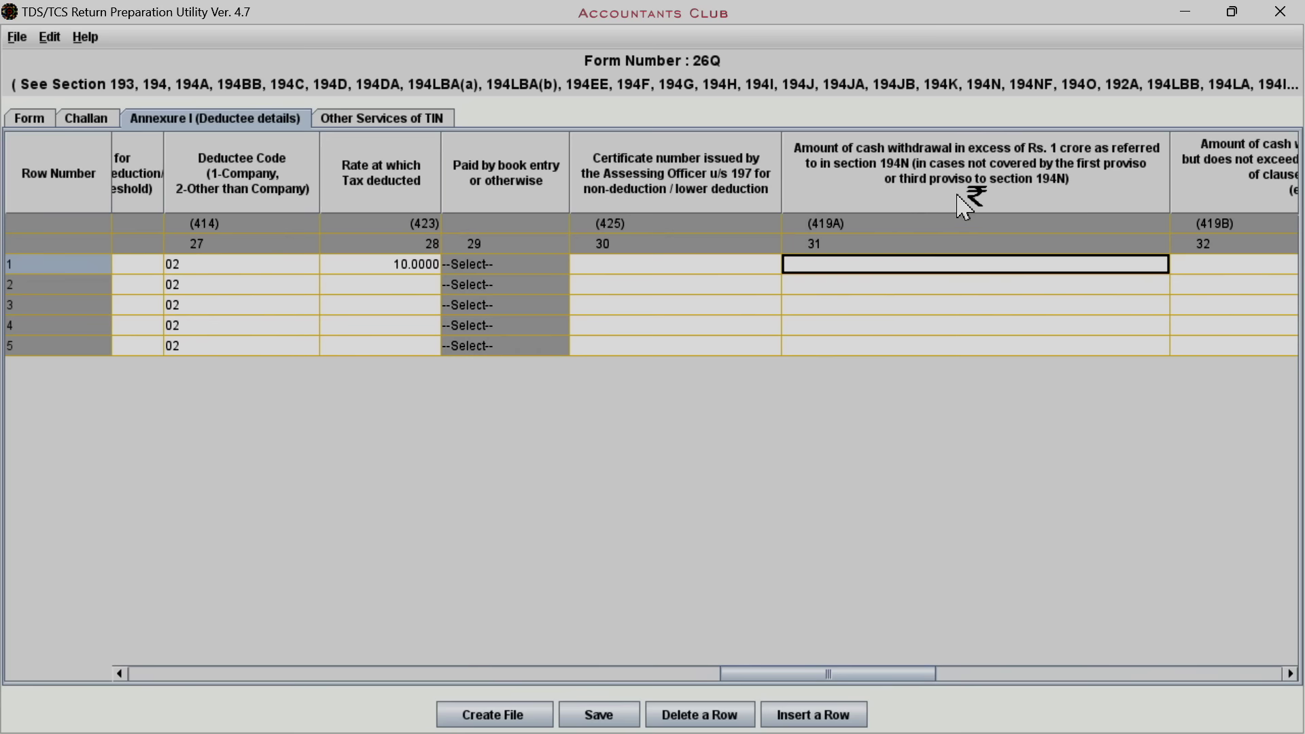
scroll(911, 200, "right", 5)
left_click(612, 265)
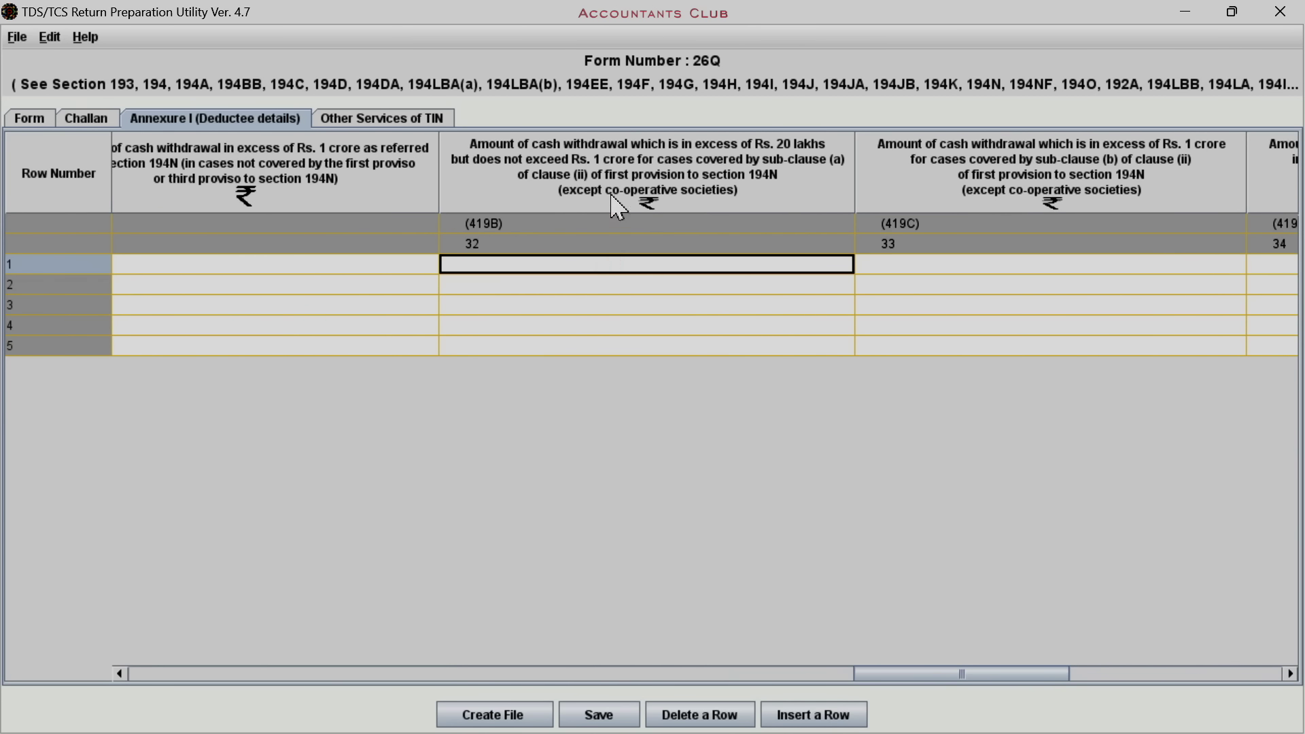
left_click(911, 264)
scroll(918, 218, "right", 5)
left_click(959, 264)
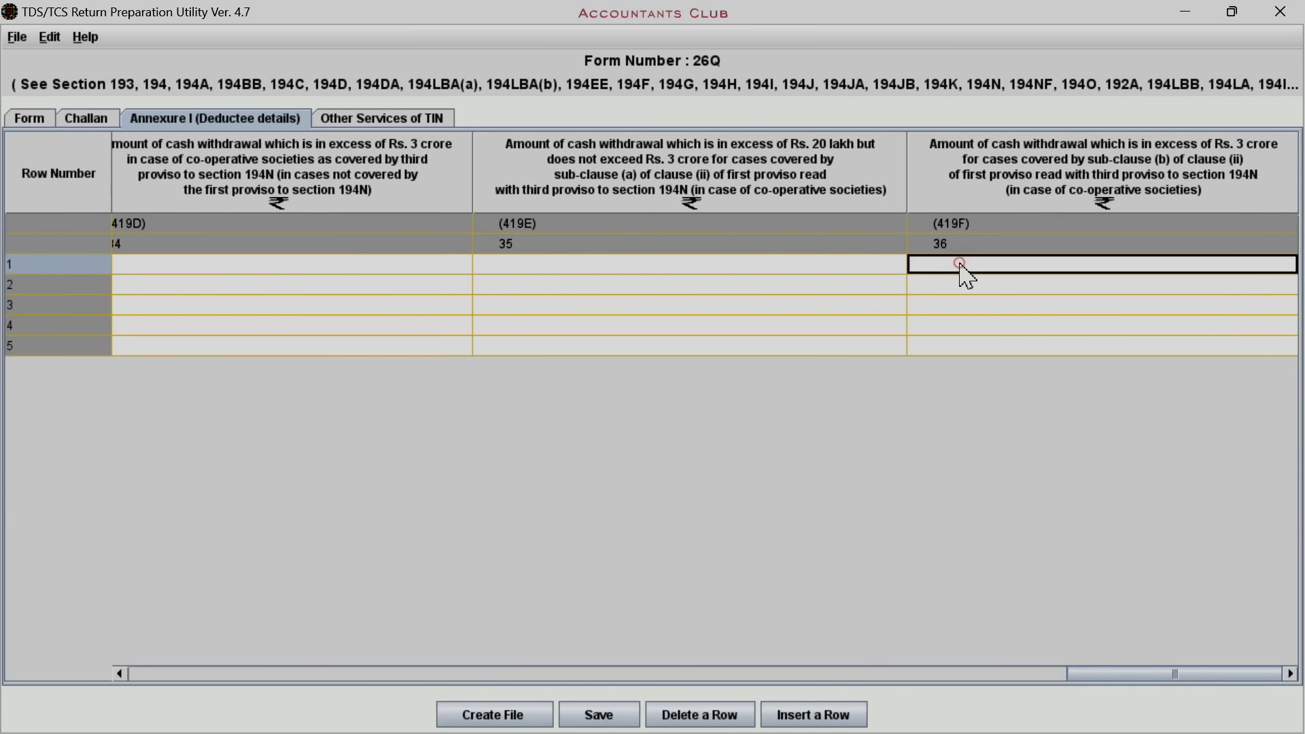
left_click_drag(1180, 679, 833, 675)
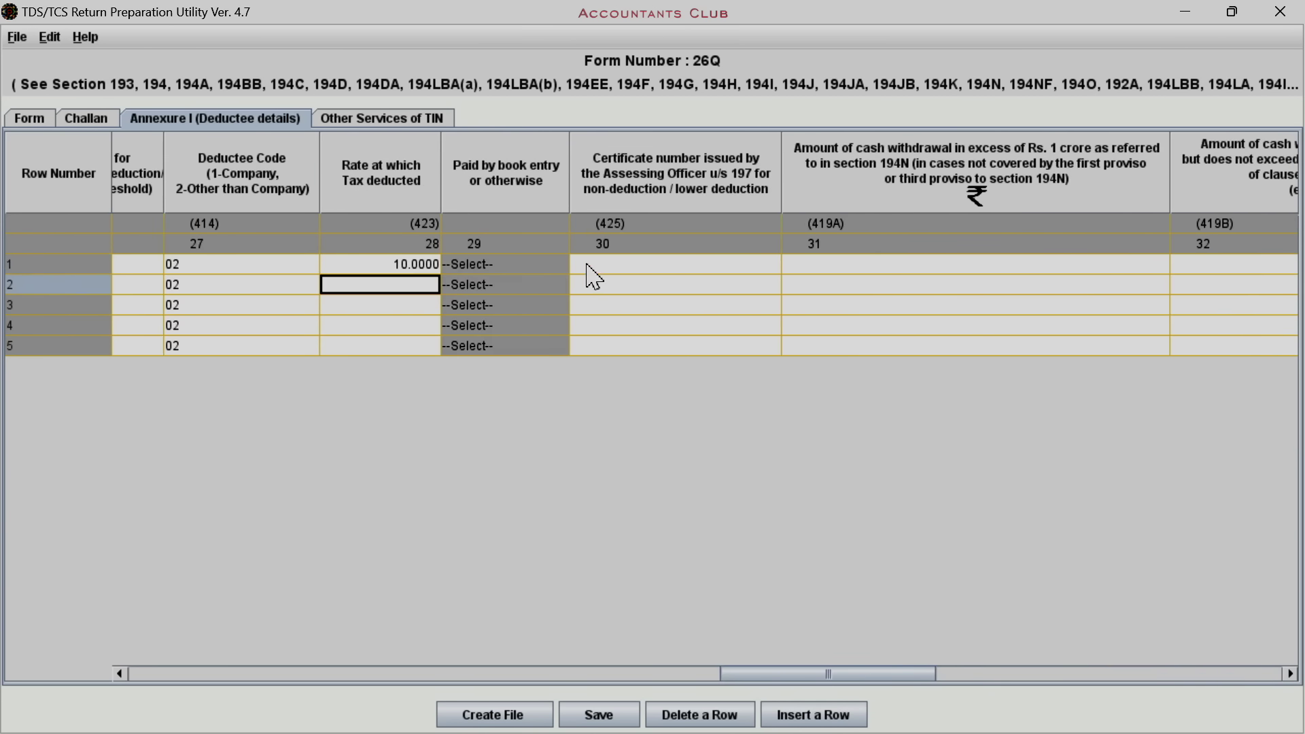
left_click(609, 264)
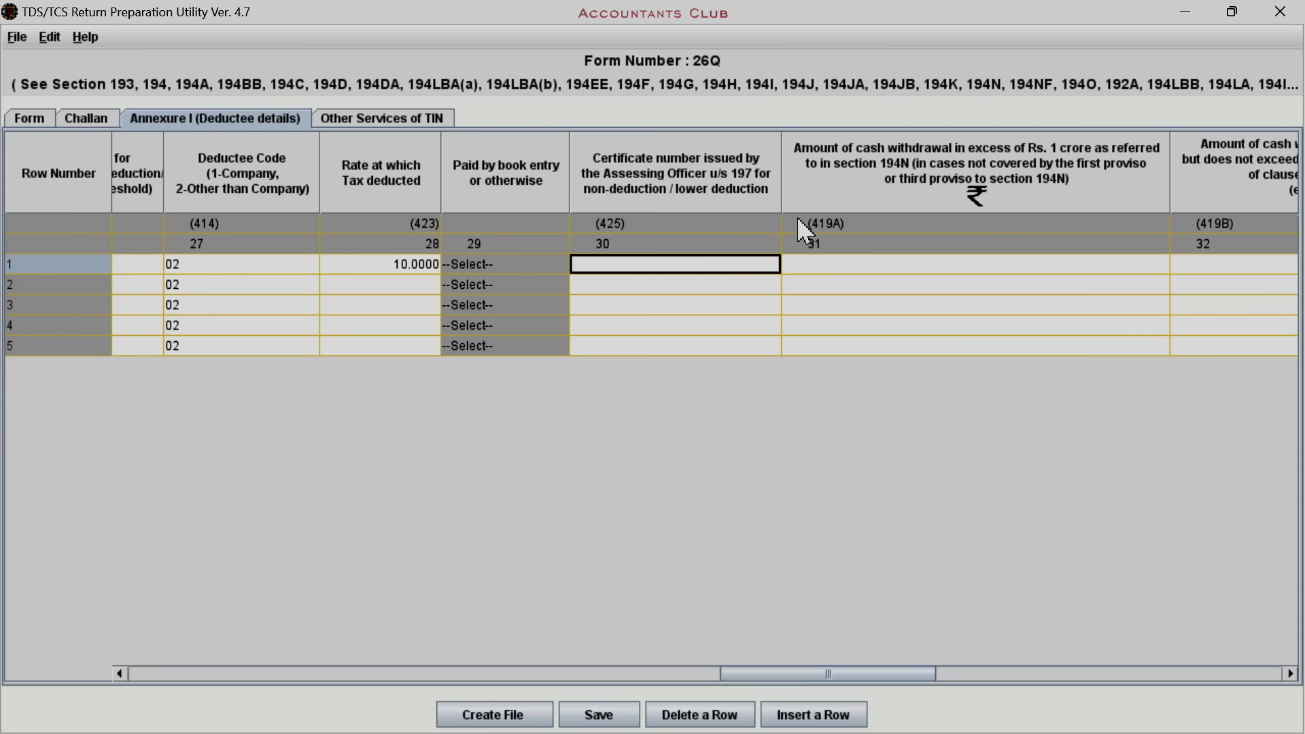
left_click(842, 265)
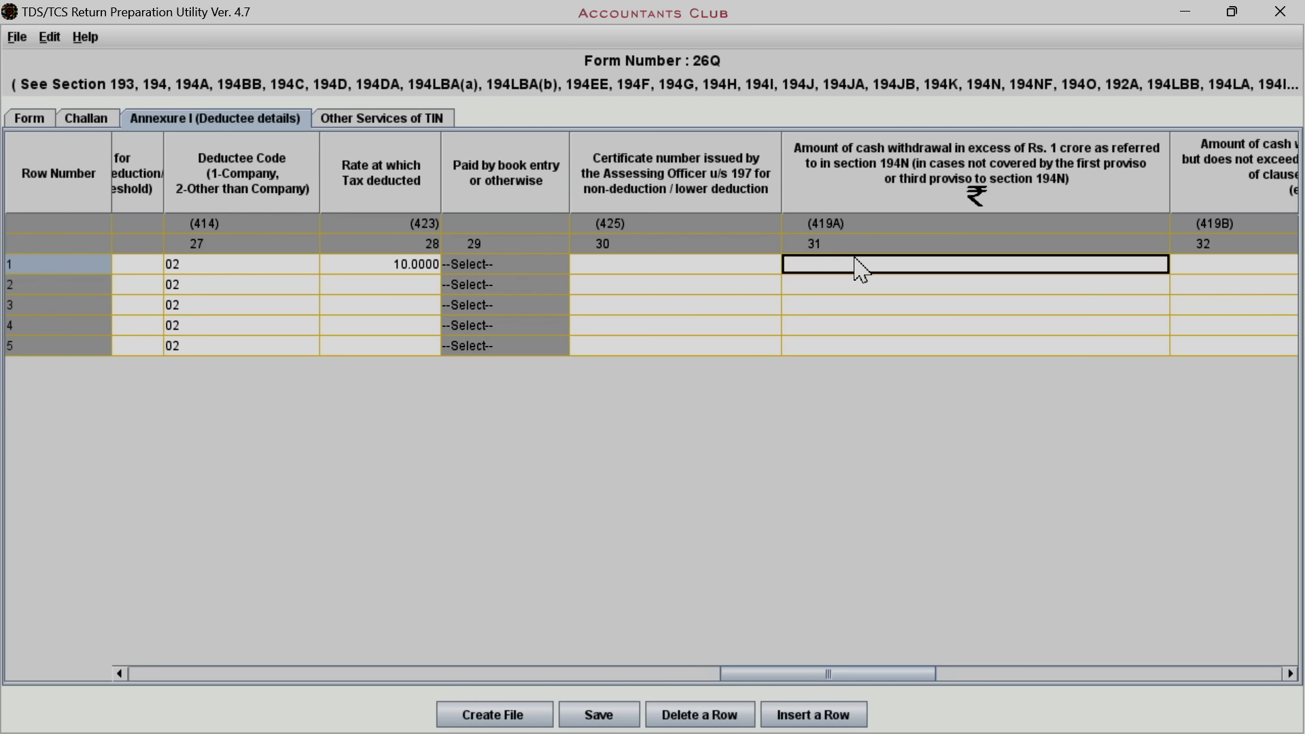
left_click_drag(847, 675, 987, 653)
left_click(614, 267)
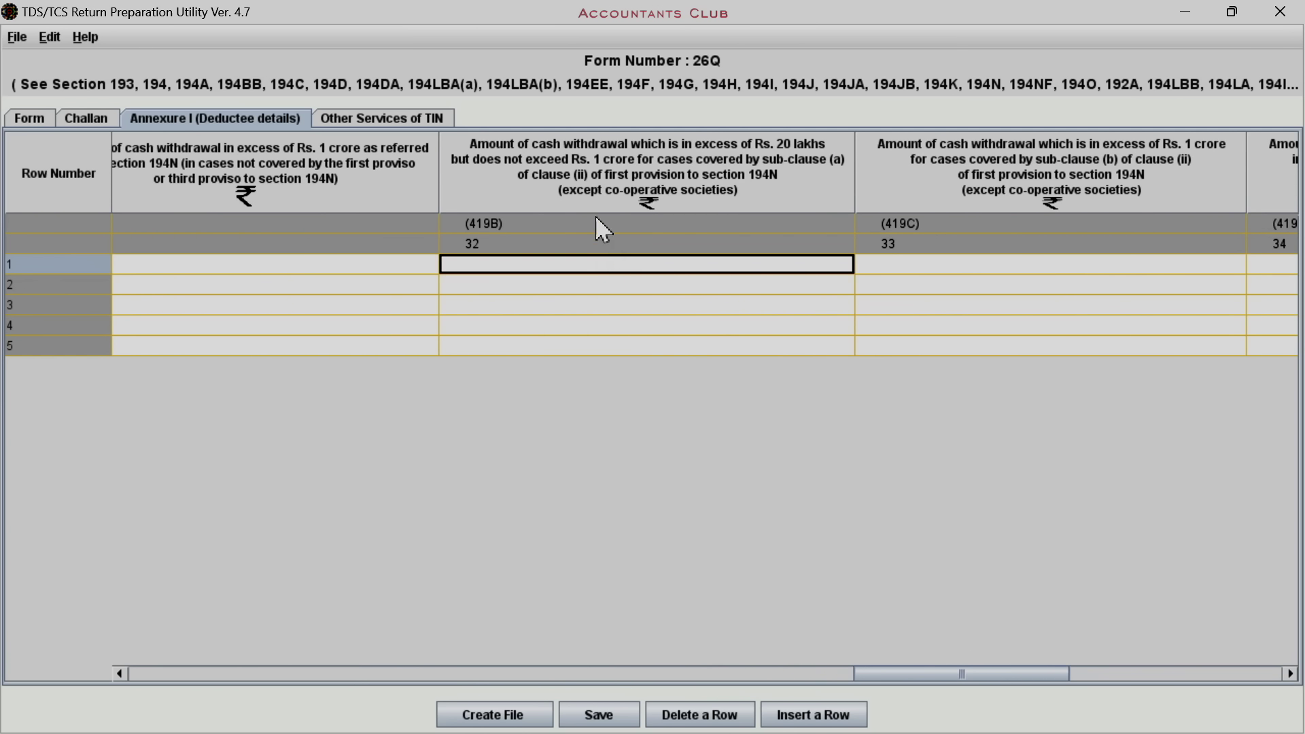
left_click(884, 267)
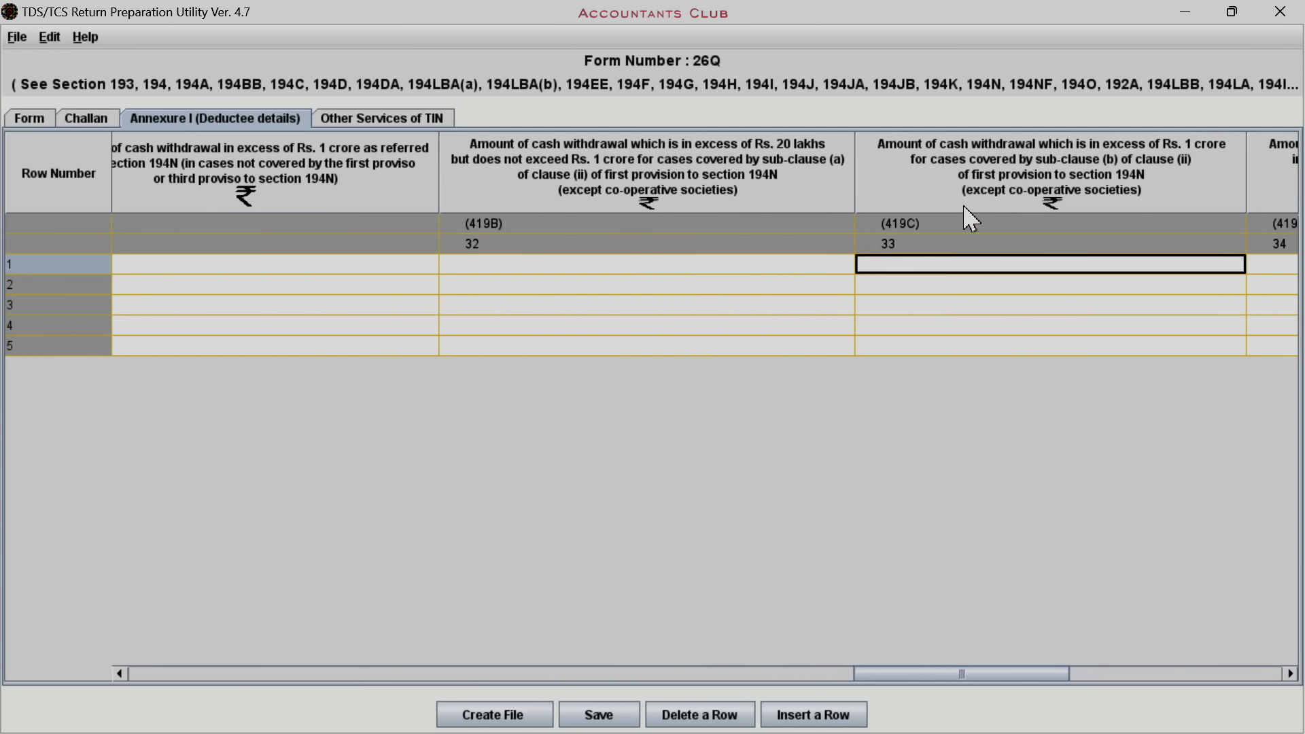
left_click_drag(917, 675, 1134, 646)
left_click(280, 268)
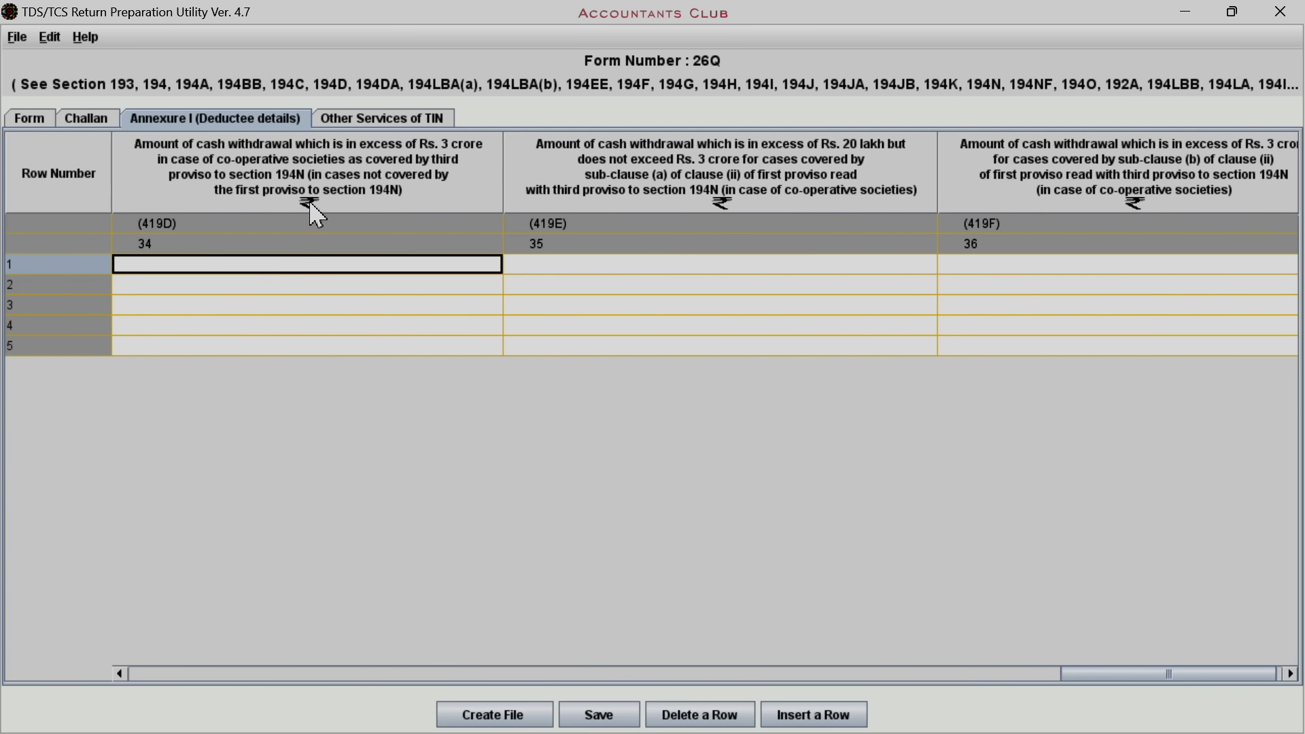
left_click(578, 266)
left_click(960, 252)
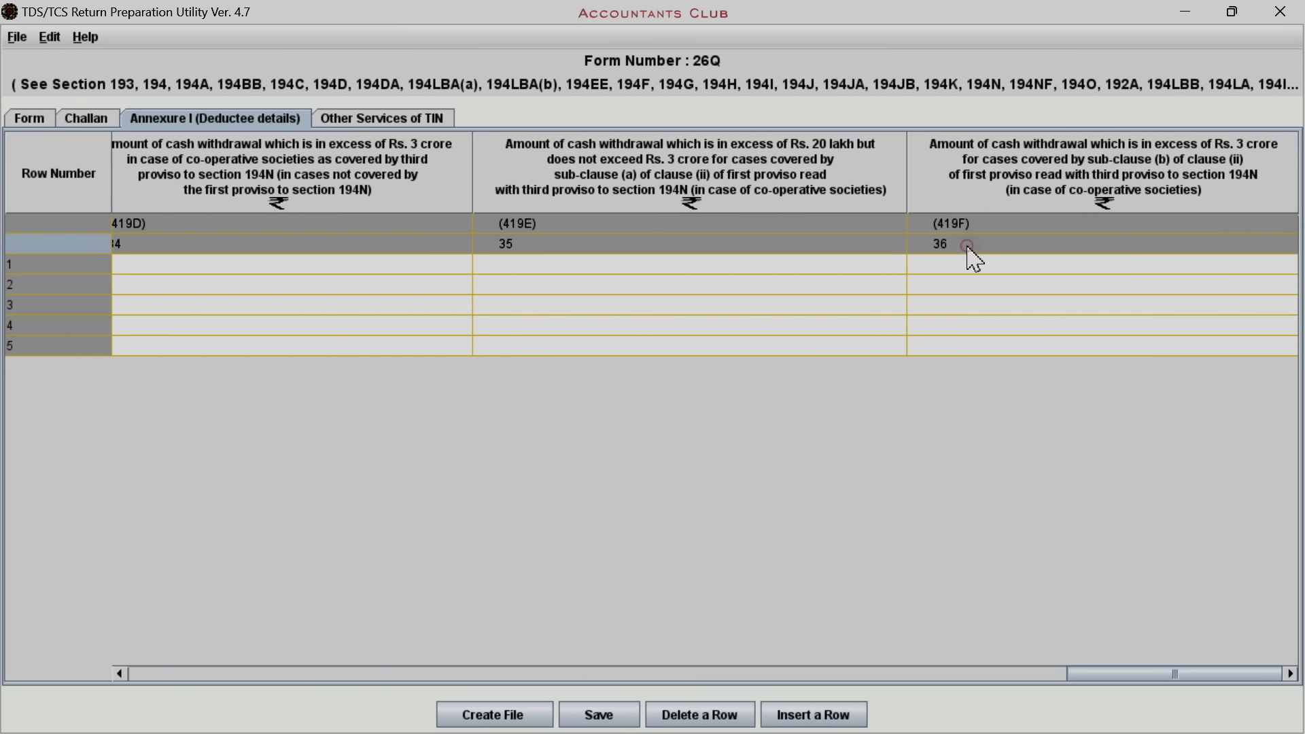
left_click(974, 264)
left_click_drag(1145, 673, 517, 654)
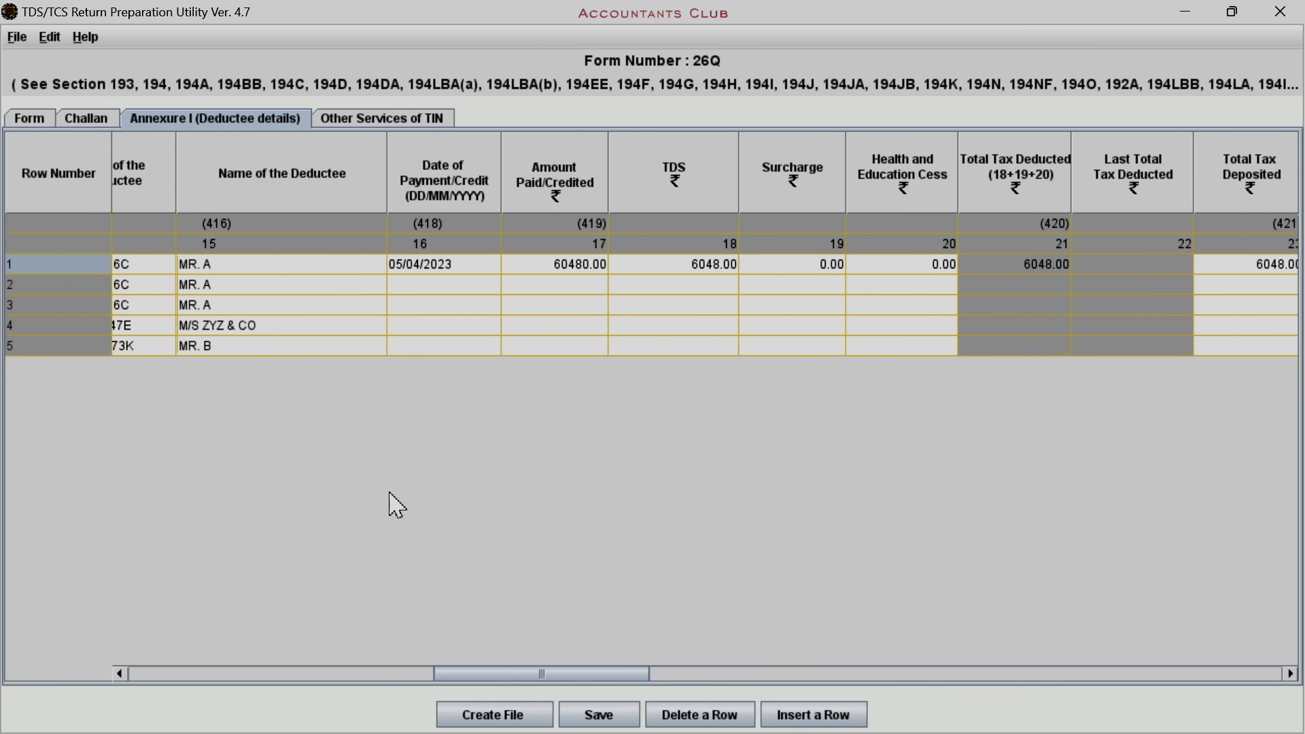
Enter payment dates 05/05/2023, 06/05/2023 and 20/06/2023 for rows 2–4, and begin row 5's date
left_click(415, 286)
type("05/05/2023")
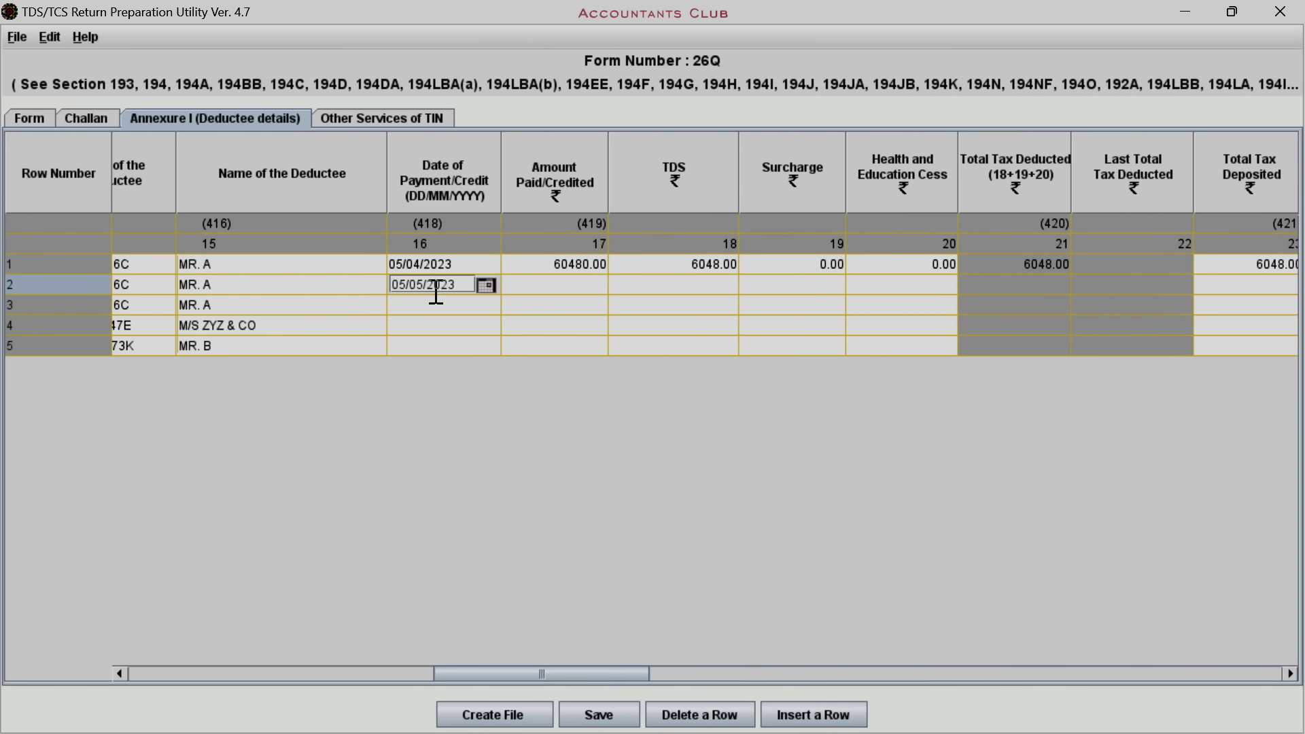
left_click(444, 305)
type("06/05/")
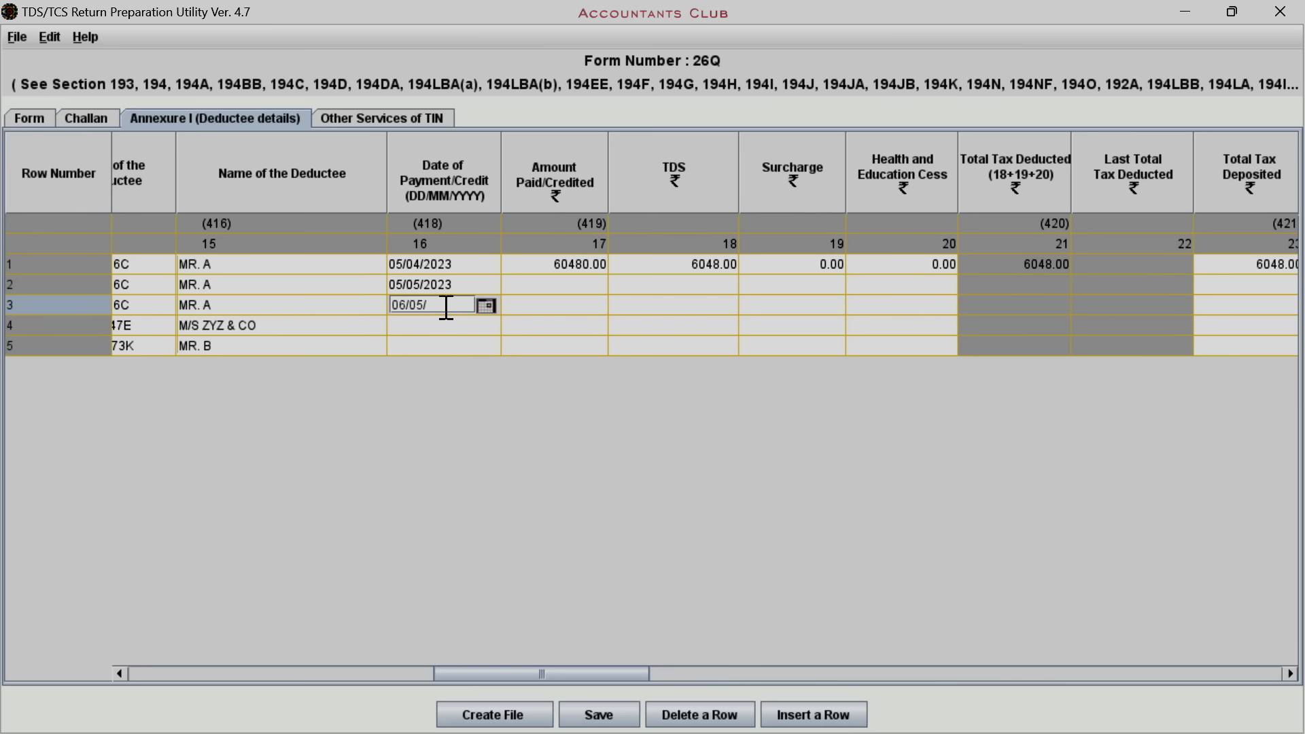
type("2023")
left_click(434, 325)
type("20/06/2023")
left_click(417, 347)
type("01/")
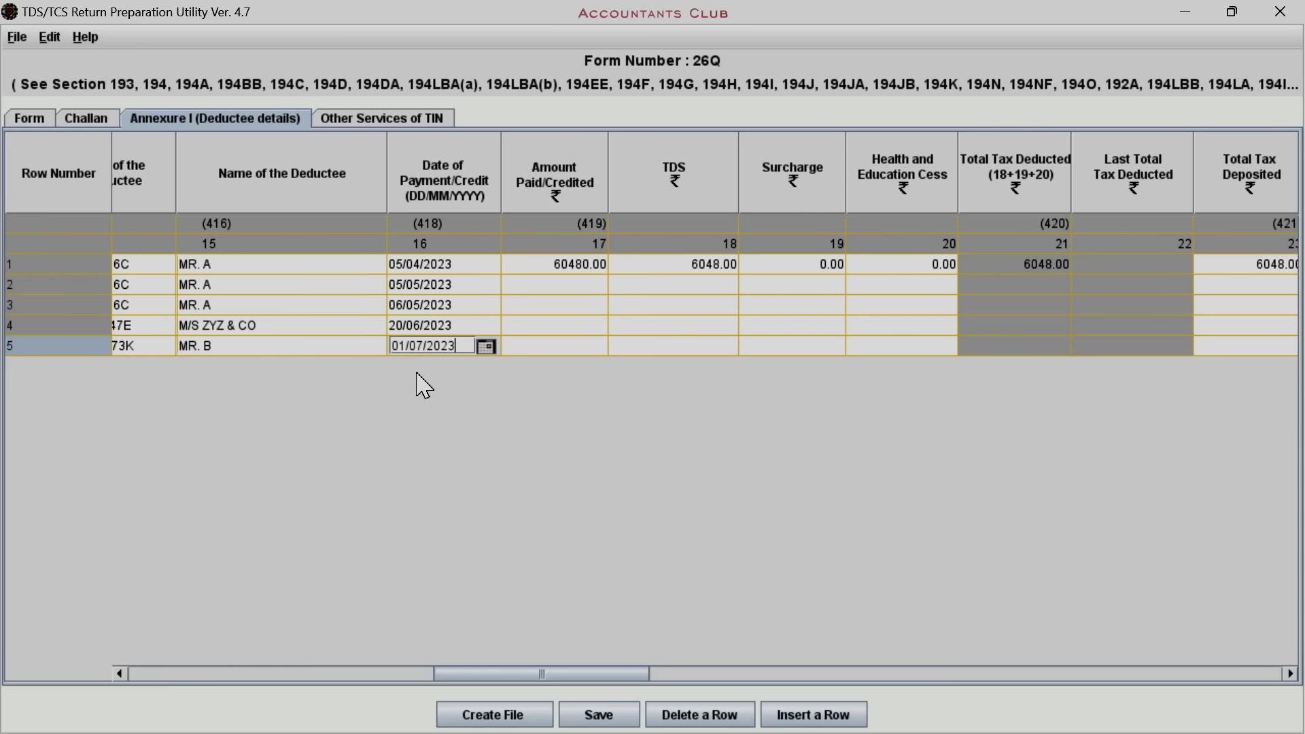
Enter amounts paid of 60480, 60480, 40000 and 20000 for rows 2–5
left_click(562, 290)
type("60480")
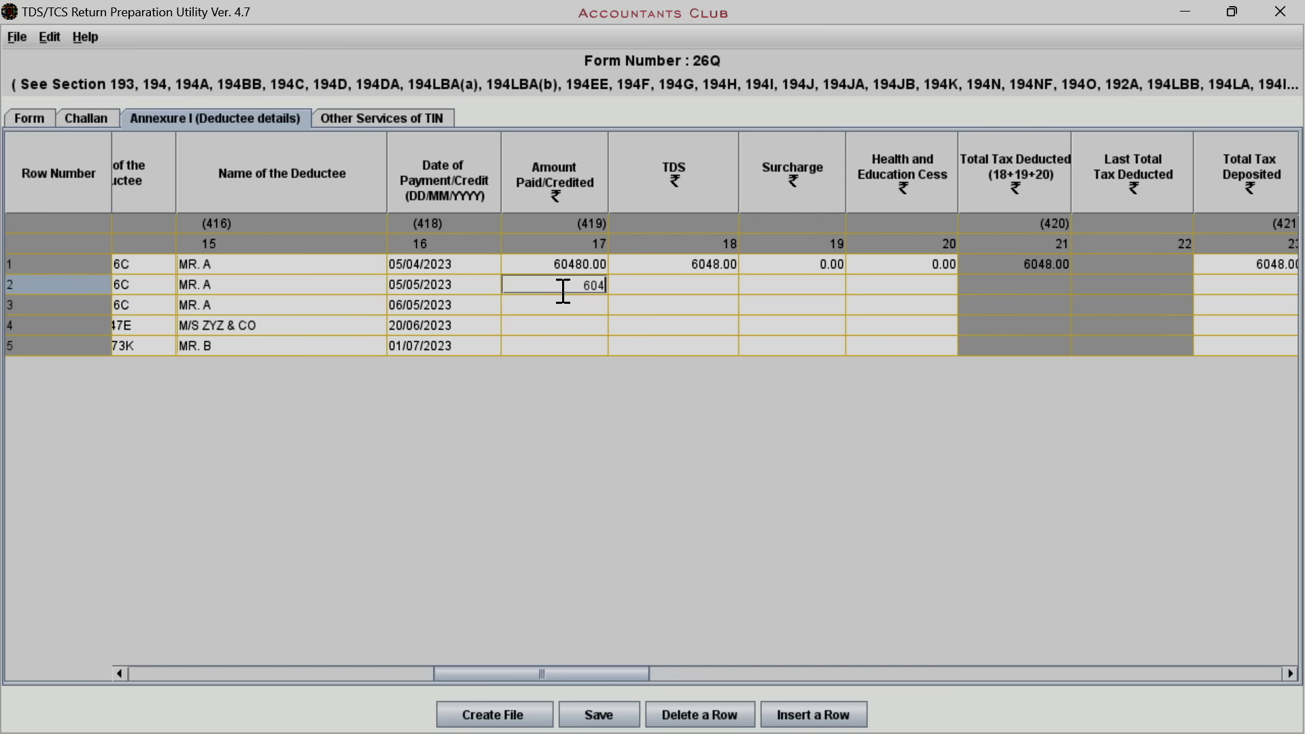
key("Return")
type("60480")
key("Return")
type("40000")
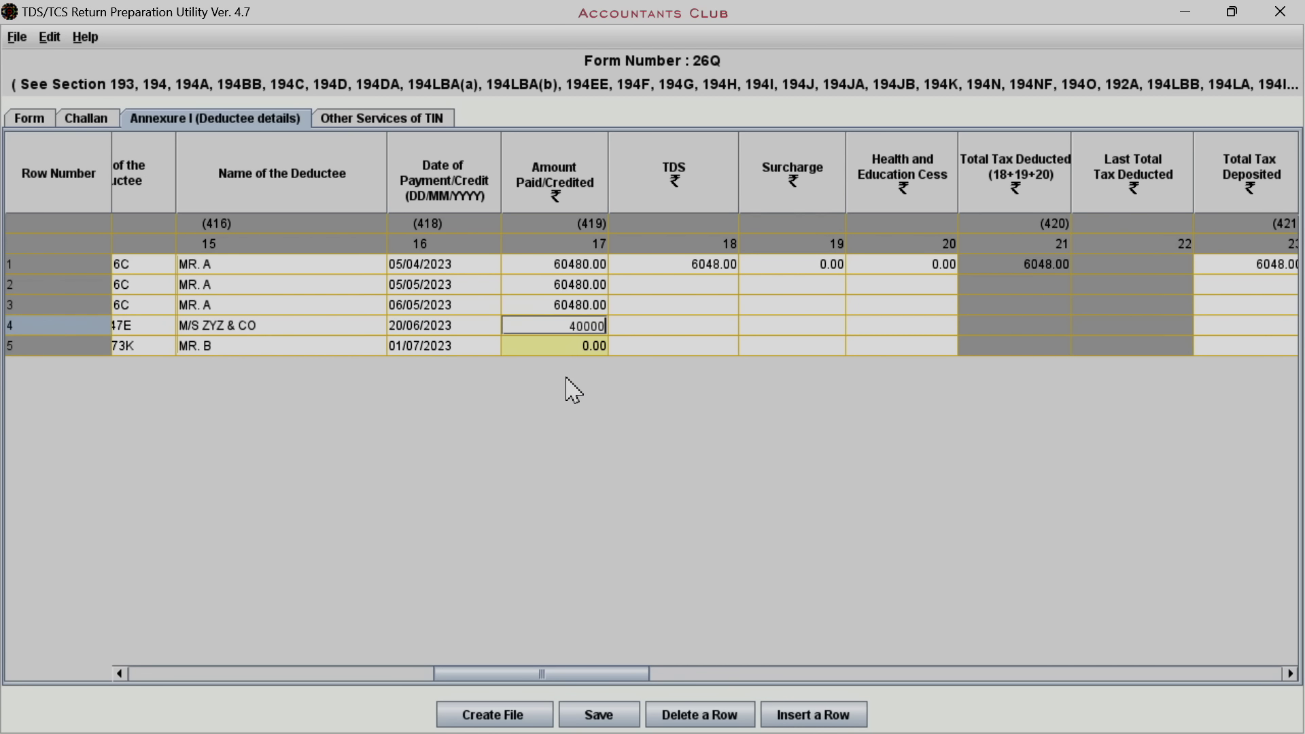
key("Return")
type("20000")
key("Return")
Enter TDS of 6048, 6048, 400 and 200 for rows 2–5
key("Down")
key("Down")
key("Down")
type("6048")
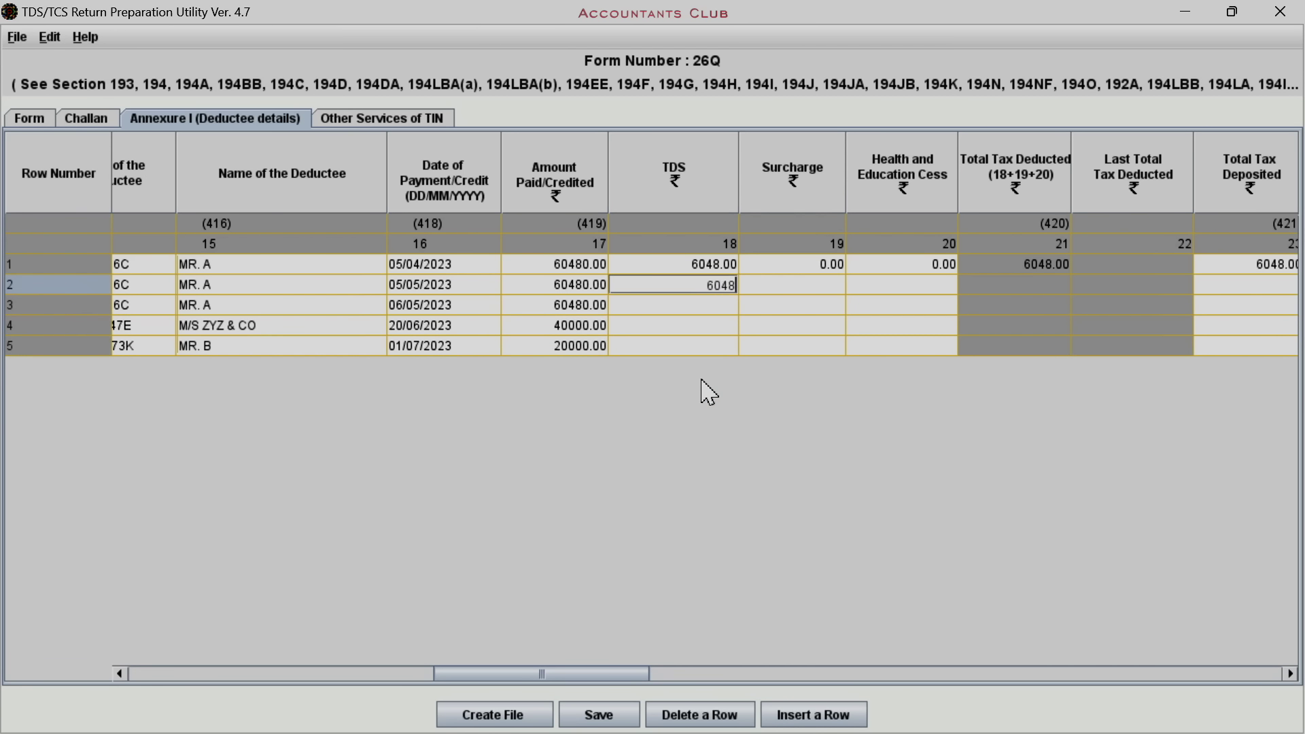
key("Return")
type("6048")
key("Return")
type("400")
key("Return")
type("200")
key("Return")
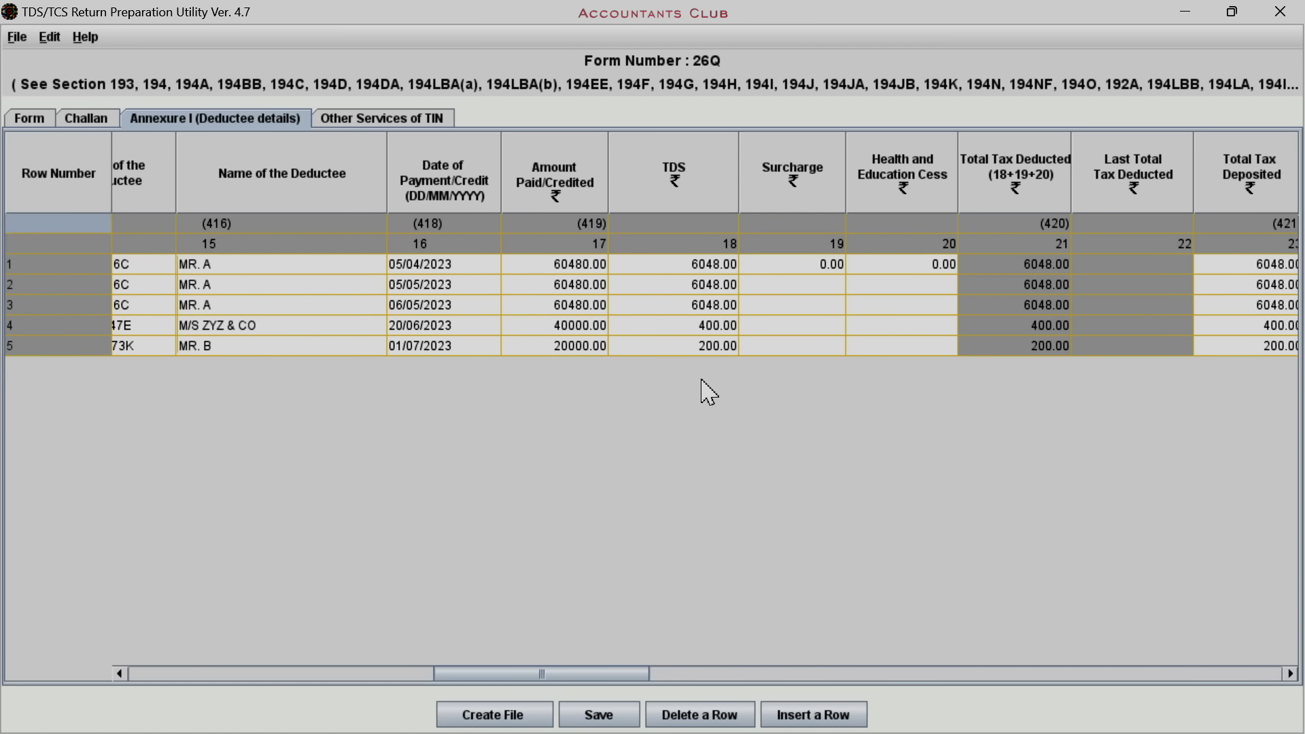
left_click(791, 286)
Enter 0 for surcharge and cess in rows 2–5
type("0")
key("Return")
type("0")
key("Return")
type("0")
key("Return")
type("0")
Enter deduction dates 05/05/2023, 05/06/2023, 20/06/2023 and 01/07/2023 for rows 2–5
key("Return")
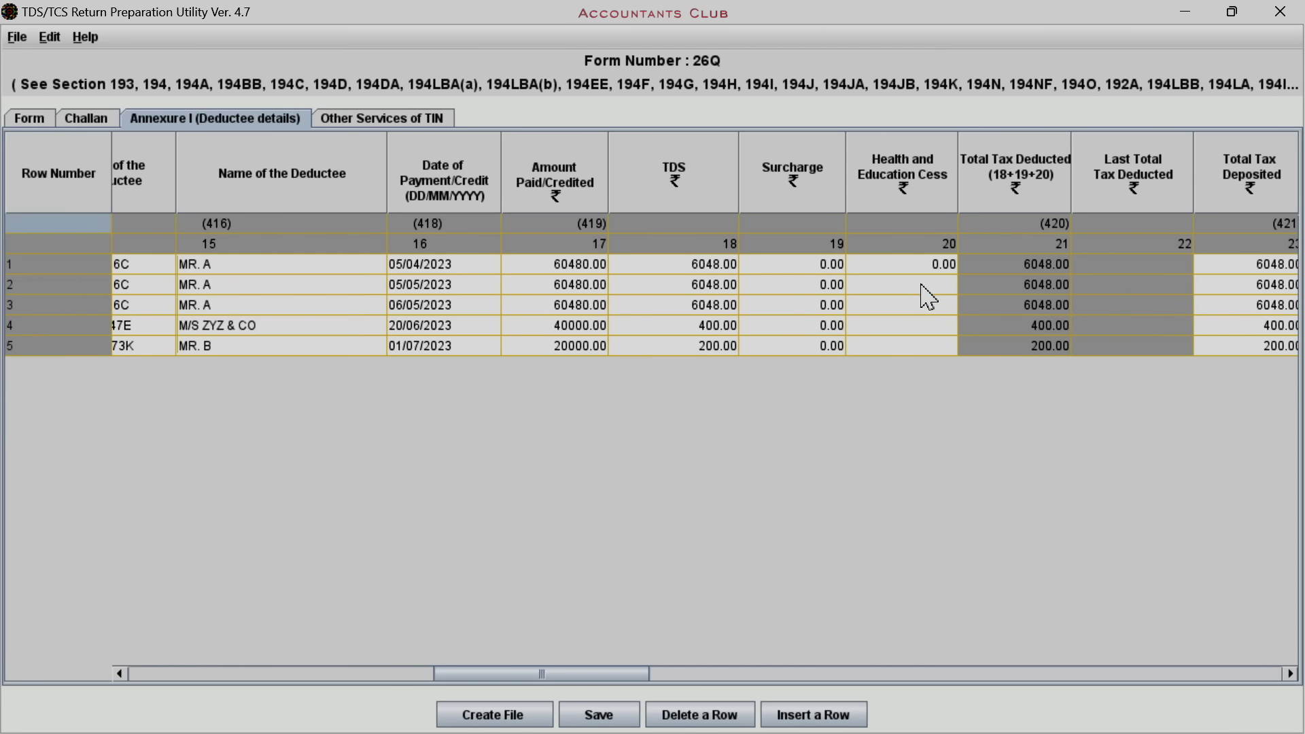
left_click(926, 287)
type("0")
key("Return")
type("0")
key("Return")
type("0")
key("Return")
type("0")
left_click_drag(551, 675, 722, 674)
type("05/05/2023")
key("Return")
type("05/06/2023")
key("Return")
type("20/06/2023")
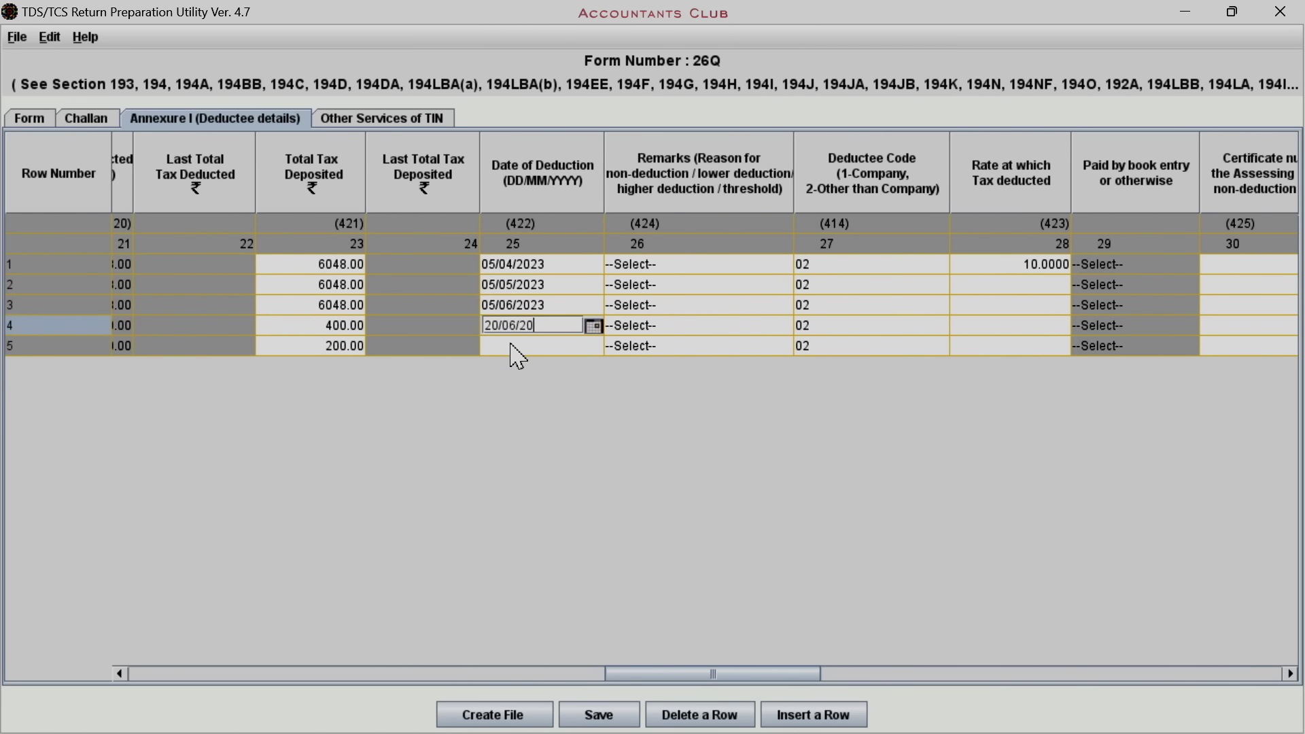
key("Return")
type("01/07/2023")
left_click(685, 308)
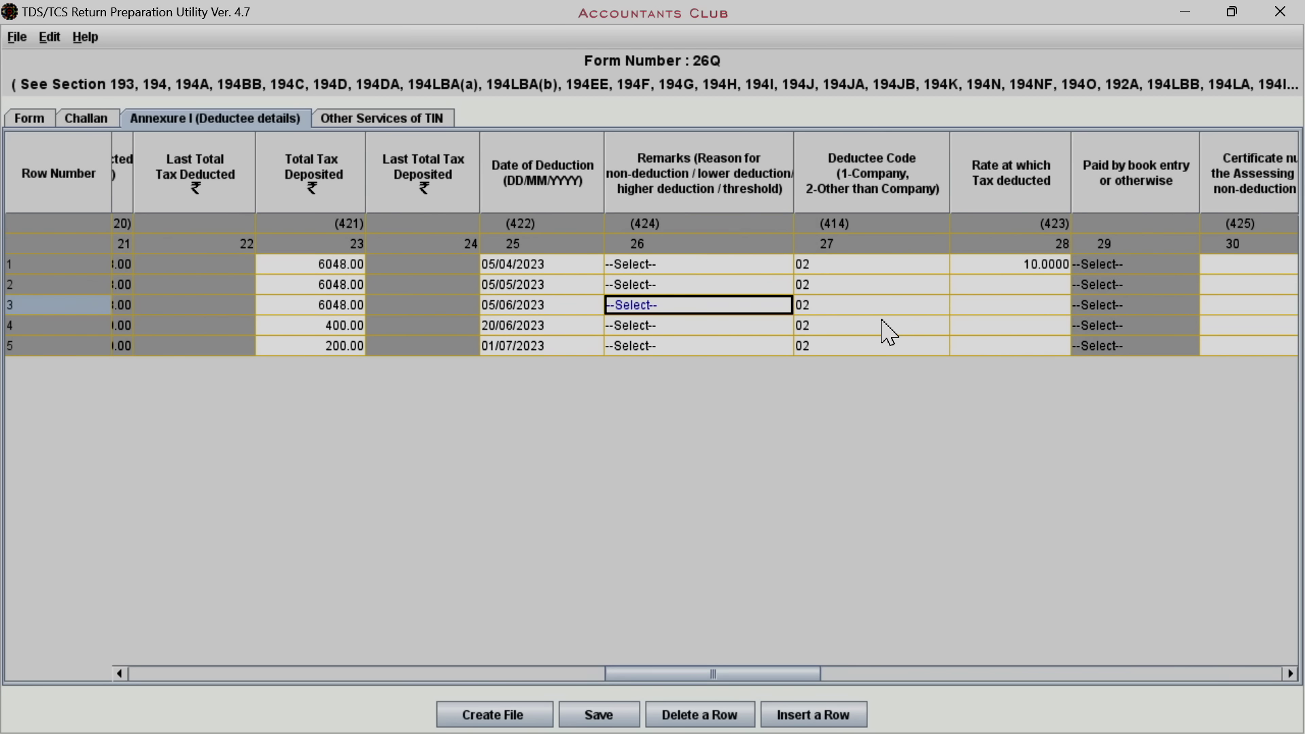
Set deduction rates of 10, 10, 1 and 1 for rows 2–5
left_click(1013, 286)
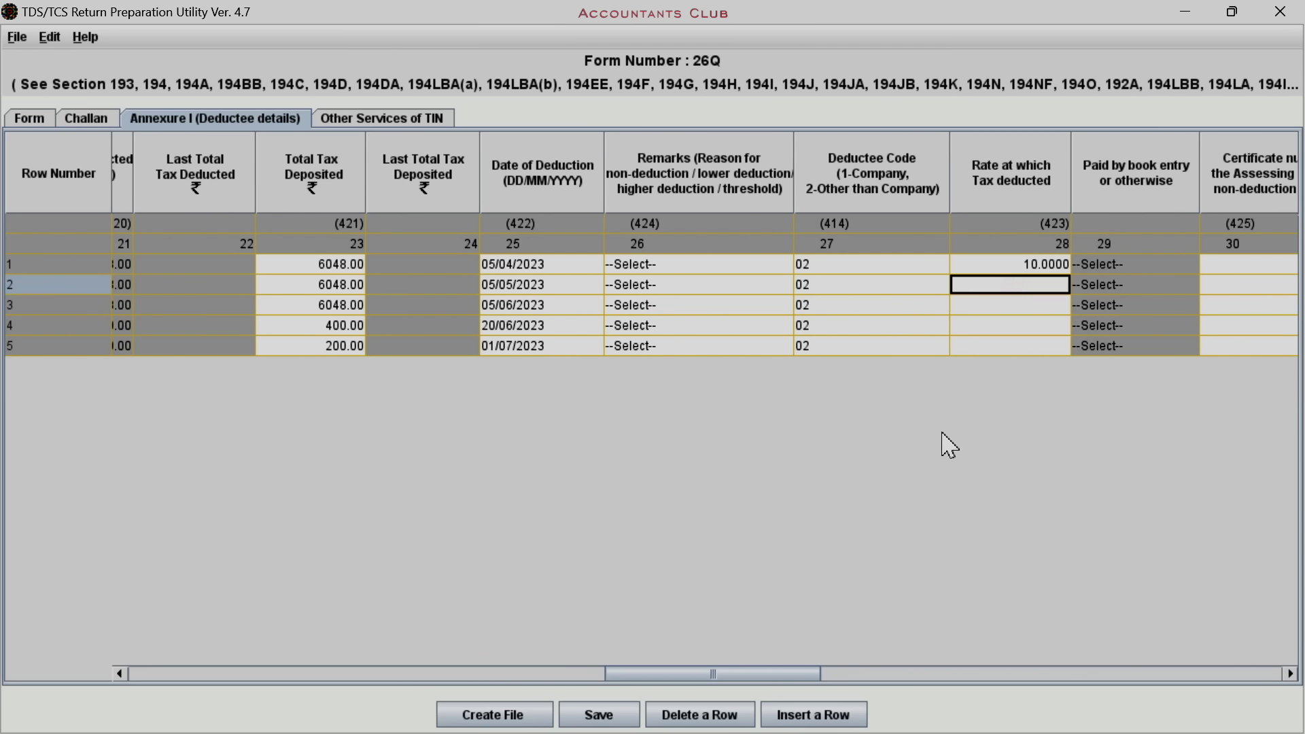
type("10")
key("Return")
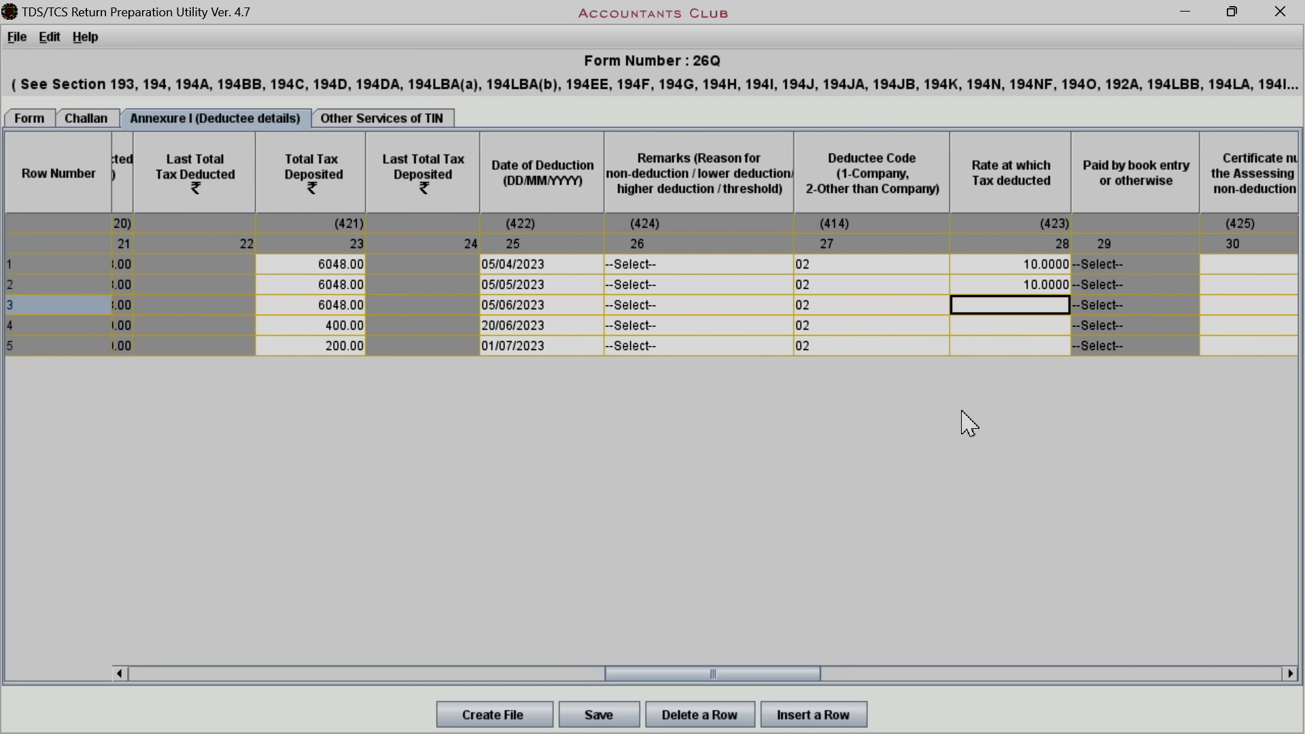
type("10")
key("Return")
type("1")
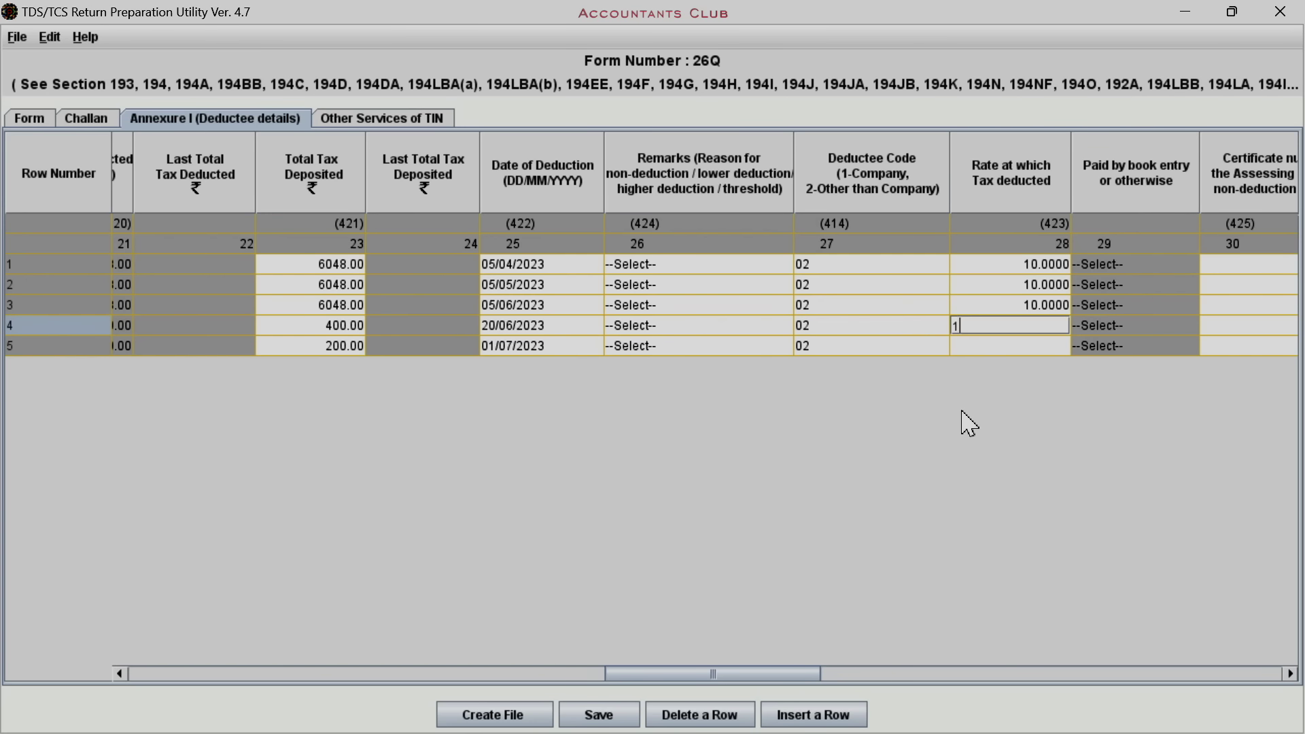
key("Return")
type("1")
key("Return")
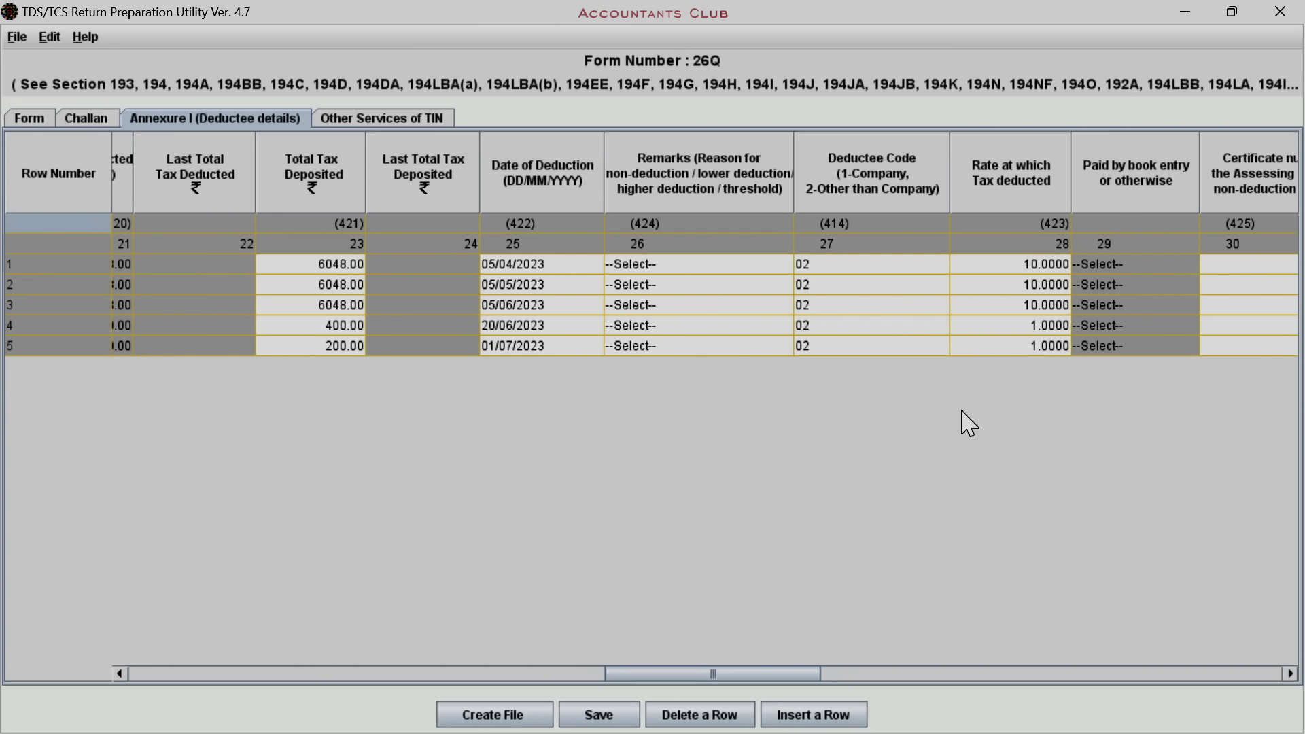
left_click_drag(772, 675, 1282, 606)
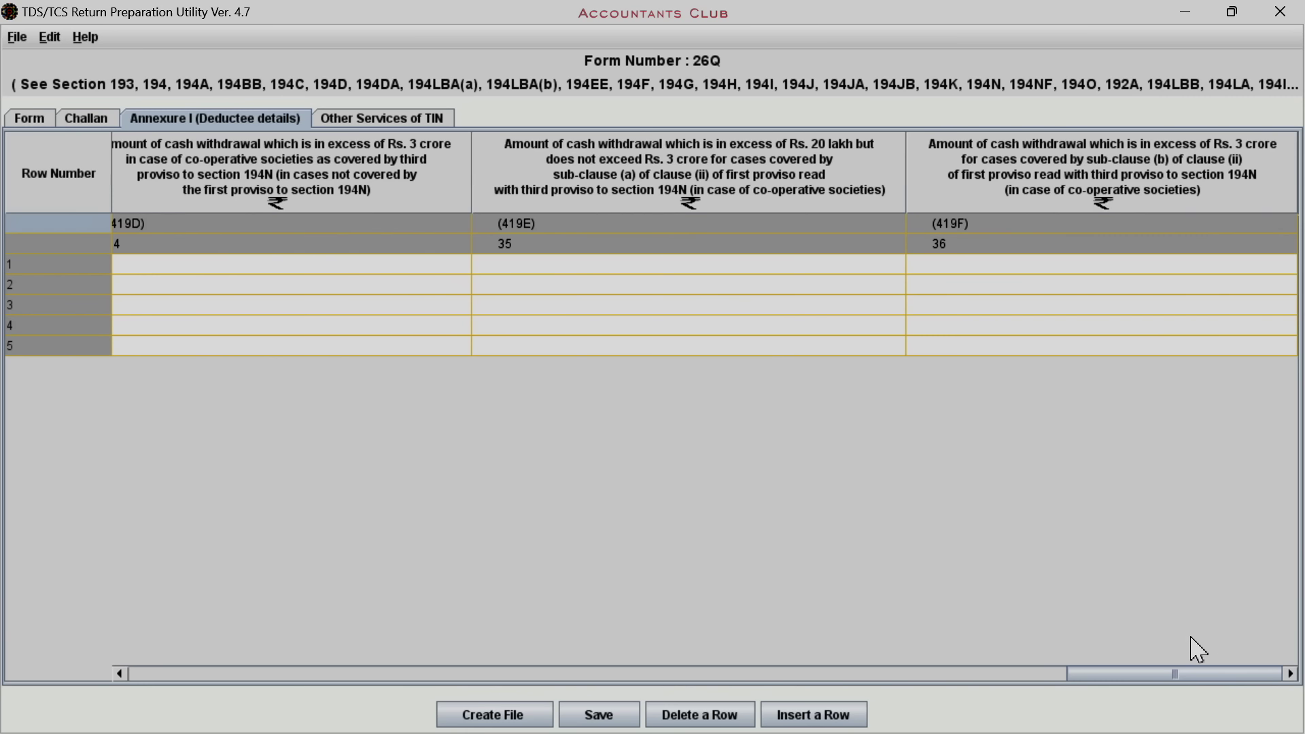
Save the 26Q statement into the TDS-Return folder and return to the Form page
left_click(608, 720)
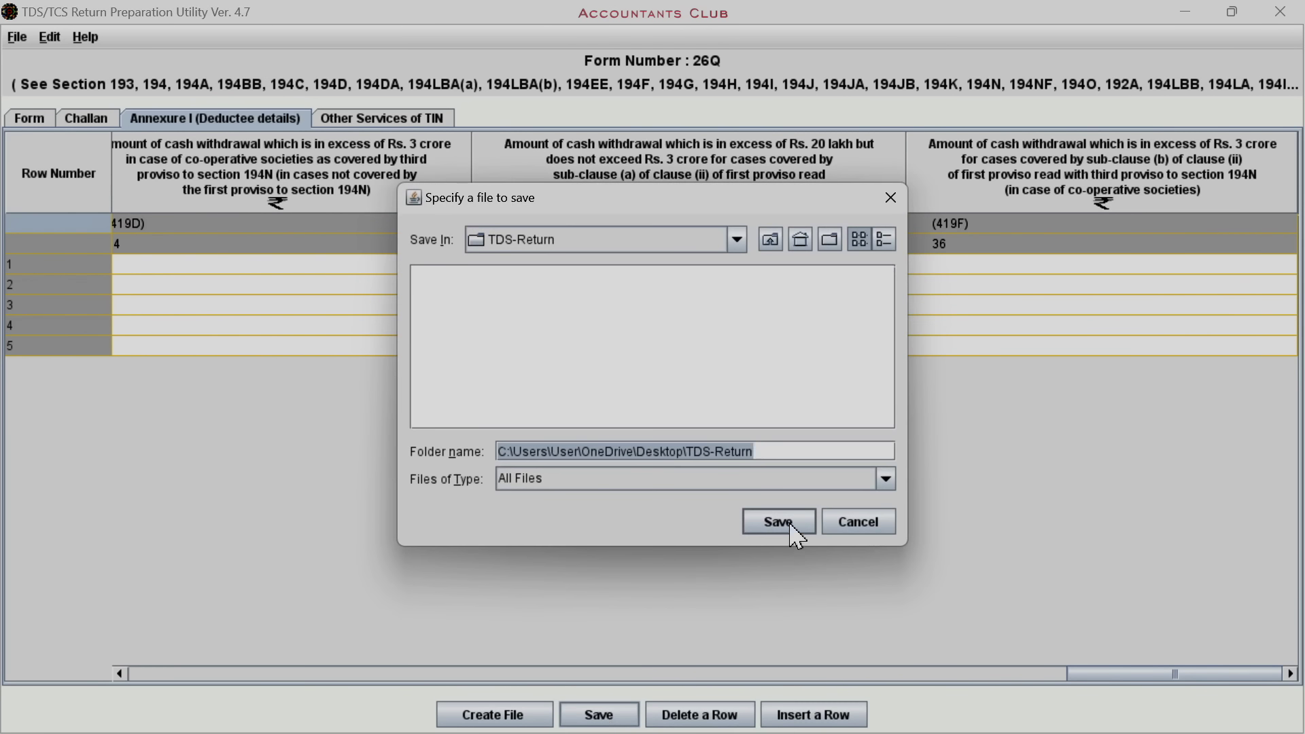
left_click(791, 526)
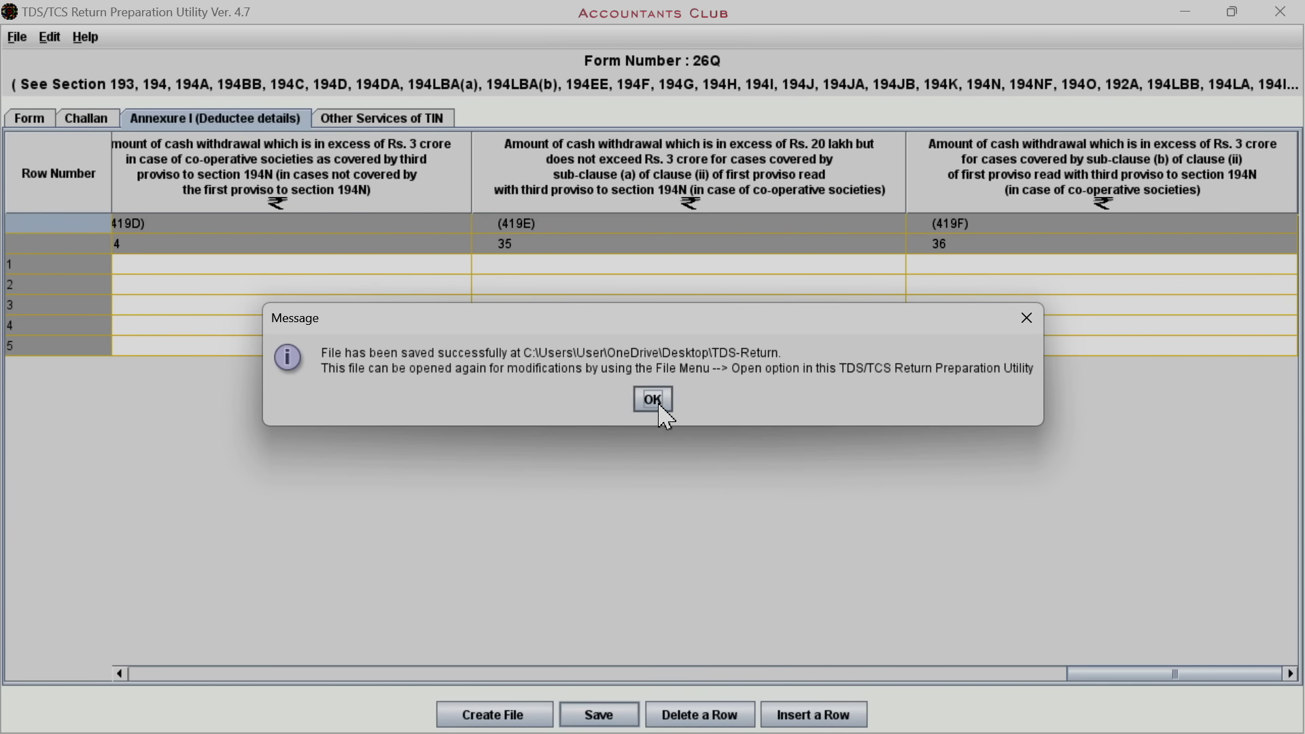
left_click(656, 403)
left_click(31, 119)
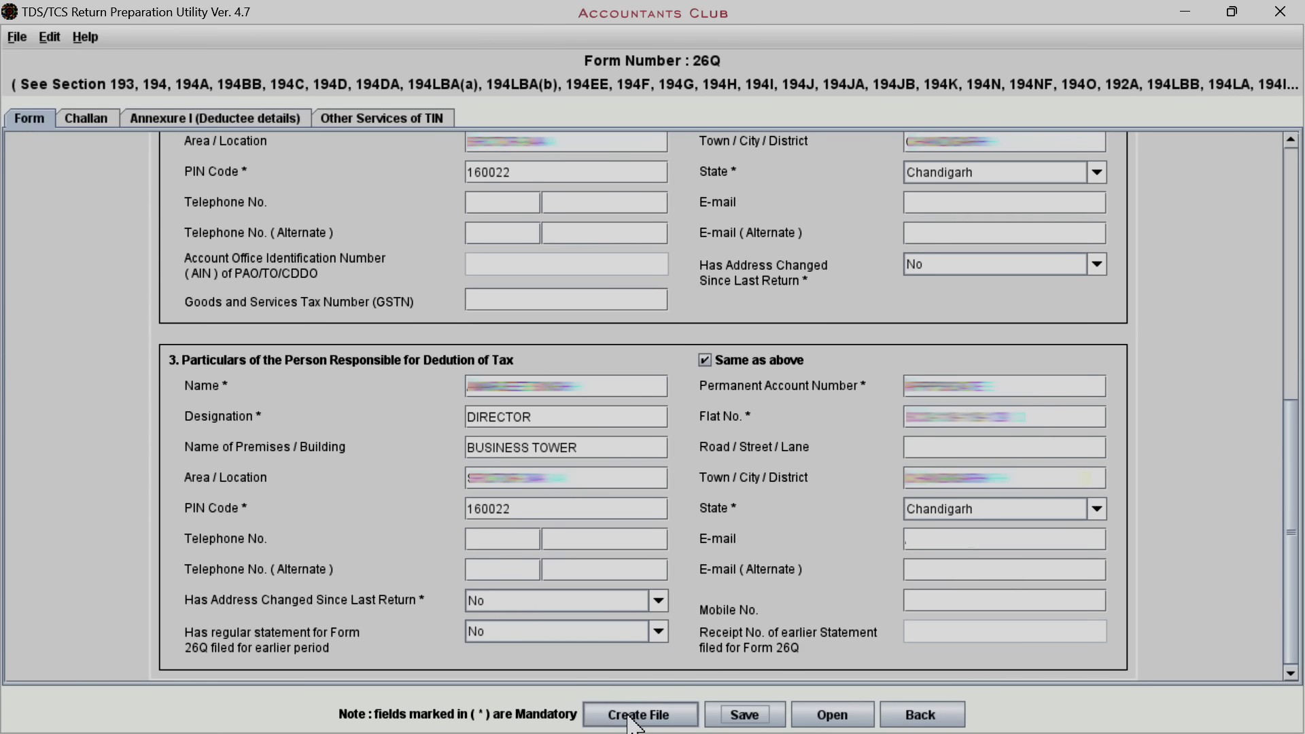
Add the responsible person's mobile number after the missing-number warning, then retry Create File
left_click(630, 719)
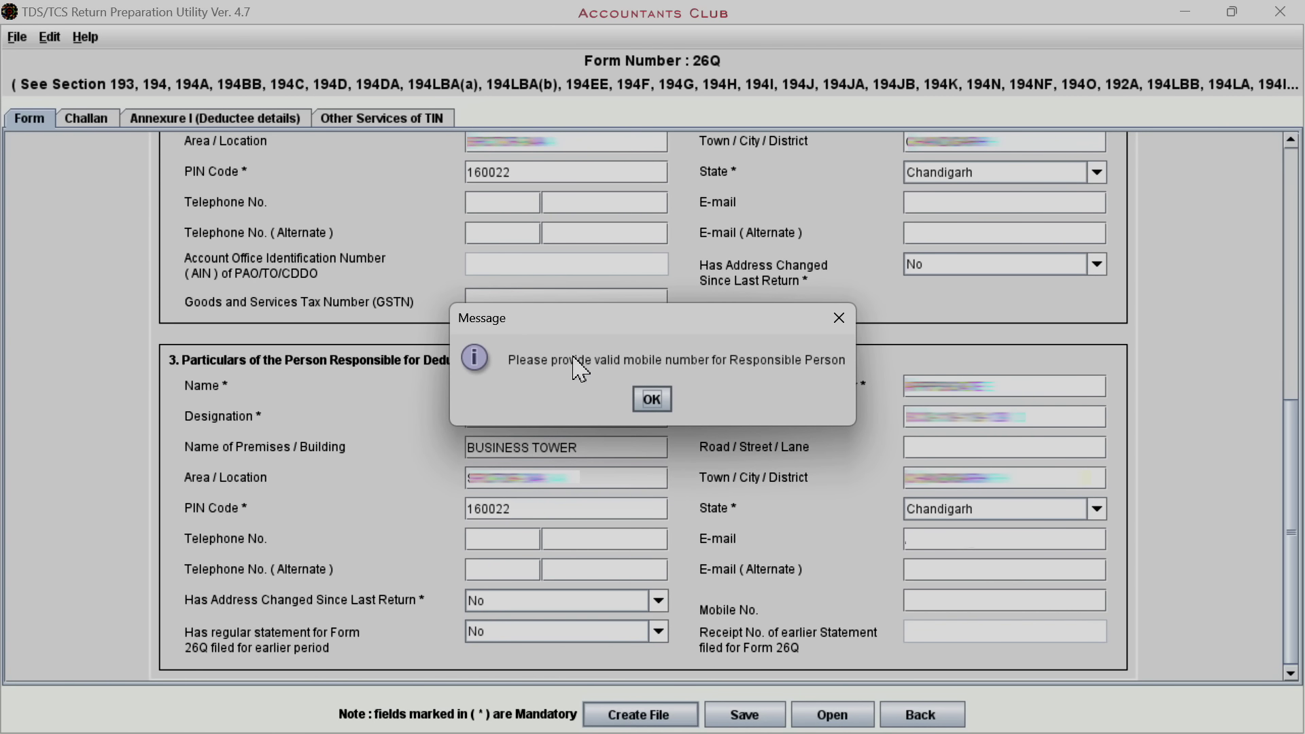
left_click(652, 402)
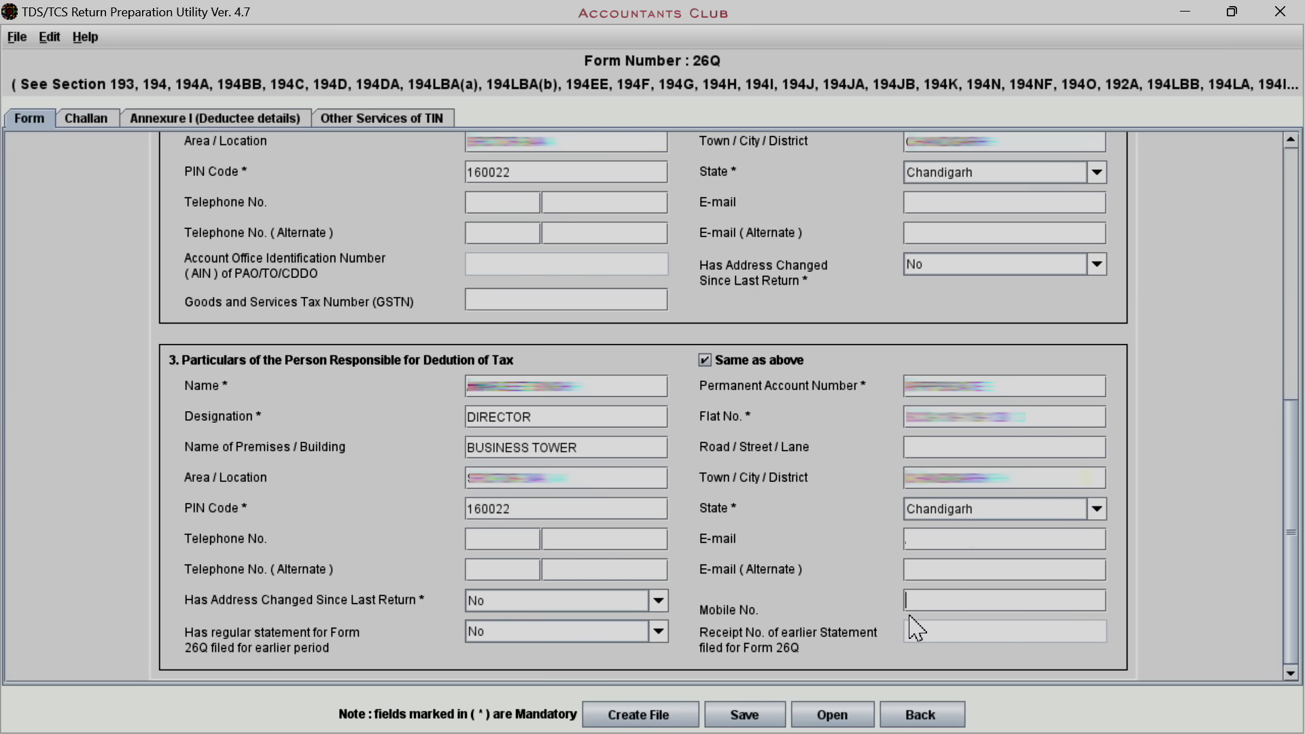
type("98765")
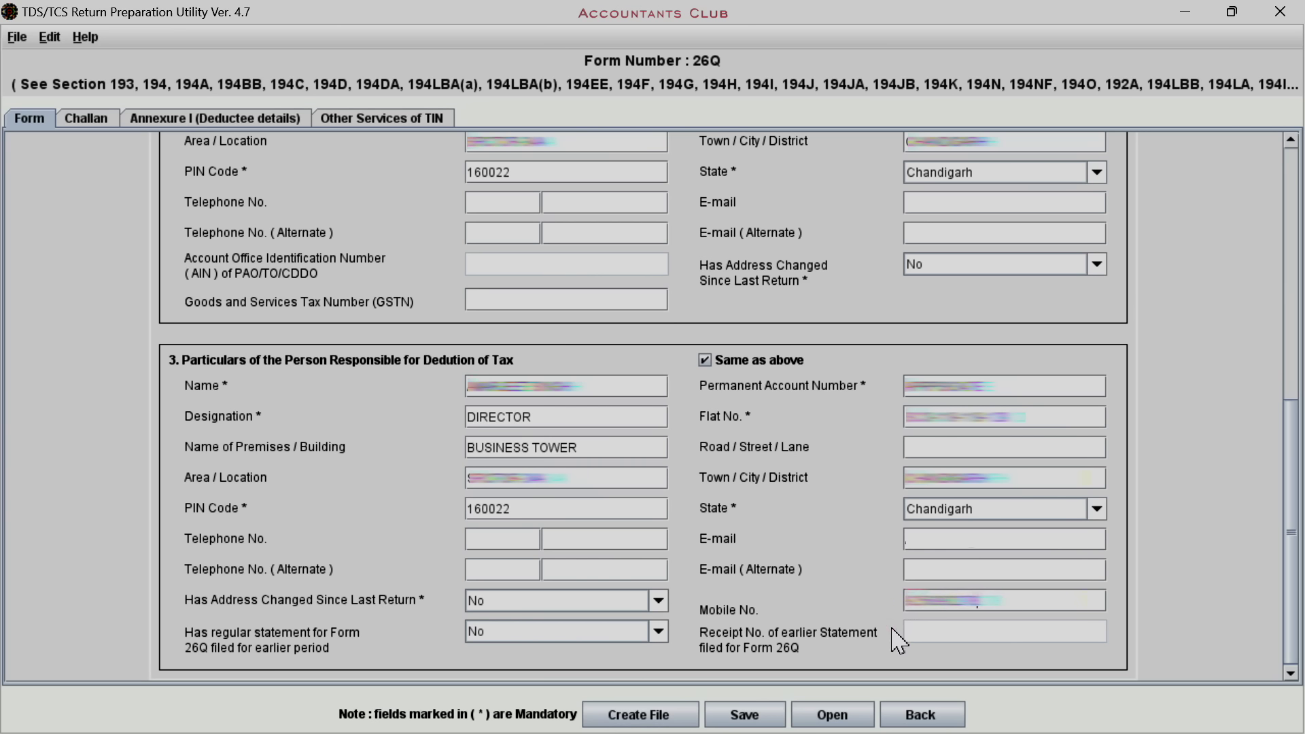
left_click(648, 723)
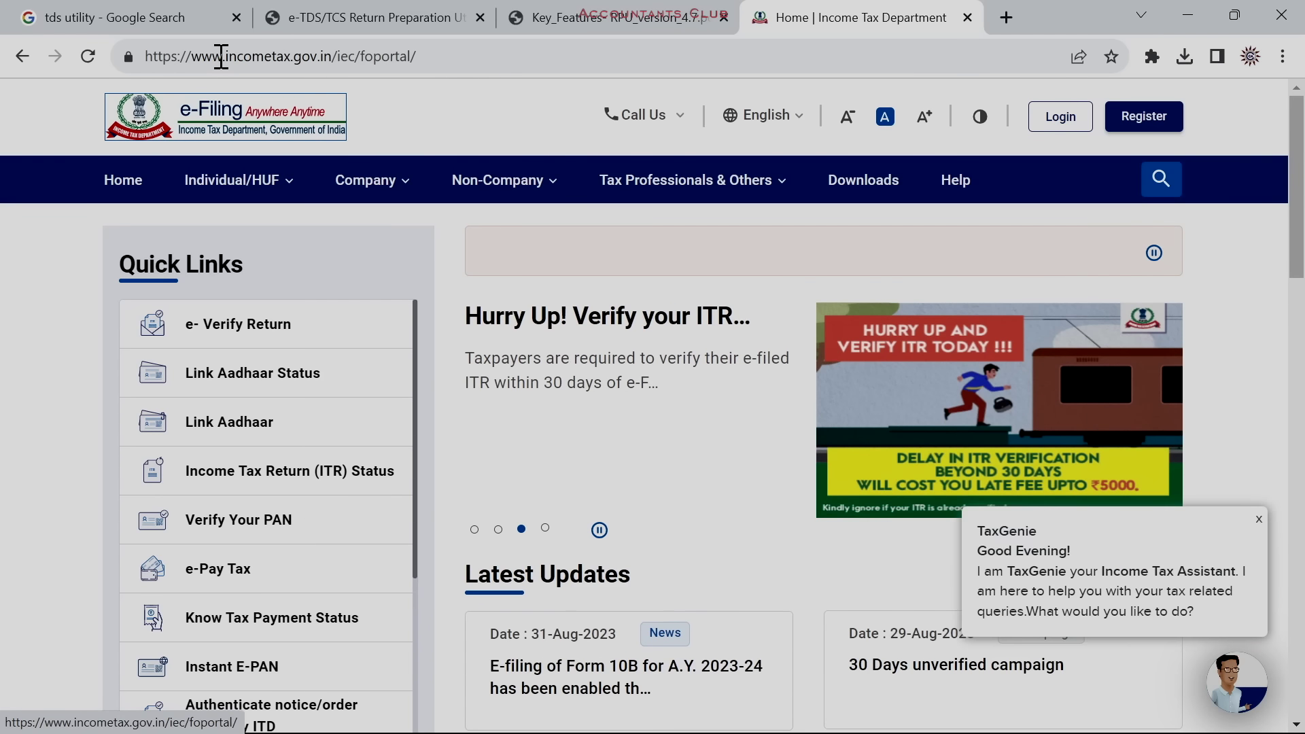
Log in to the e-Filing Portal with the user ID and account password, then reach e-File > e-Pay Tax
left_click(1052, 117)
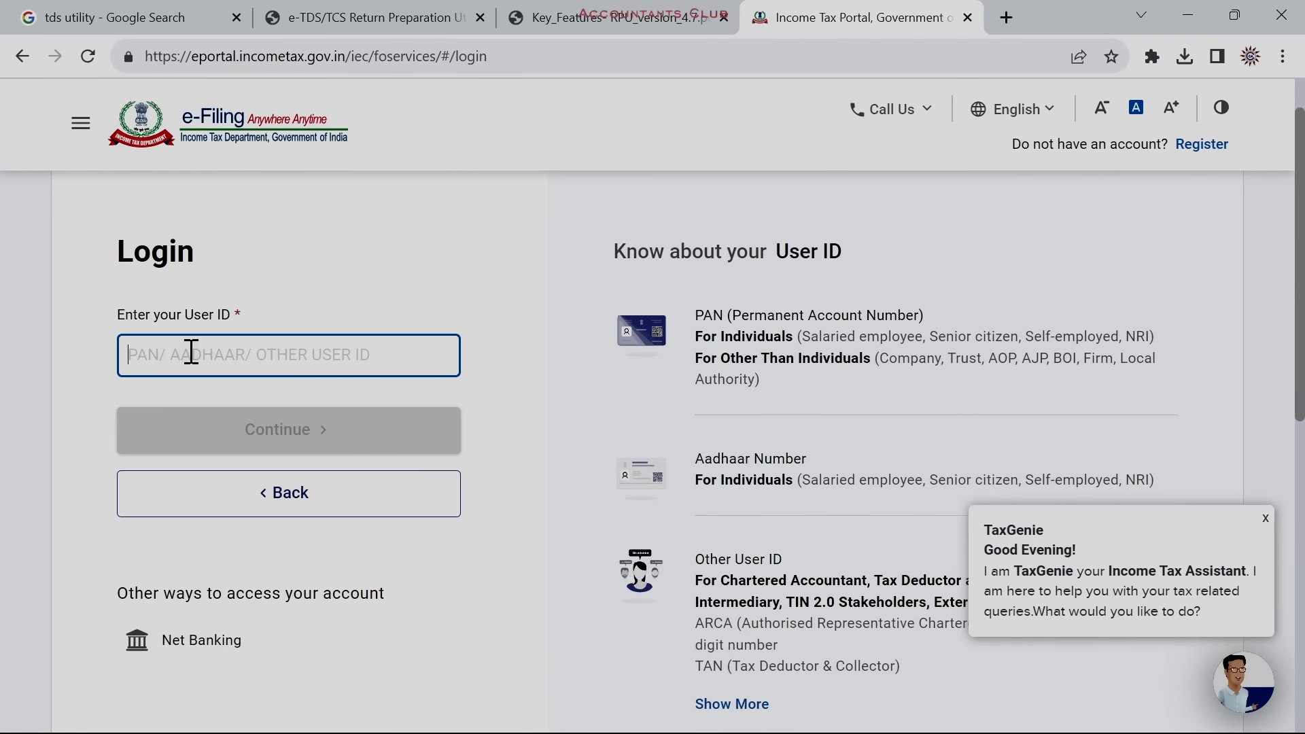
left_click(190, 350)
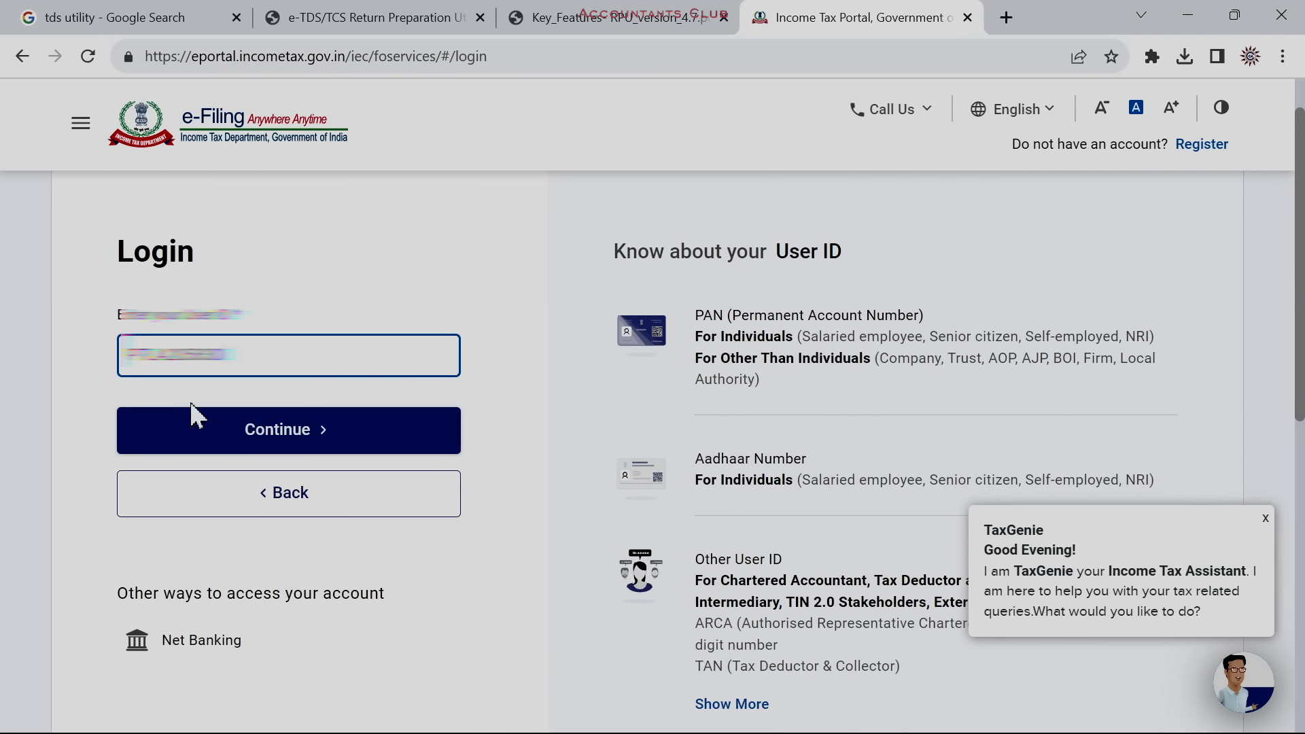
left_click(189, 425)
left_click(126, 432)
key("ctrl+v")
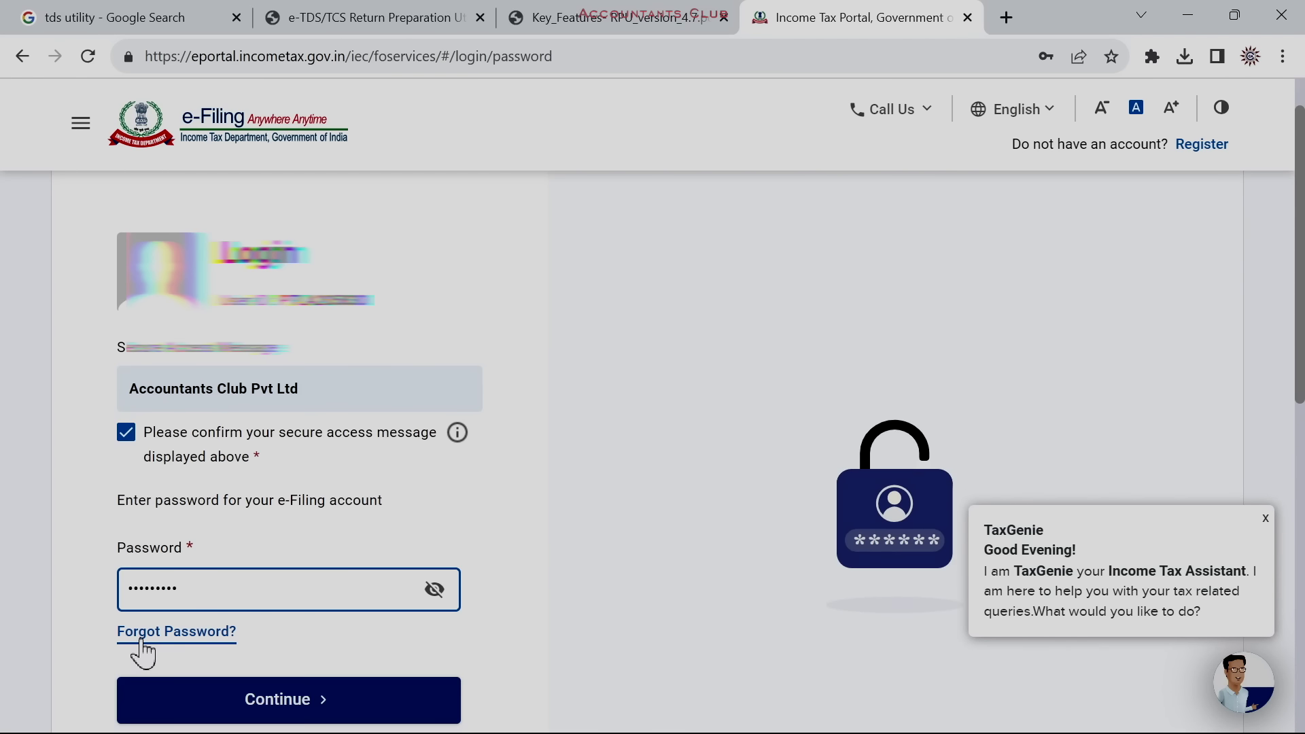
left_click(204, 700)
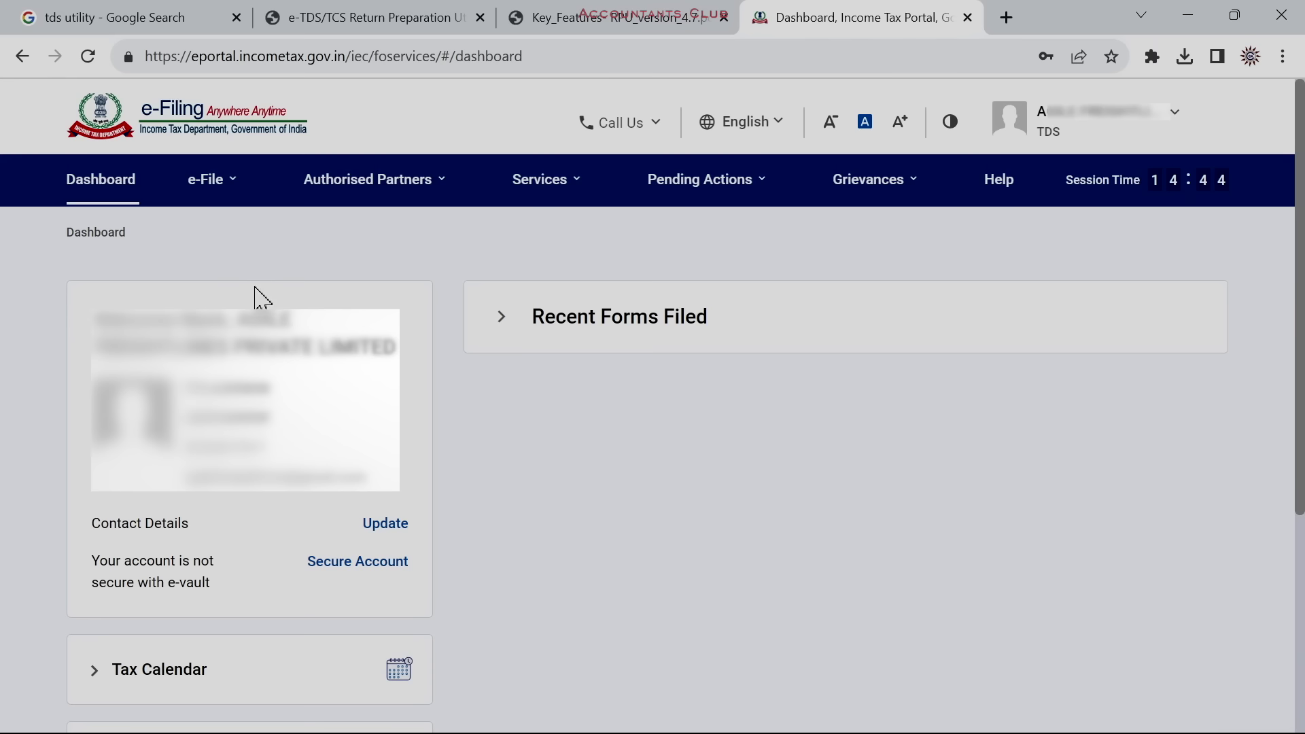
left_click(229, 182)
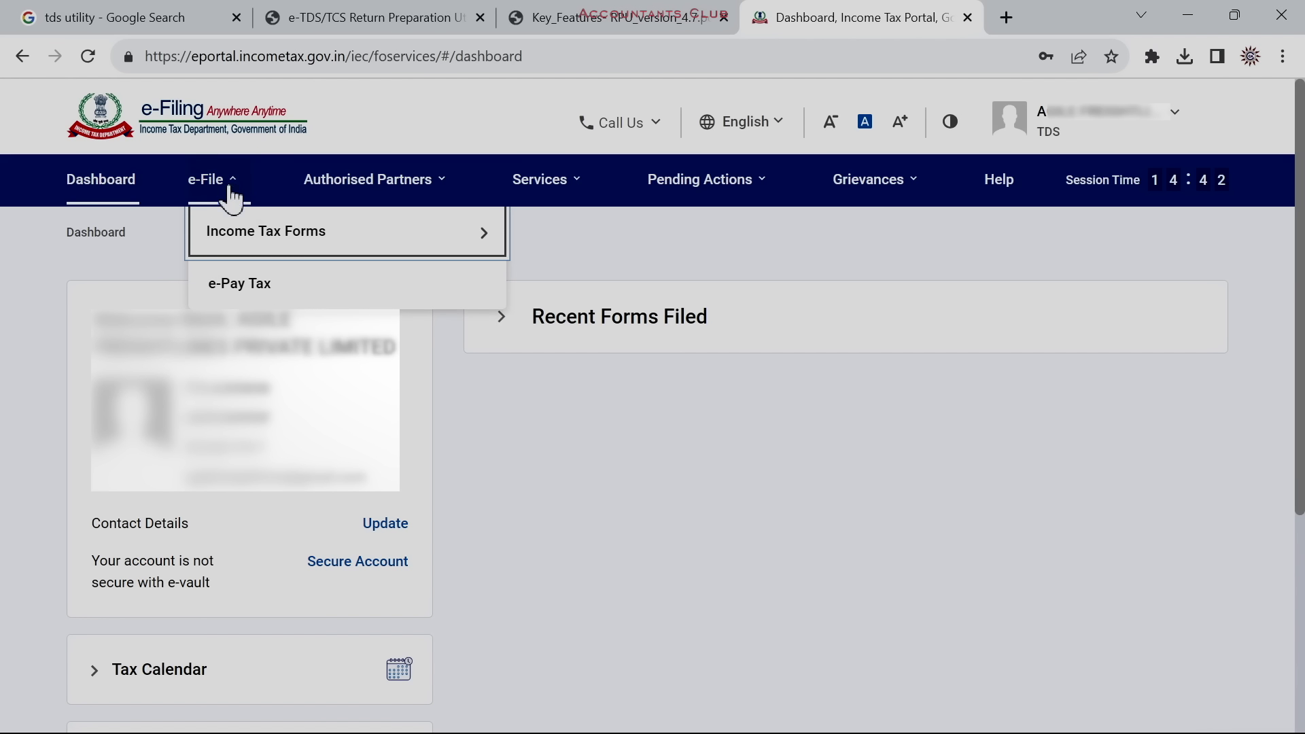
left_click(260, 286)
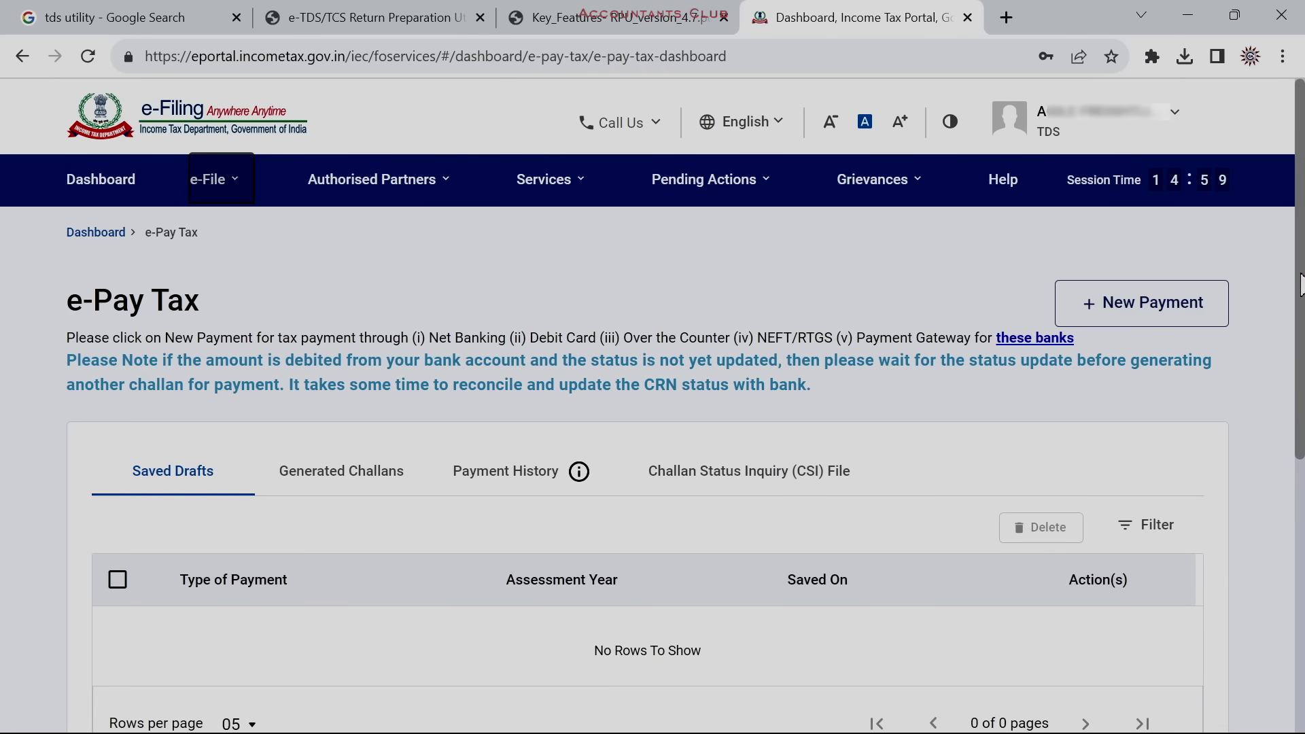
Open Payment History's Challan Status Inquiry (CSI) File tab and scroll down to its payment-date fields
scroll(1300, 316, "down", 1)
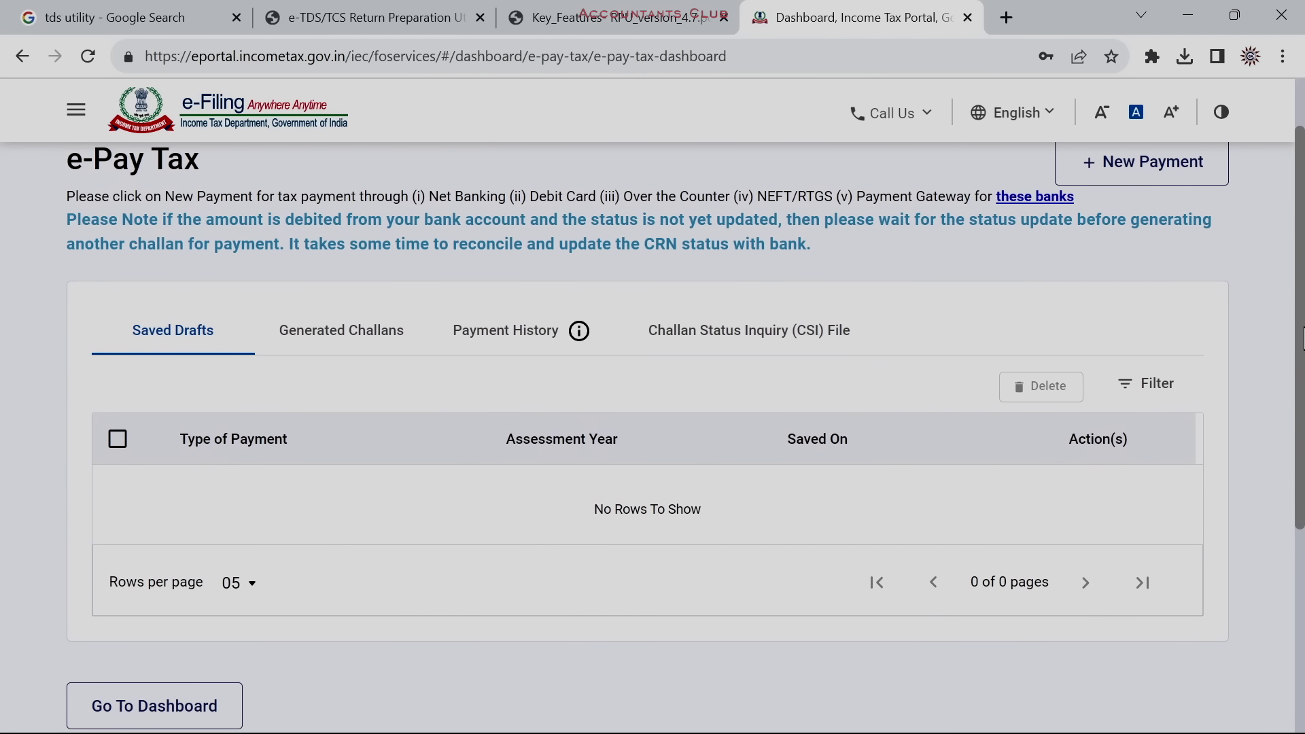
left_click(527, 344)
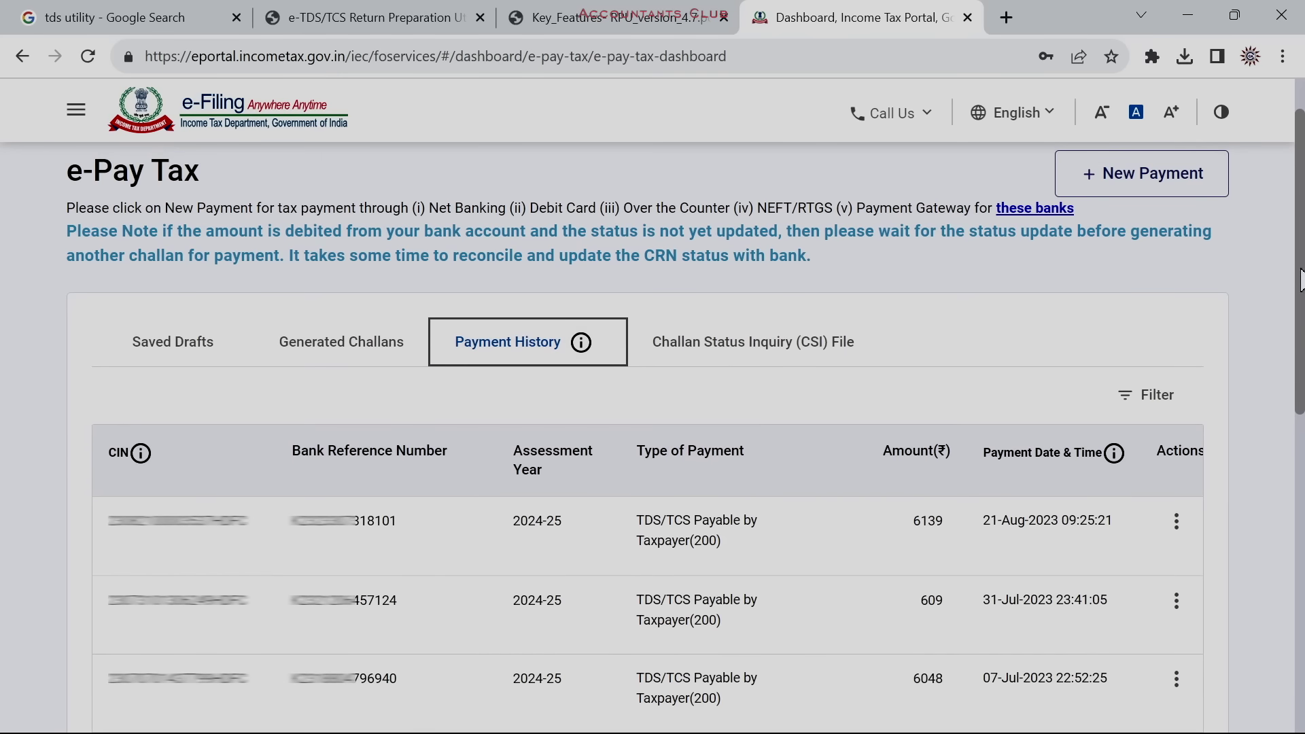
left_click_drag(1300, 285, 1302, 277)
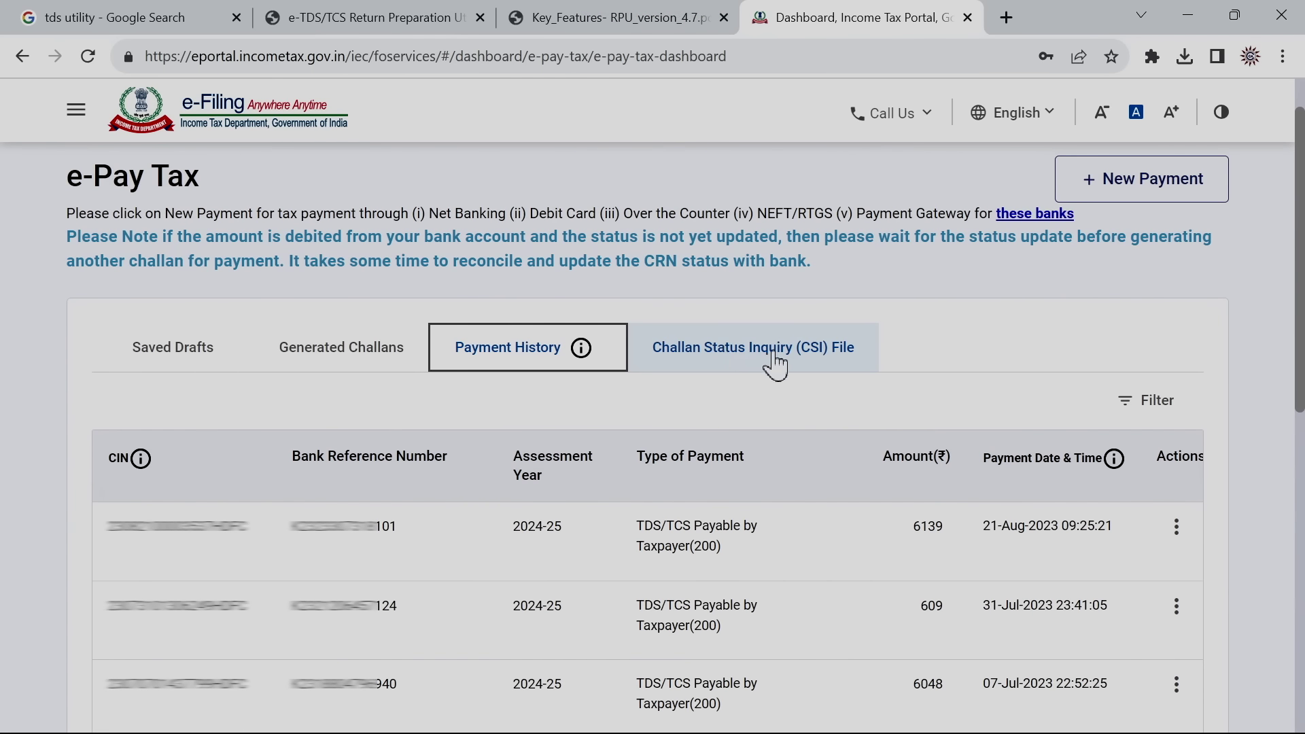
left_click(794, 363)
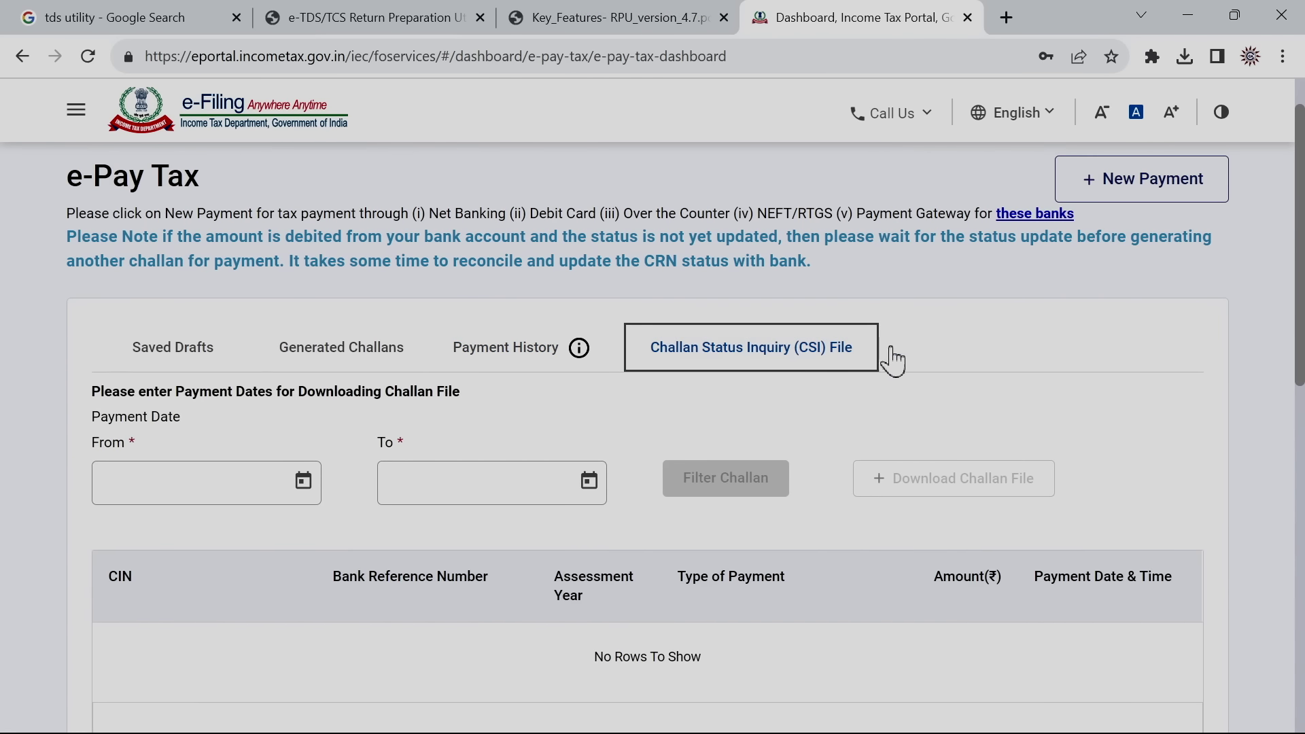
left_click_drag(1301, 332, 1303, 402)
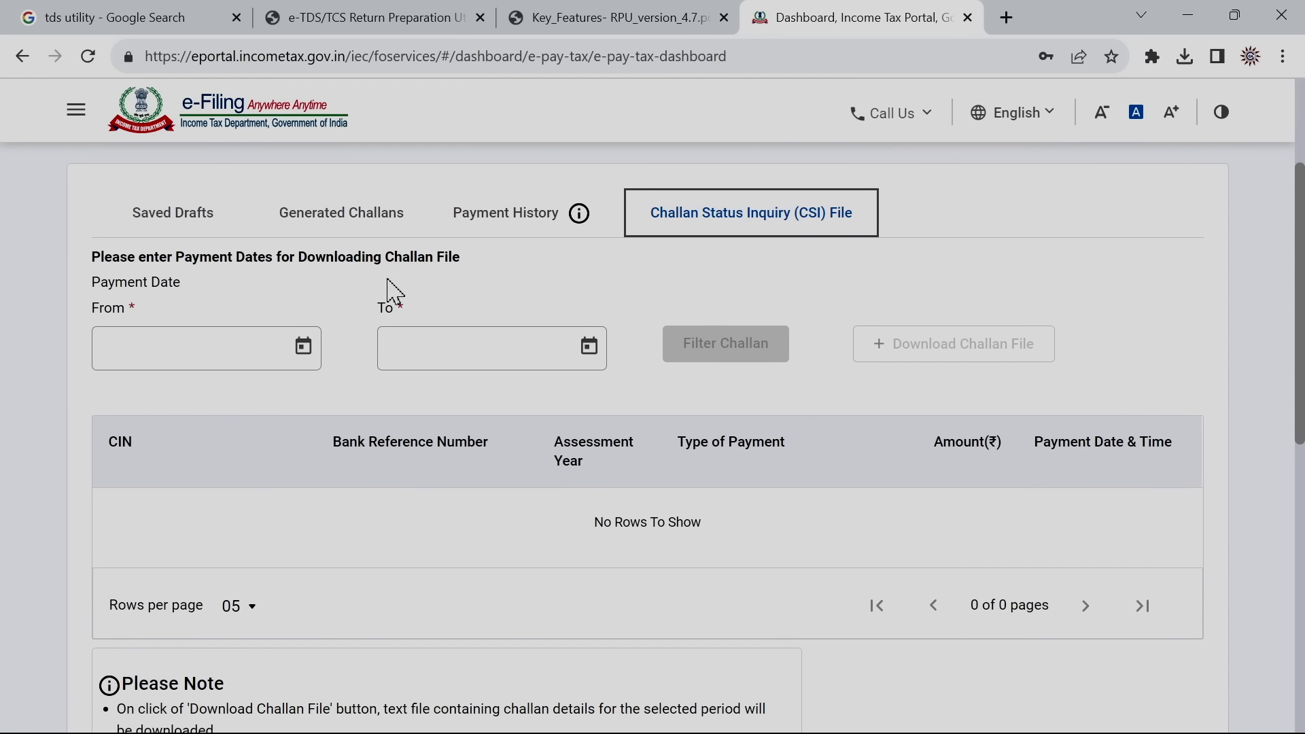
Filter challans paid from 01-Apr-2023 to 31-Jul-2023
left_click(306, 351)
left_click(328, 416)
left_click(327, 416)
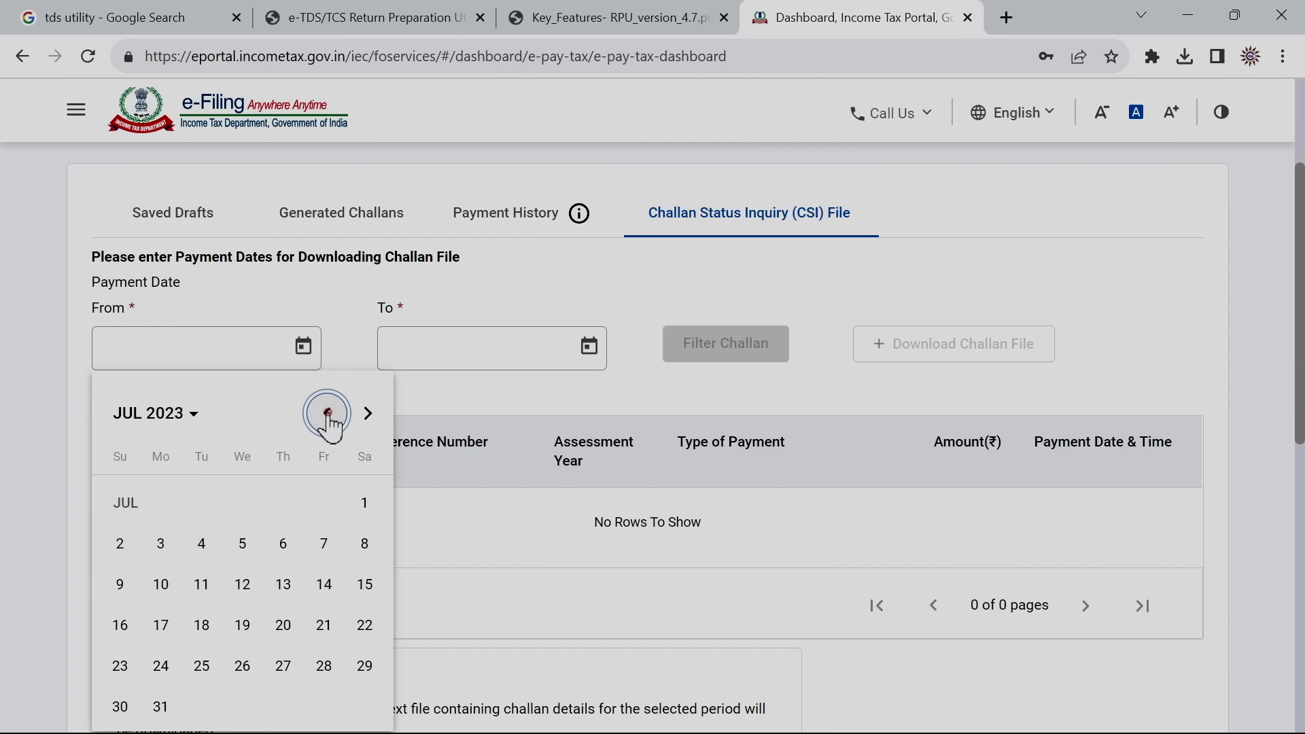
left_click(329, 418)
left_click(329, 418)
left_click(328, 416)
left_click(361, 501)
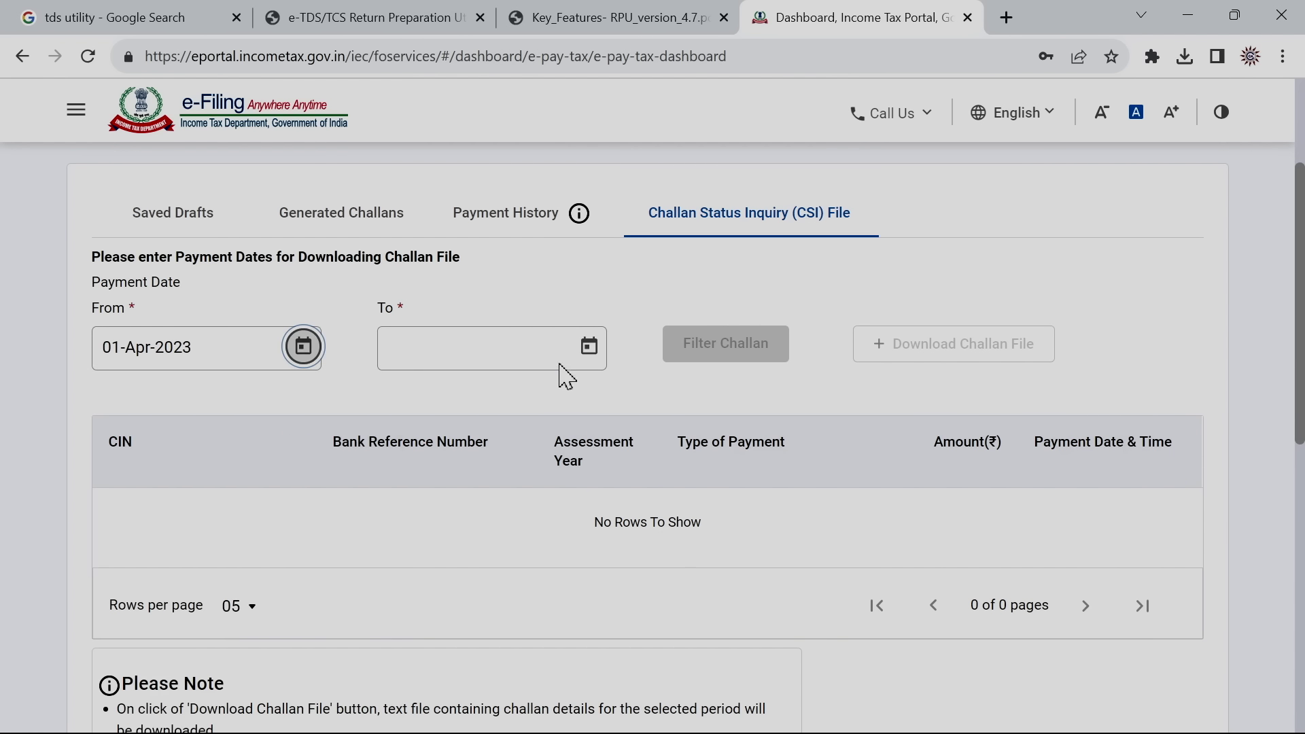
left_click(590, 354)
left_click(609, 423)
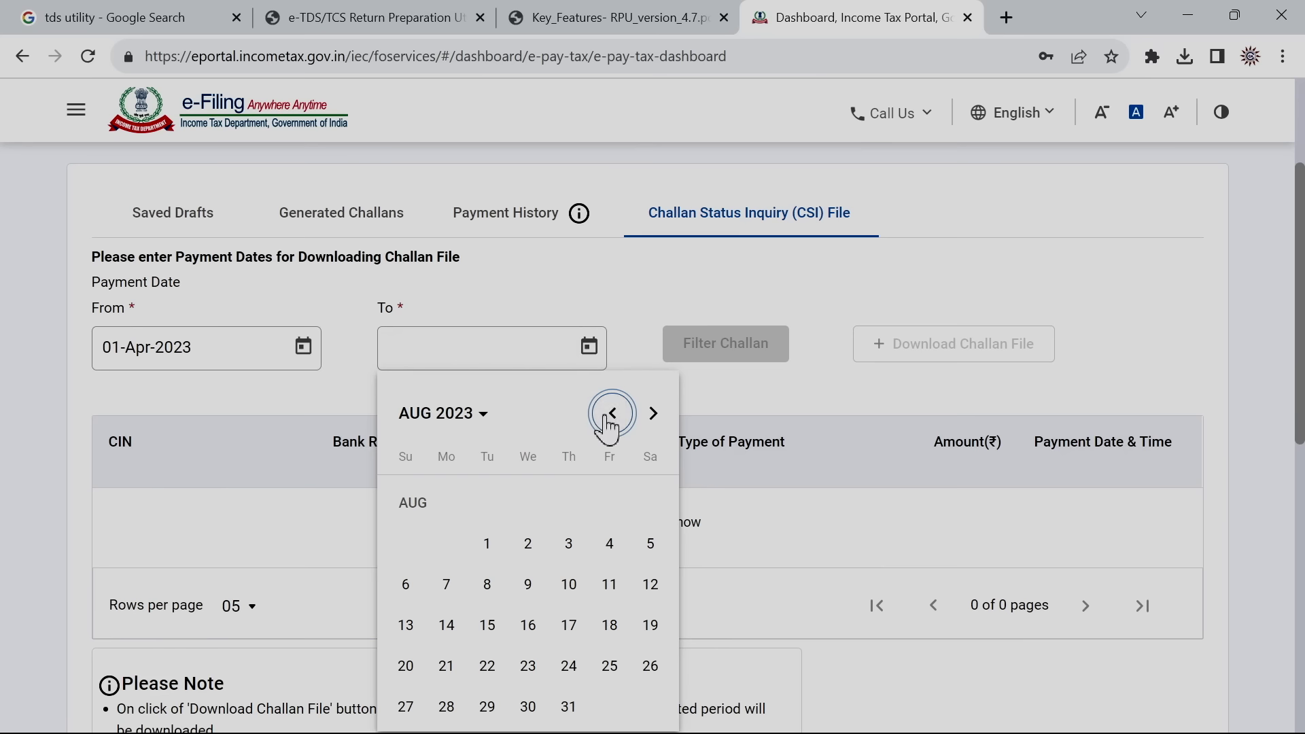
left_click(610, 416)
left_click(447, 707)
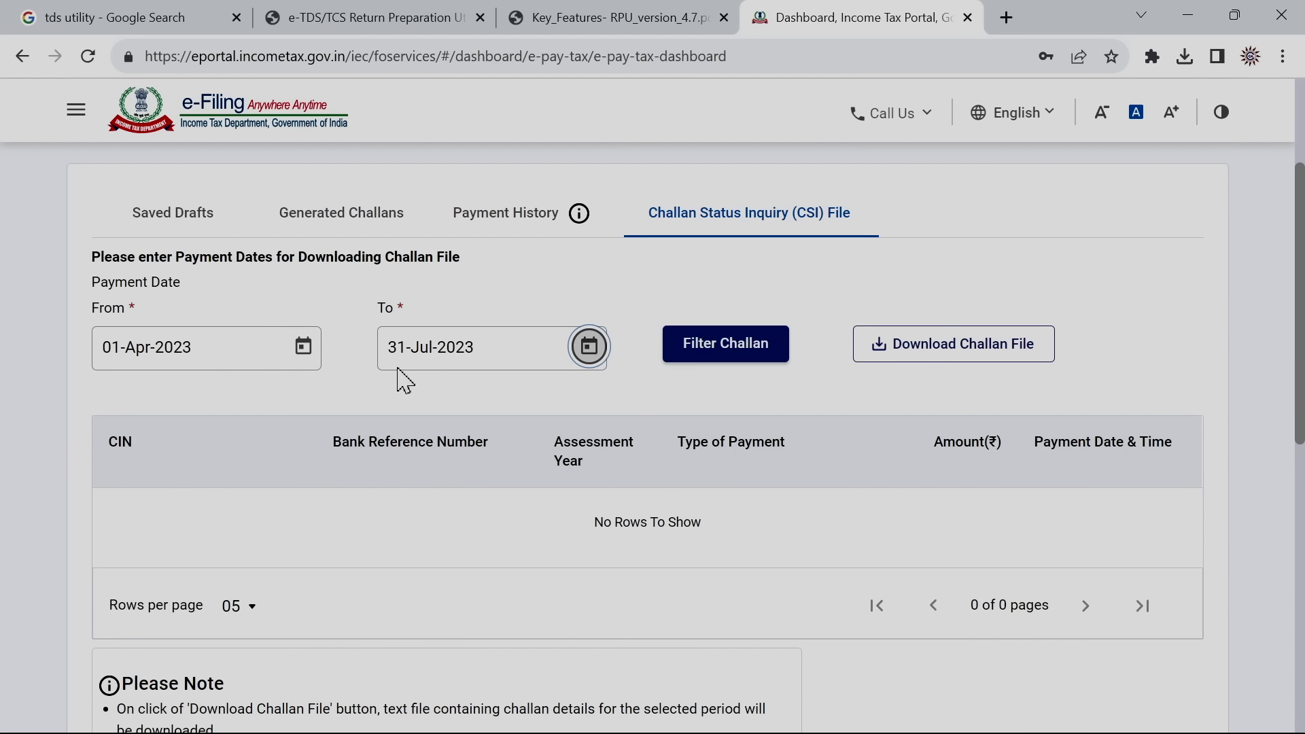
left_click(730, 364)
Download the challan CSI file for the four listed challans
left_click_drag(1301, 278, 1302, 336)
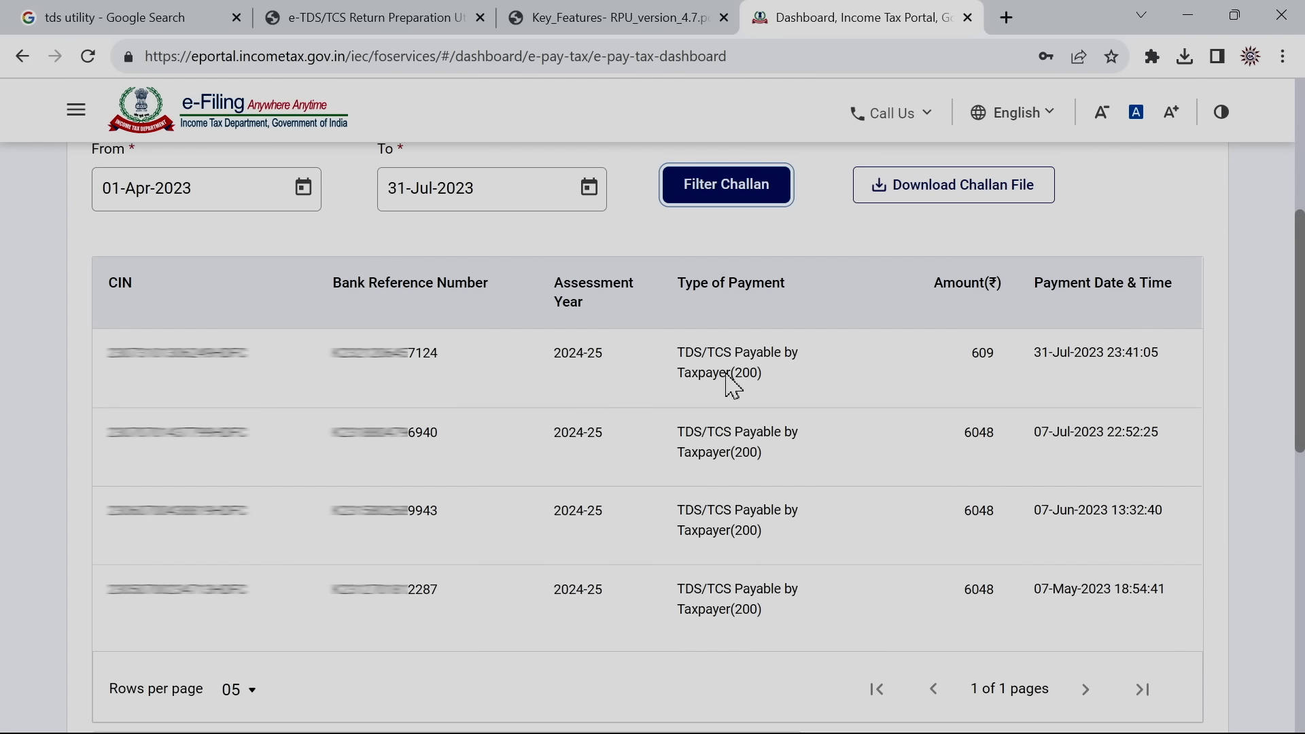
left_click_drag(1299, 400, 1297, 340)
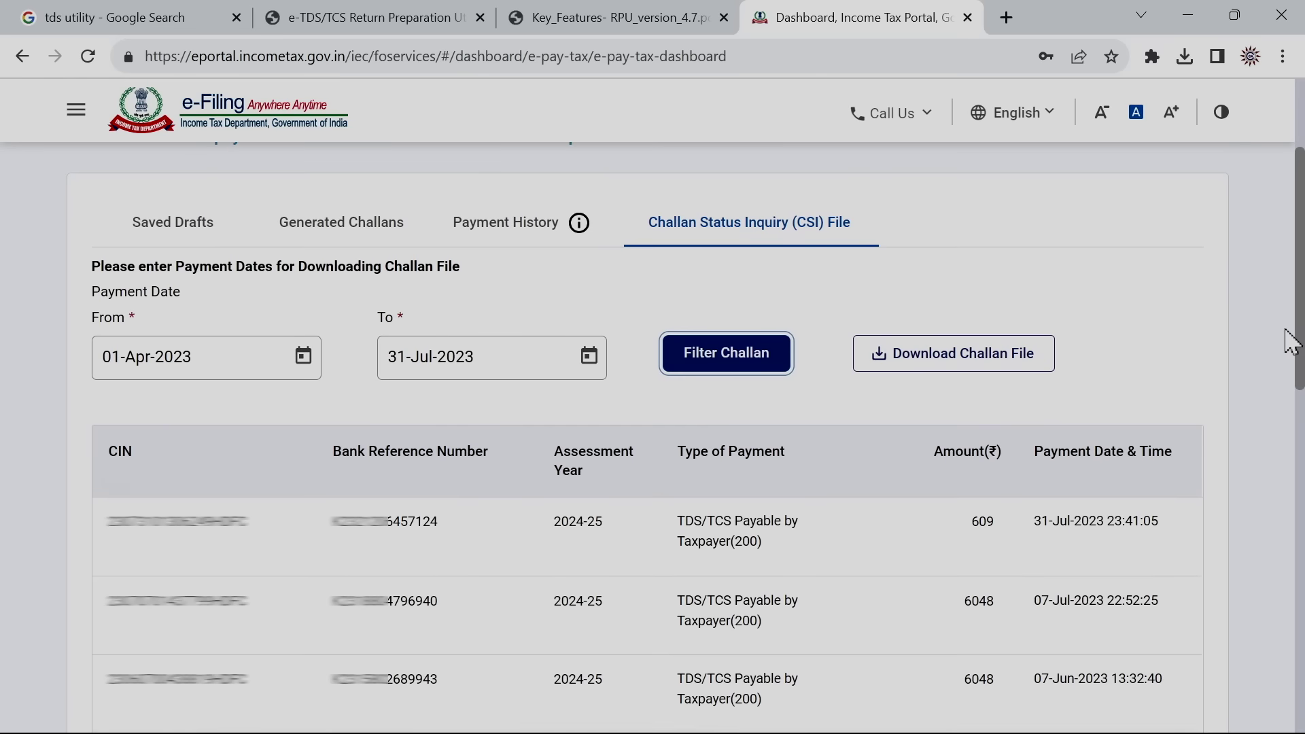
left_click(949, 361)
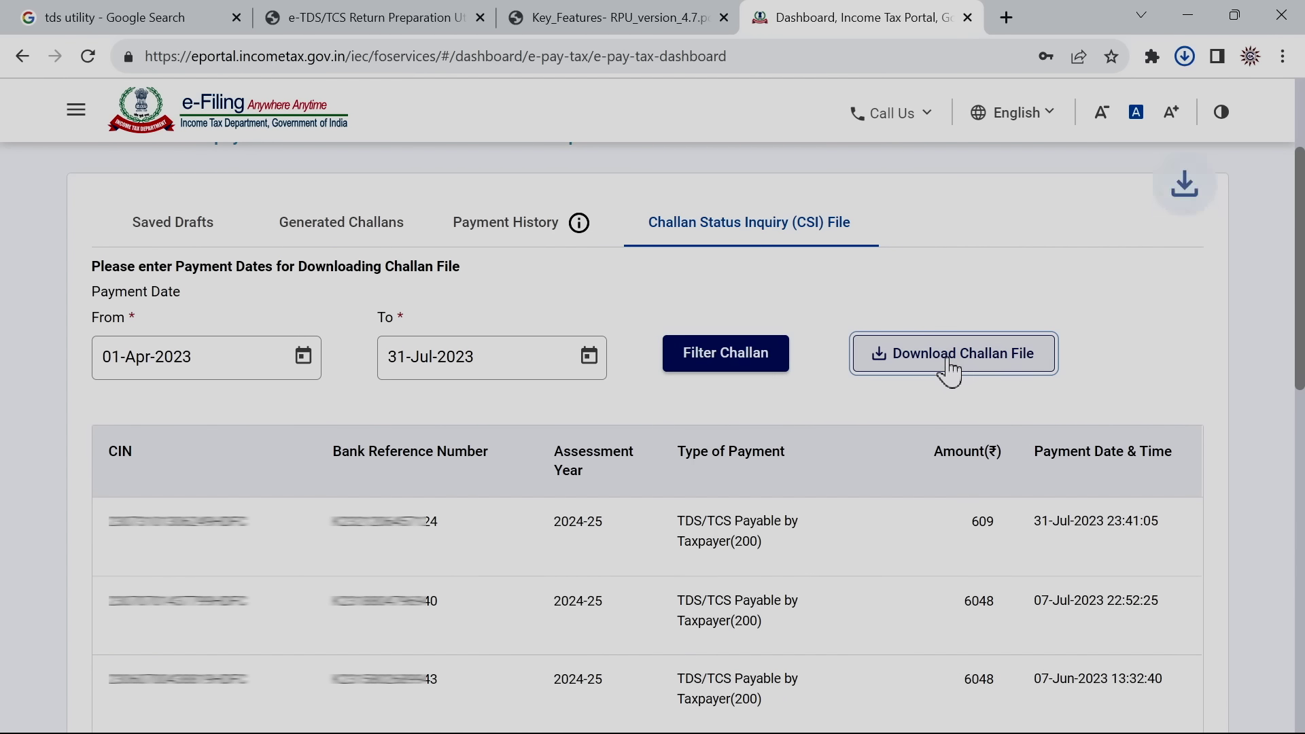
mouse_move(1004, 118)
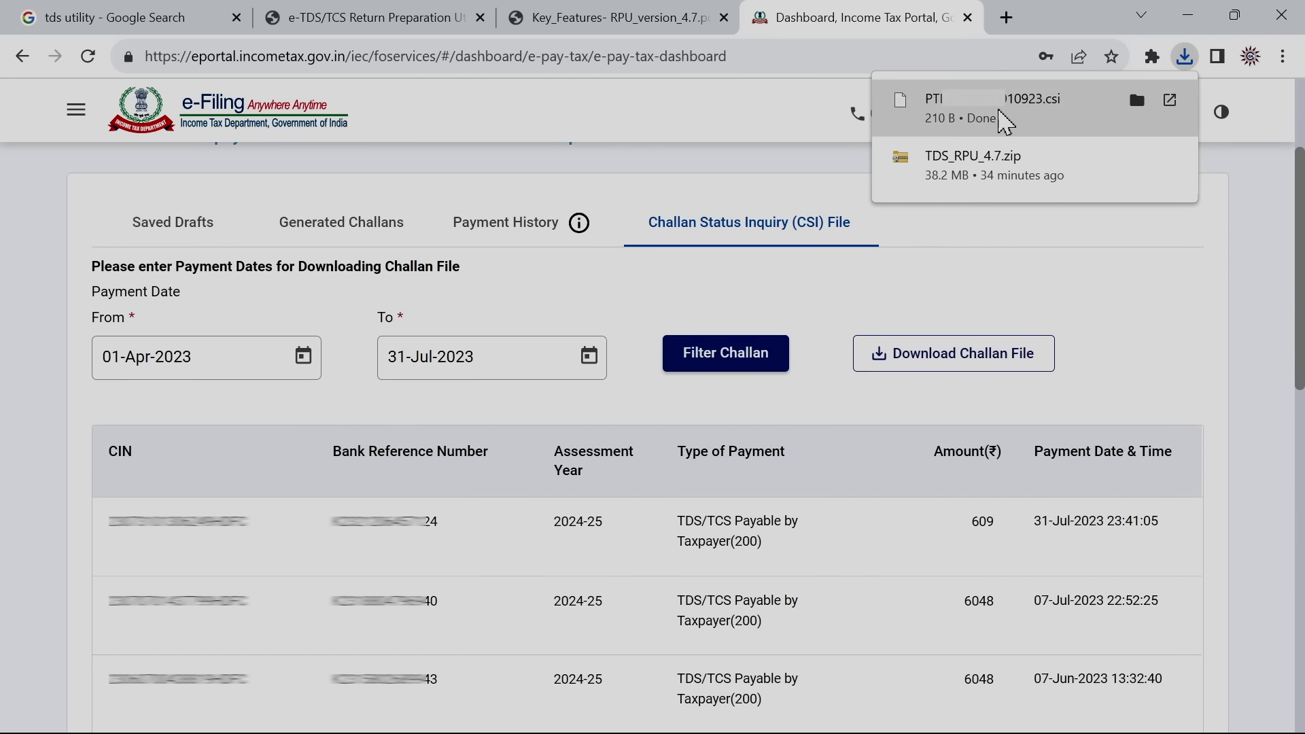
Show the downloaded .csi challan file in Downloads and cut it
left_click(1137, 100)
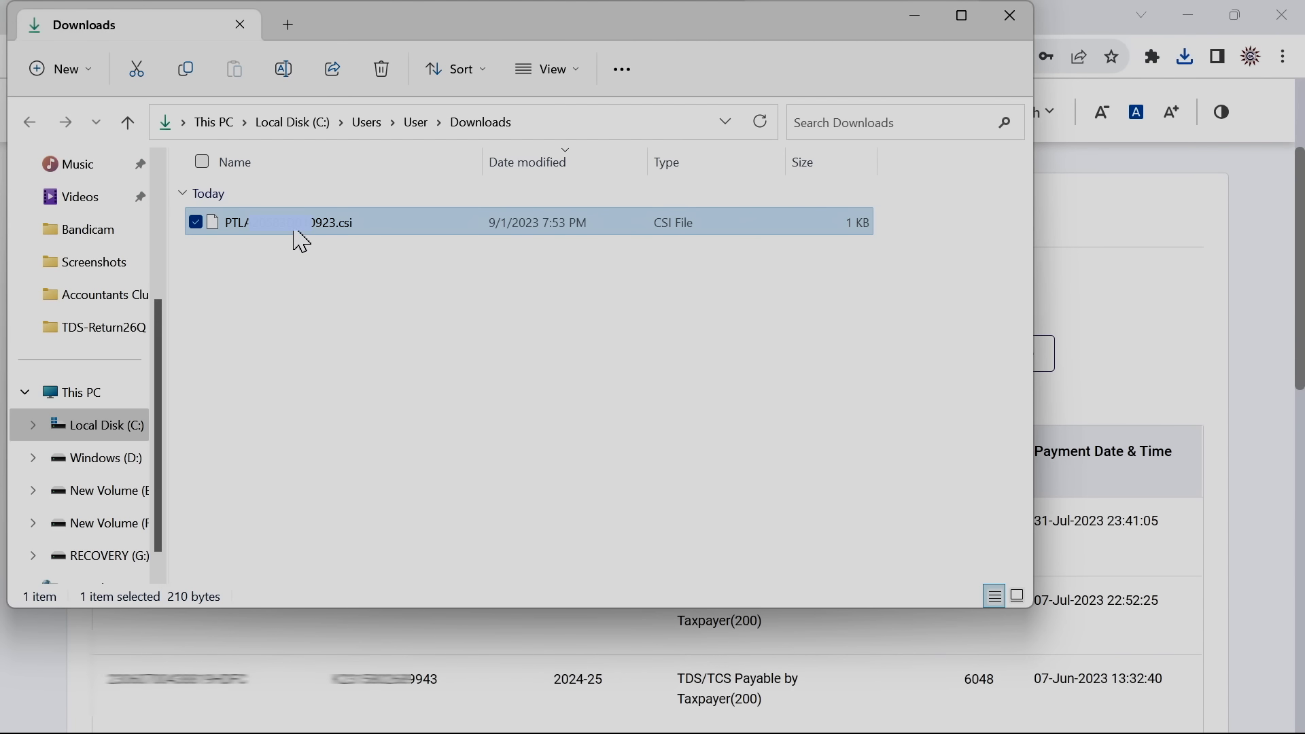
left_click(295, 233)
left_click(197, 222)
left_click(197, 222)
left_click(138, 70)
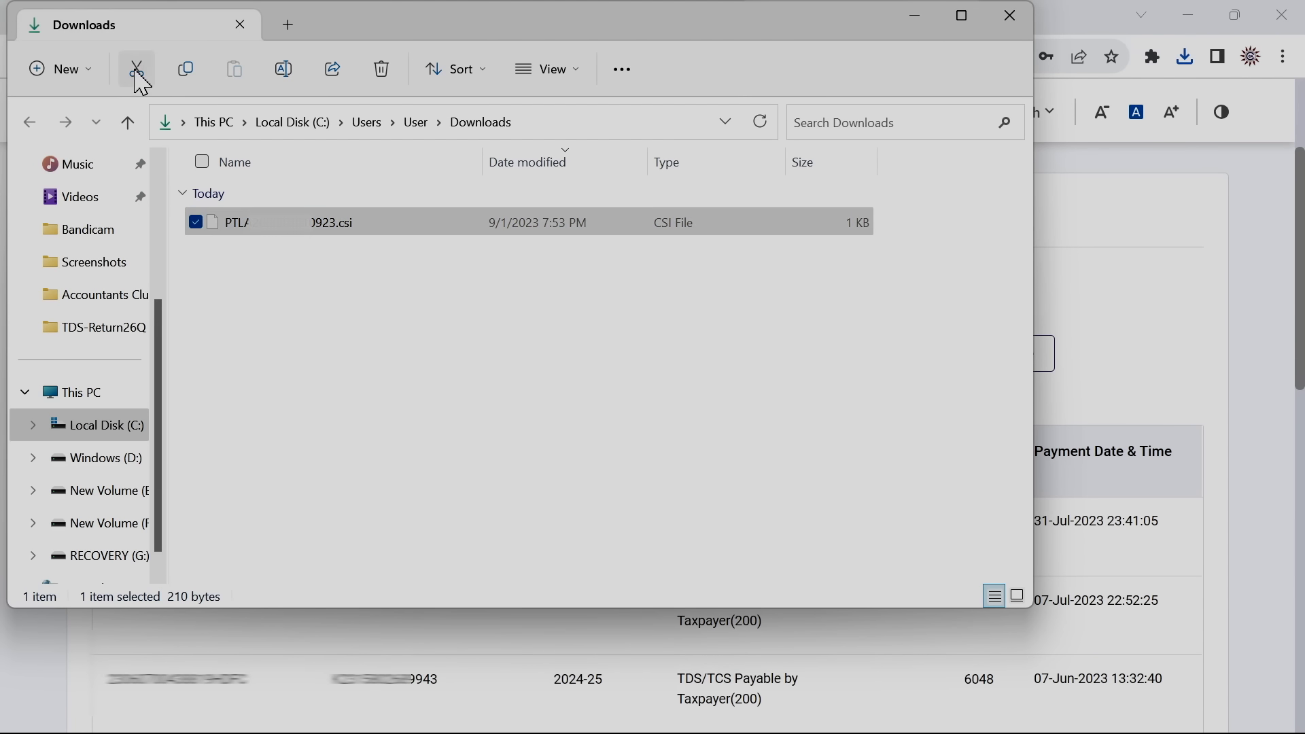
Paste the .csi file into Desktop > TDS-Return and close File Explorer
left_click_drag(163, 326, 154, 181)
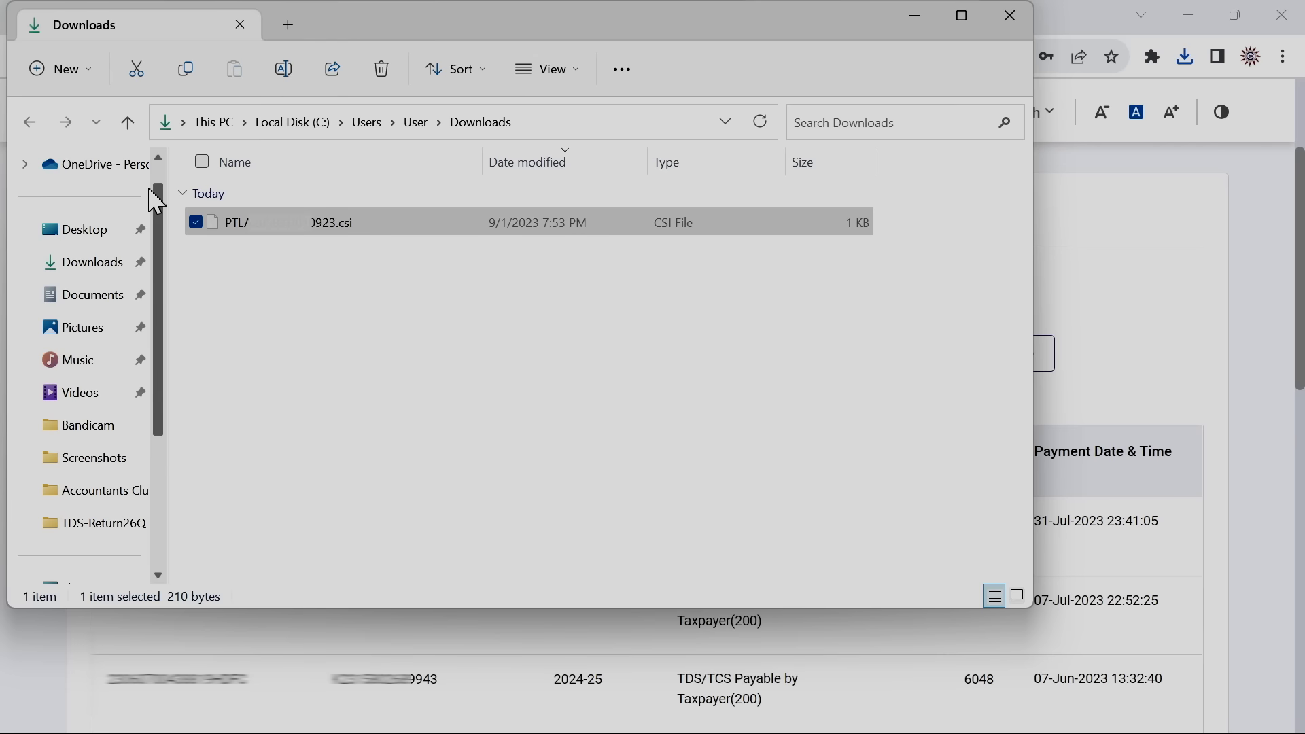
left_click(101, 234)
double_click(249, 234)
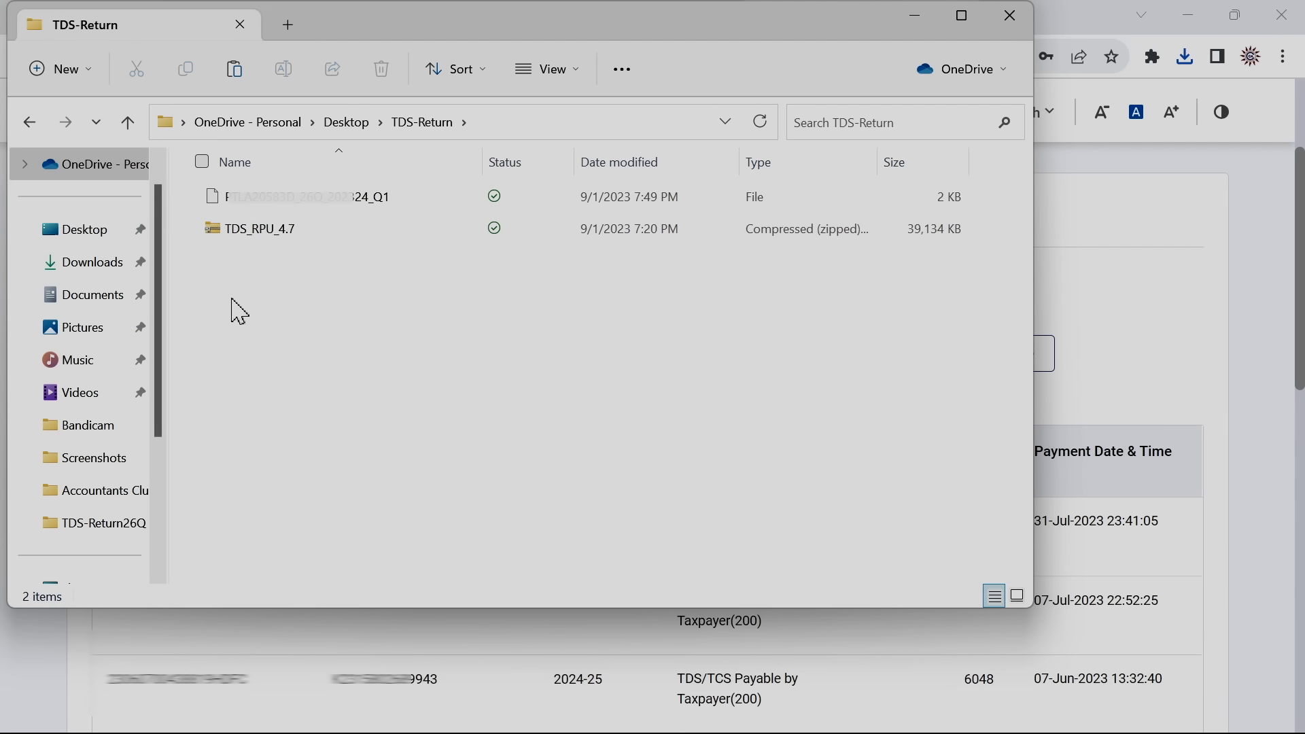
left_click(246, 82)
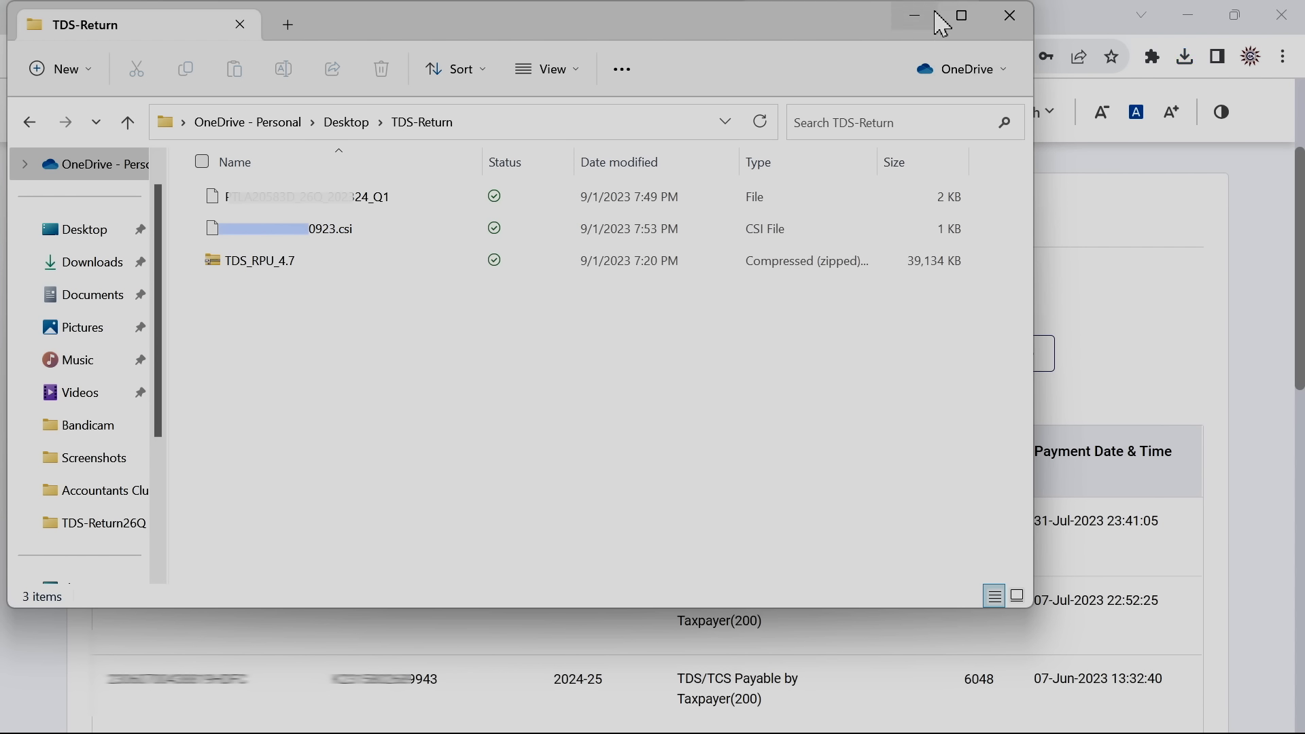
left_click(1010, 15)
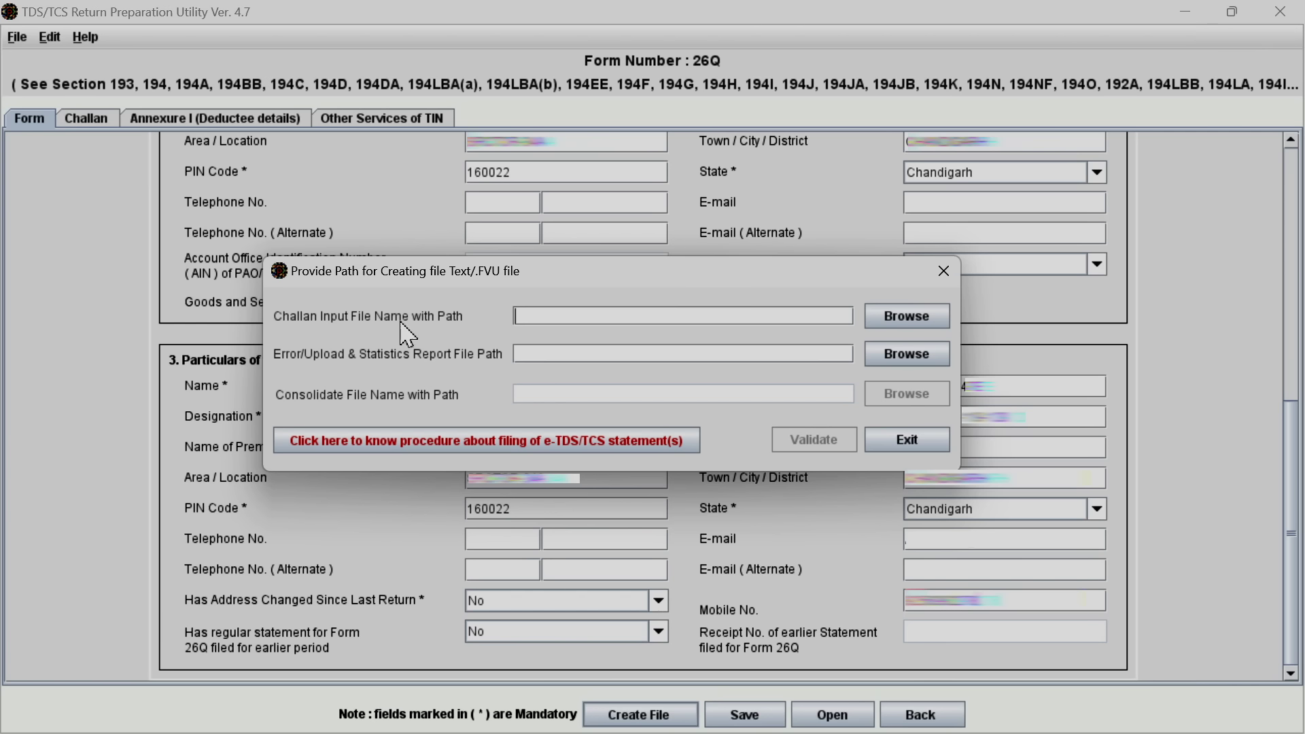
Set the challan input file to the downloaded .csi file in Desktop > TDS-Return
left_click(908, 316)
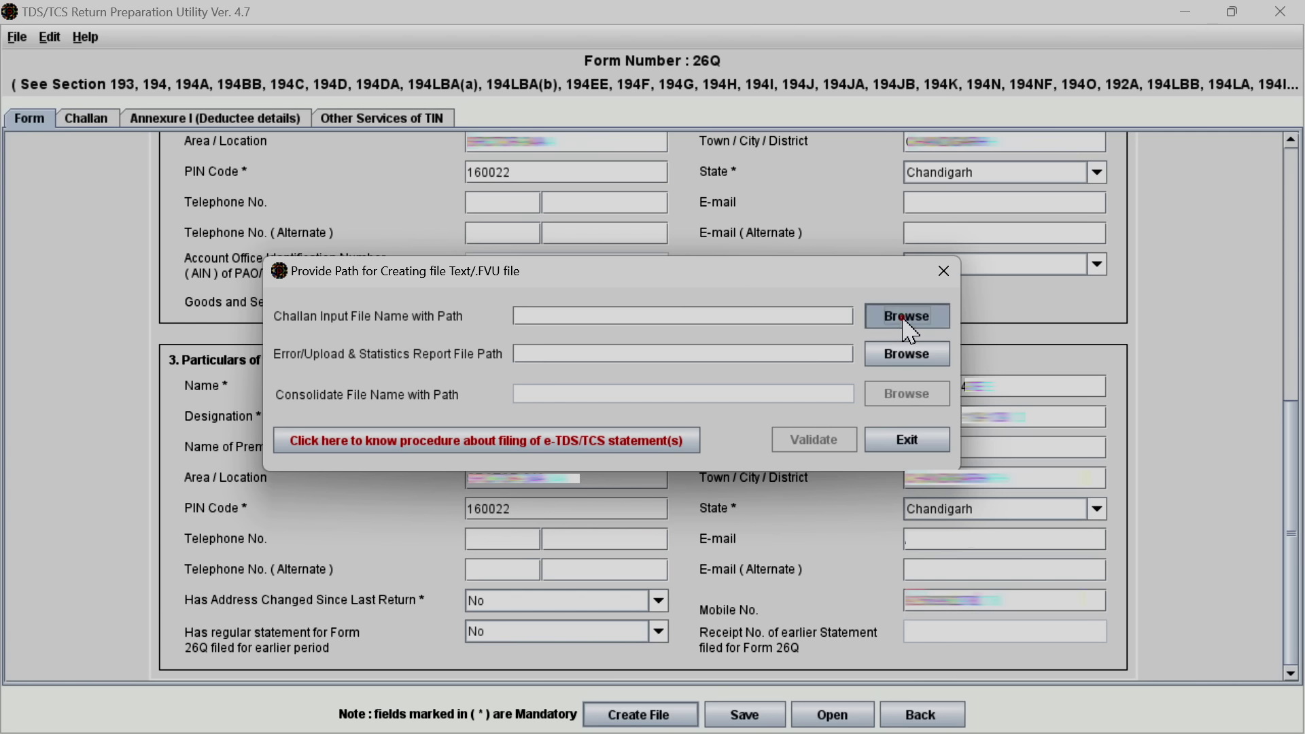
left_click(500, 351)
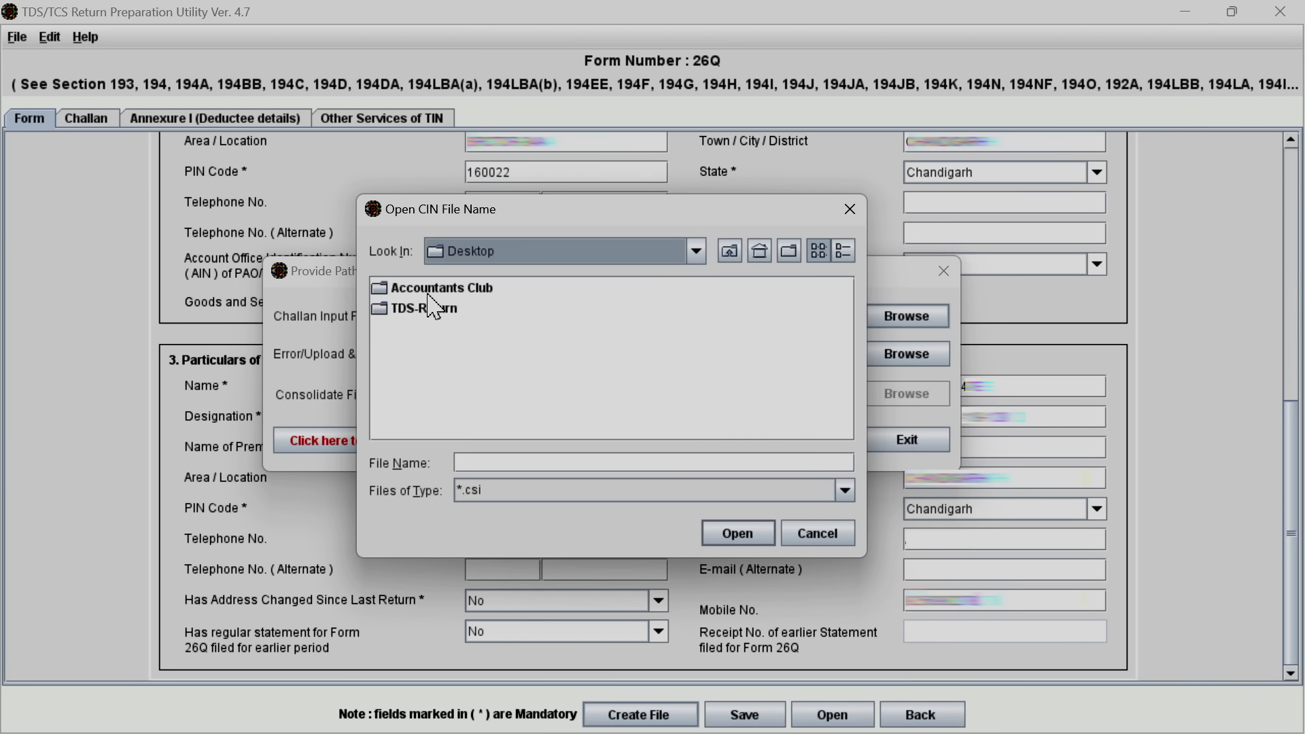
double_click(432, 311)
left_click(478, 291)
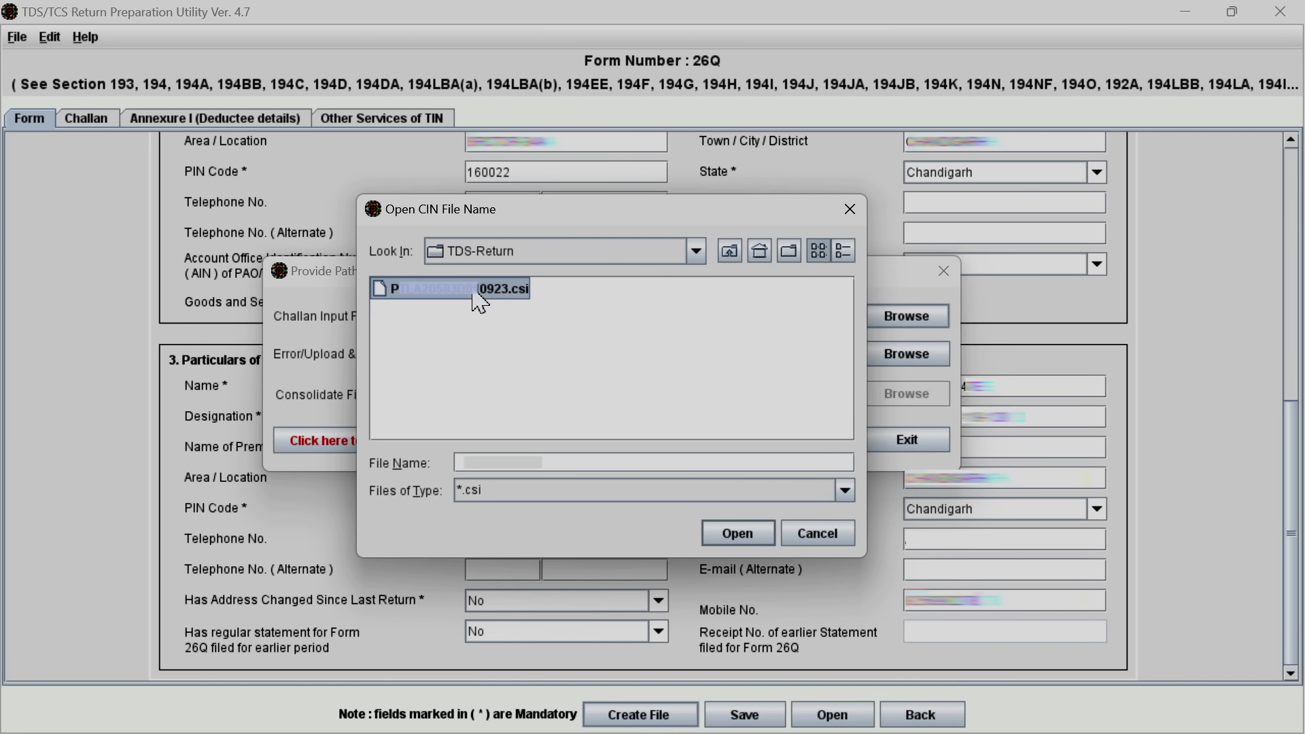
left_click(737, 536)
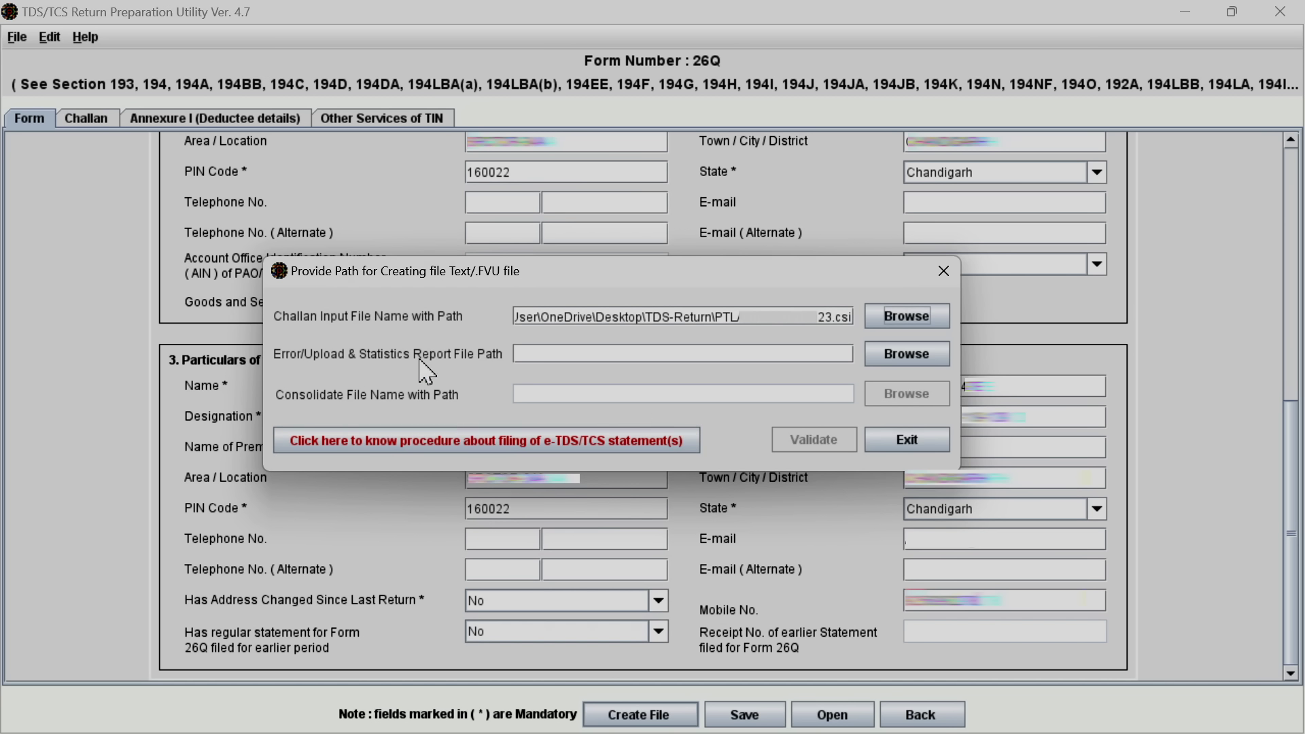
Set the report path to 26QRQ1 in TDS-Return and start validation
left_click(893, 359)
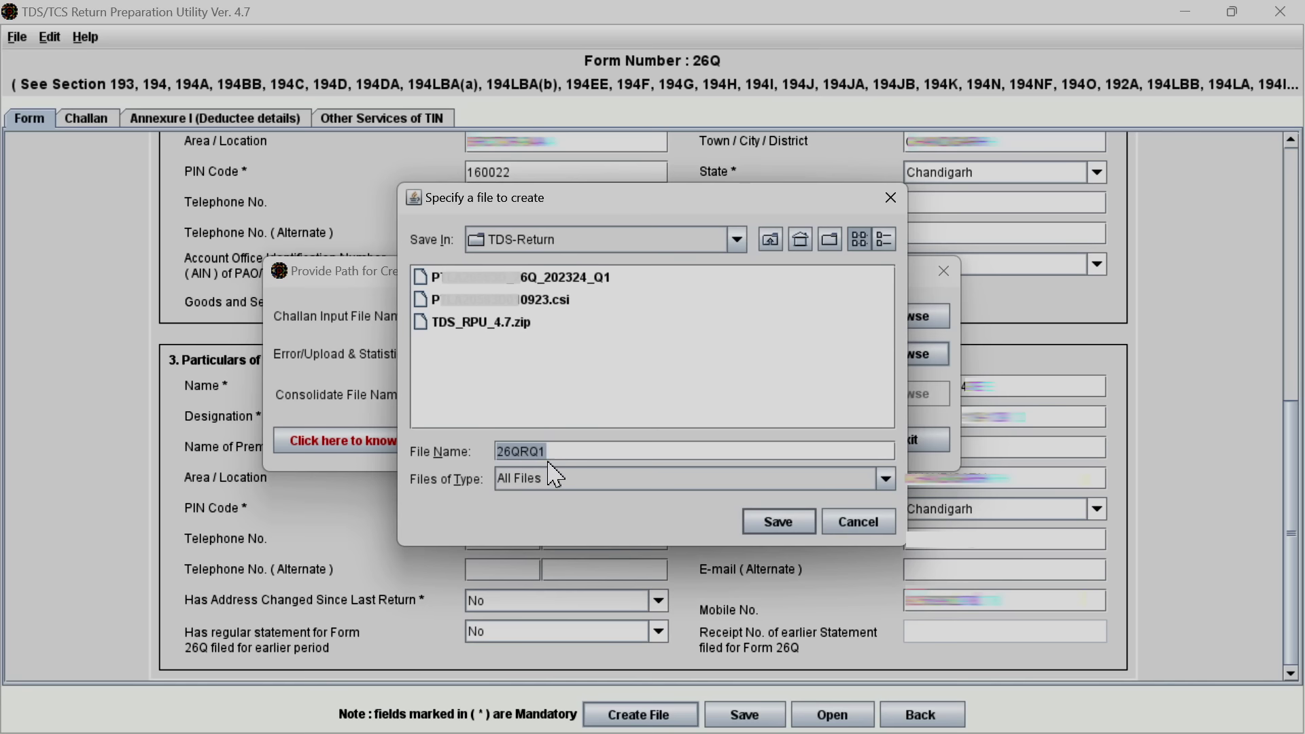
left_click(773, 527)
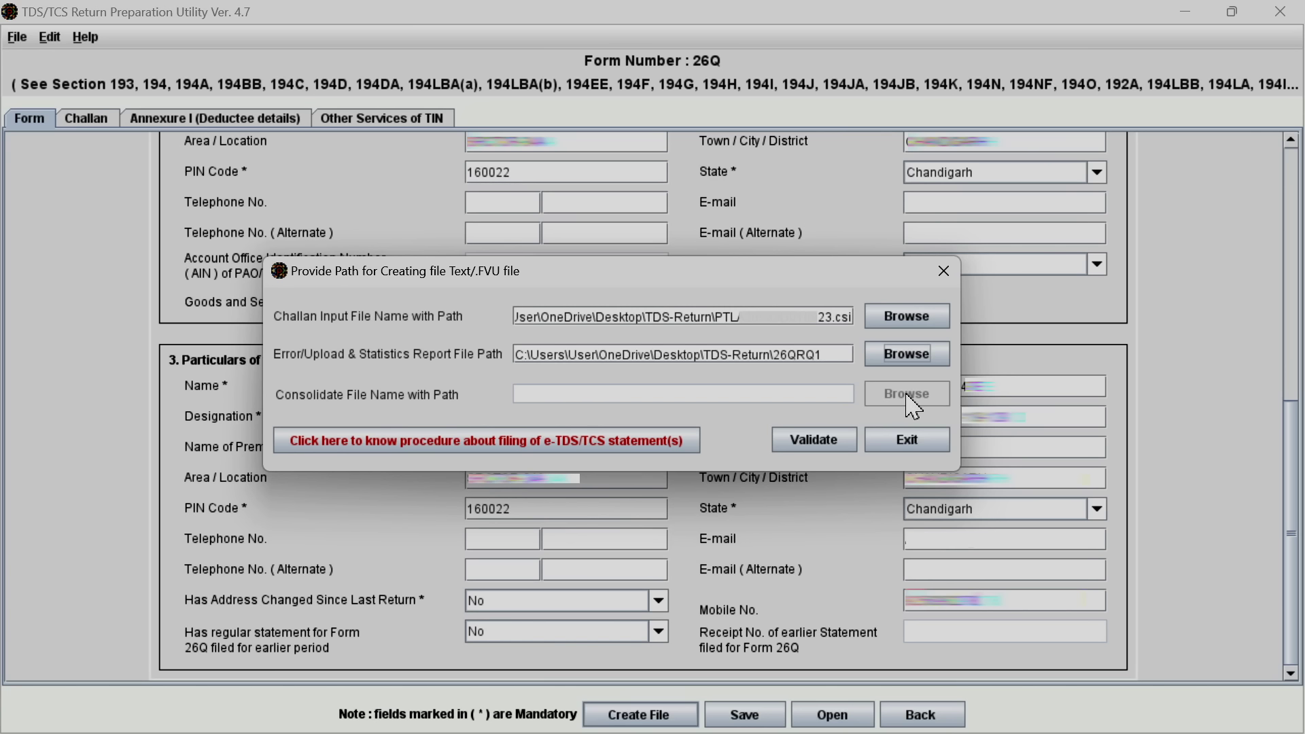
left_click(814, 446)
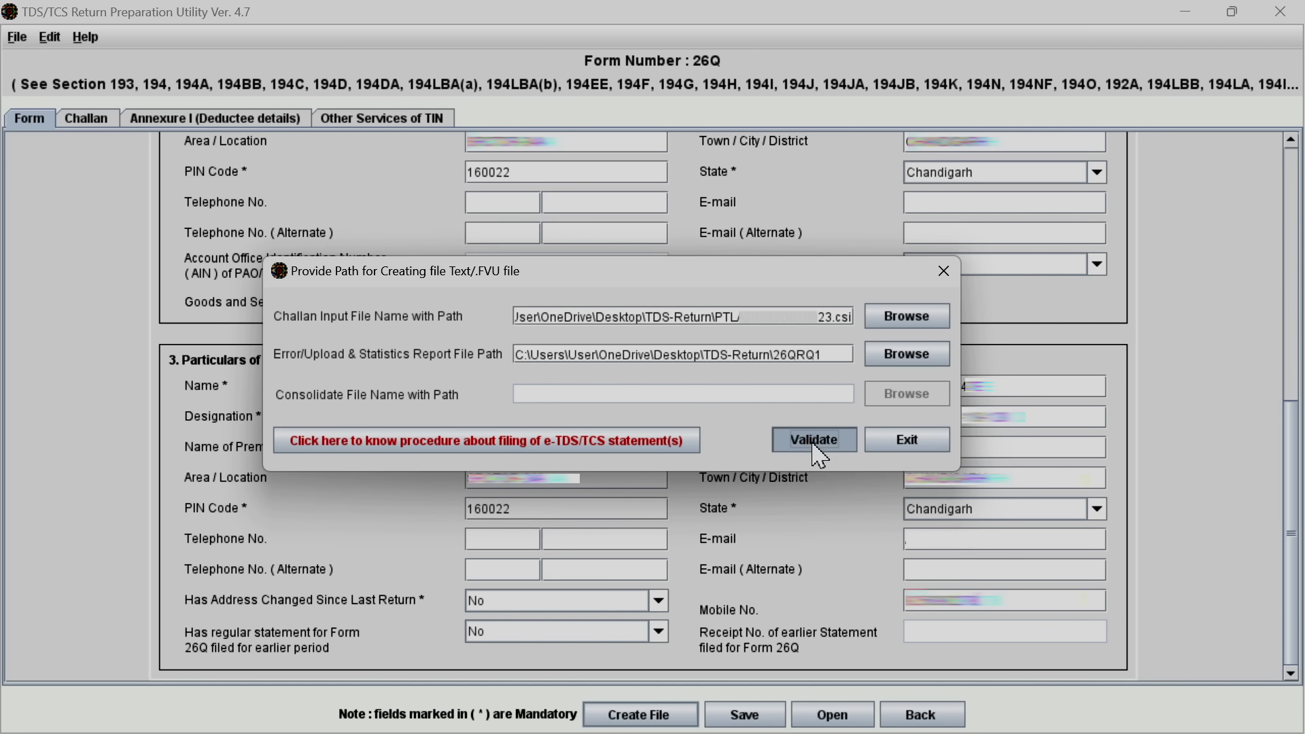
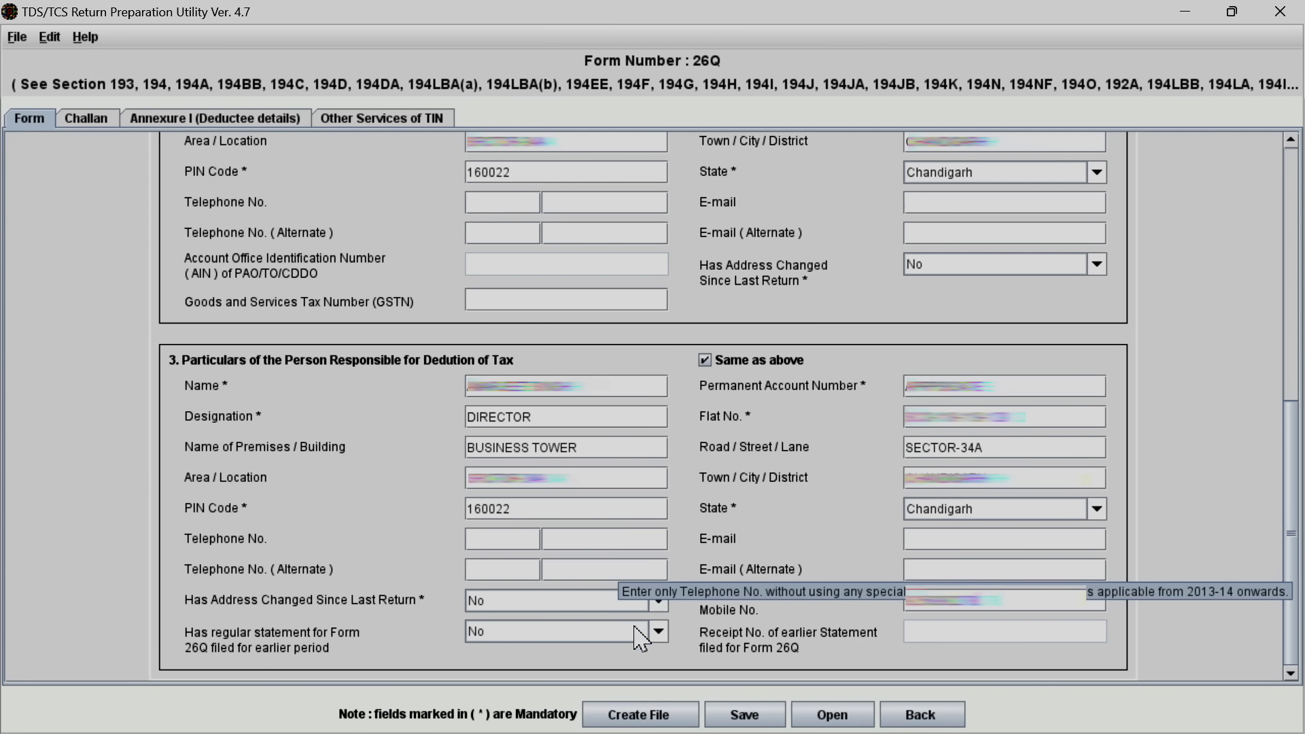
Generate the Form 26Q return file, overwriting 26QRQ1.txt, and acknowledge both confirmation messages
left_click(630, 721)
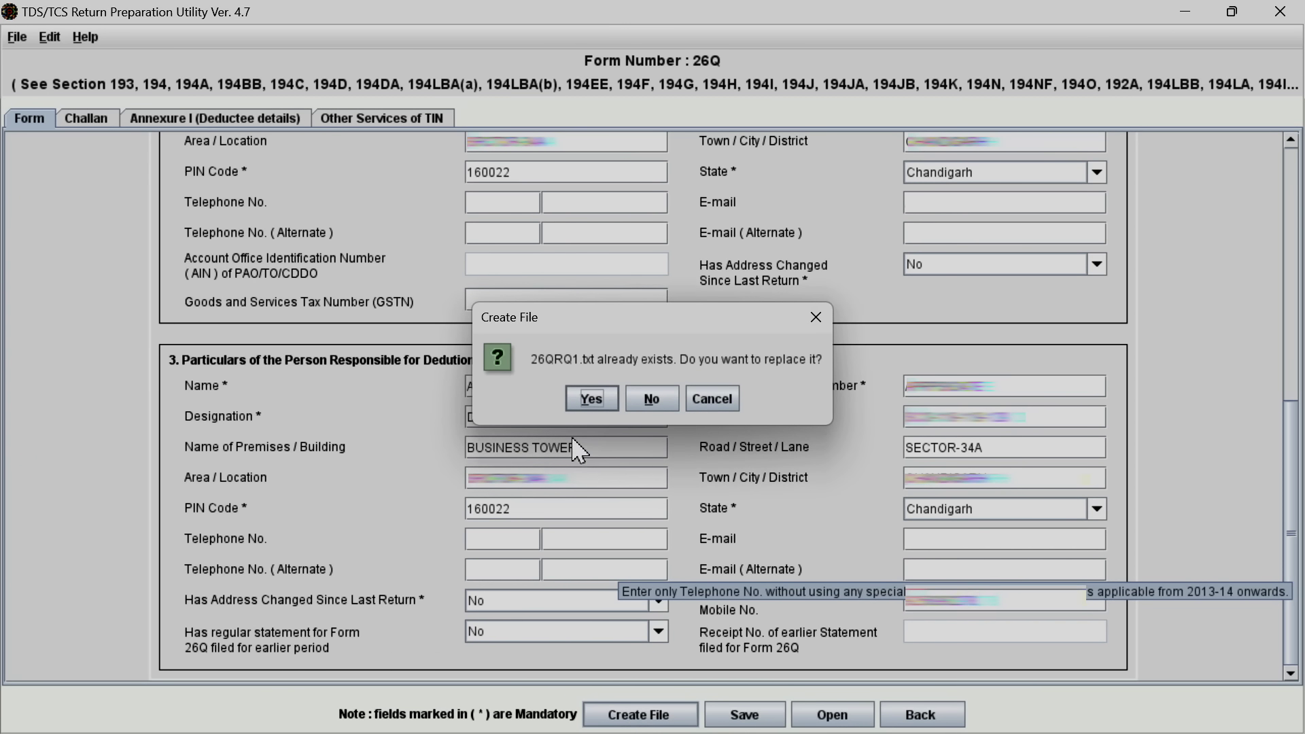
left_click(595, 399)
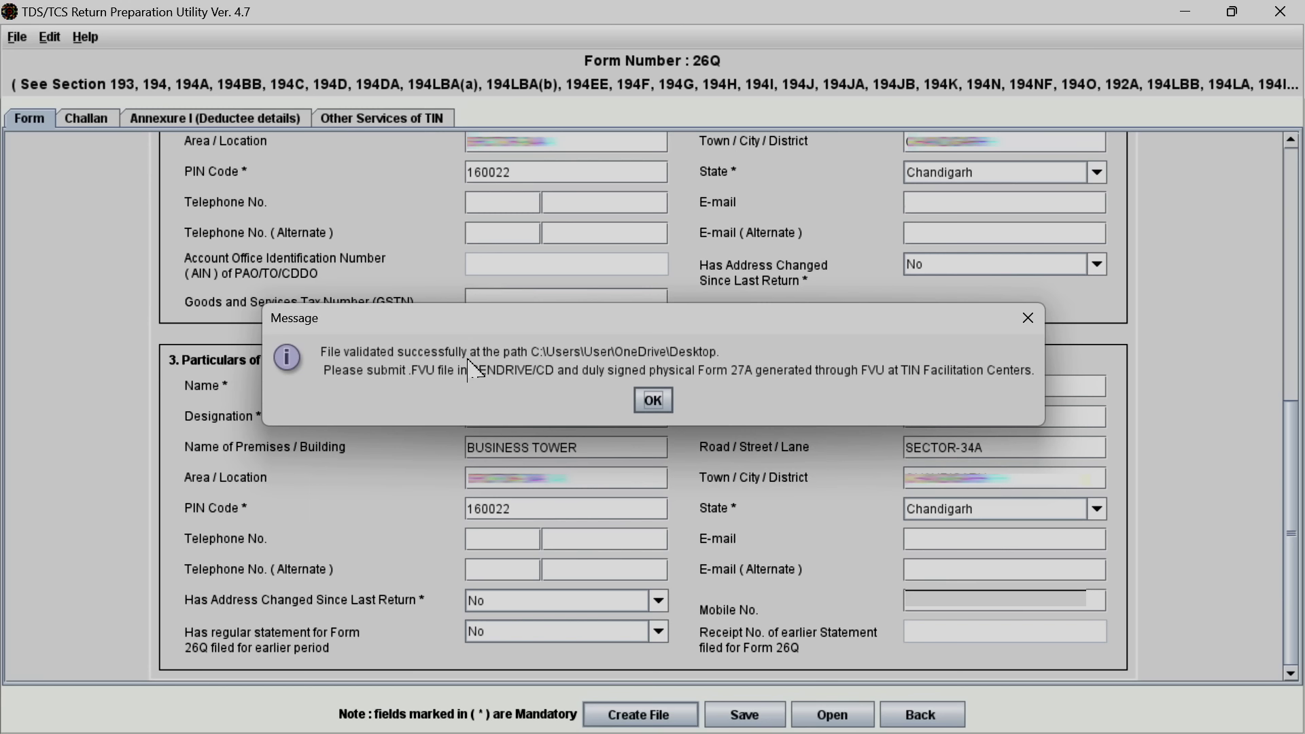
left_click(652, 400)
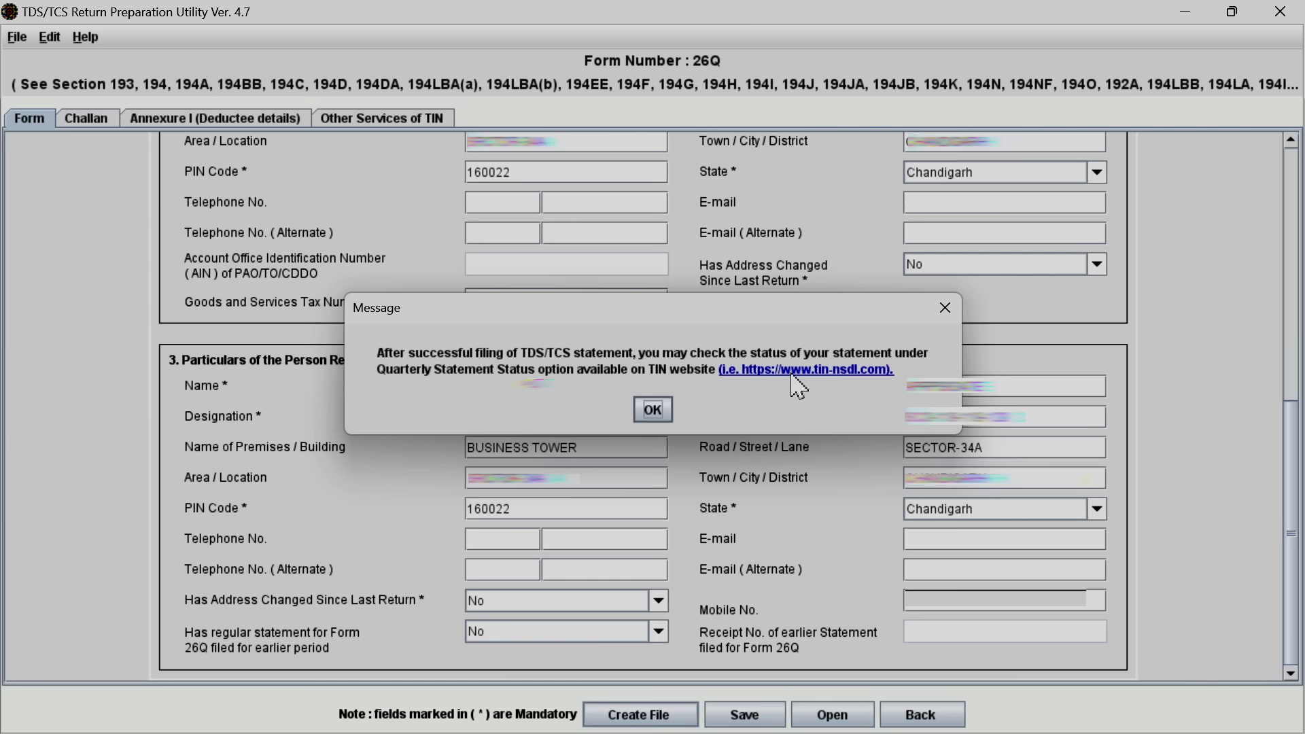
left_click(659, 411)
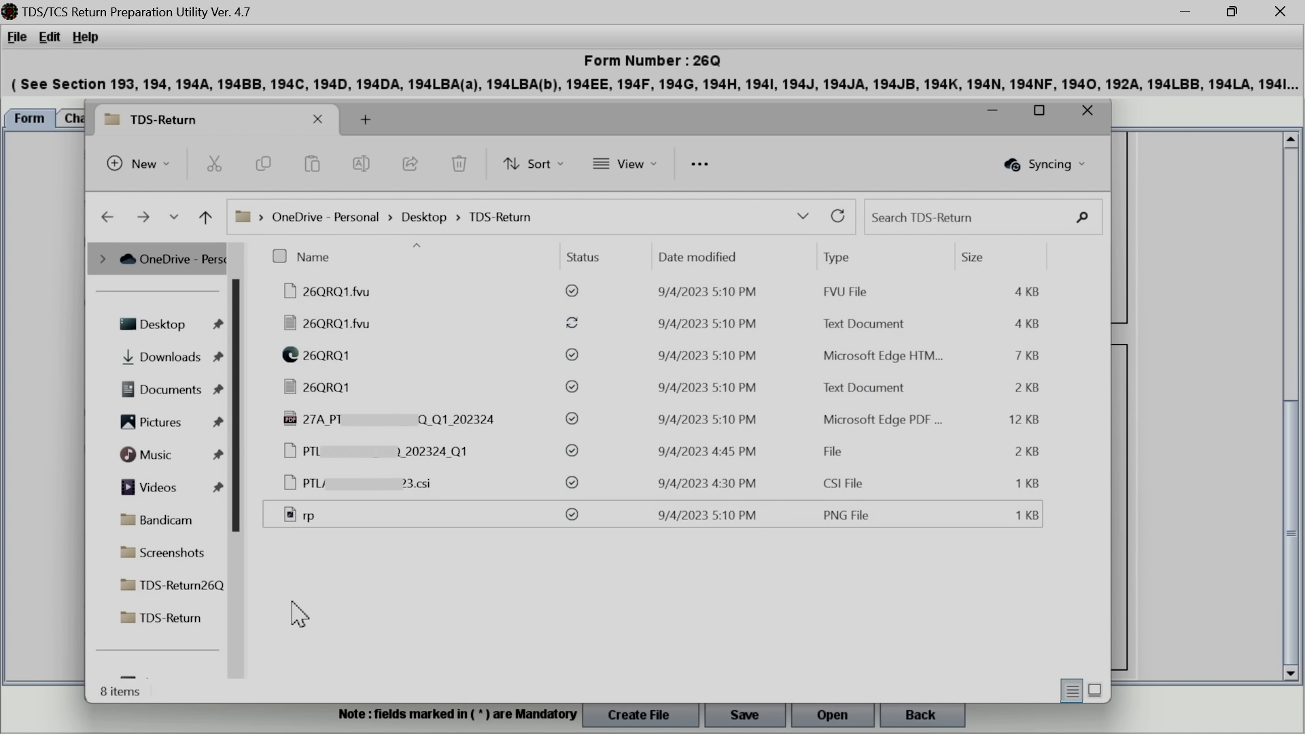
Leave 26QRQ1.fvu untouched and open the Form 27A PDF in the TDS-Return folder
right_click(327, 306)
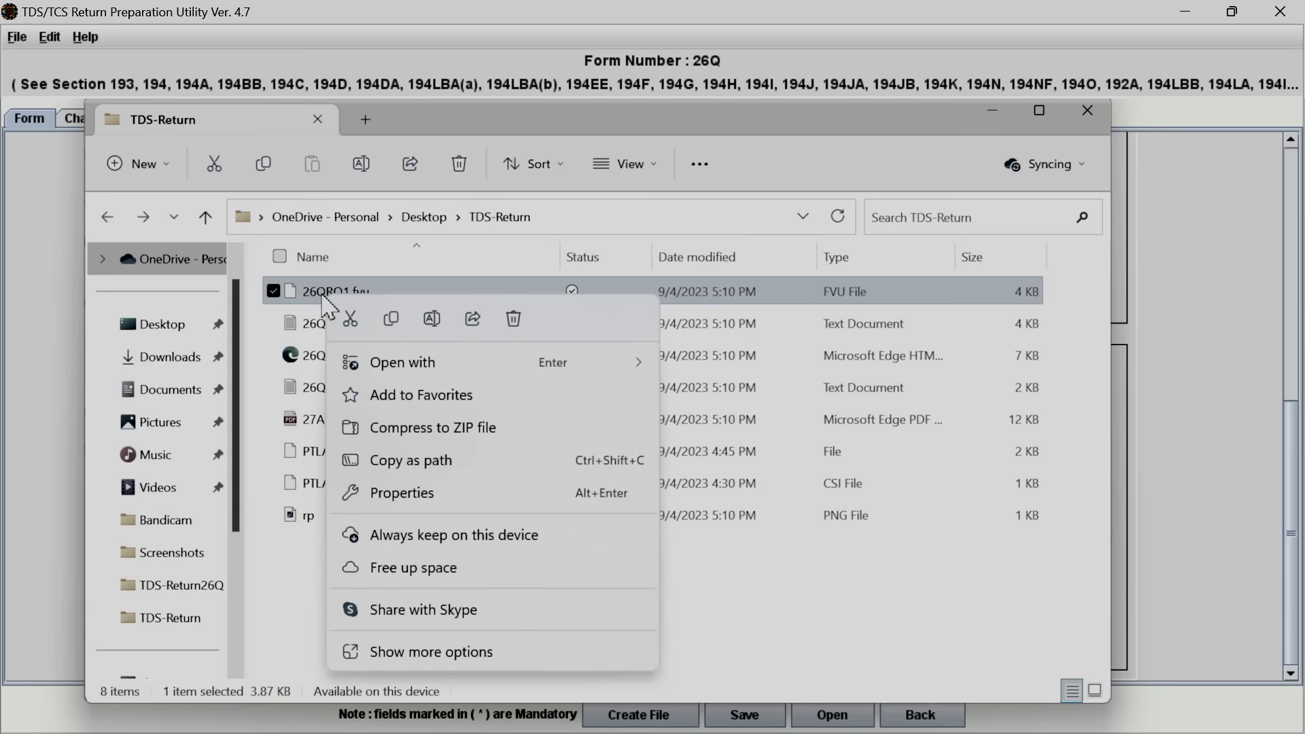
left_click(291, 611)
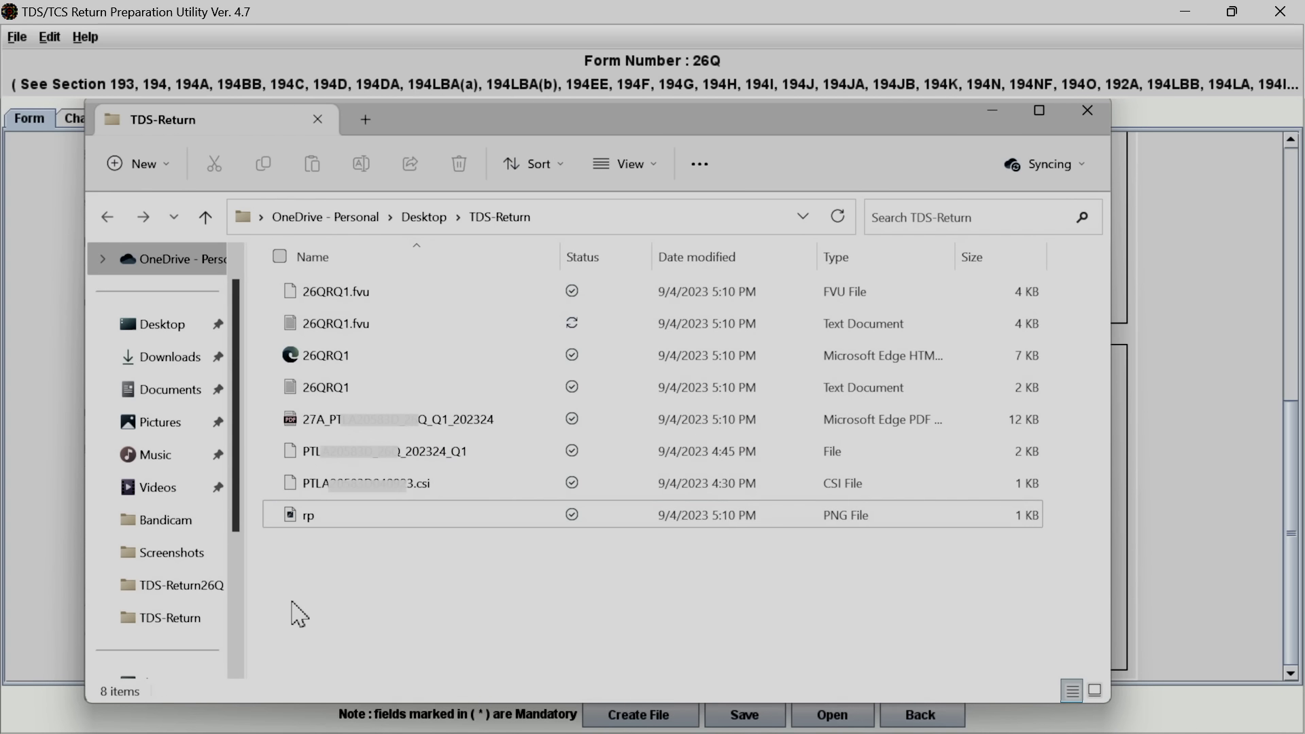
double_click(359, 427)
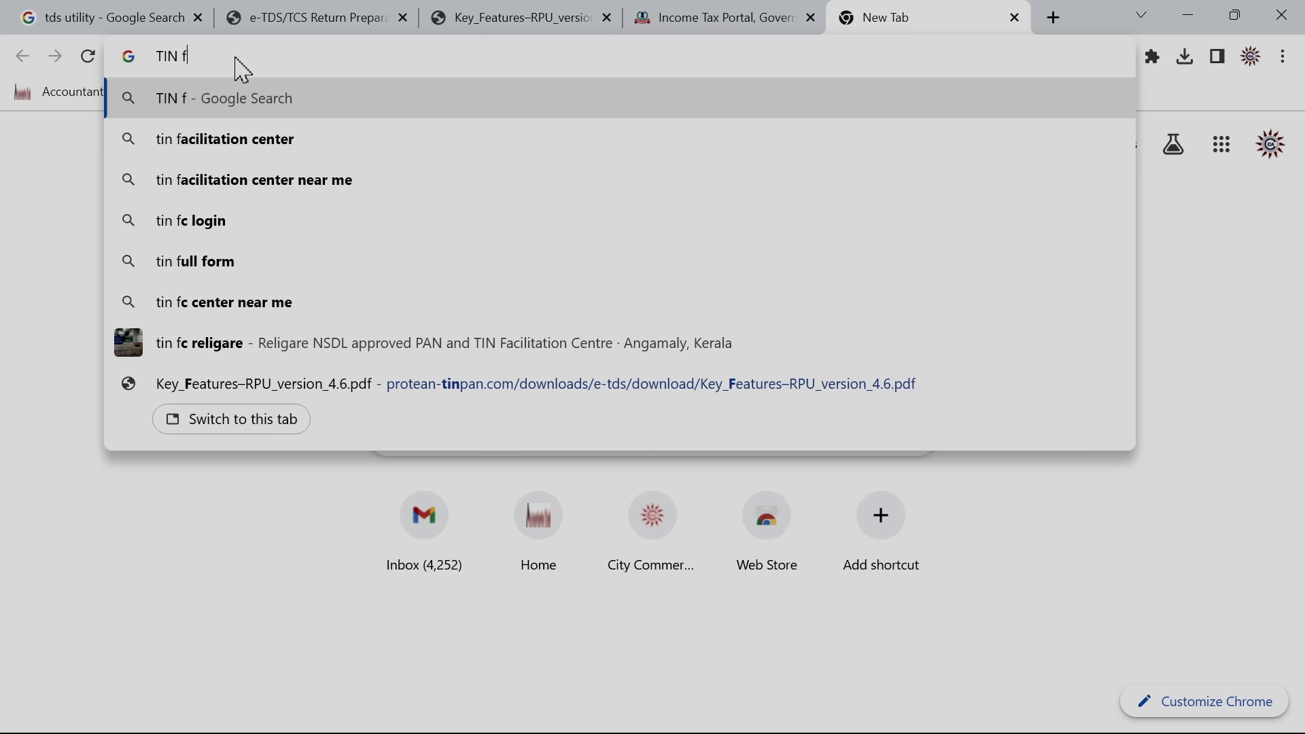
Search the web for 'tin facilitation center' and open Protean's TIN FC search
left_click(204, 145)
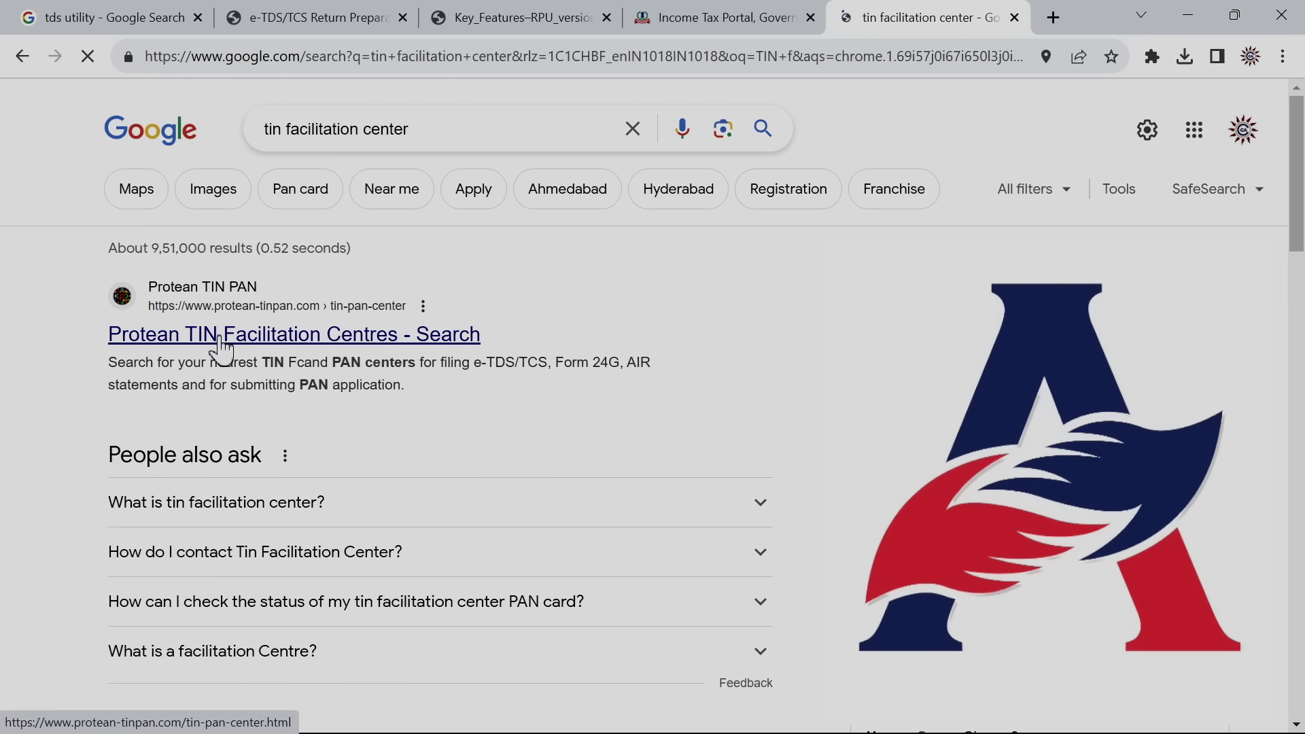
left_click(249, 349)
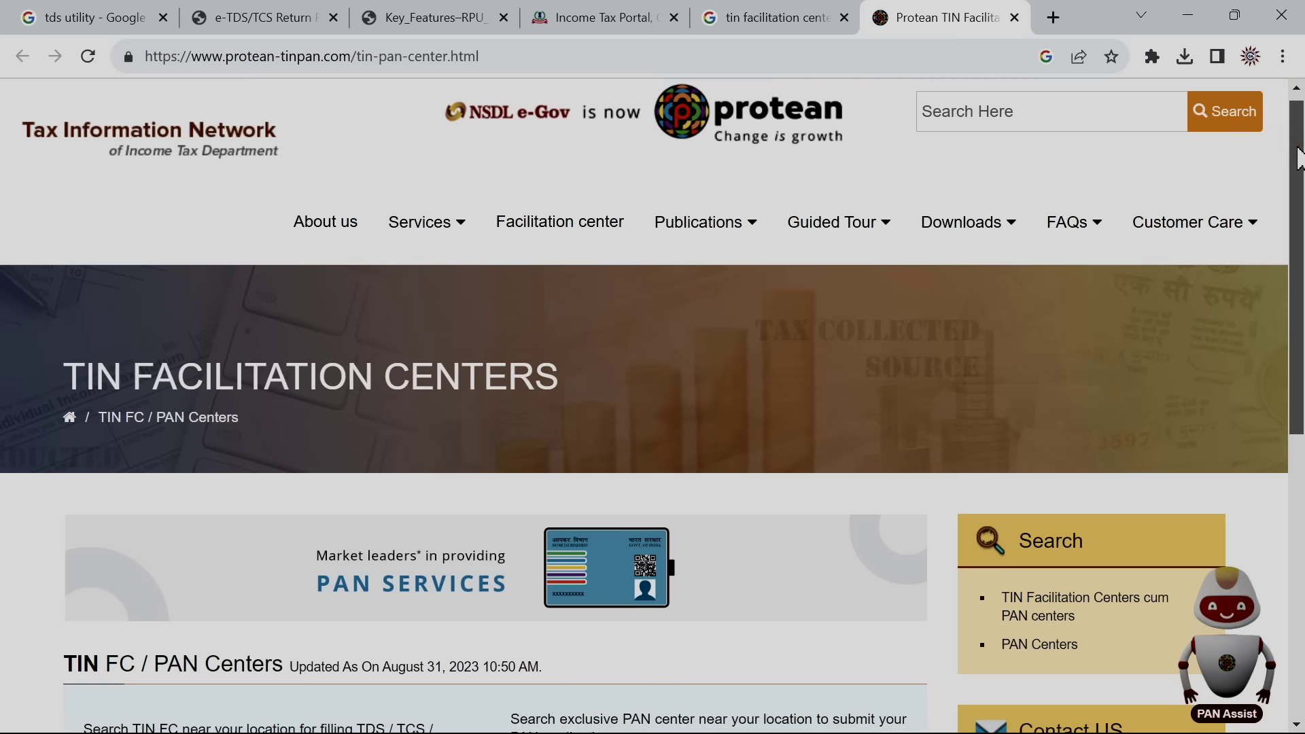
scroll(1299, 157, "down", 5)
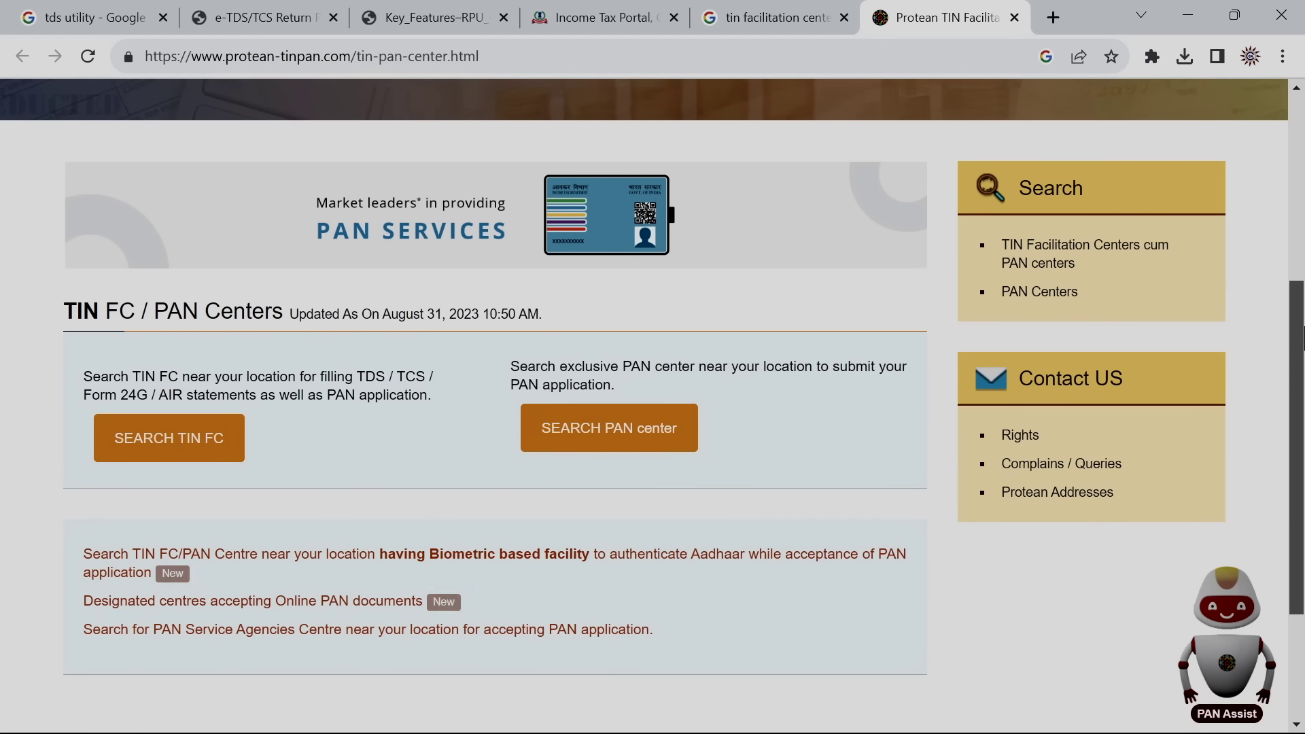
left_click(174, 449)
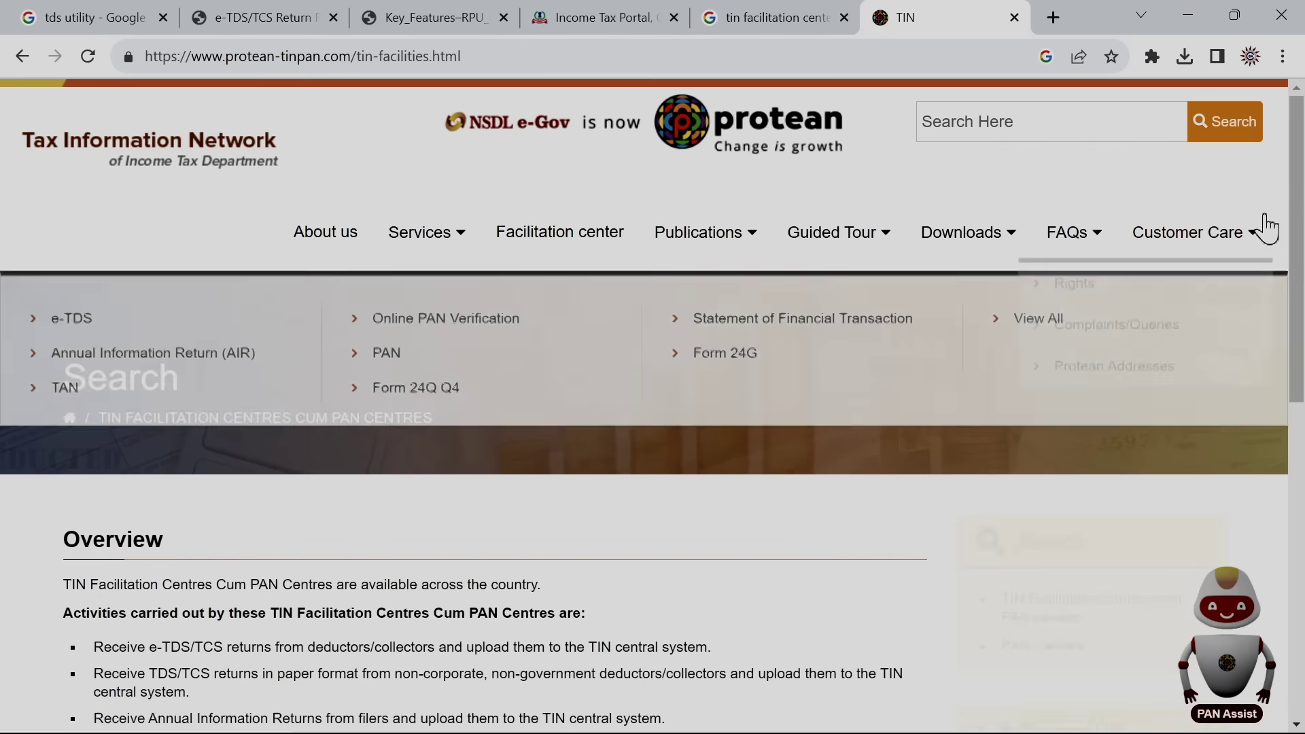
scroll(1302, 384, "down", 5)
scroll(1302, 384, "down", 3)
Search facilitation centres by state BIHAR and city PURNIA, entering the captcha
left_click(298, 476)
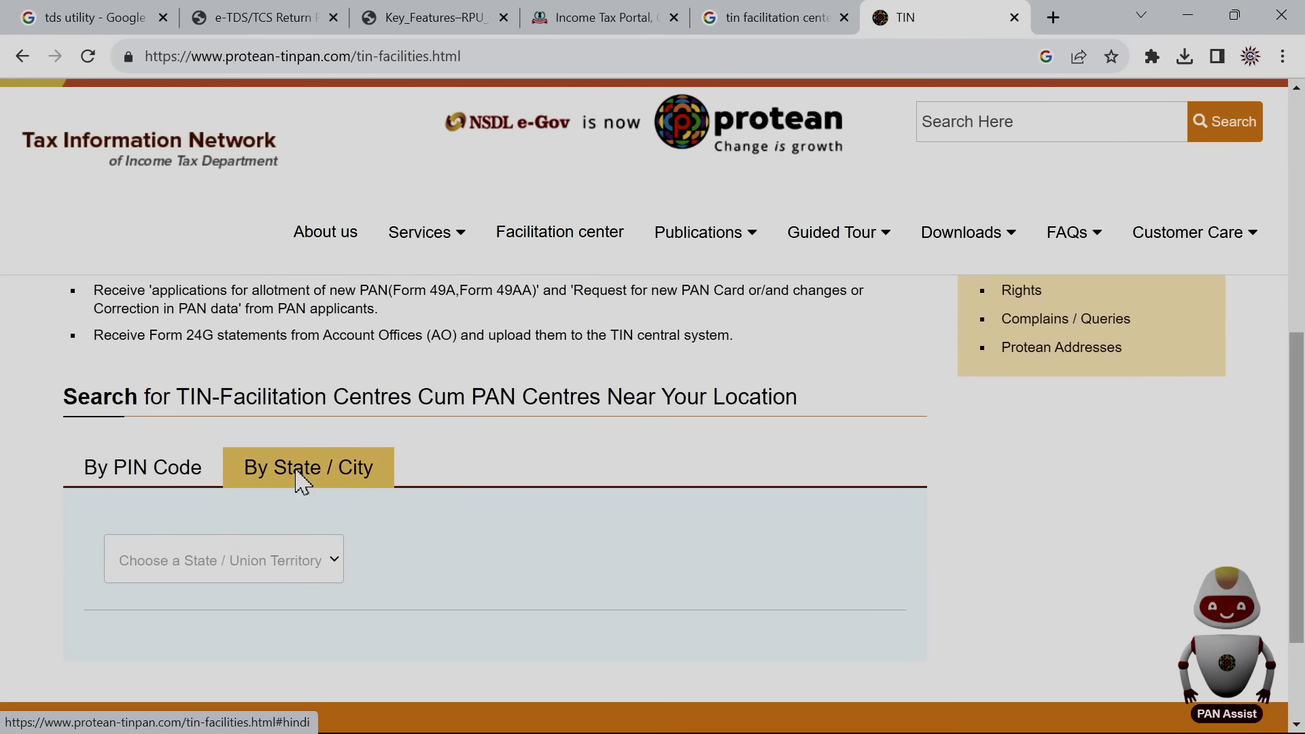
left_click(225, 567)
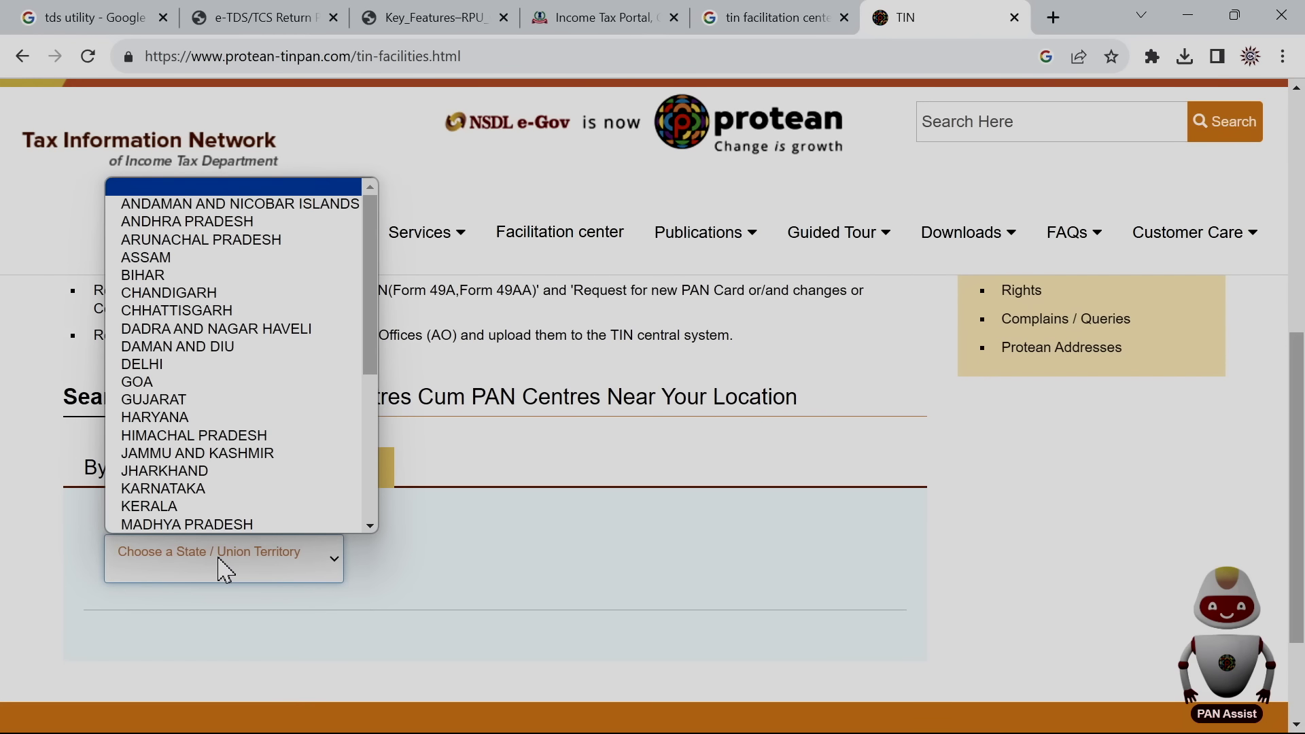
left_click(187, 279)
left_click(431, 577)
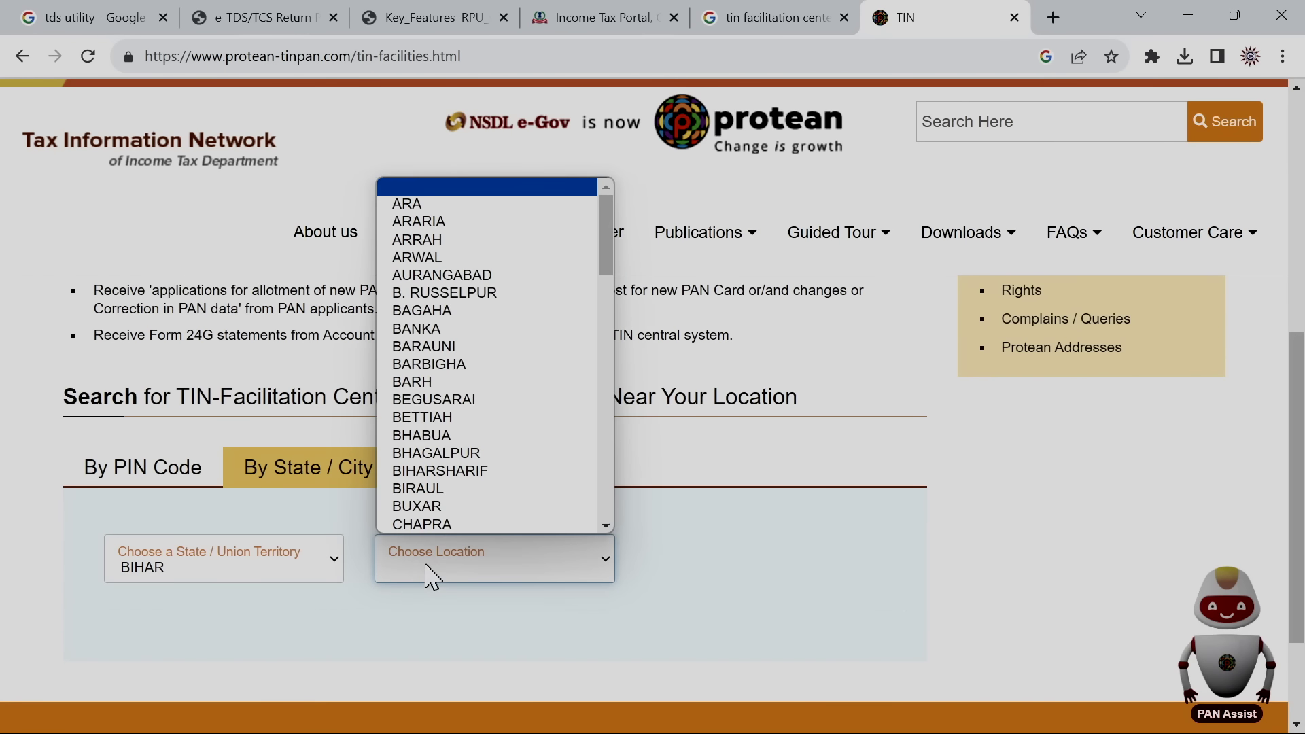
scroll(605, 315, "down", 5)
left_click(446, 370)
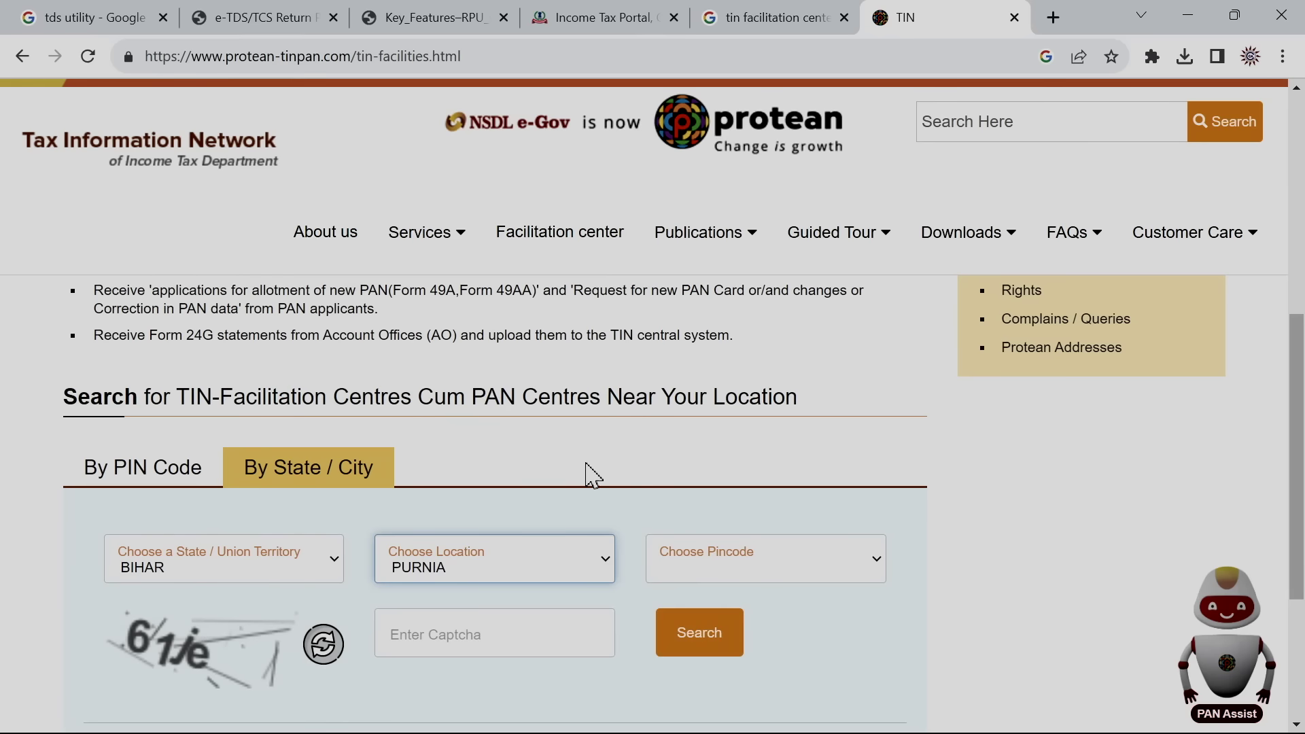
left_click(483, 634)
type("61")
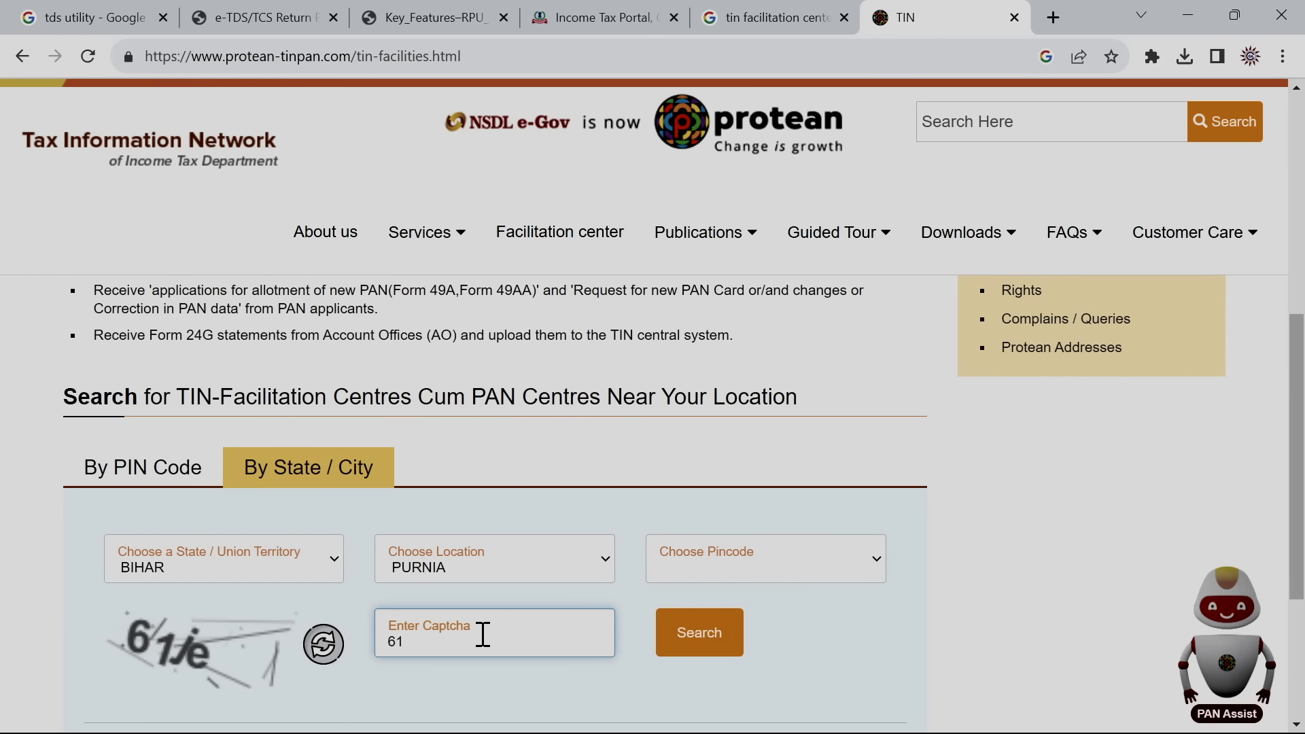
type("je")
left_click(678, 642)
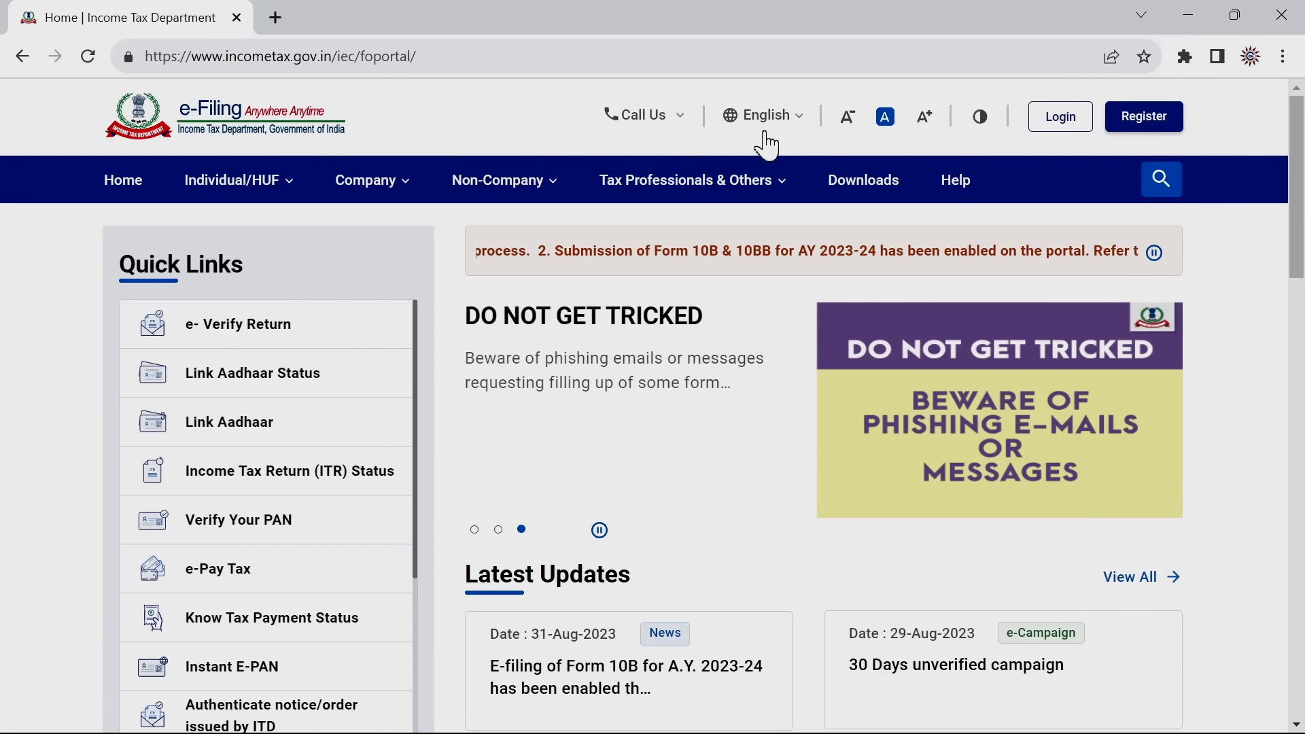
Log in with the deductor's user ID, confirm the secure access message, and enter the password
left_click(1061, 116)
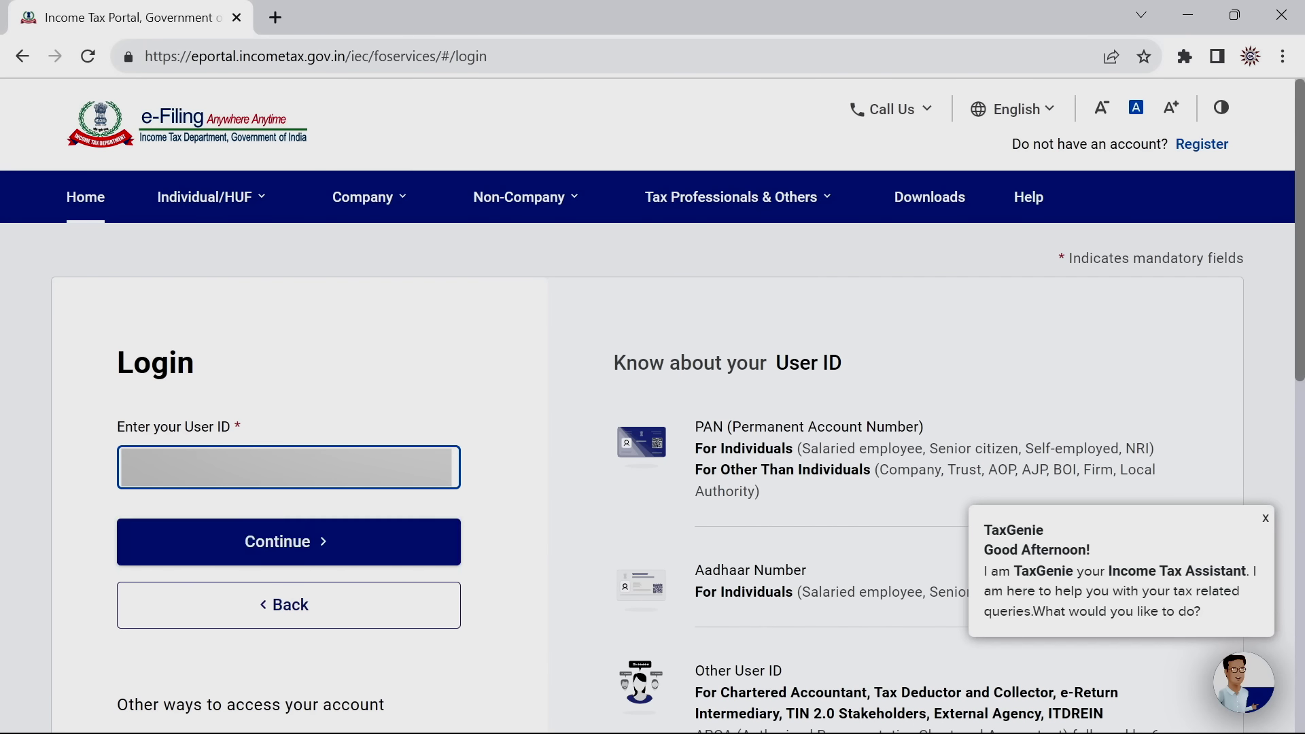
key("Return")
scroll(647, 562, "down", 2)
left_click(126, 420)
left_click(166, 574)
type("********")
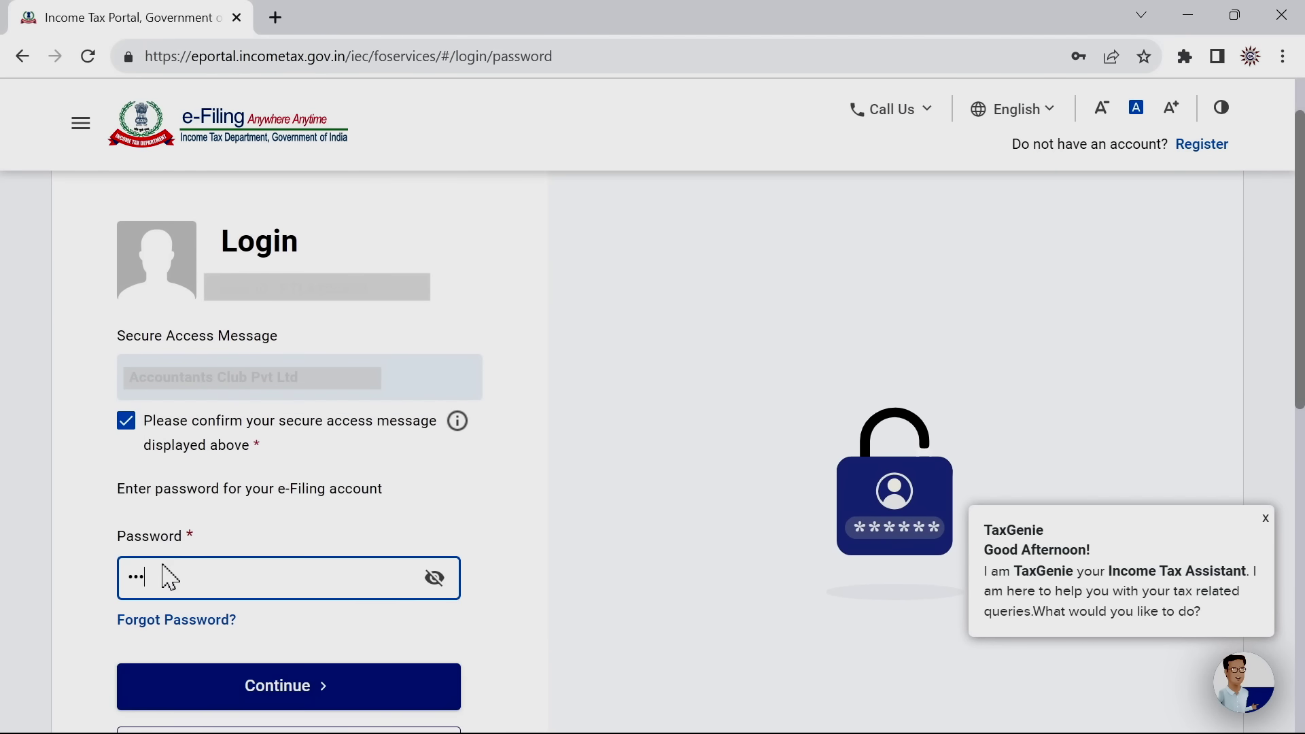
key("Return")
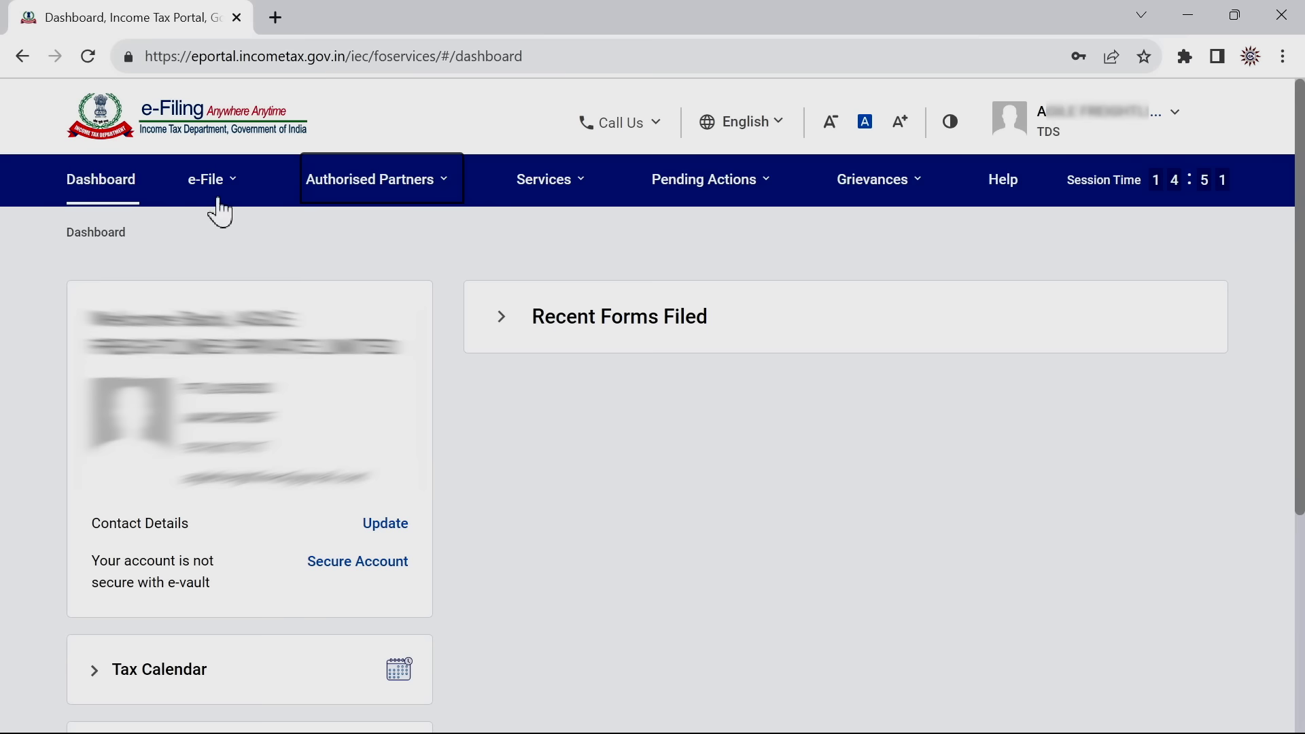
Under e-File > Income Tax Forms > File Income Tax Forms, start the Form TDS quarterly return
left_click(214, 196)
mouse_move(233, 250)
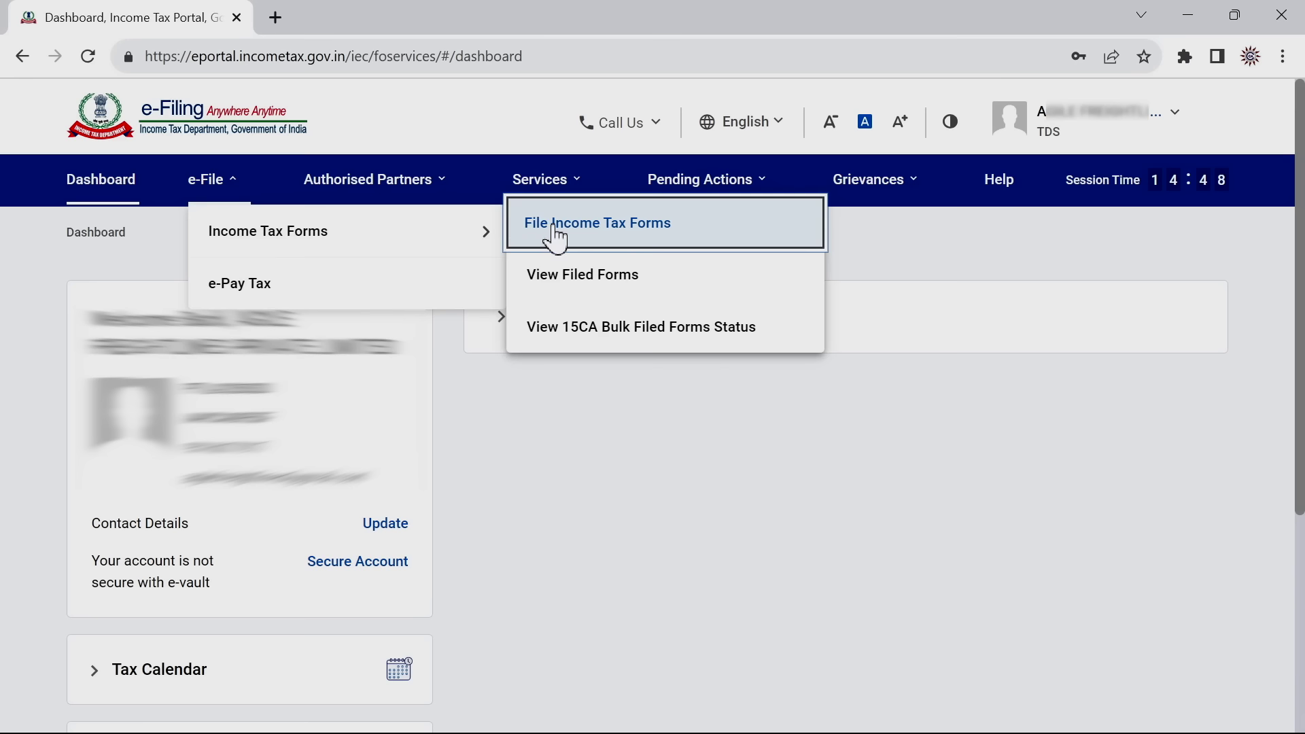
left_click(594, 228)
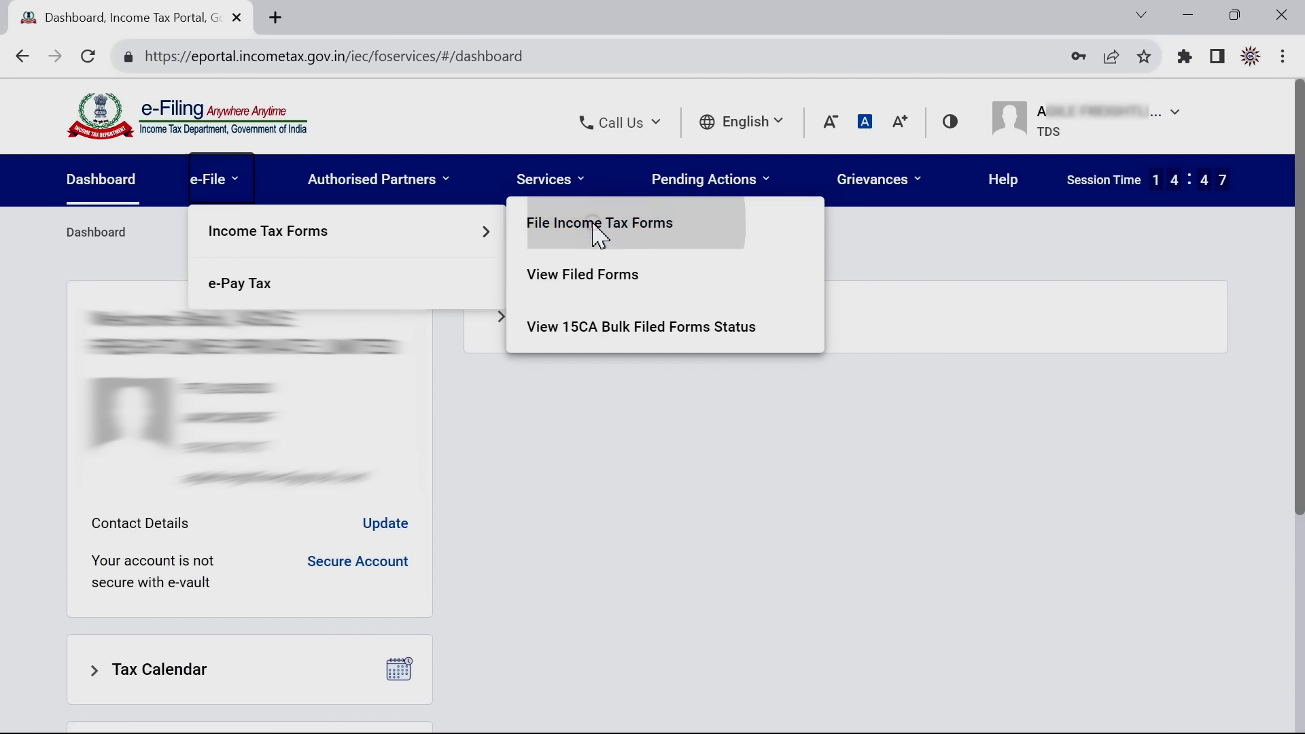
scroll(1302, 310, "down", 1)
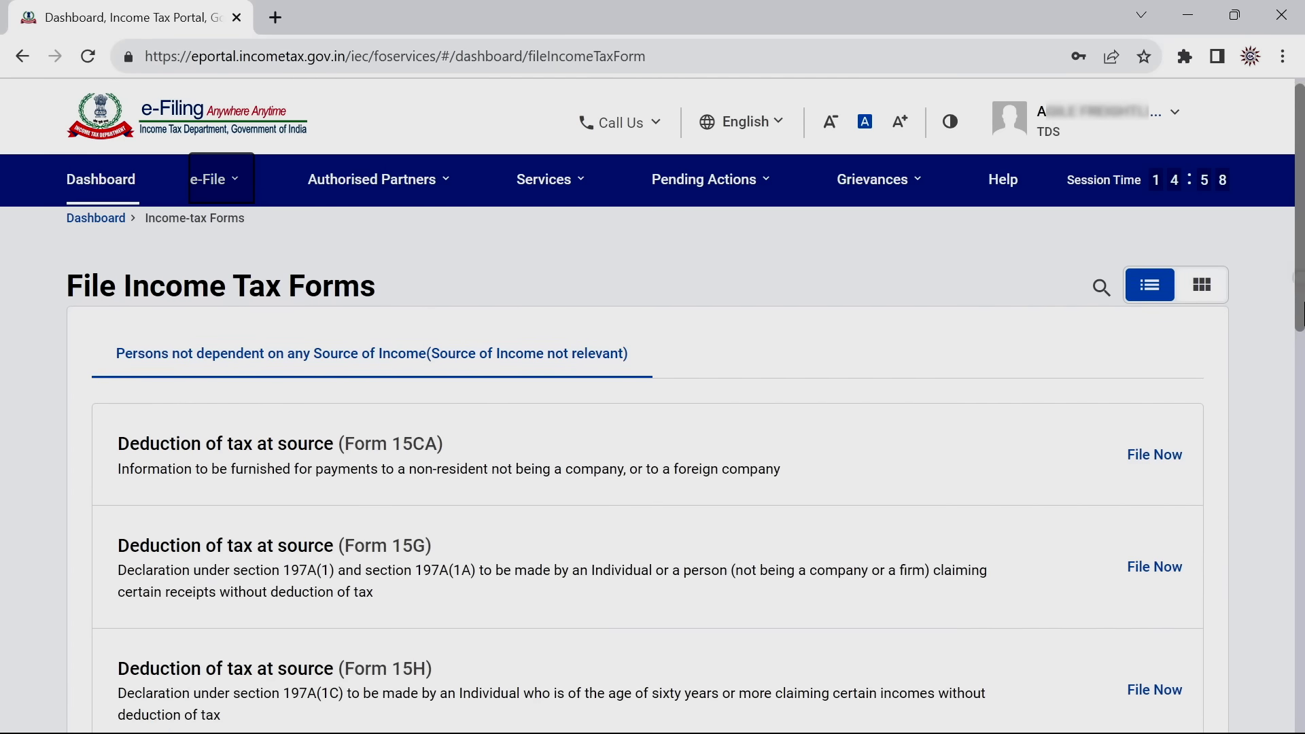
left_click_drag(1302, 310, 1302, 639)
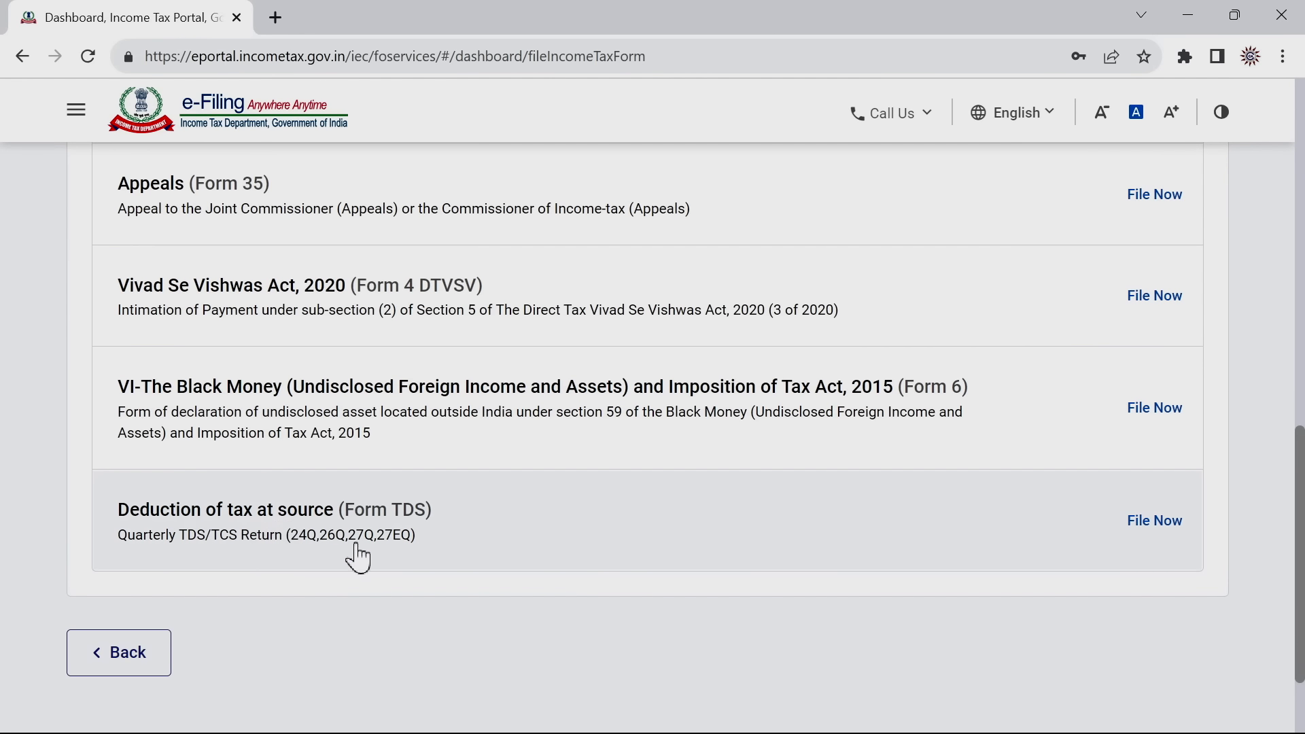
left_click(1151, 527)
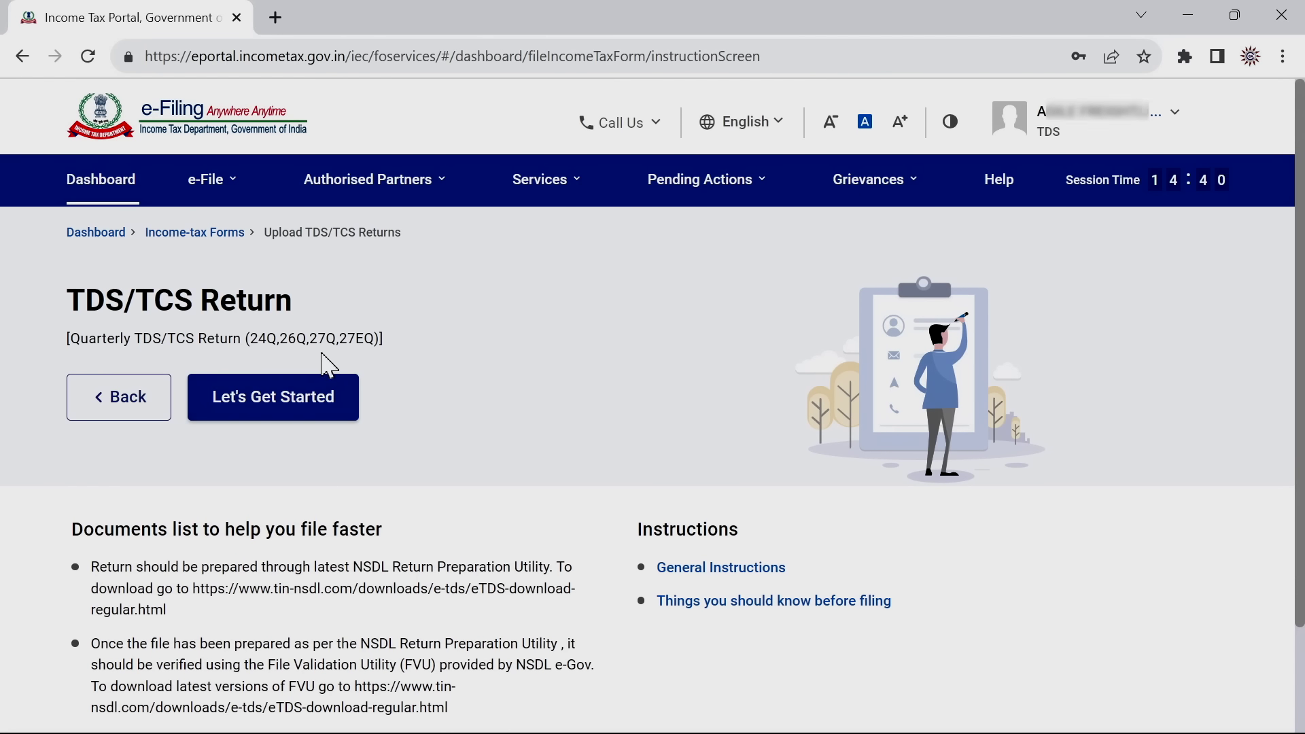
Begin the TDS/TCS return upload and choose Form 26Q (Other than salary)
left_click(273, 402)
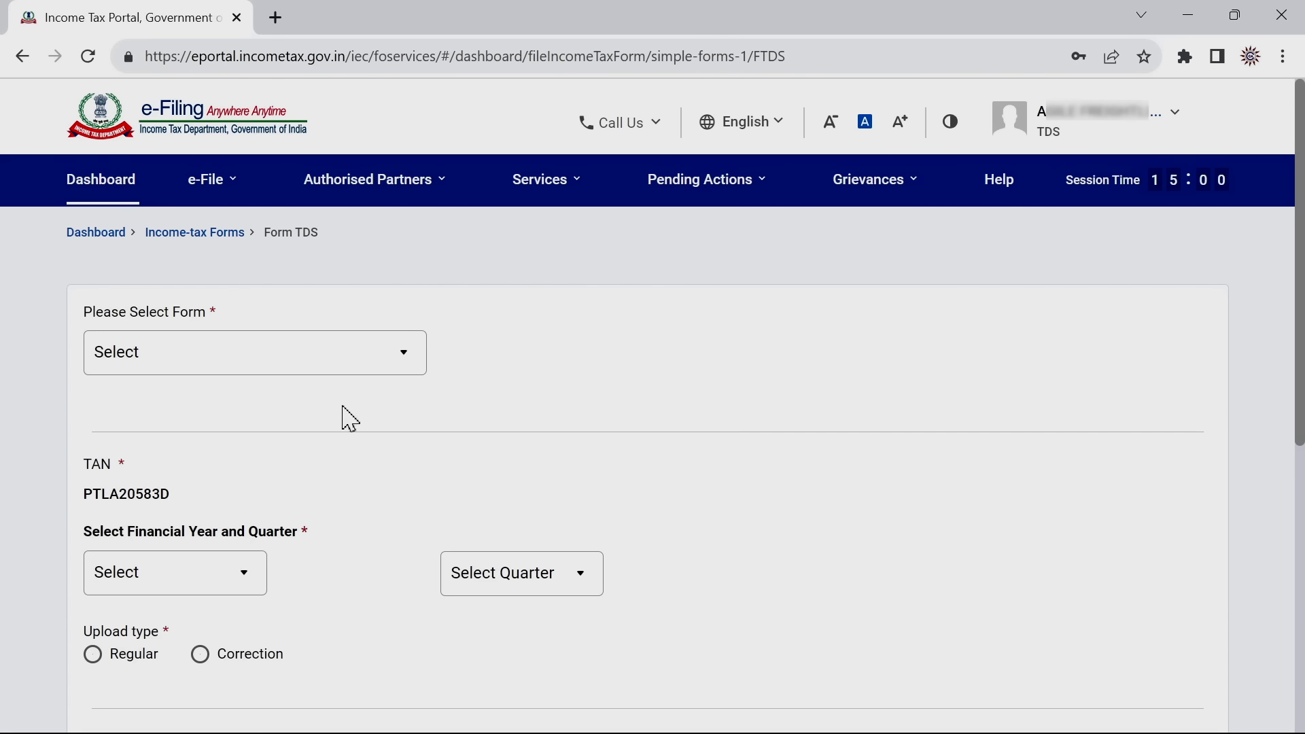
left_click(403, 353)
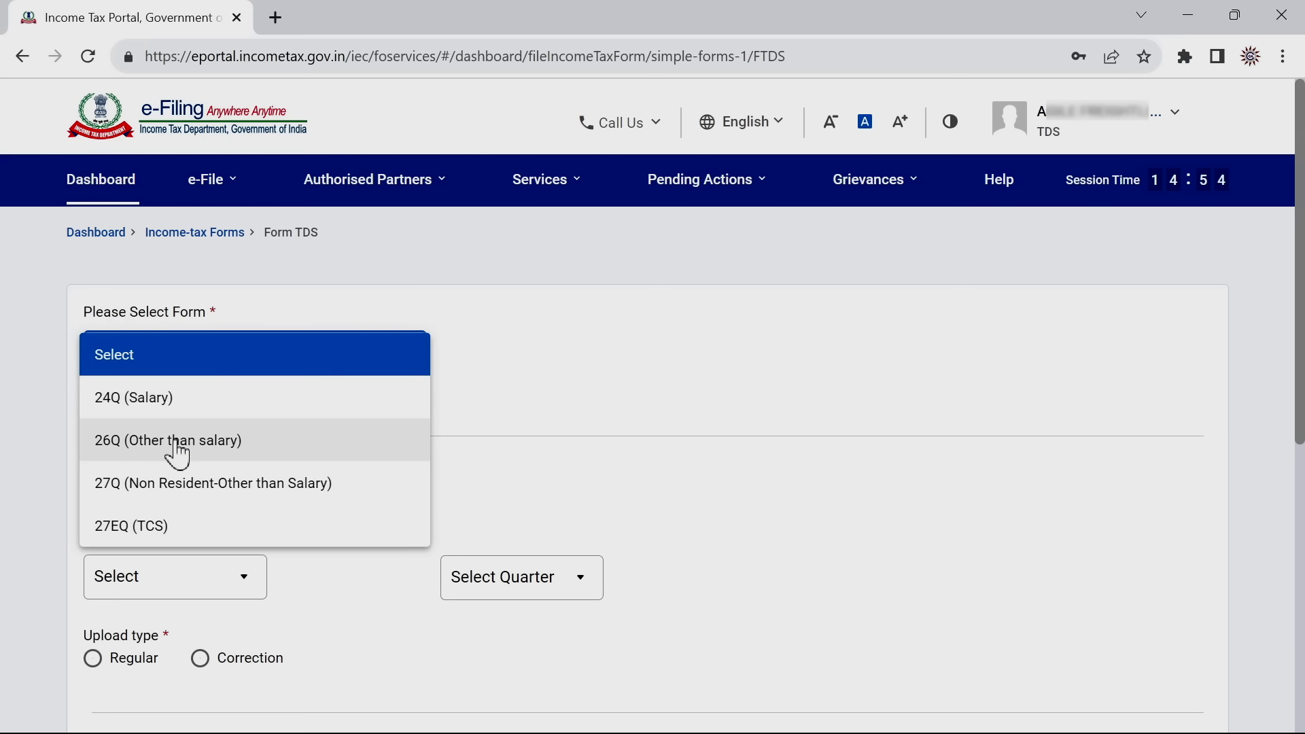
left_click(177, 445)
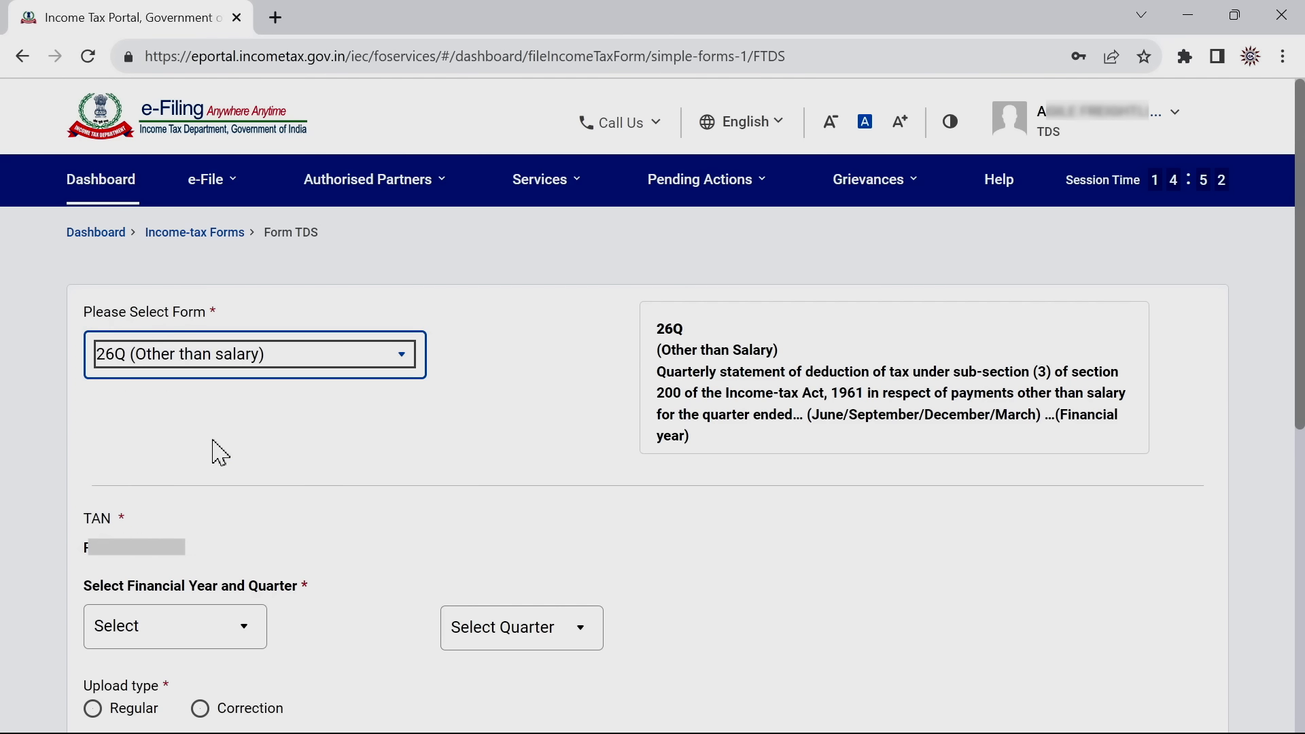
Set financial year 2023-24, quarter Q1 and the Regular upload type
scroll(652, 408, "down", 2)
left_click(252, 494)
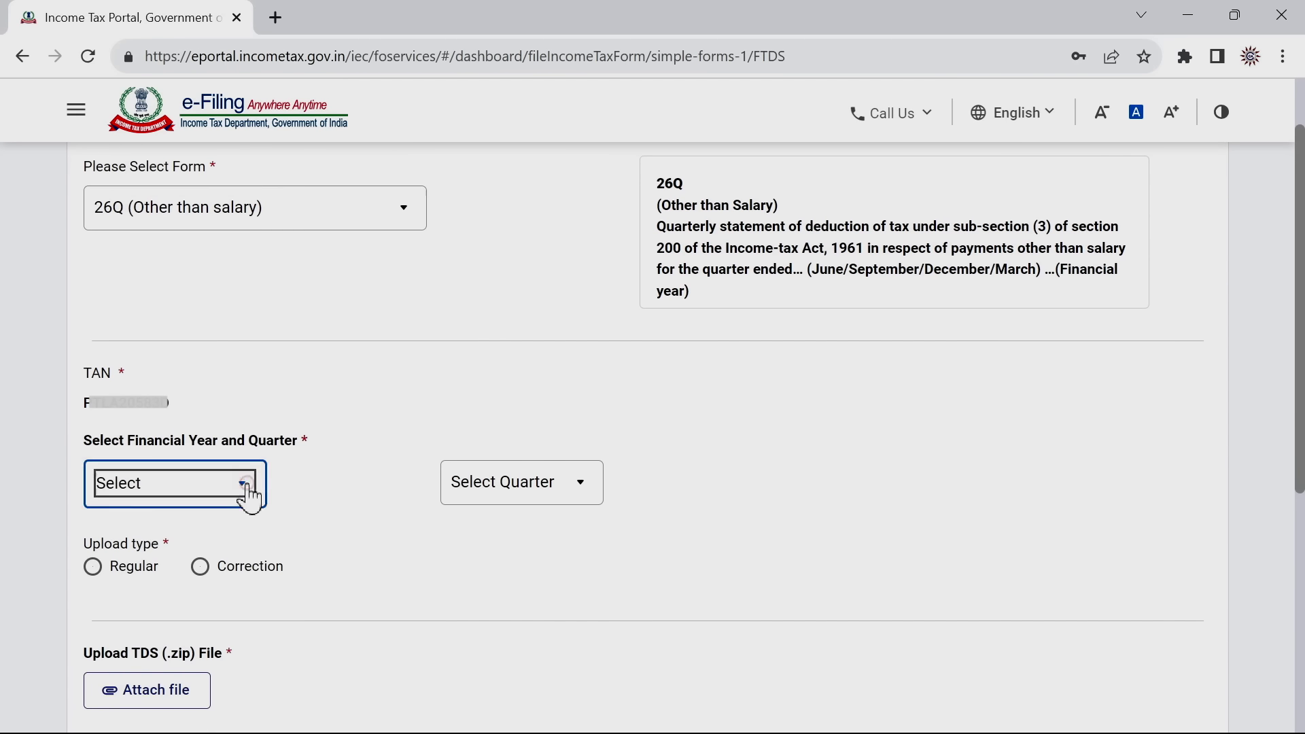
left_click_drag(268, 513, 259, 699)
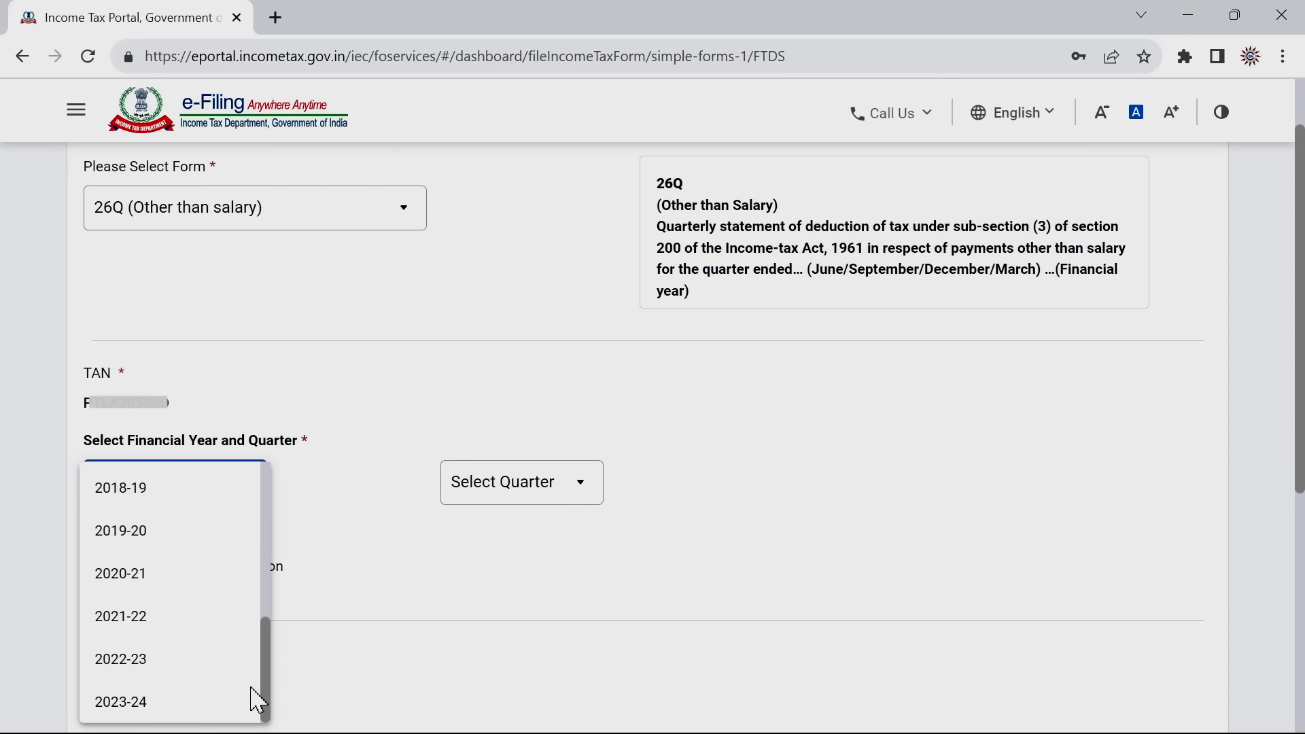
left_click(153, 703)
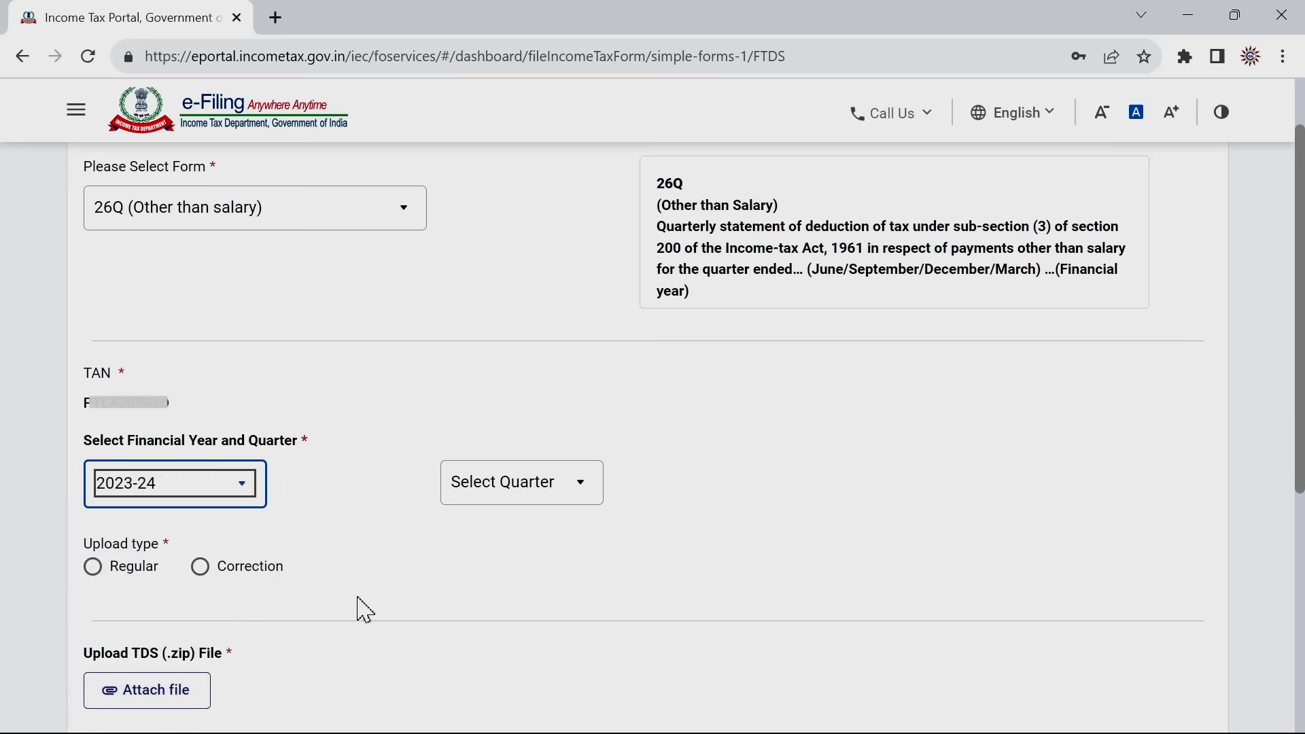
left_click(548, 504)
left_click(480, 533)
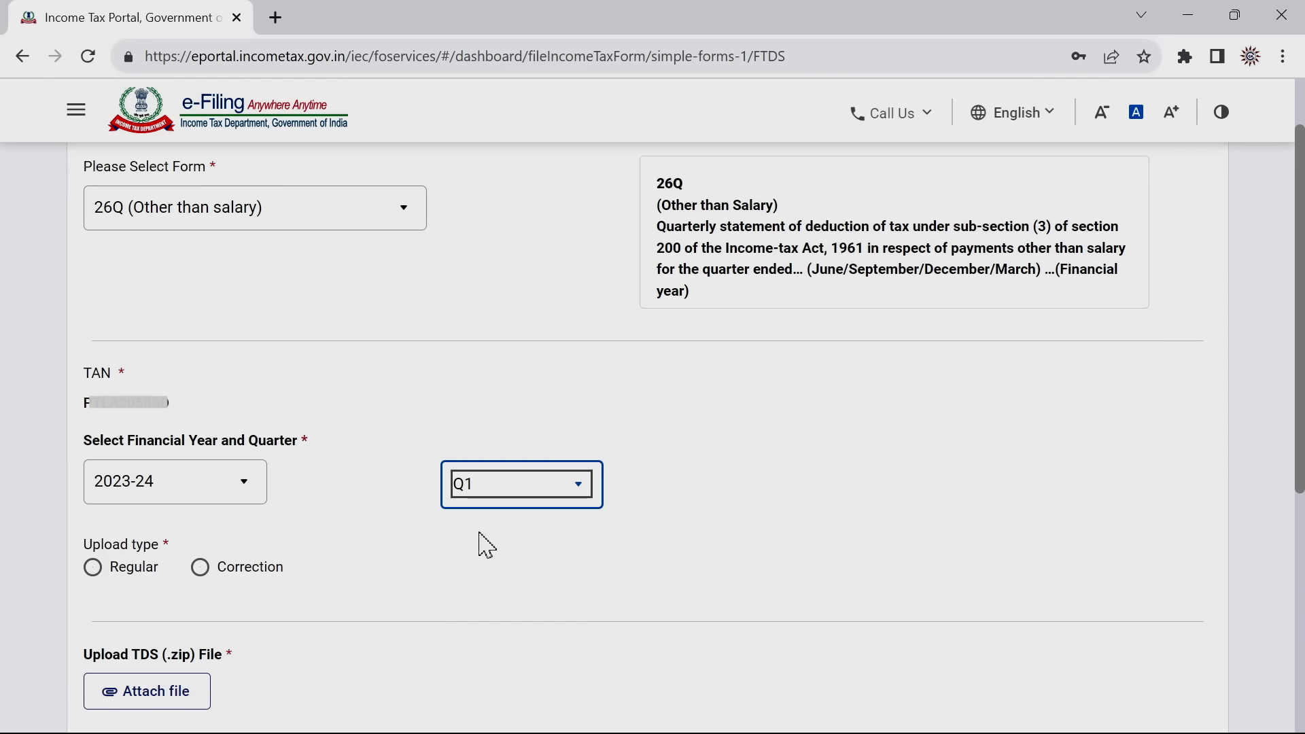
left_click(94, 578)
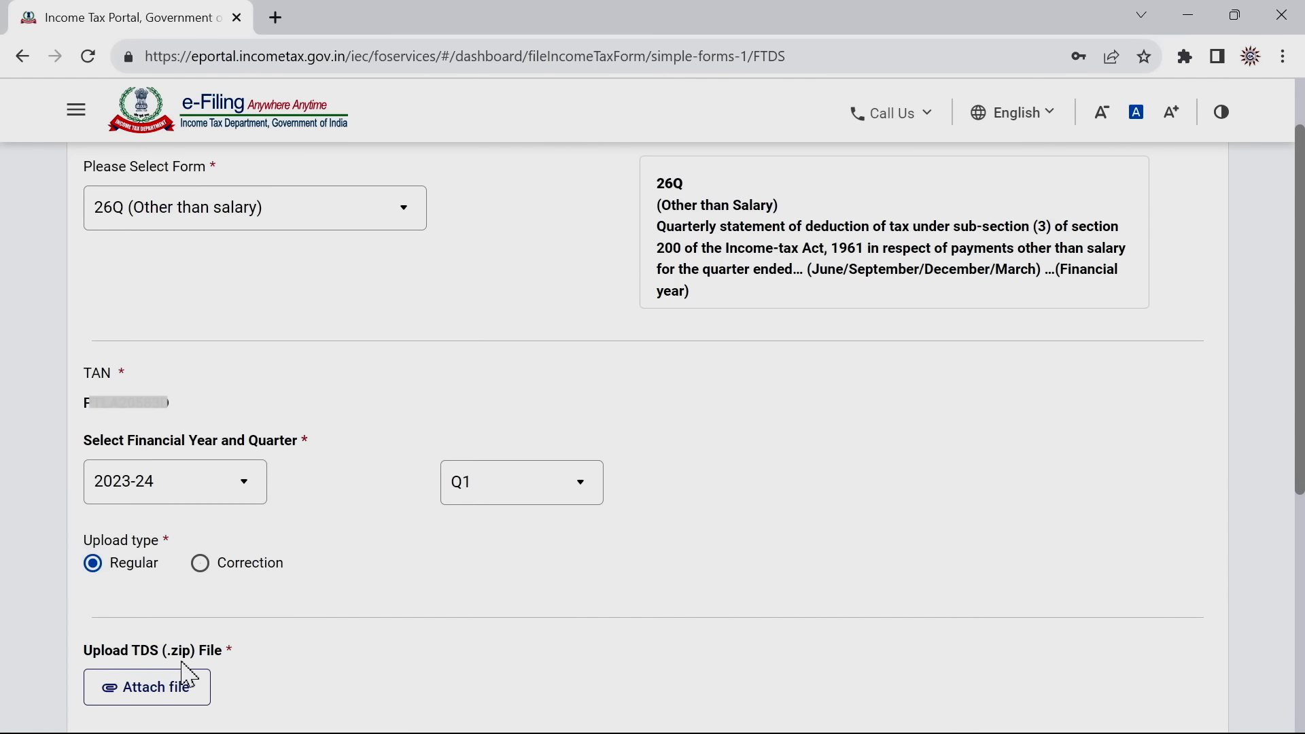
scroll(1107, 487, "down", 4)
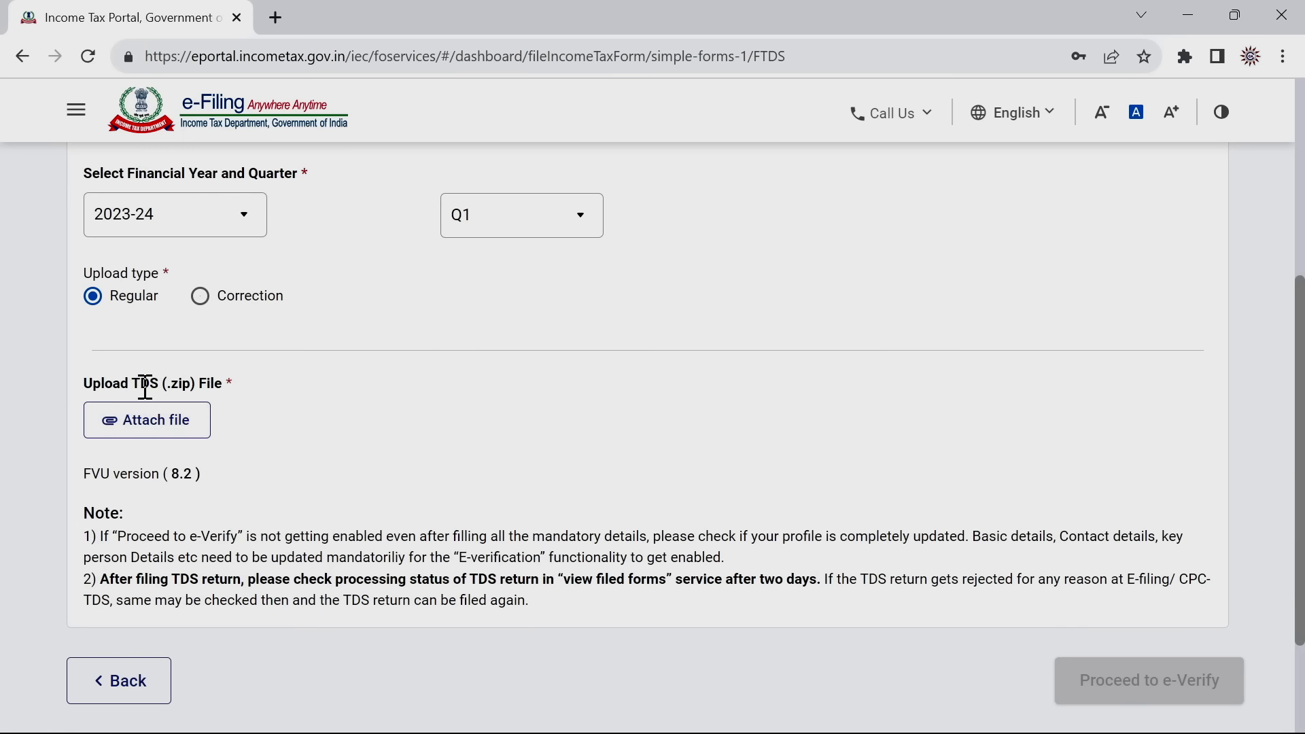
left_click(198, 437)
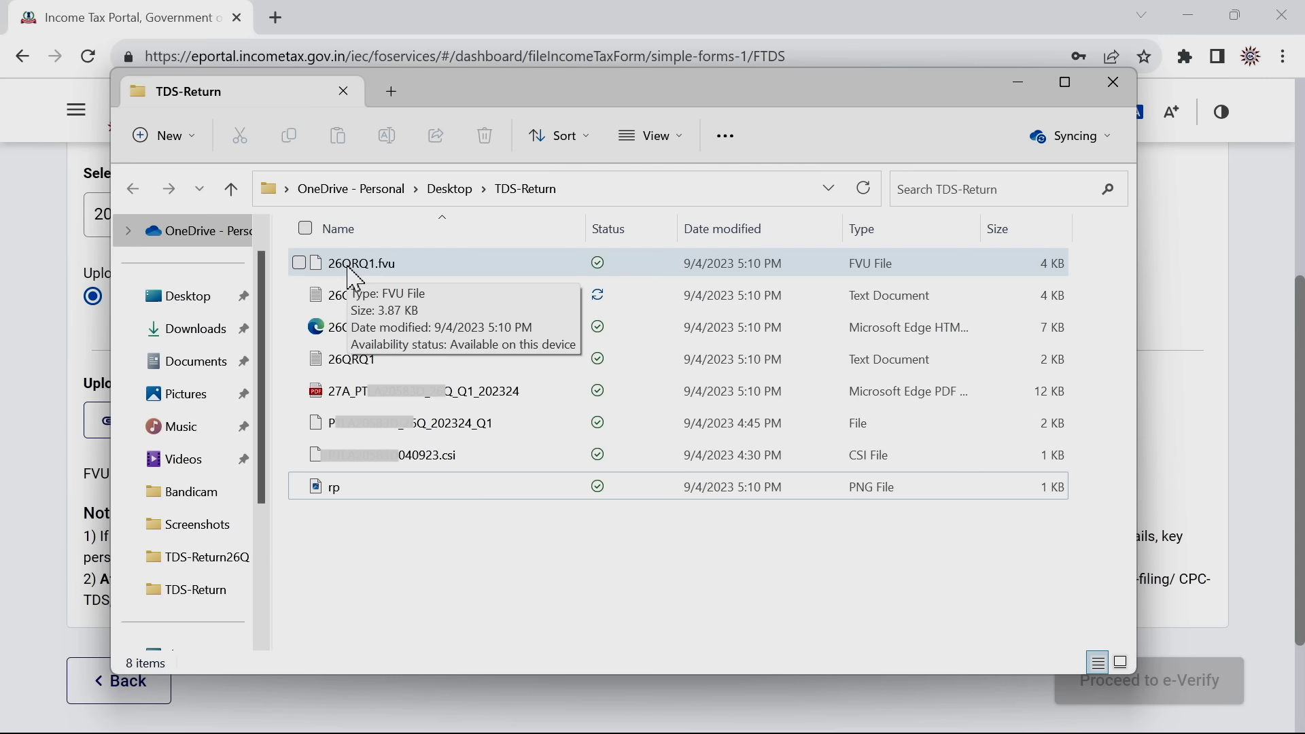
Compress 26QRQ1.fvu into a 26QRQ1 ZIP with the default name, then close Explorer
left_click(354, 276)
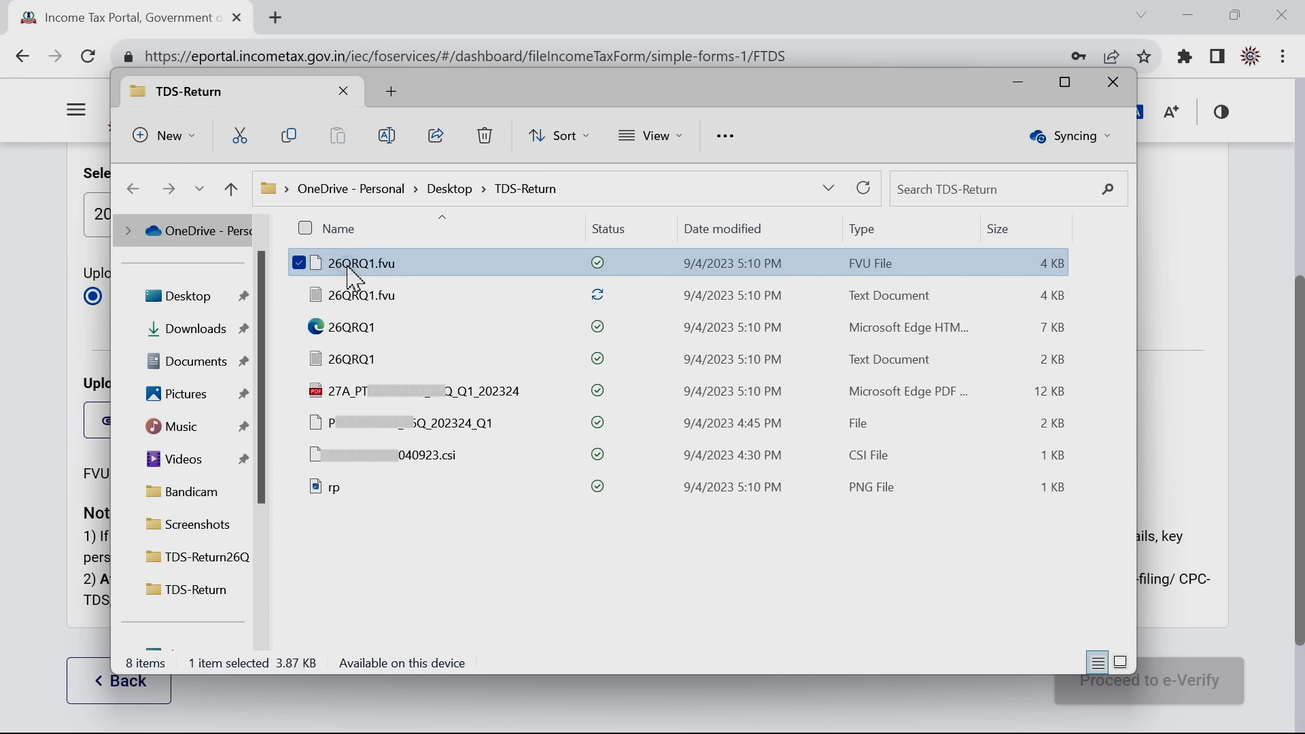
right_click(355, 277)
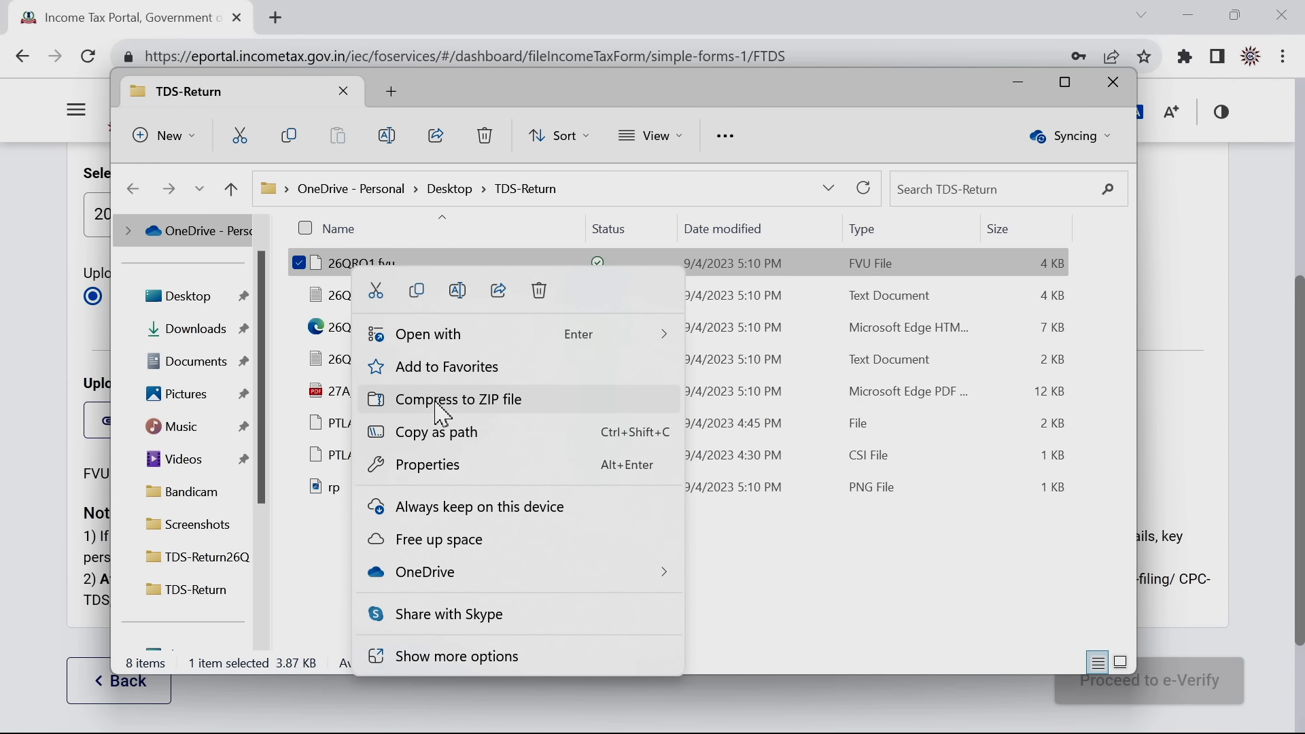
left_click(461, 401)
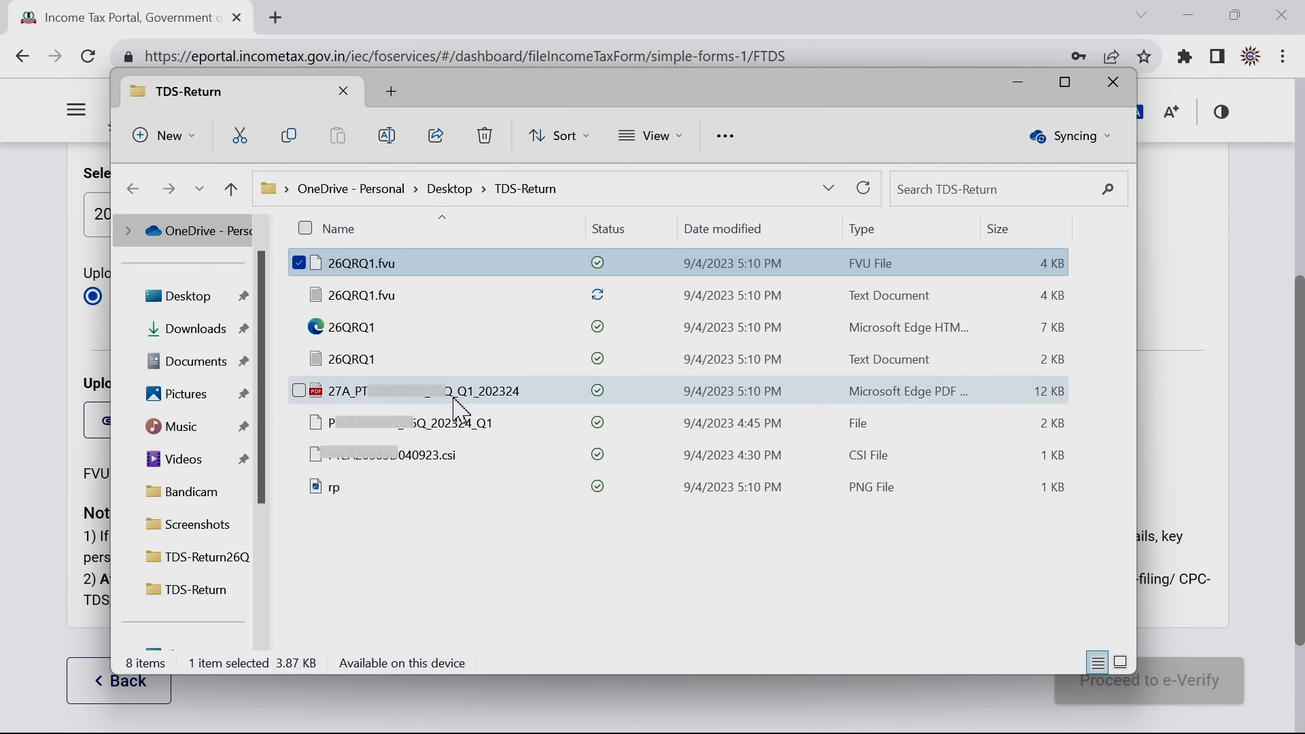
key("Return")
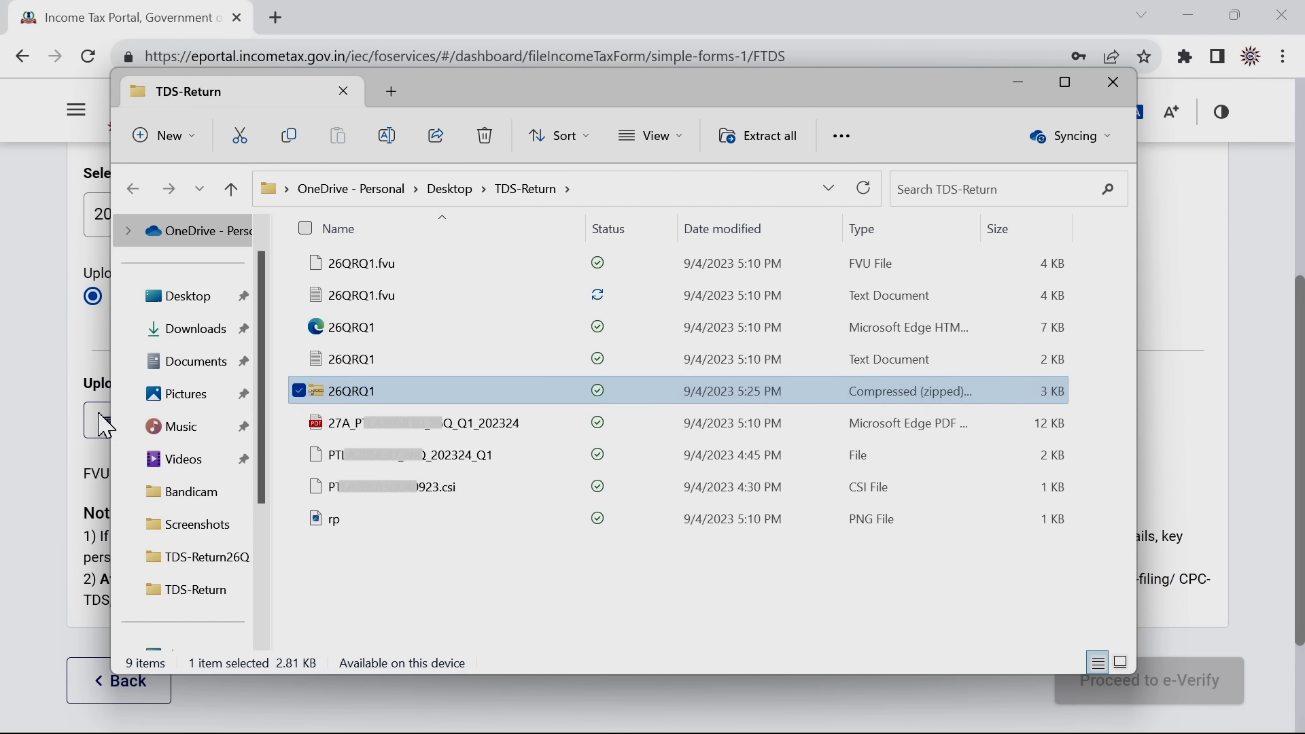
left_click(30, 447)
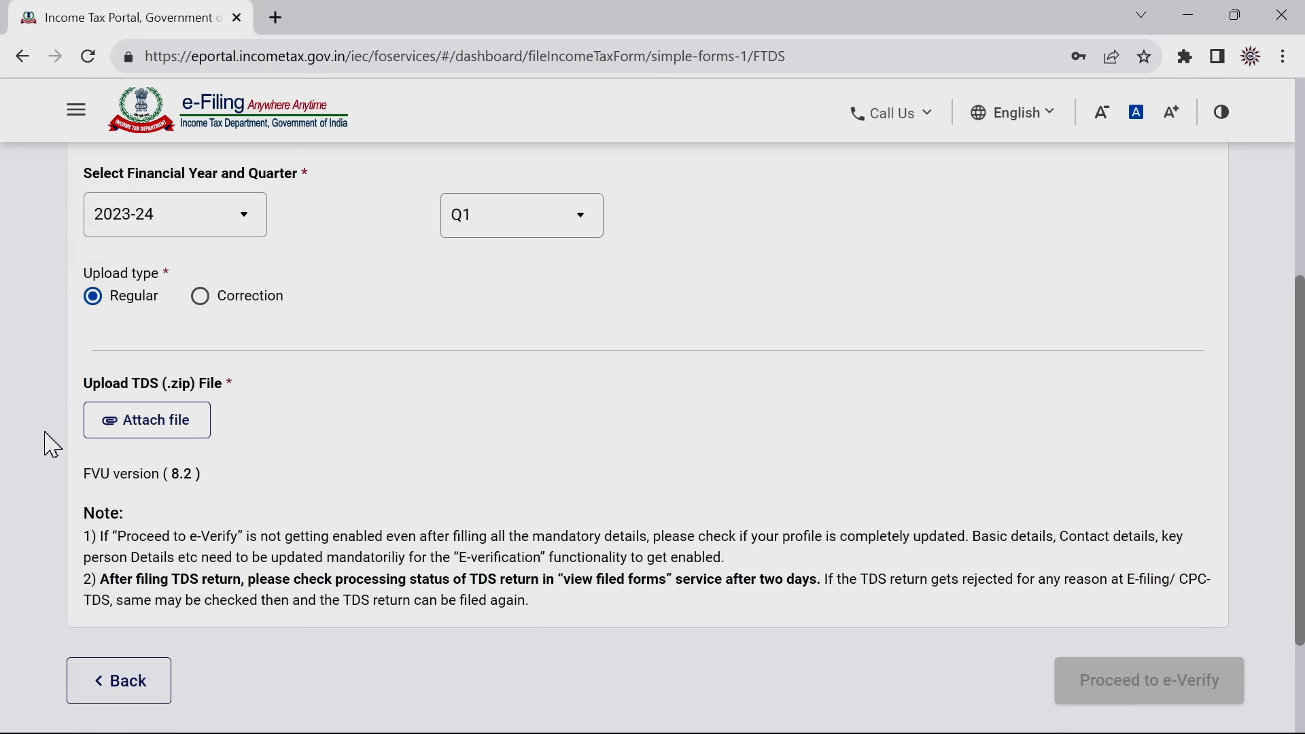
Attach the 26QRQ1 zip from TDS-Return and confirm proceeding to e-Verify
left_click(151, 435)
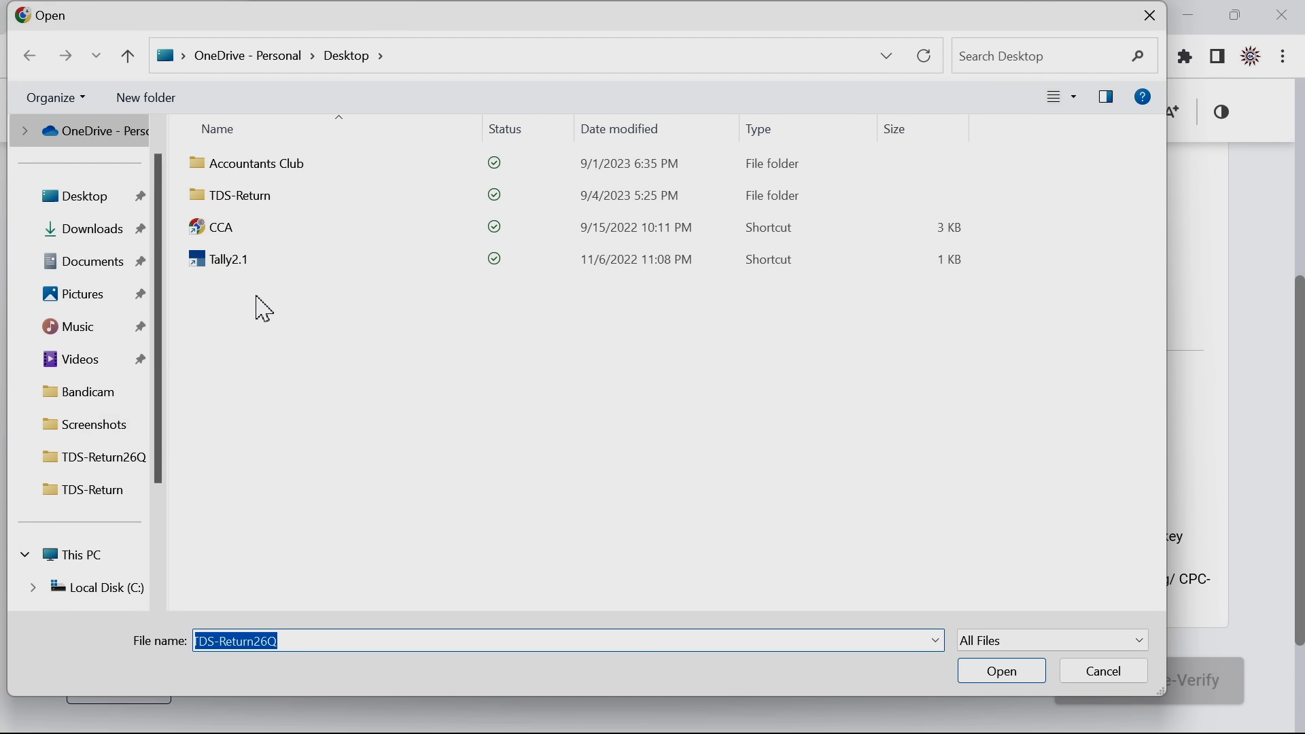
double_click(252, 204)
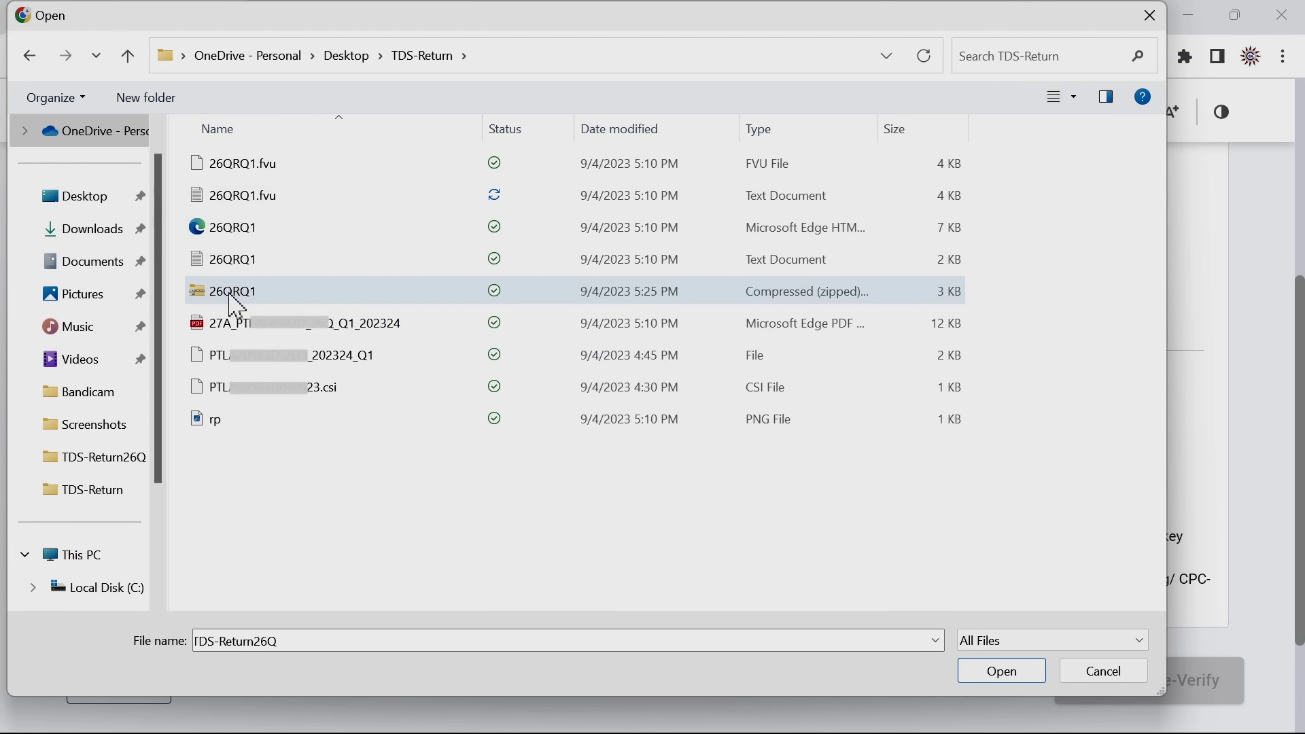
left_click(251, 299)
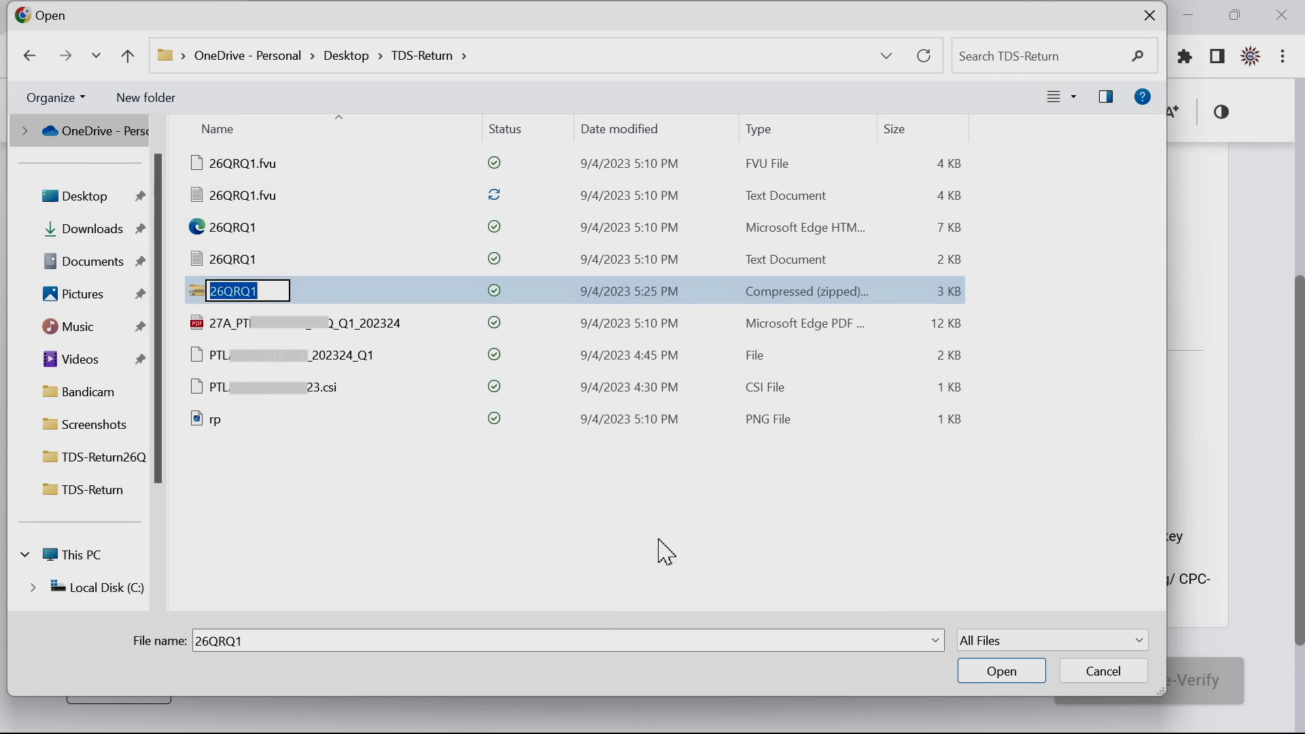
left_click(992, 684)
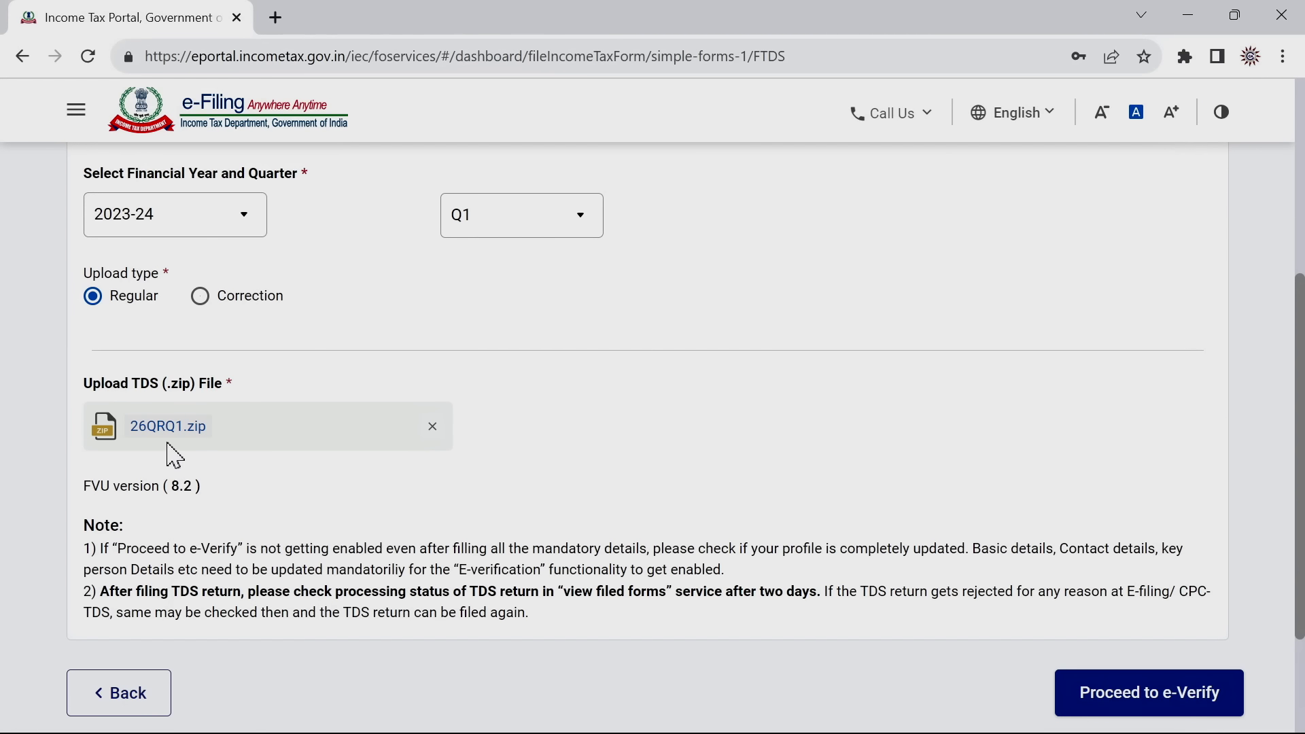
left_click(1134, 704)
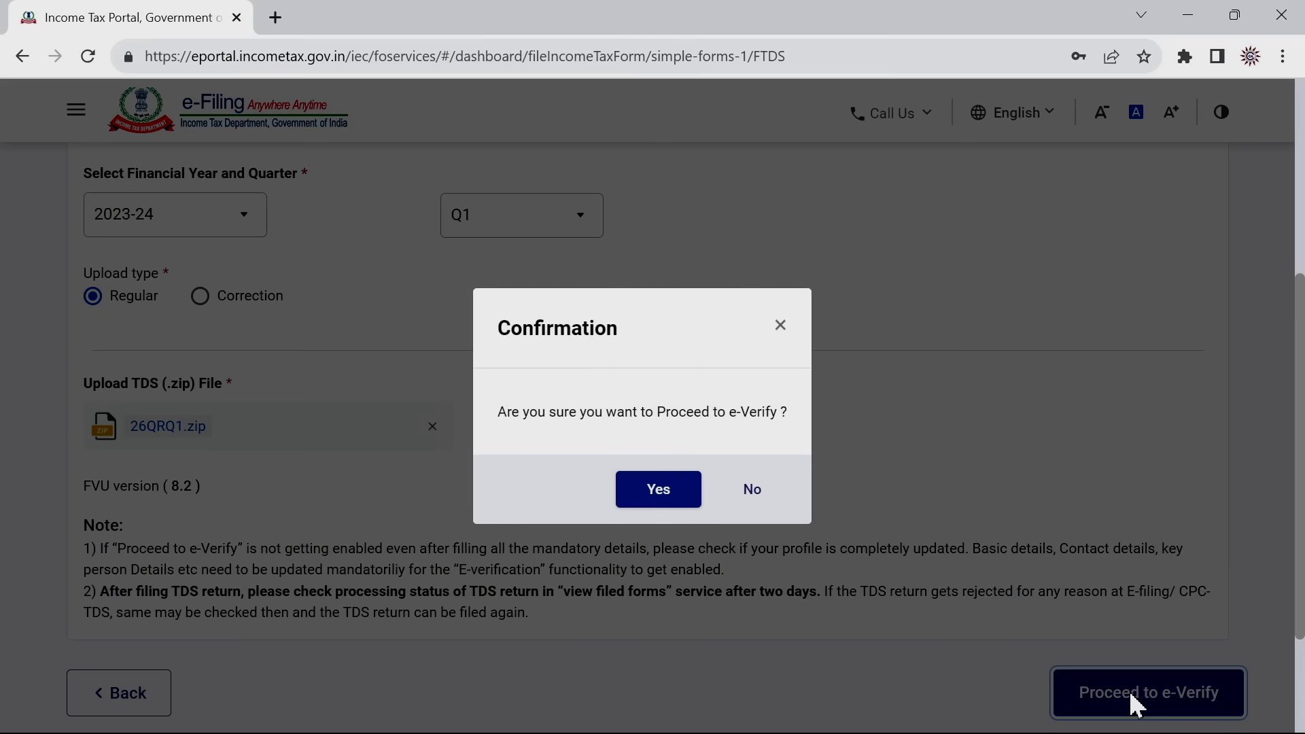
left_click(663, 499)
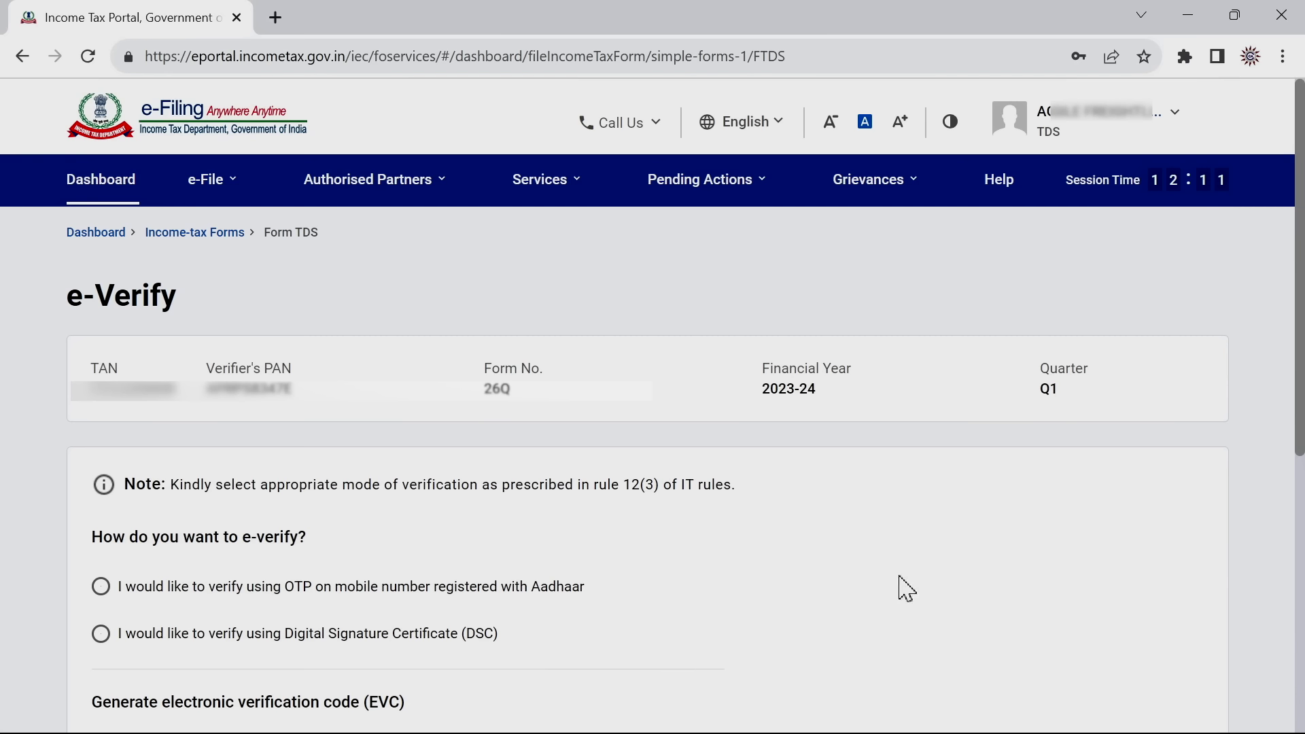
Choose e-verification by Aadhaar-registered mobile OTP and continue
left_click_drag(1300, 426, 1300, 478)
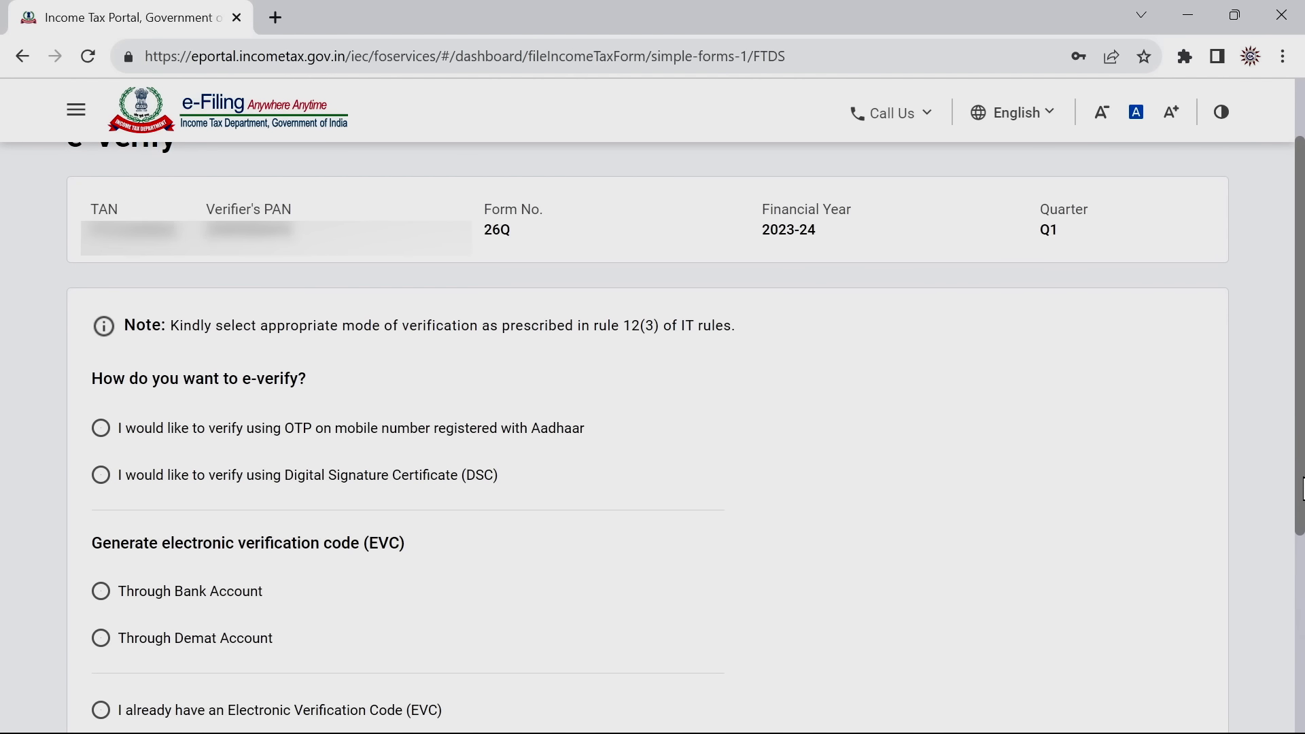
left_click(102, 430)
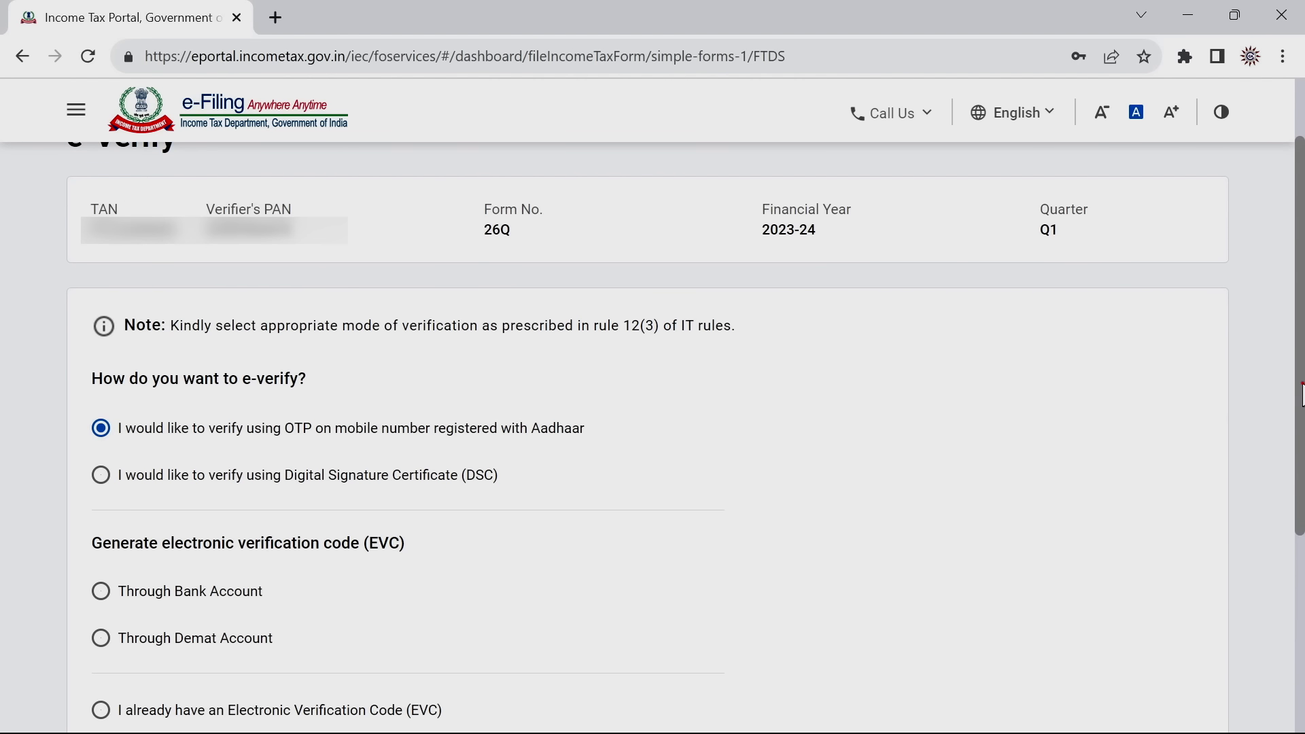
scroll(1301, 394, "down", 3)
left_click(1162, 680)
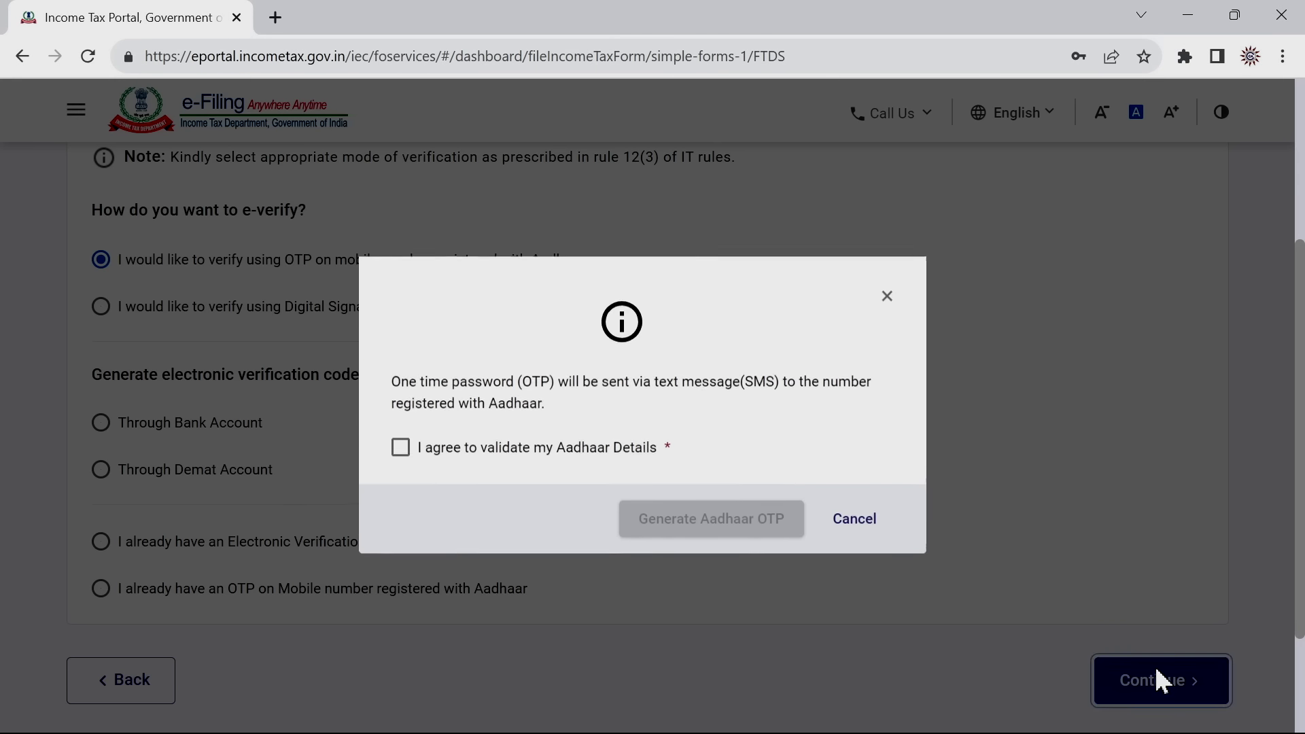
Give Aadhaar consent, generate and validate the OTP, and confirm submitting the return
left_click(403, 450)
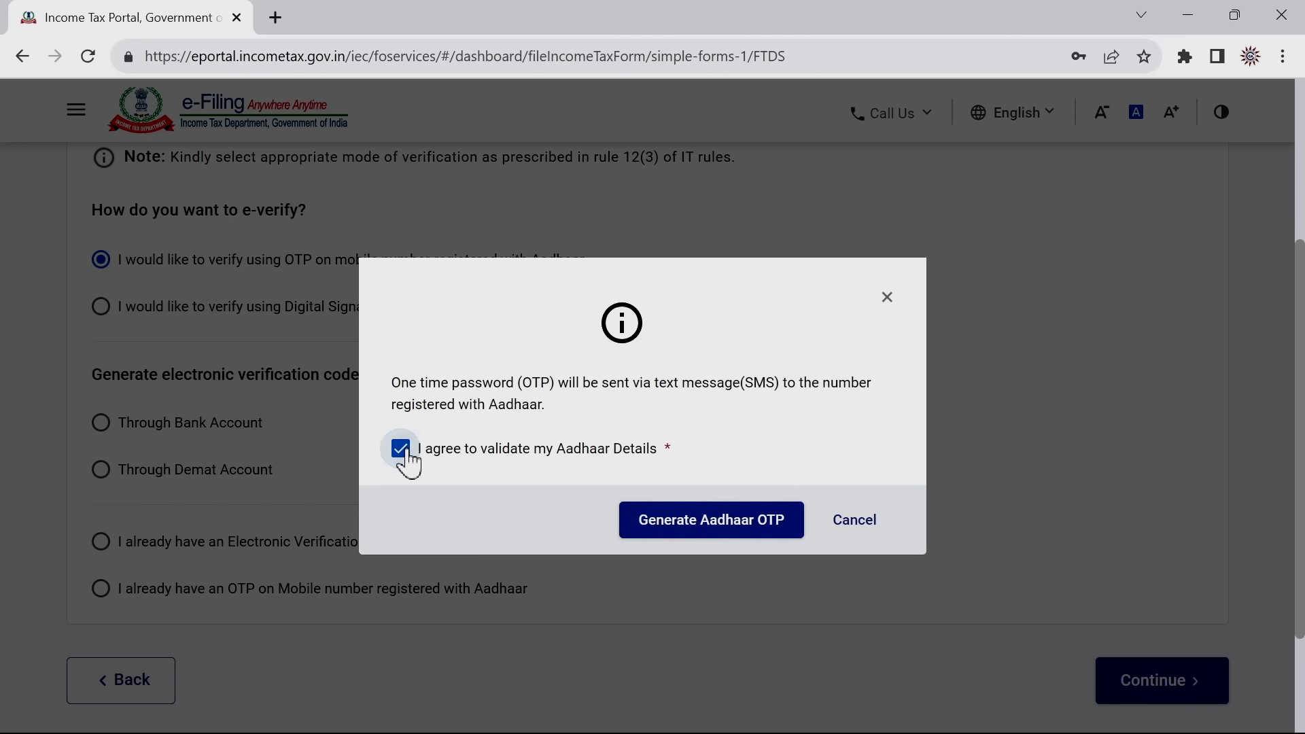
left_click(700, 523)
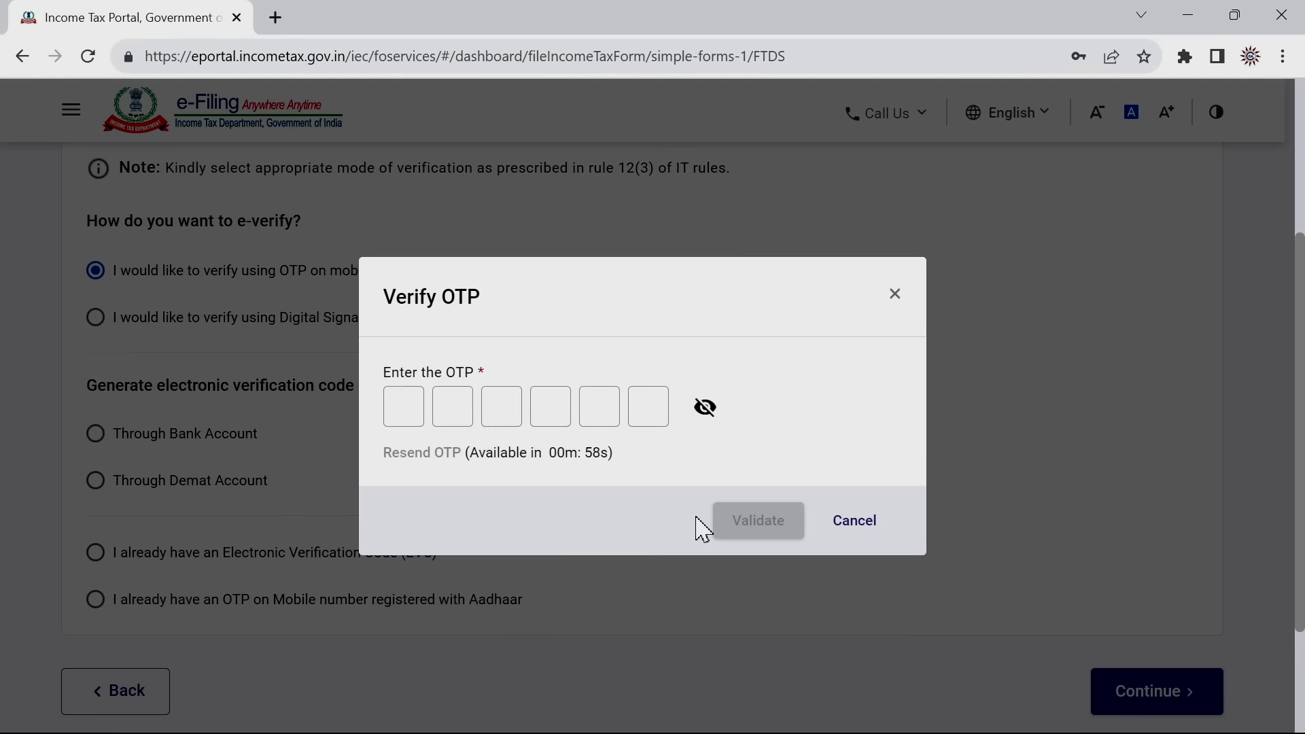
left_click(401, 407)
type("••")
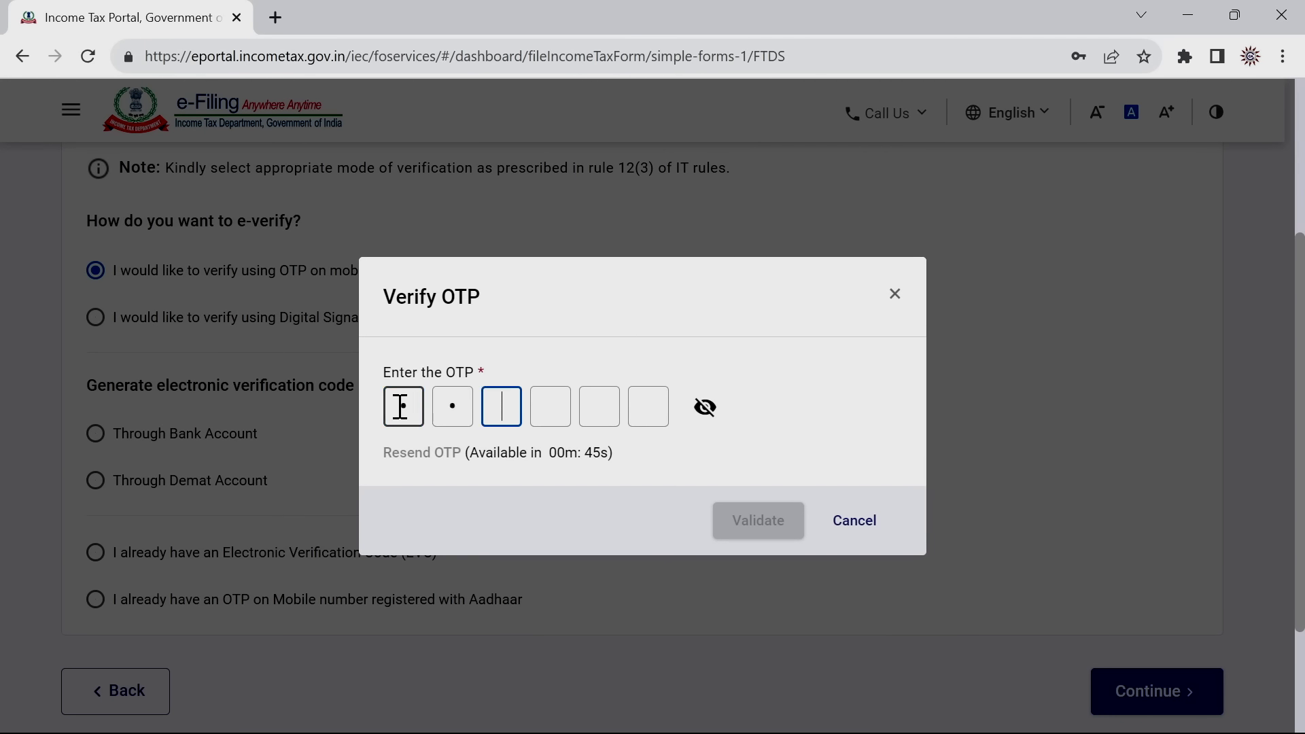
type("••••")
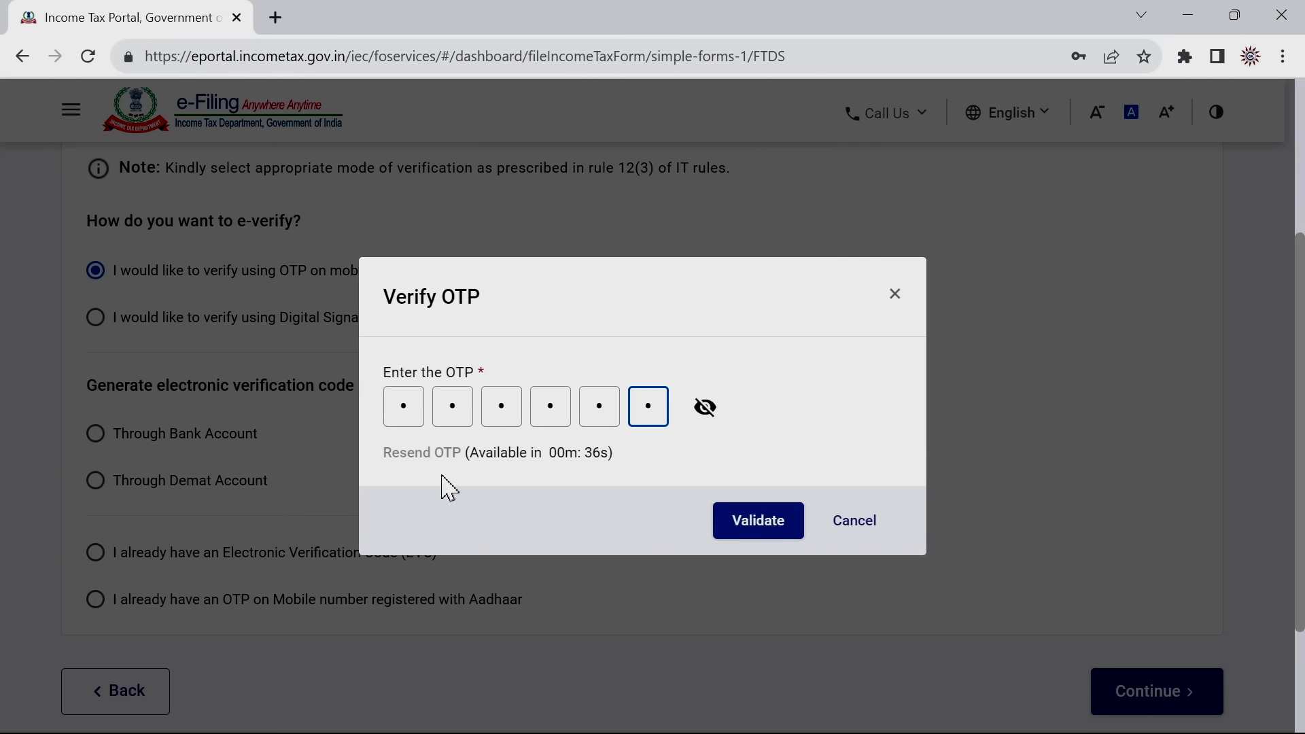
left_click(745, 523)
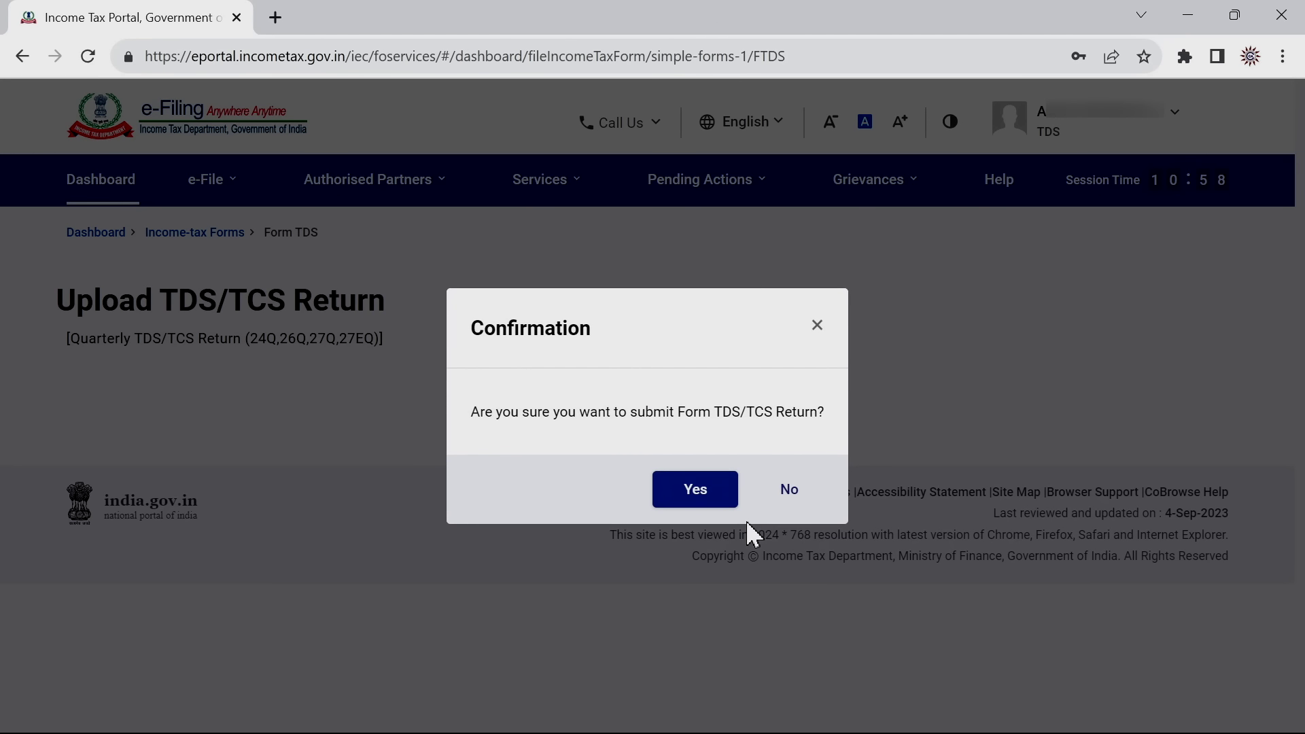
left_click(703, 499)
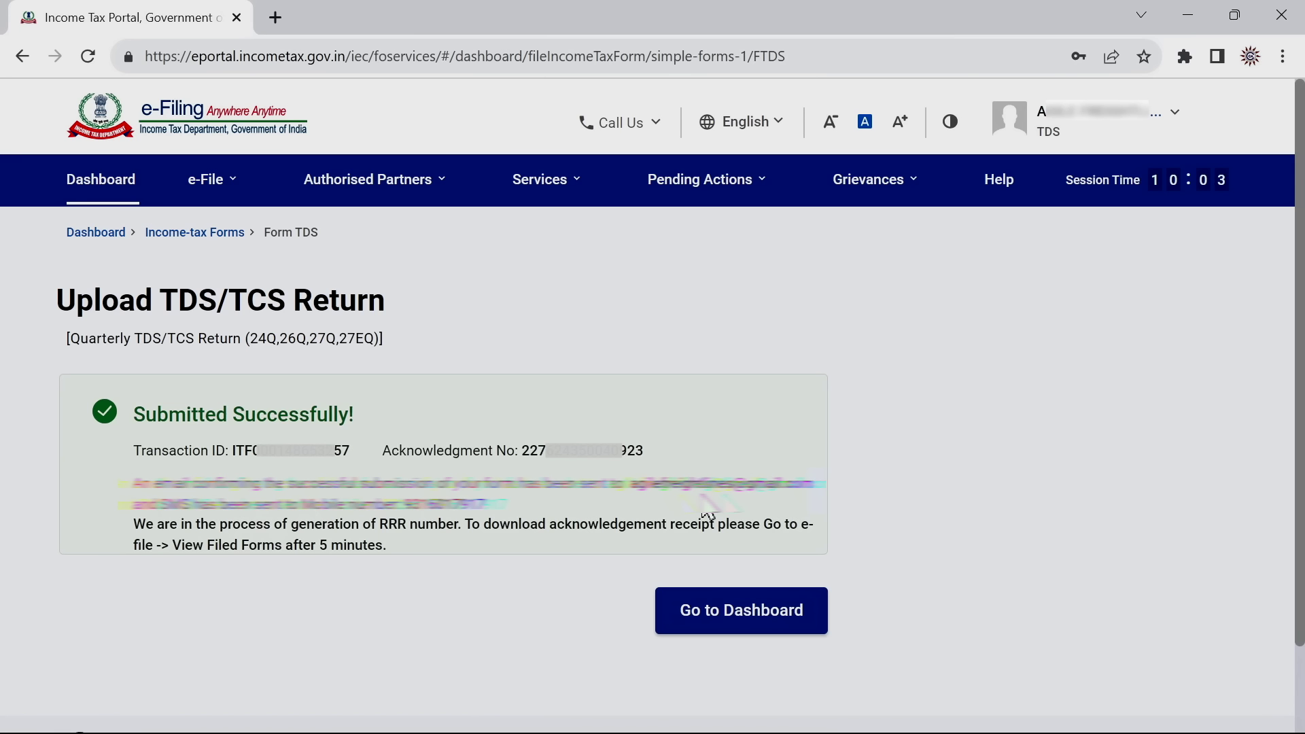
From the dashboard, open e-File > Income Tax Forms > View Filed Forms for Form 26Q
left_click(721, 612)
left_click(211, 179)
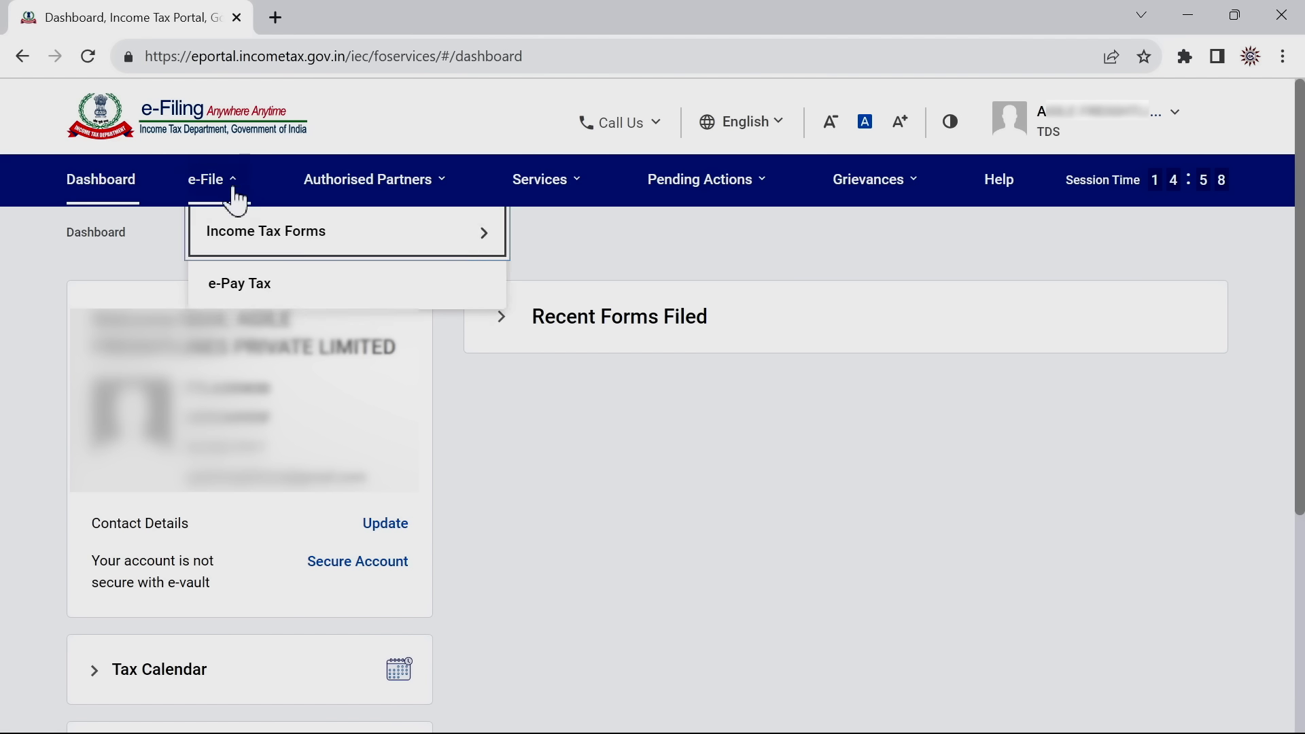
mouse_move(408, 232)
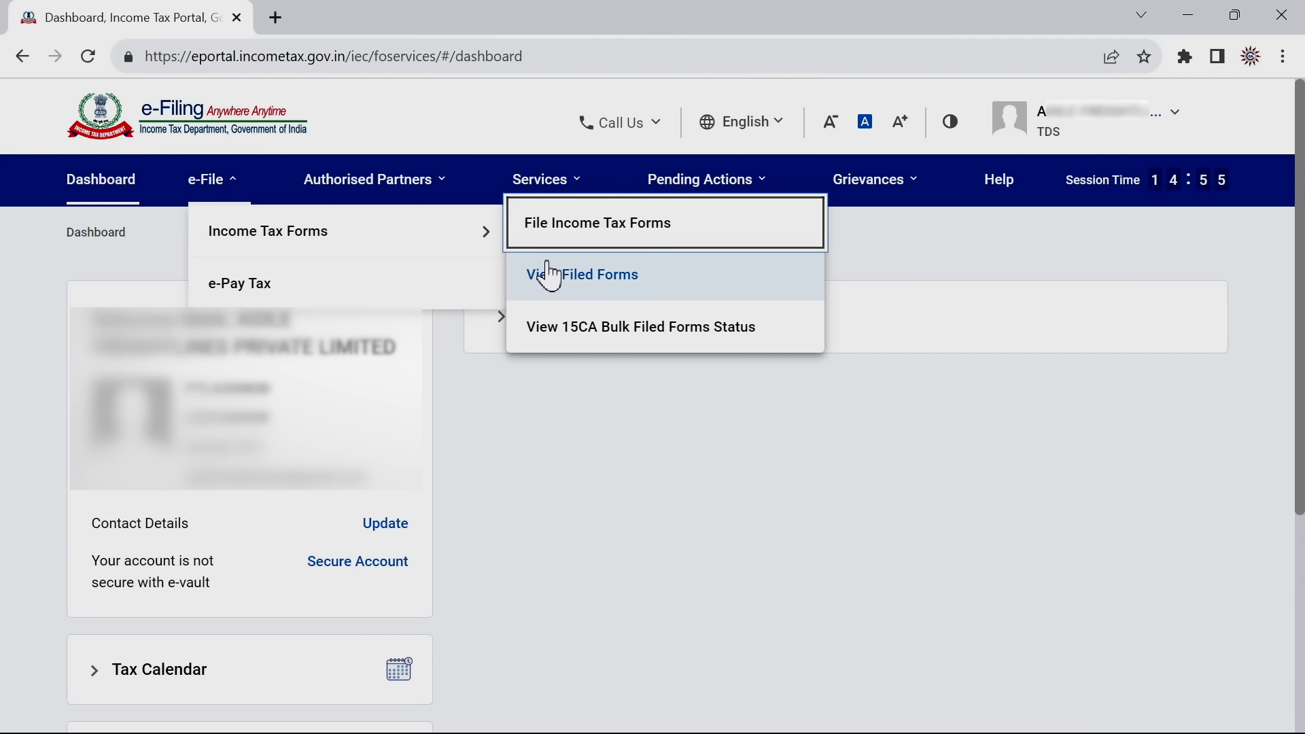
left_click(583, 288)
left_click(388, 612)
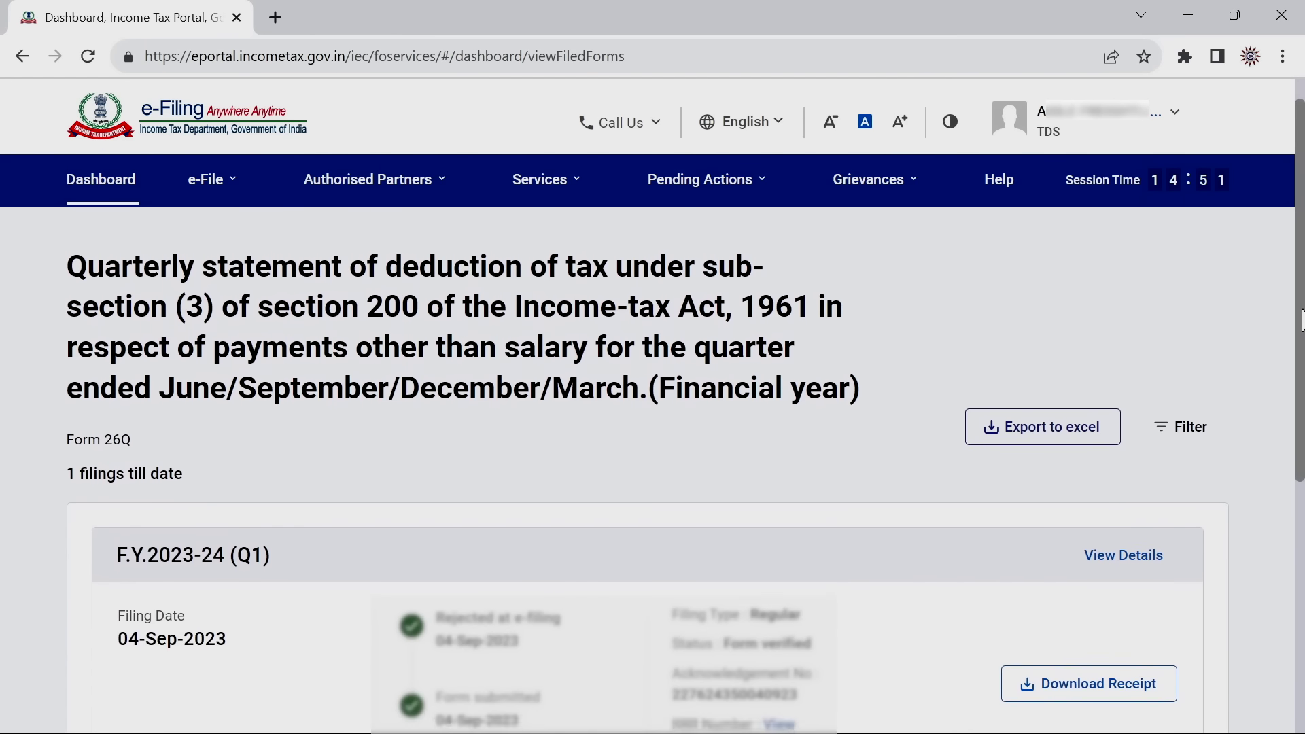
Download the acknowledgement receipt PDF for the filing and open it
left_click_drag(1300, 300, 1302, 360)
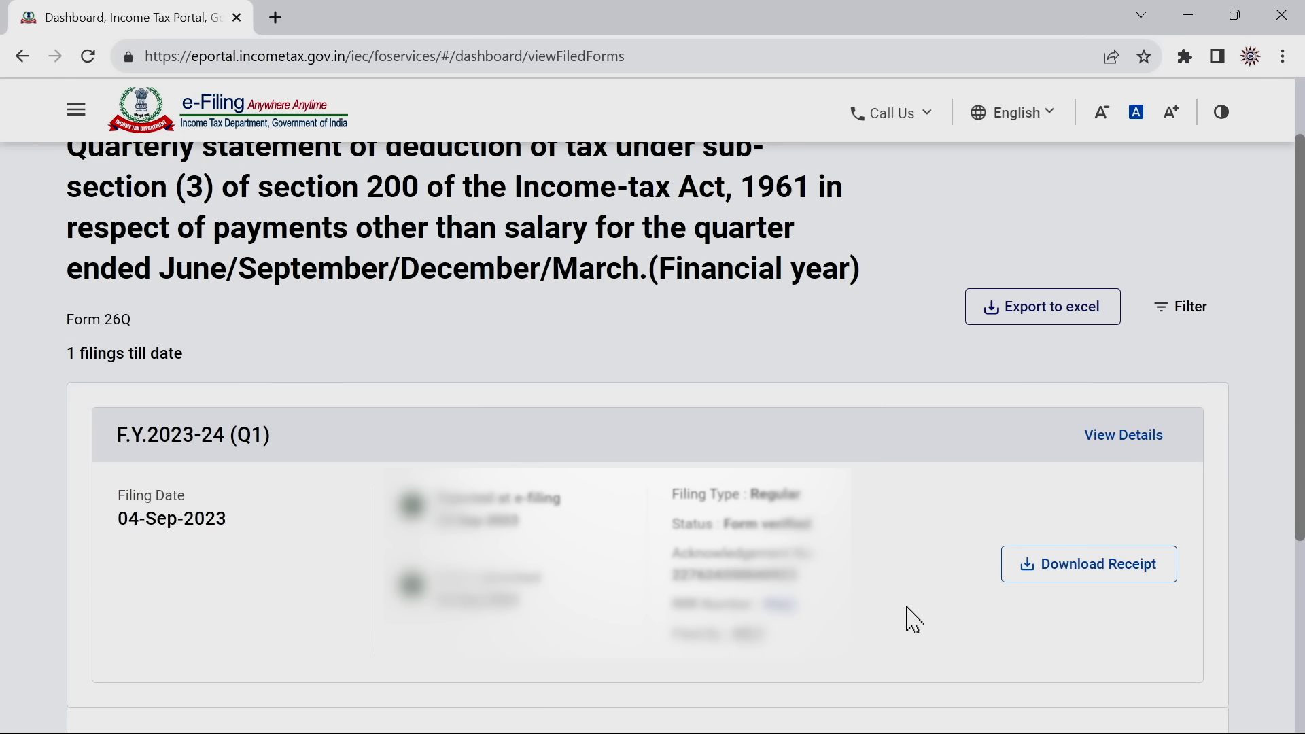
left_click(1105, 564)
left_click(484, 409)
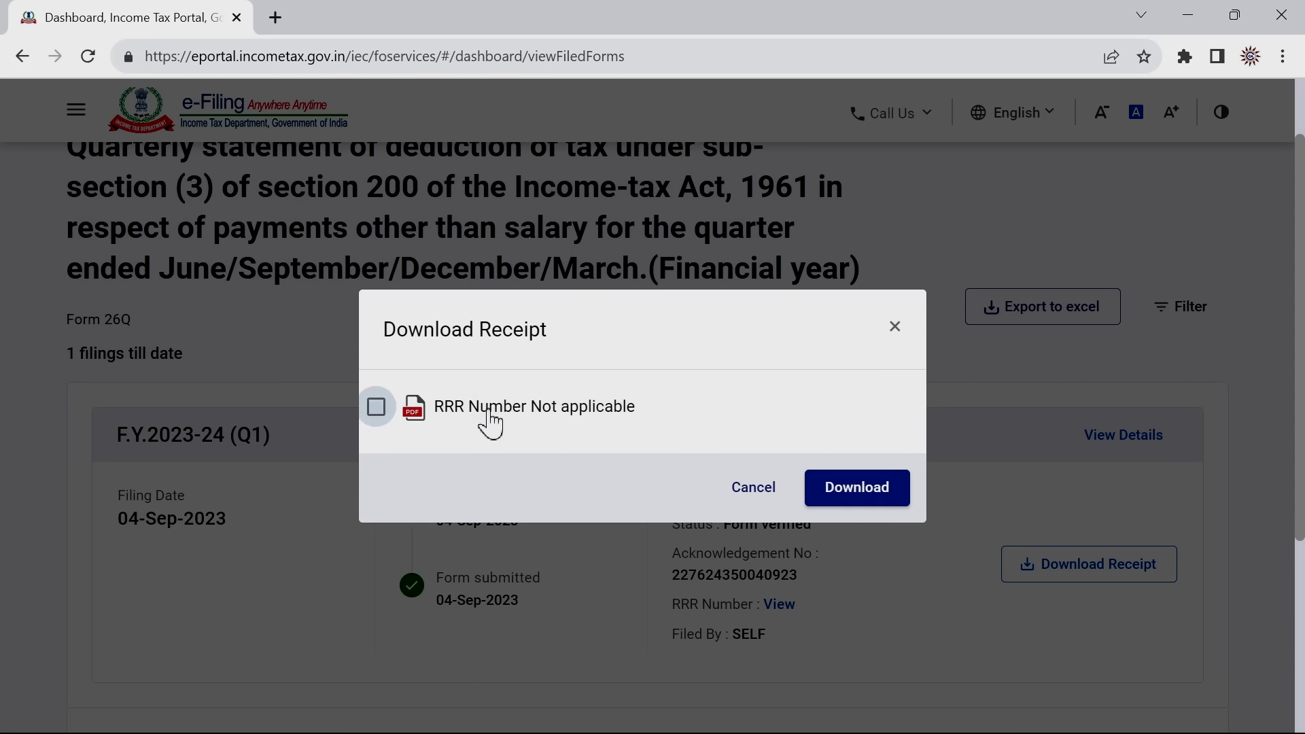
left_click(855, 488)
left_click(958, 109)
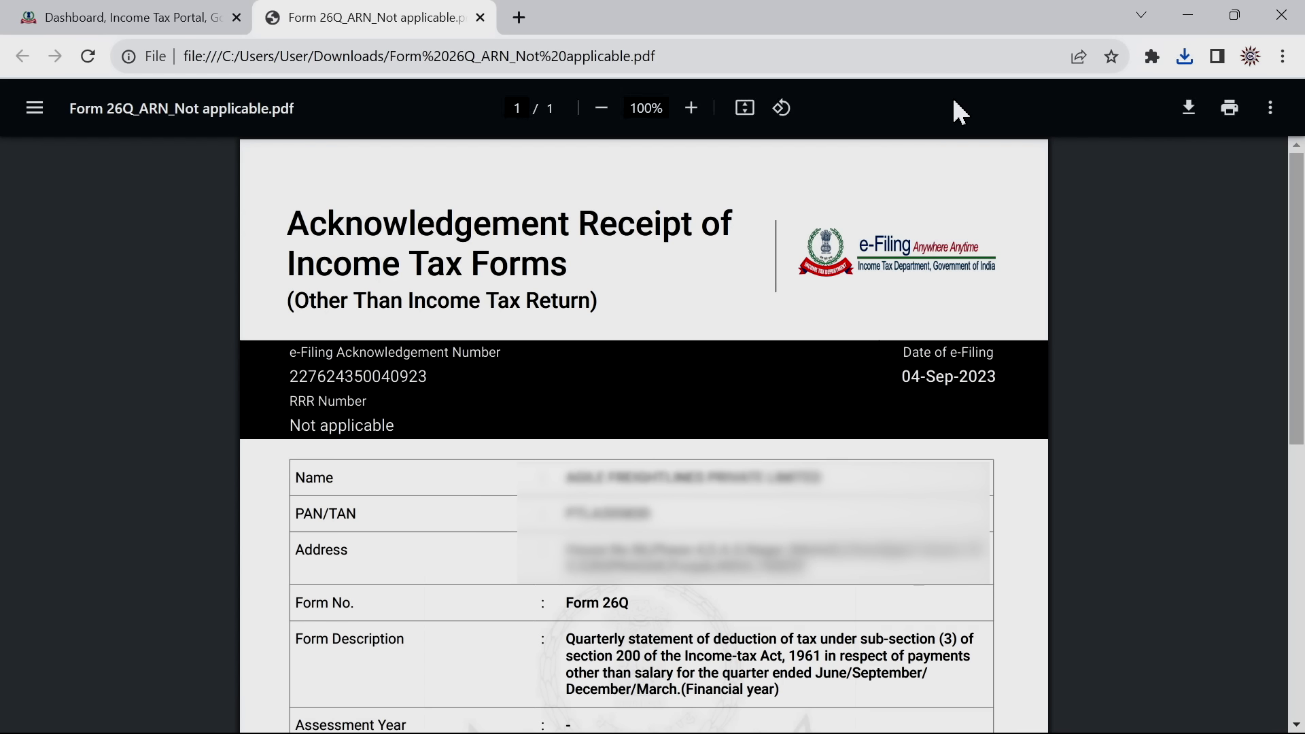